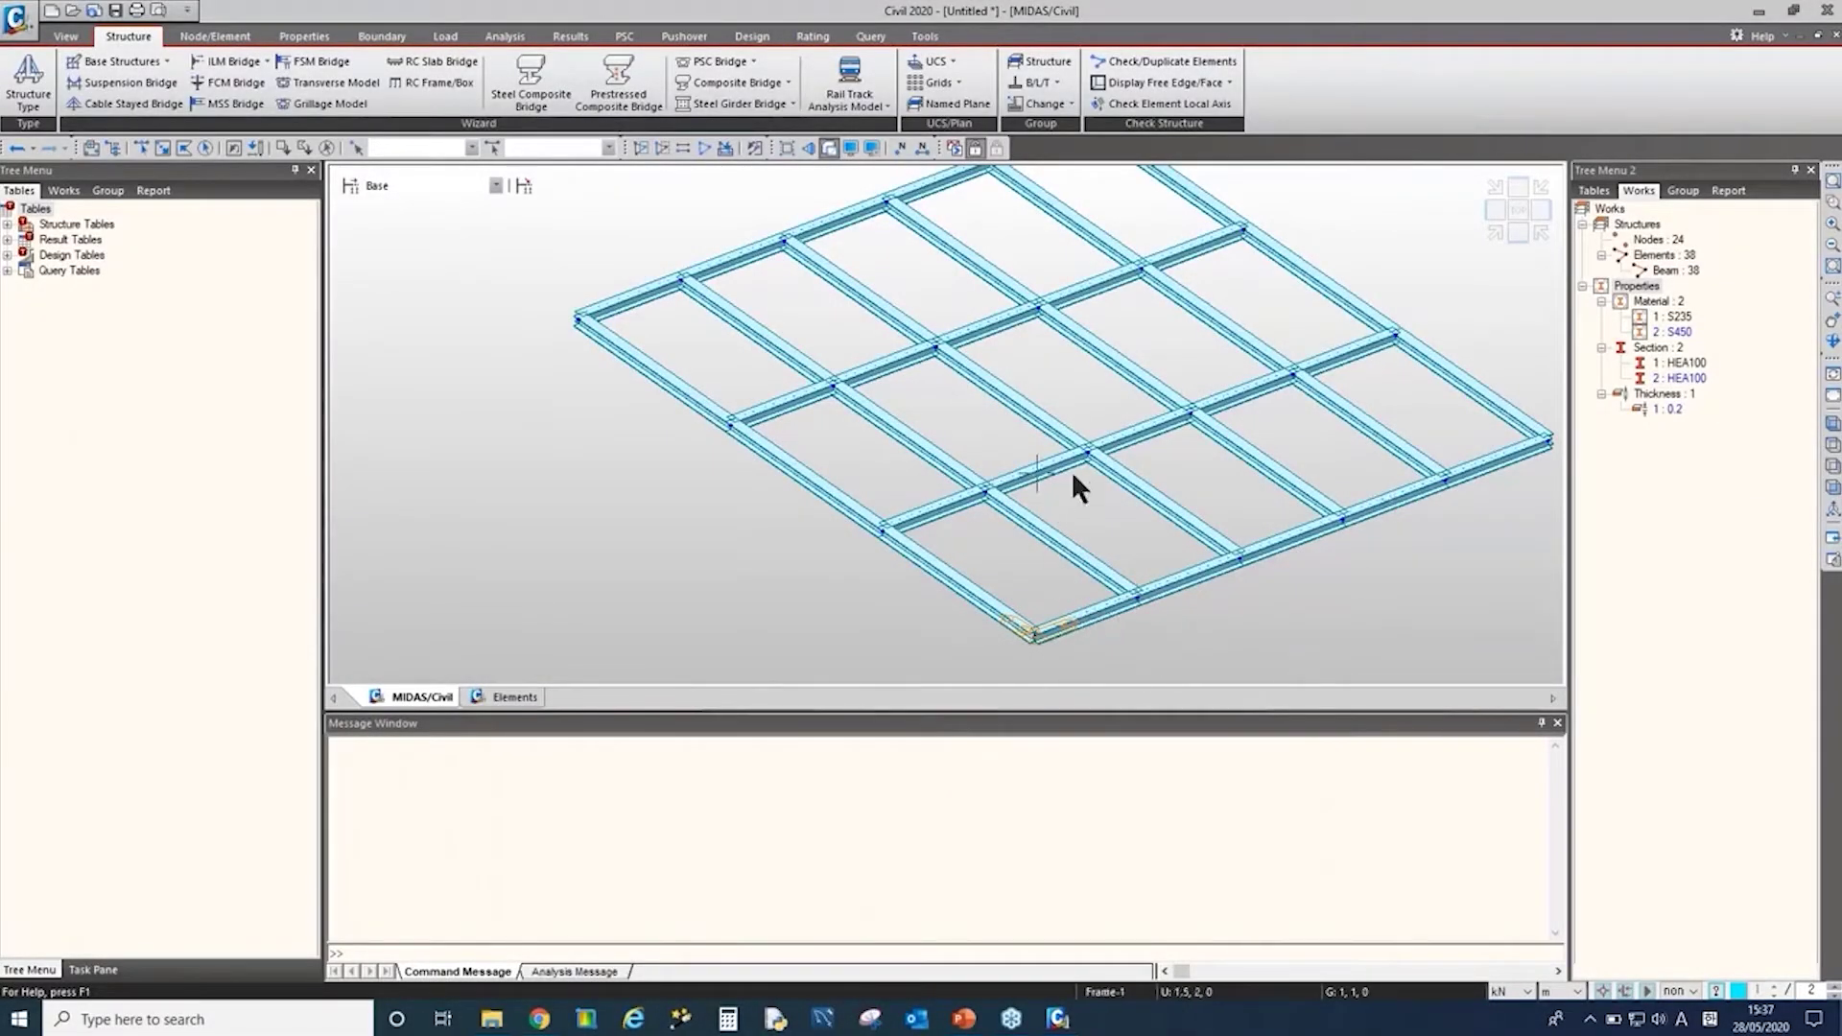
Step: Open the nodes table of the grillage model
middle_click_drag(765, 491, 458, 511)
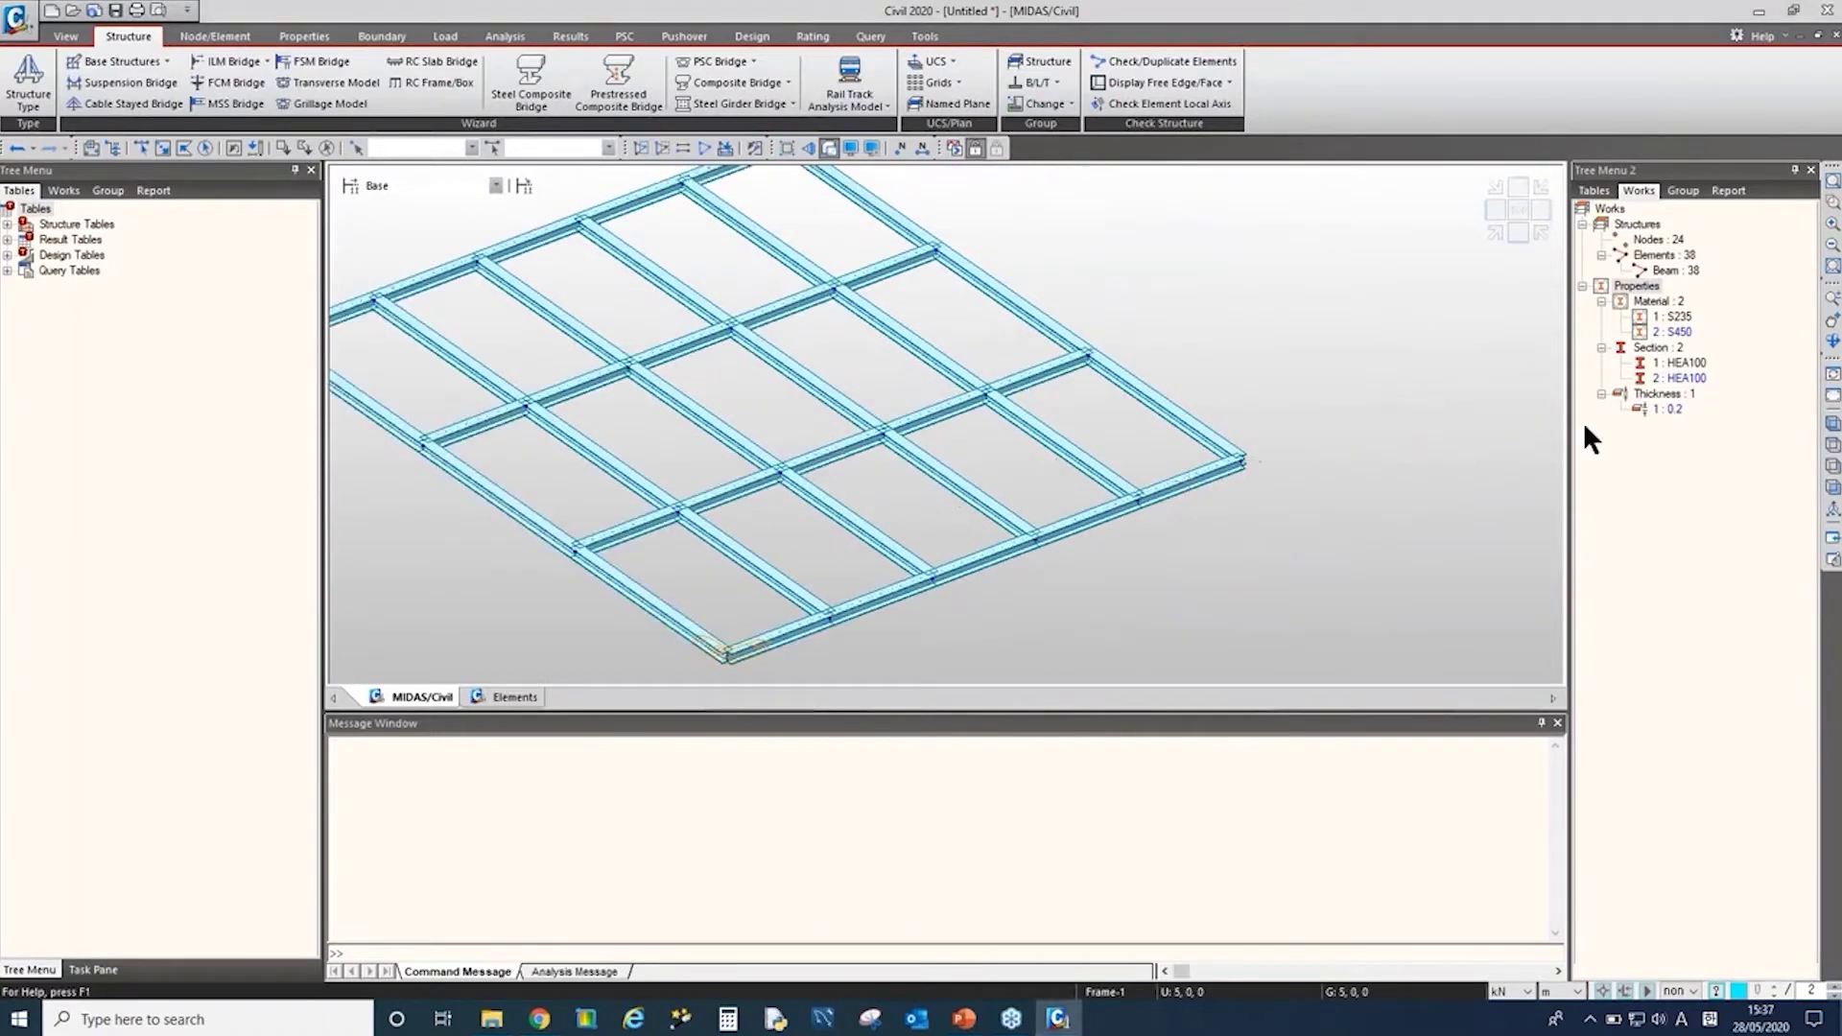
left_click(213, 38)
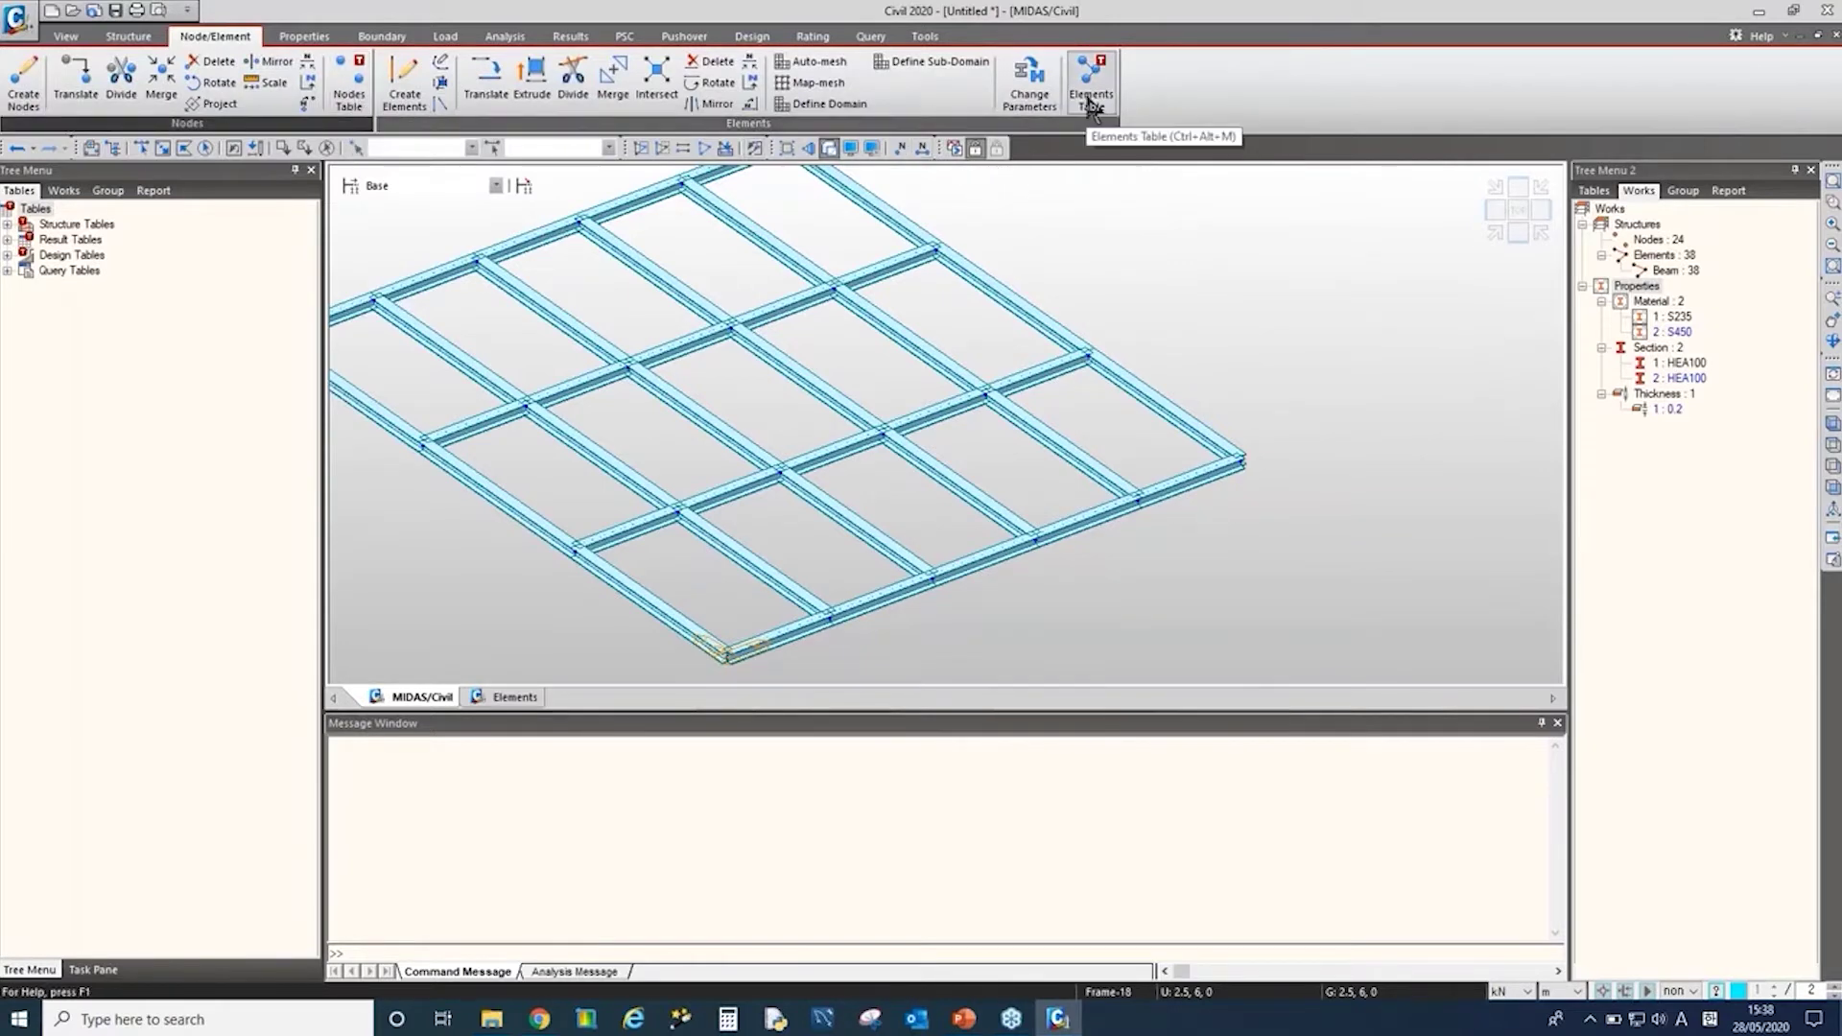
right_click(1661, 251)
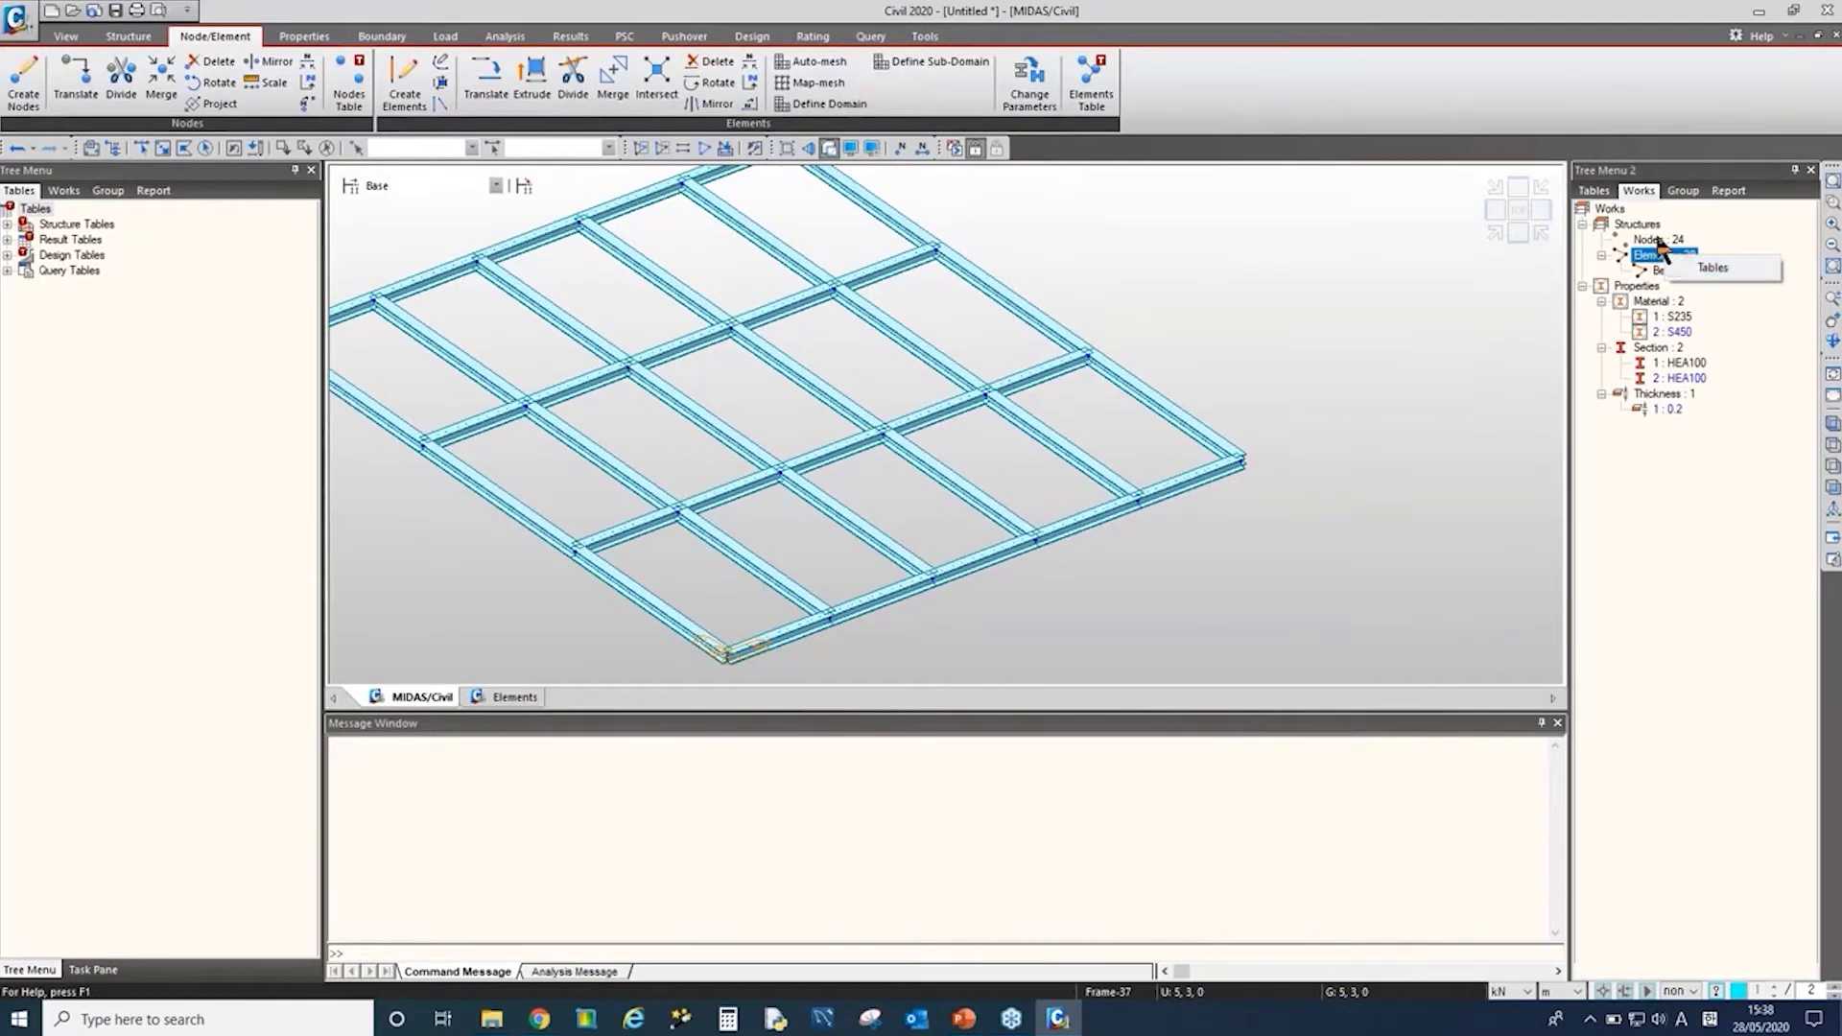
right_click(1656, 239)
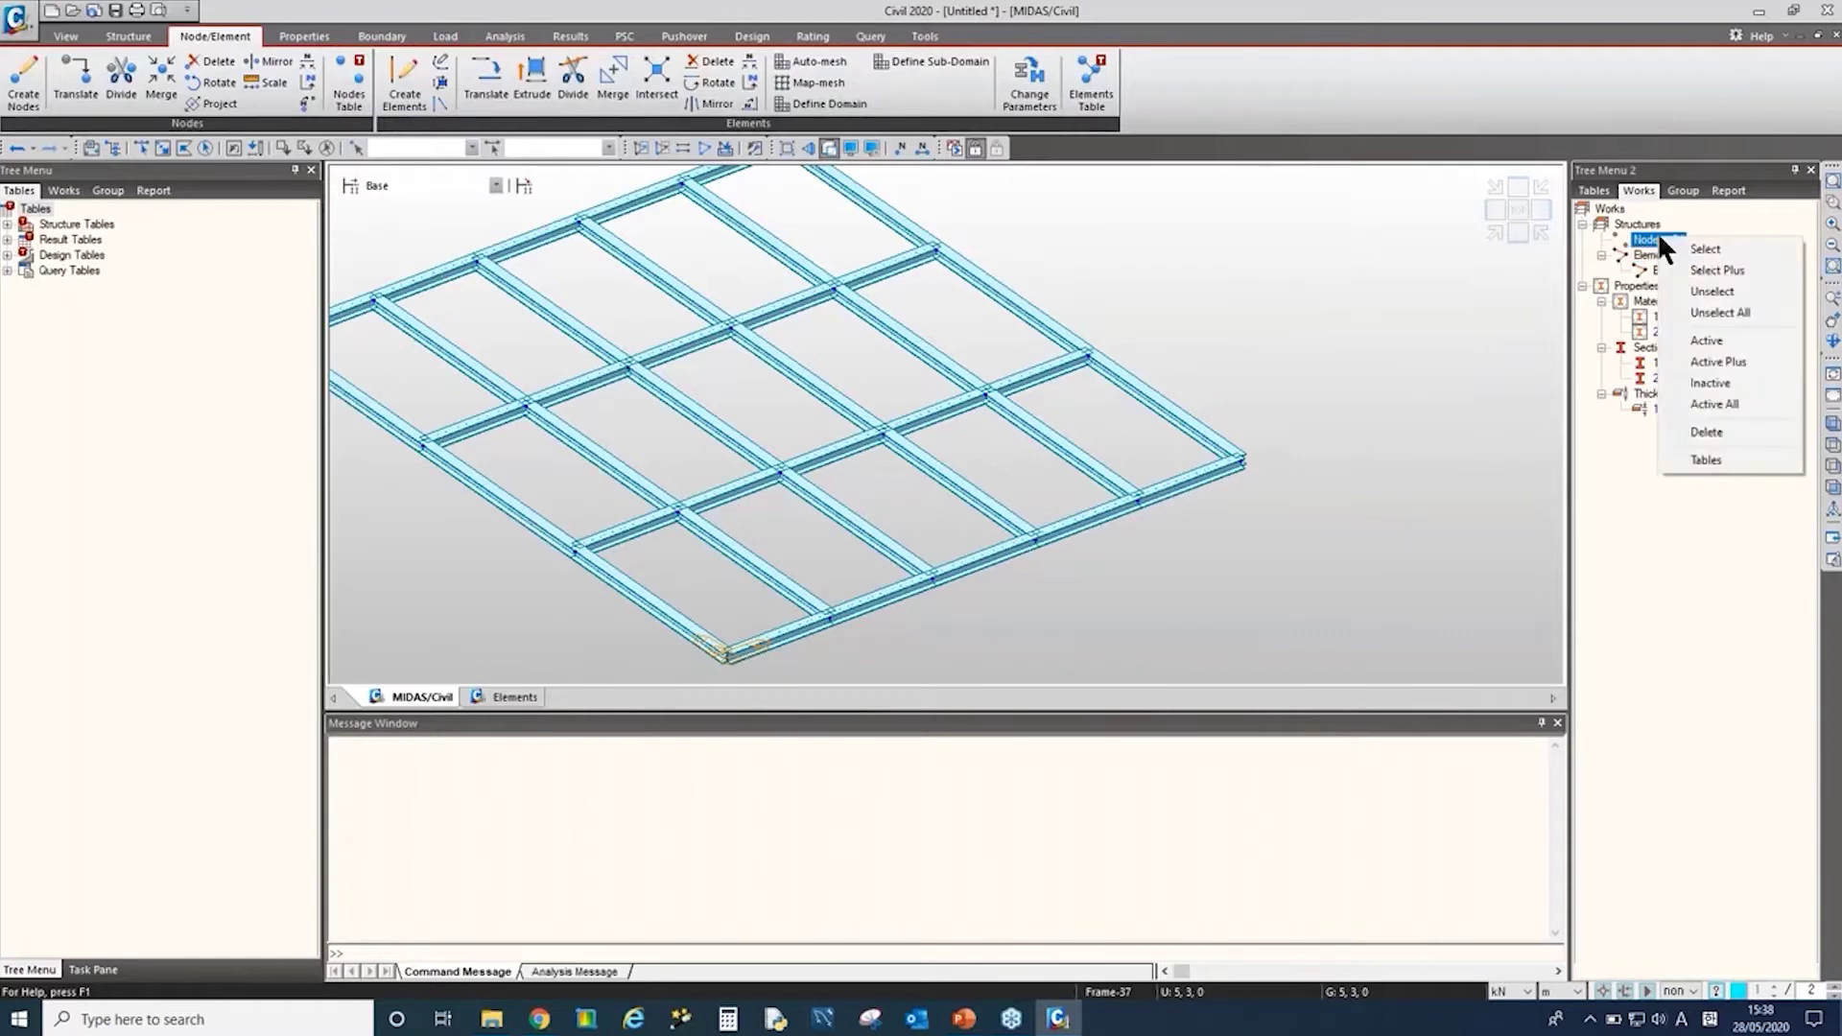
left_click(1717, 456)
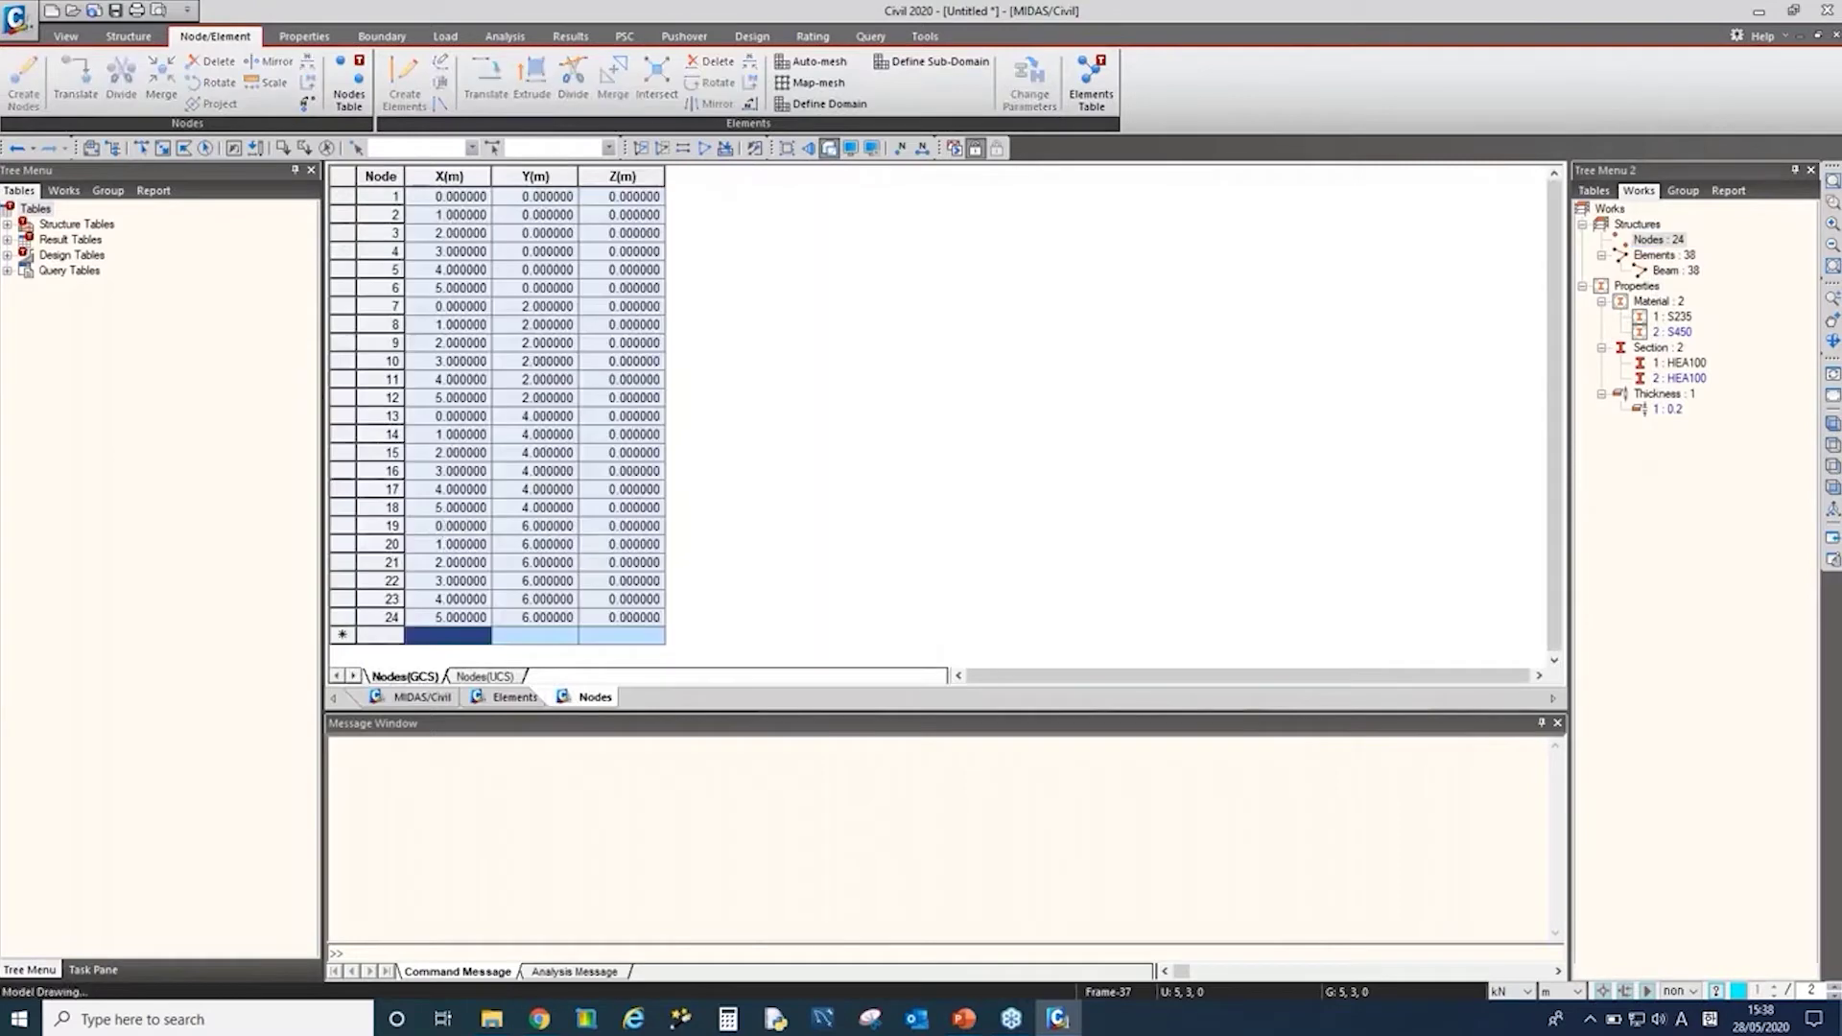
left_click(581, 455)
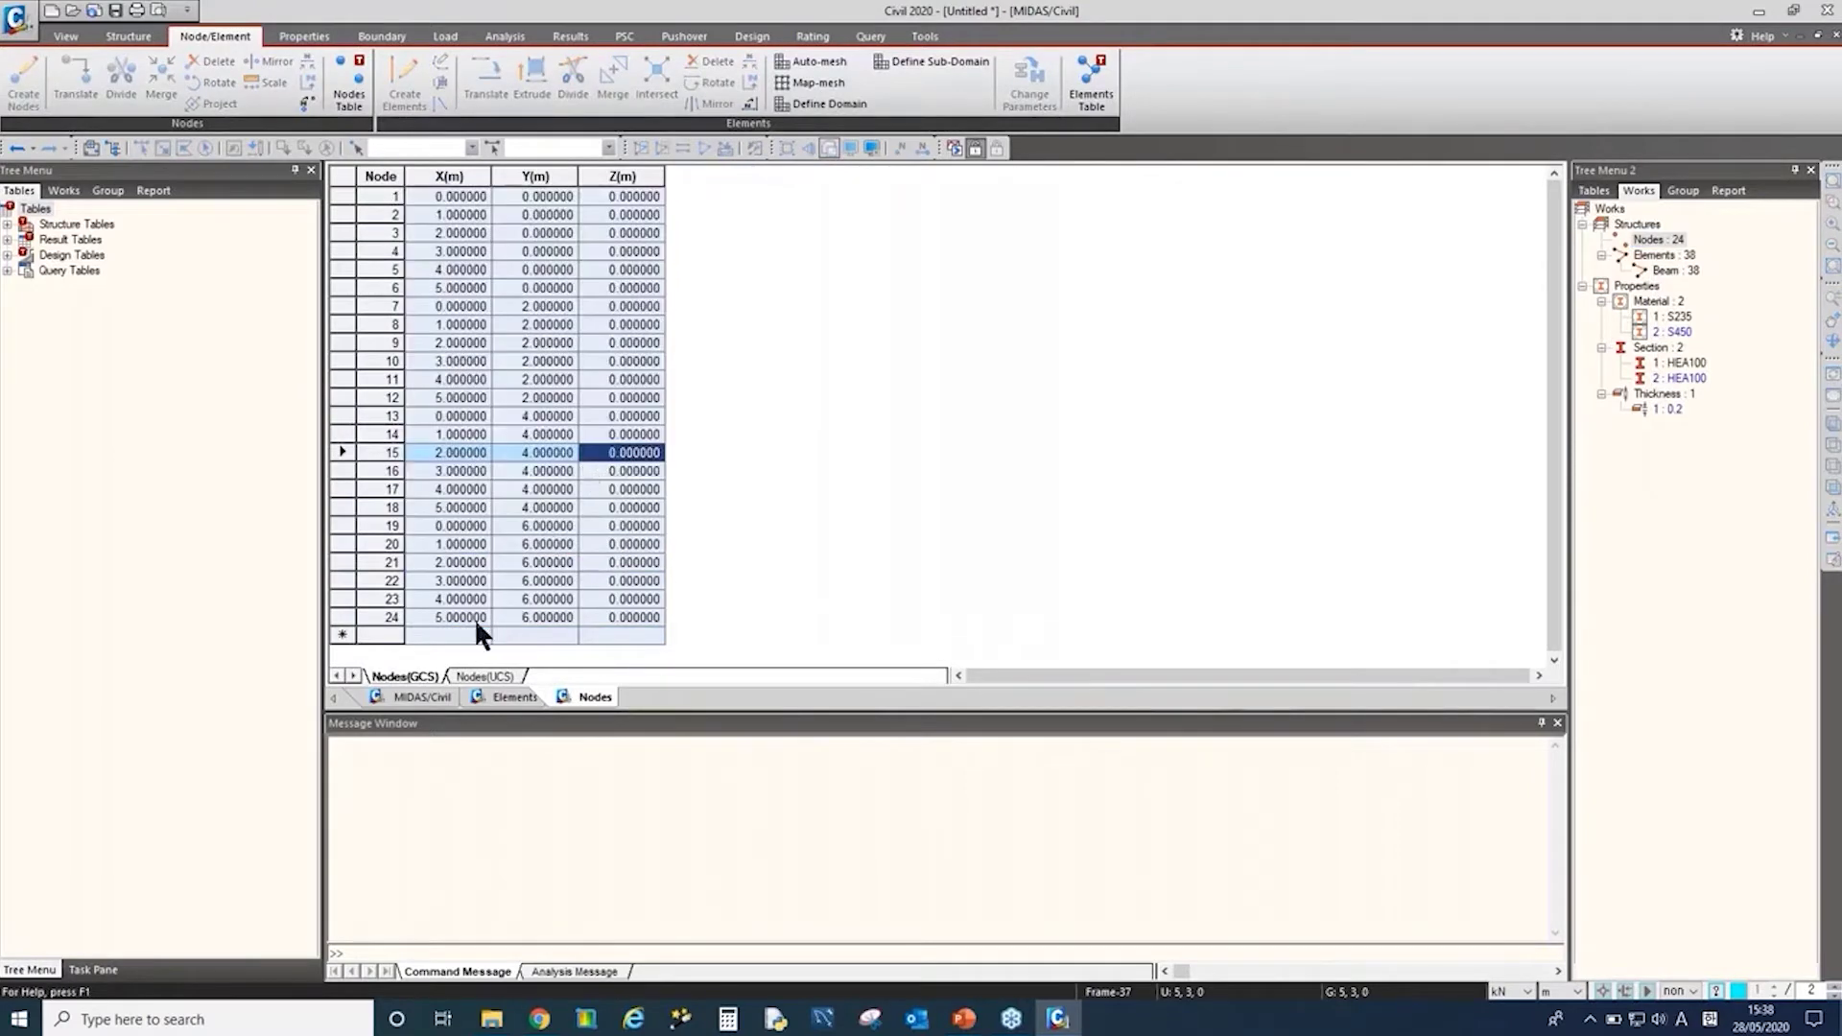
left_click_drag(476, 620, 677, 204)
left_click_drag(451, 581, 537, 491)
left_click(429, 699)
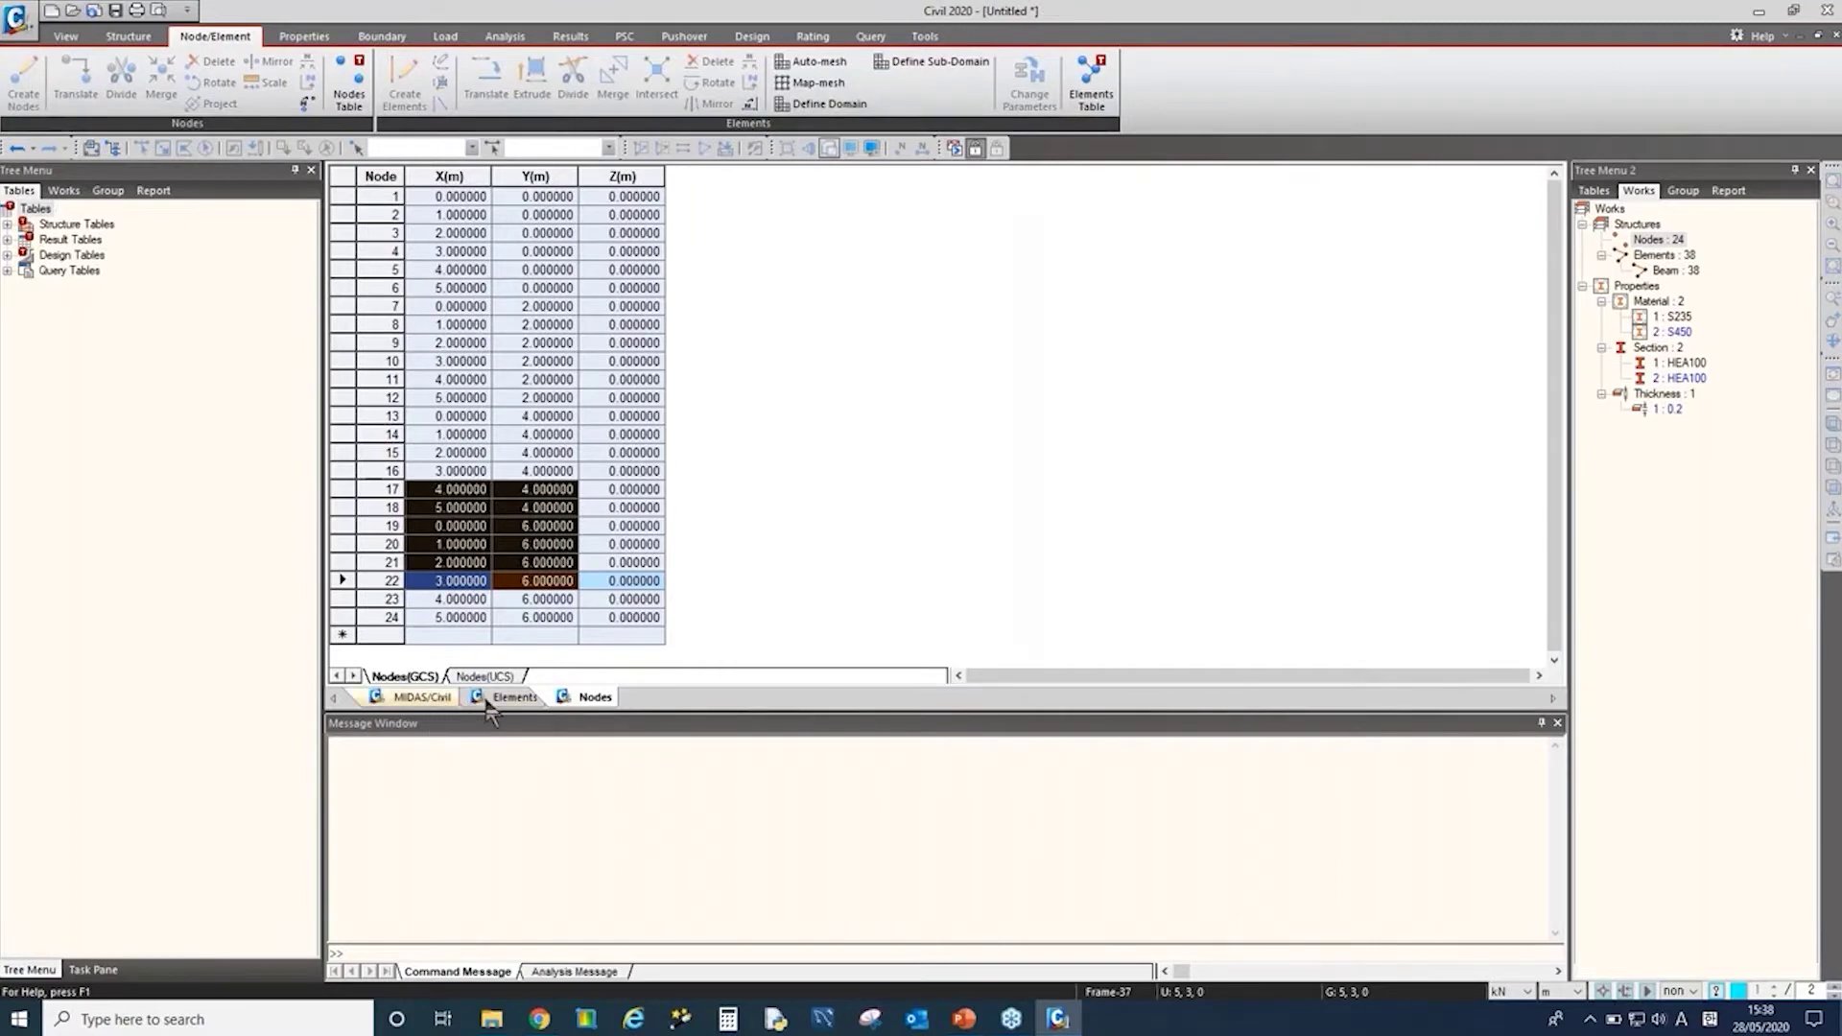
left_click(585, 700)
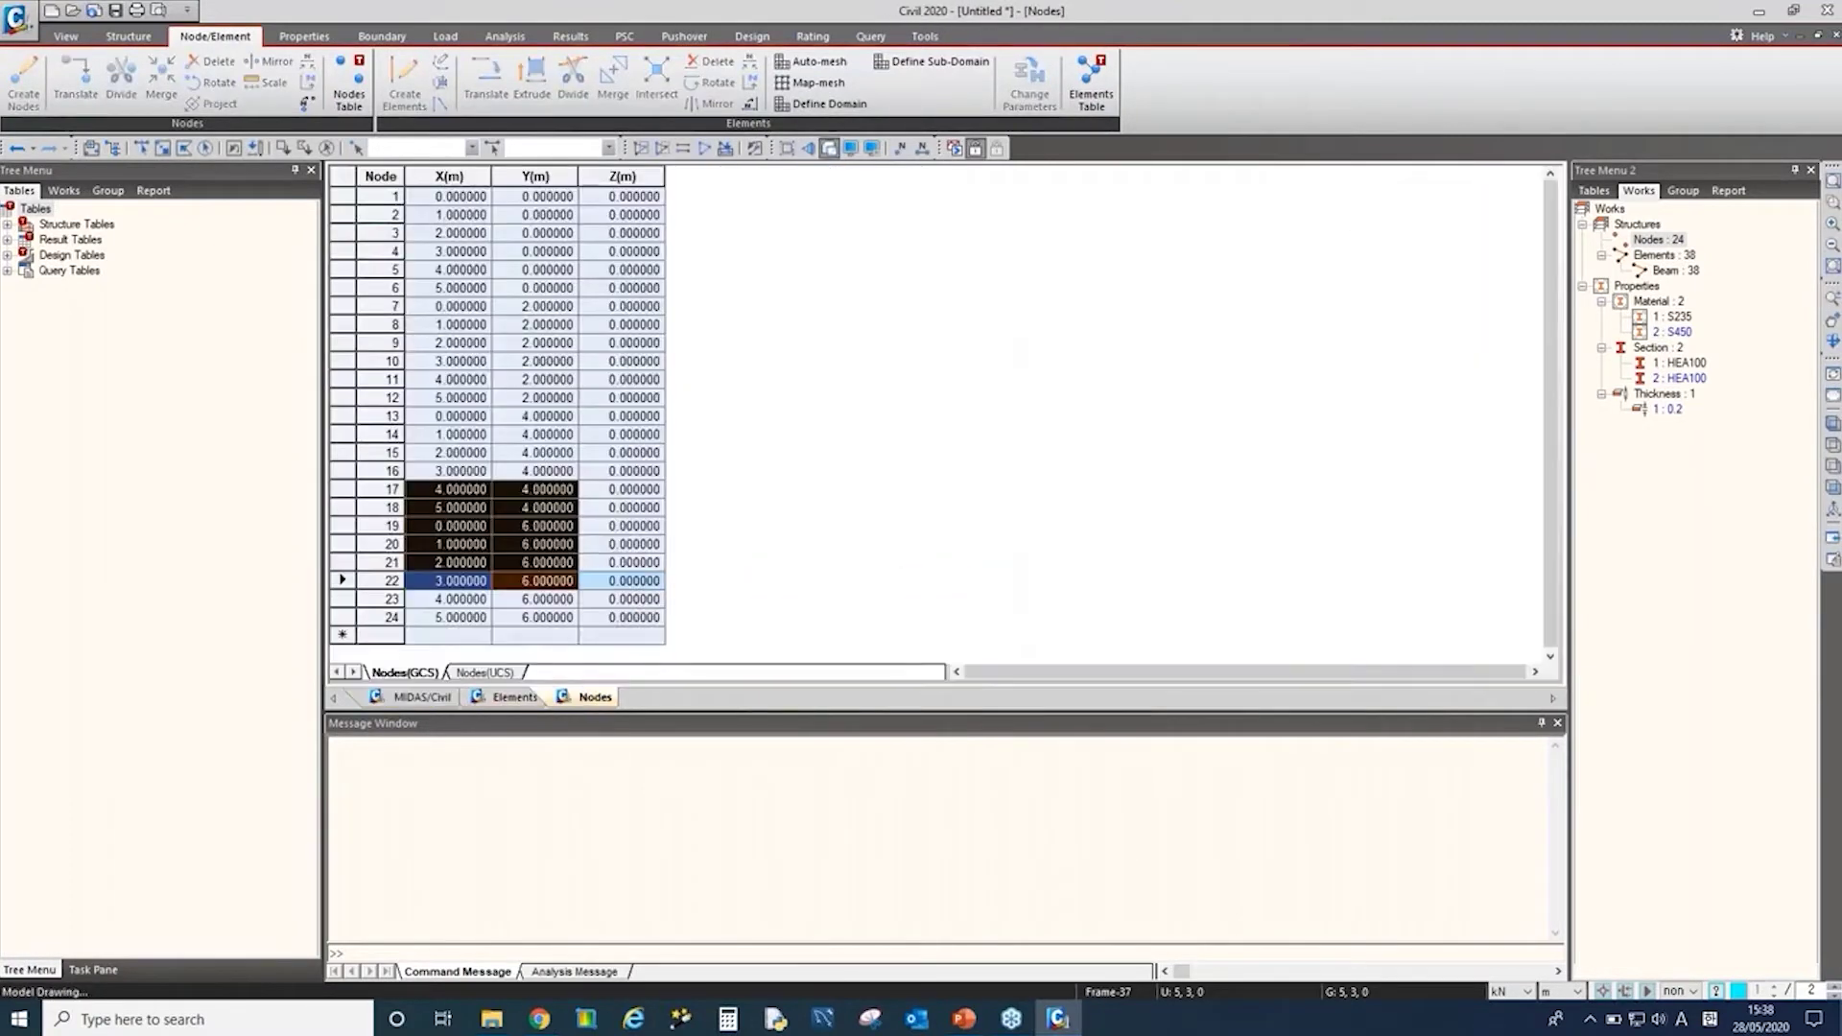
Step: Add a node at X 6, Y 0, Z 0 in the nodes table and display it in the model view
left_click(450, 637)
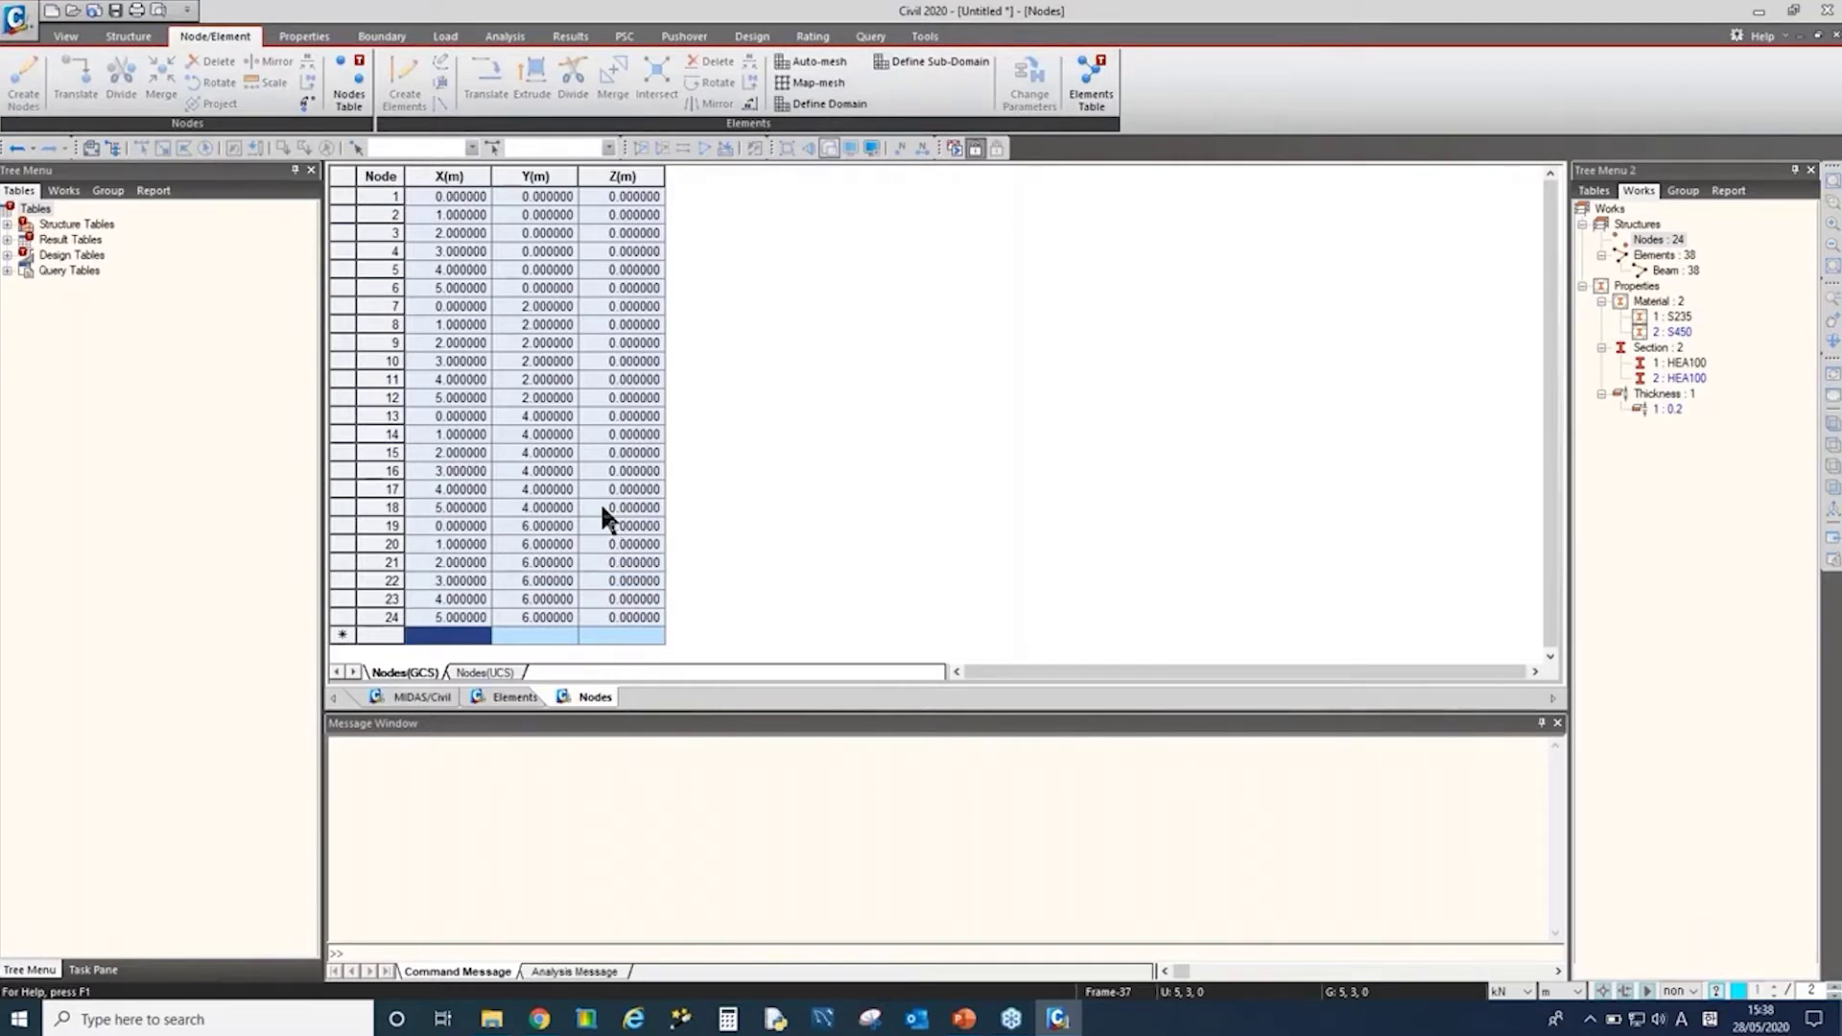
type("6")
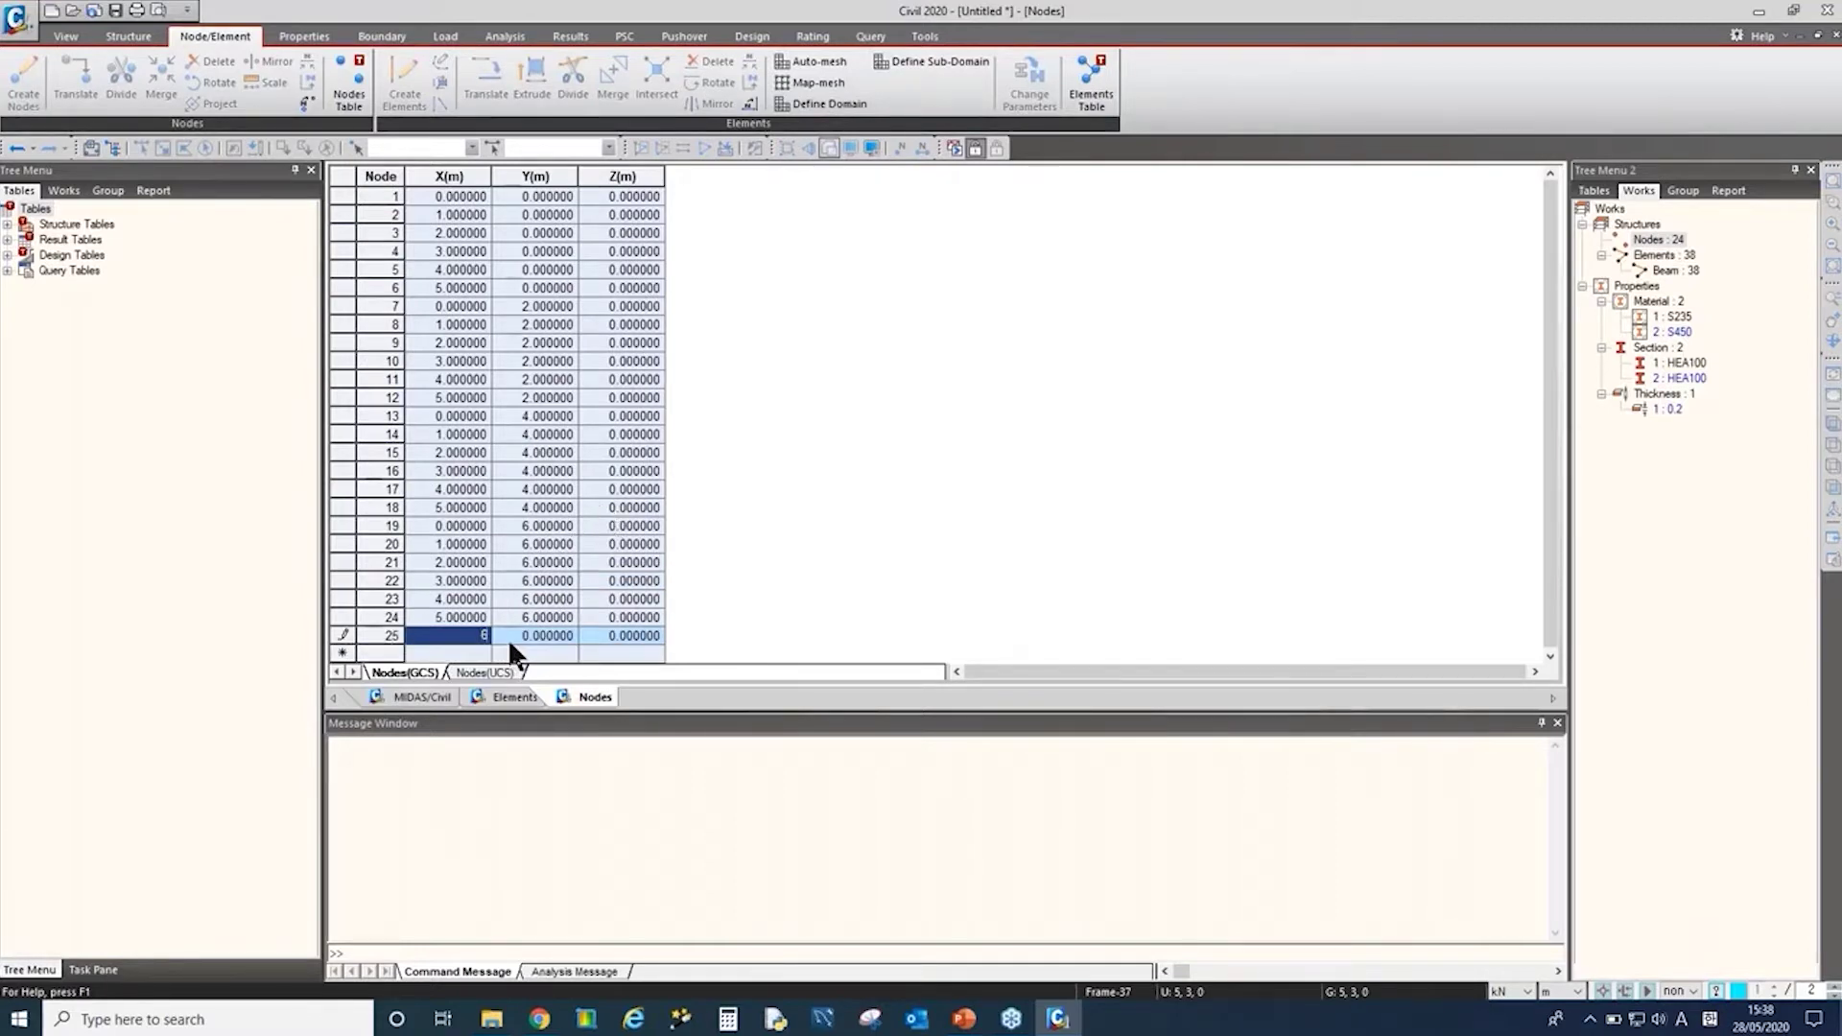
left_click(538, 637)
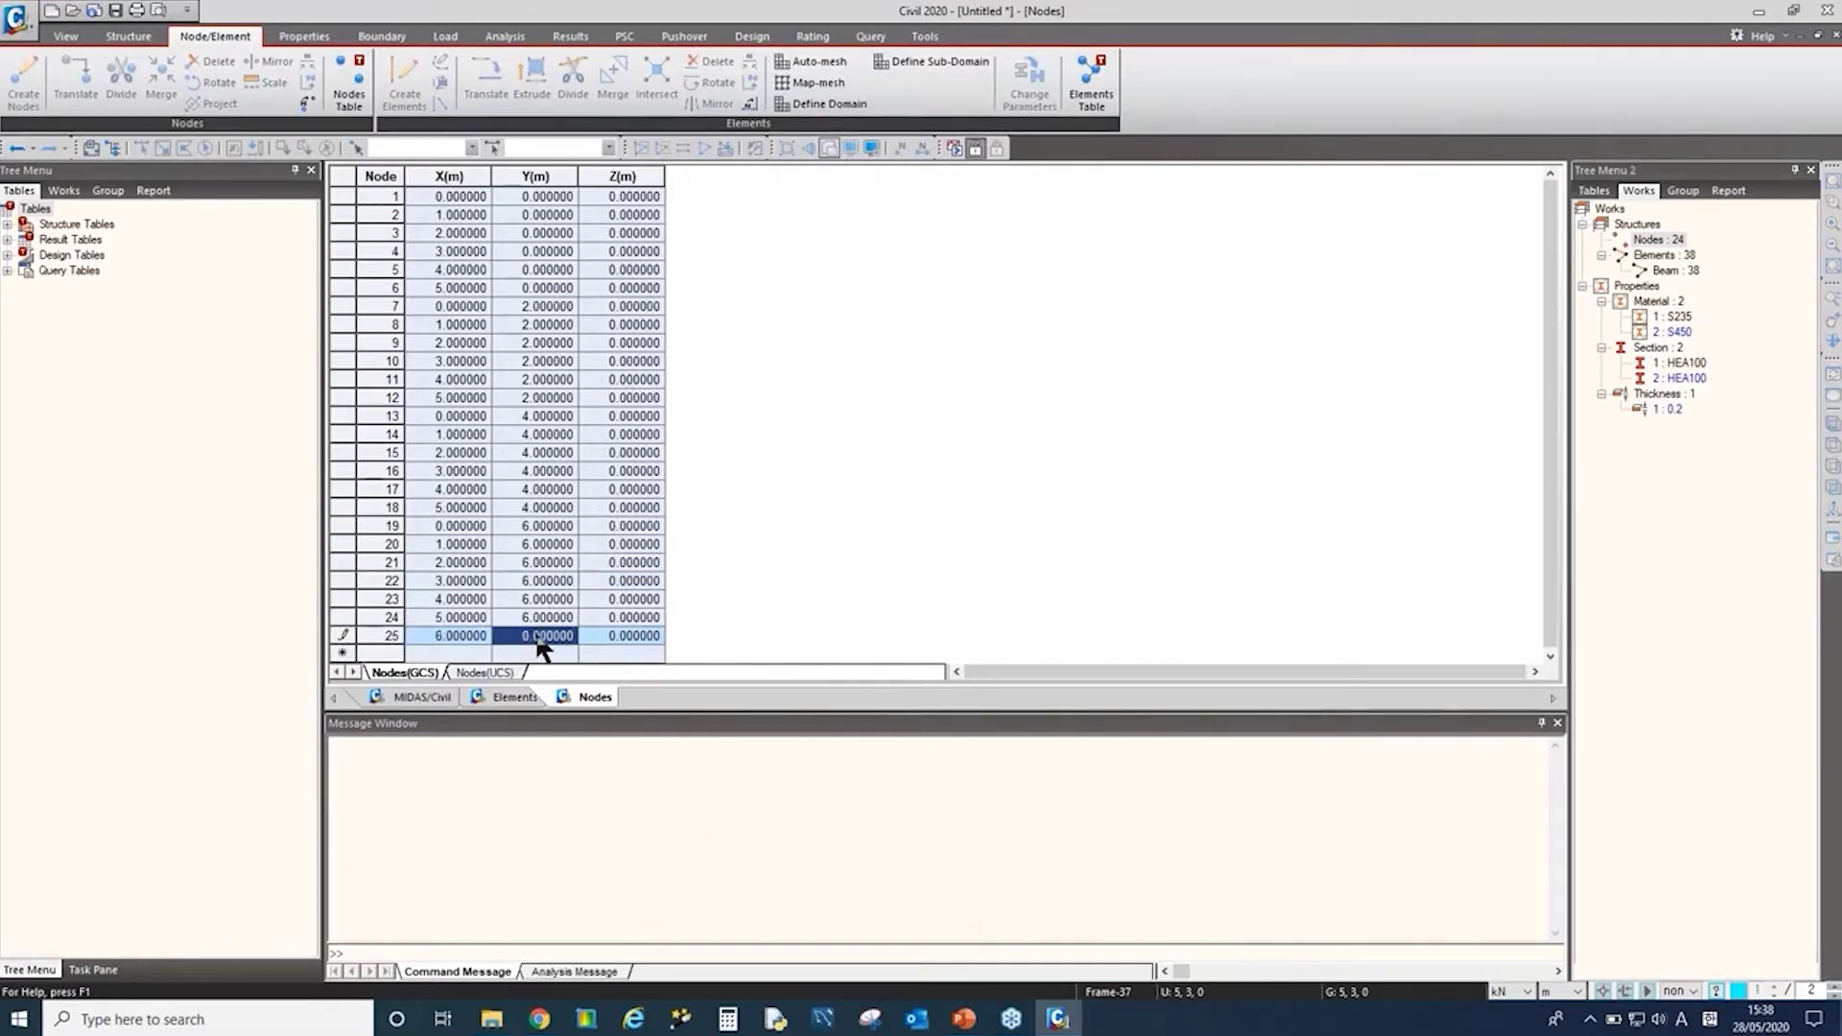
left_click(608, 636)
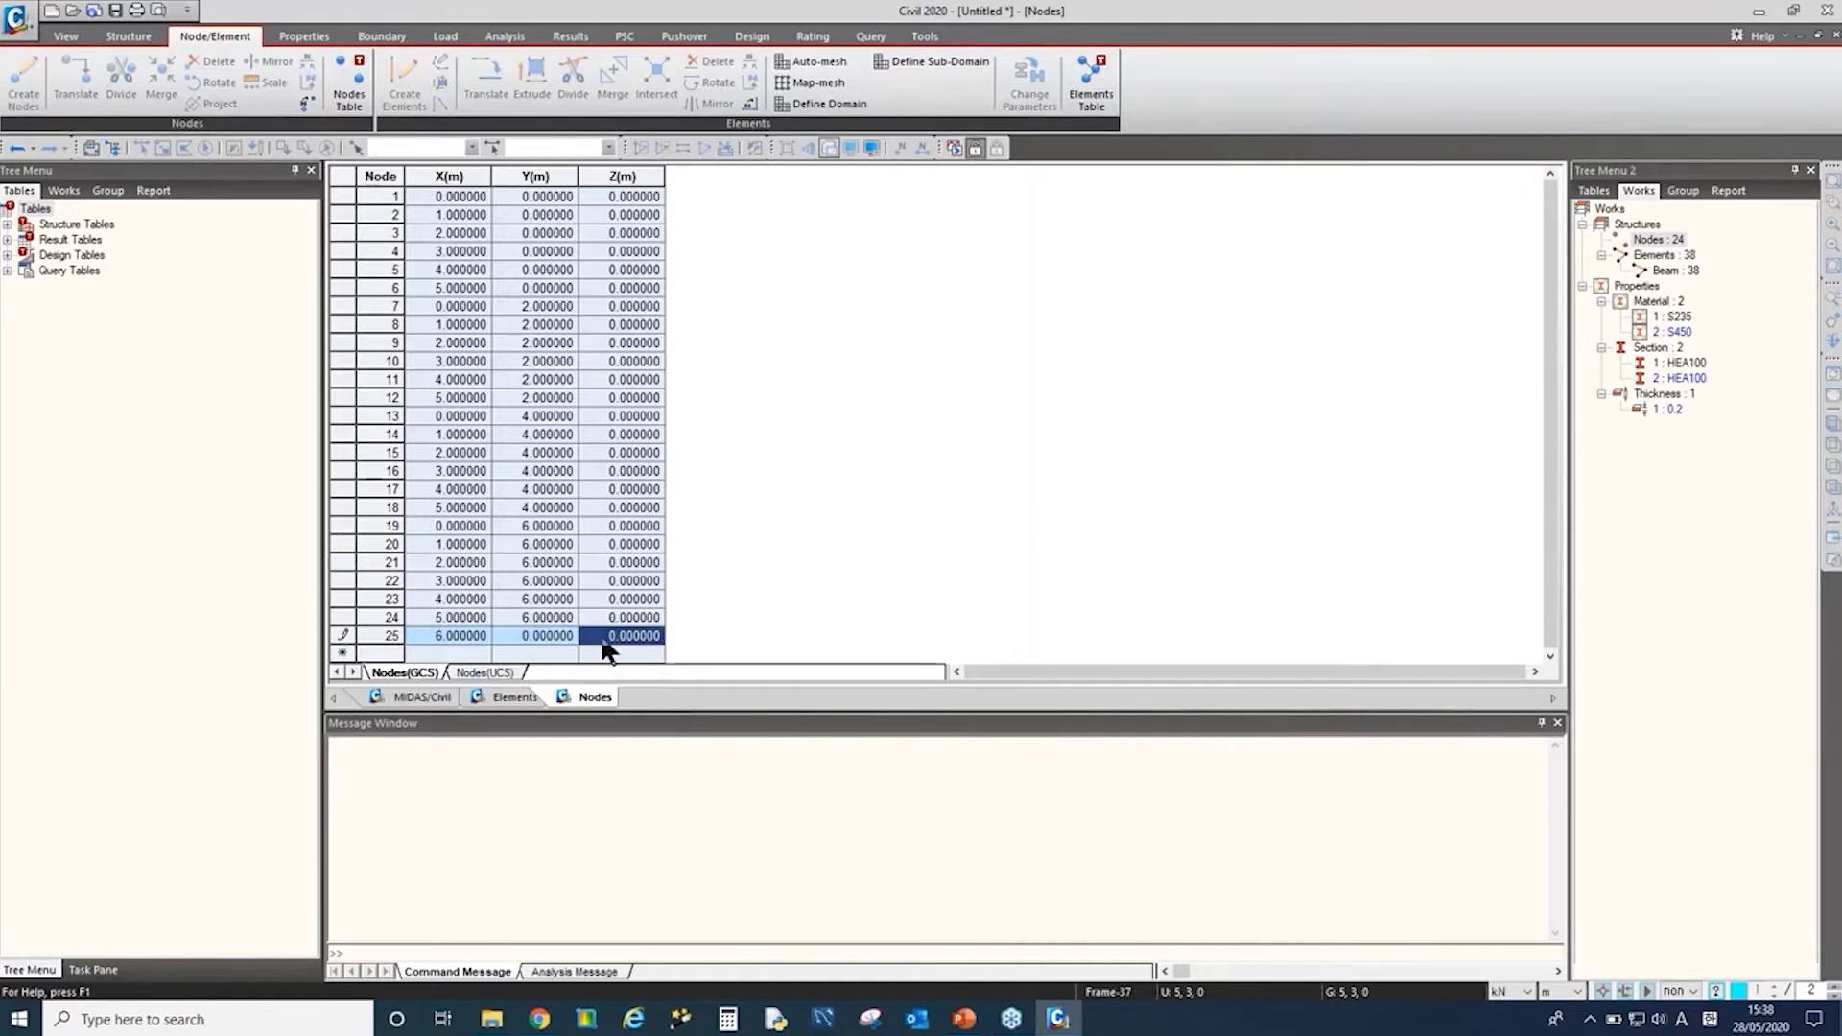
left_click(478, 653)
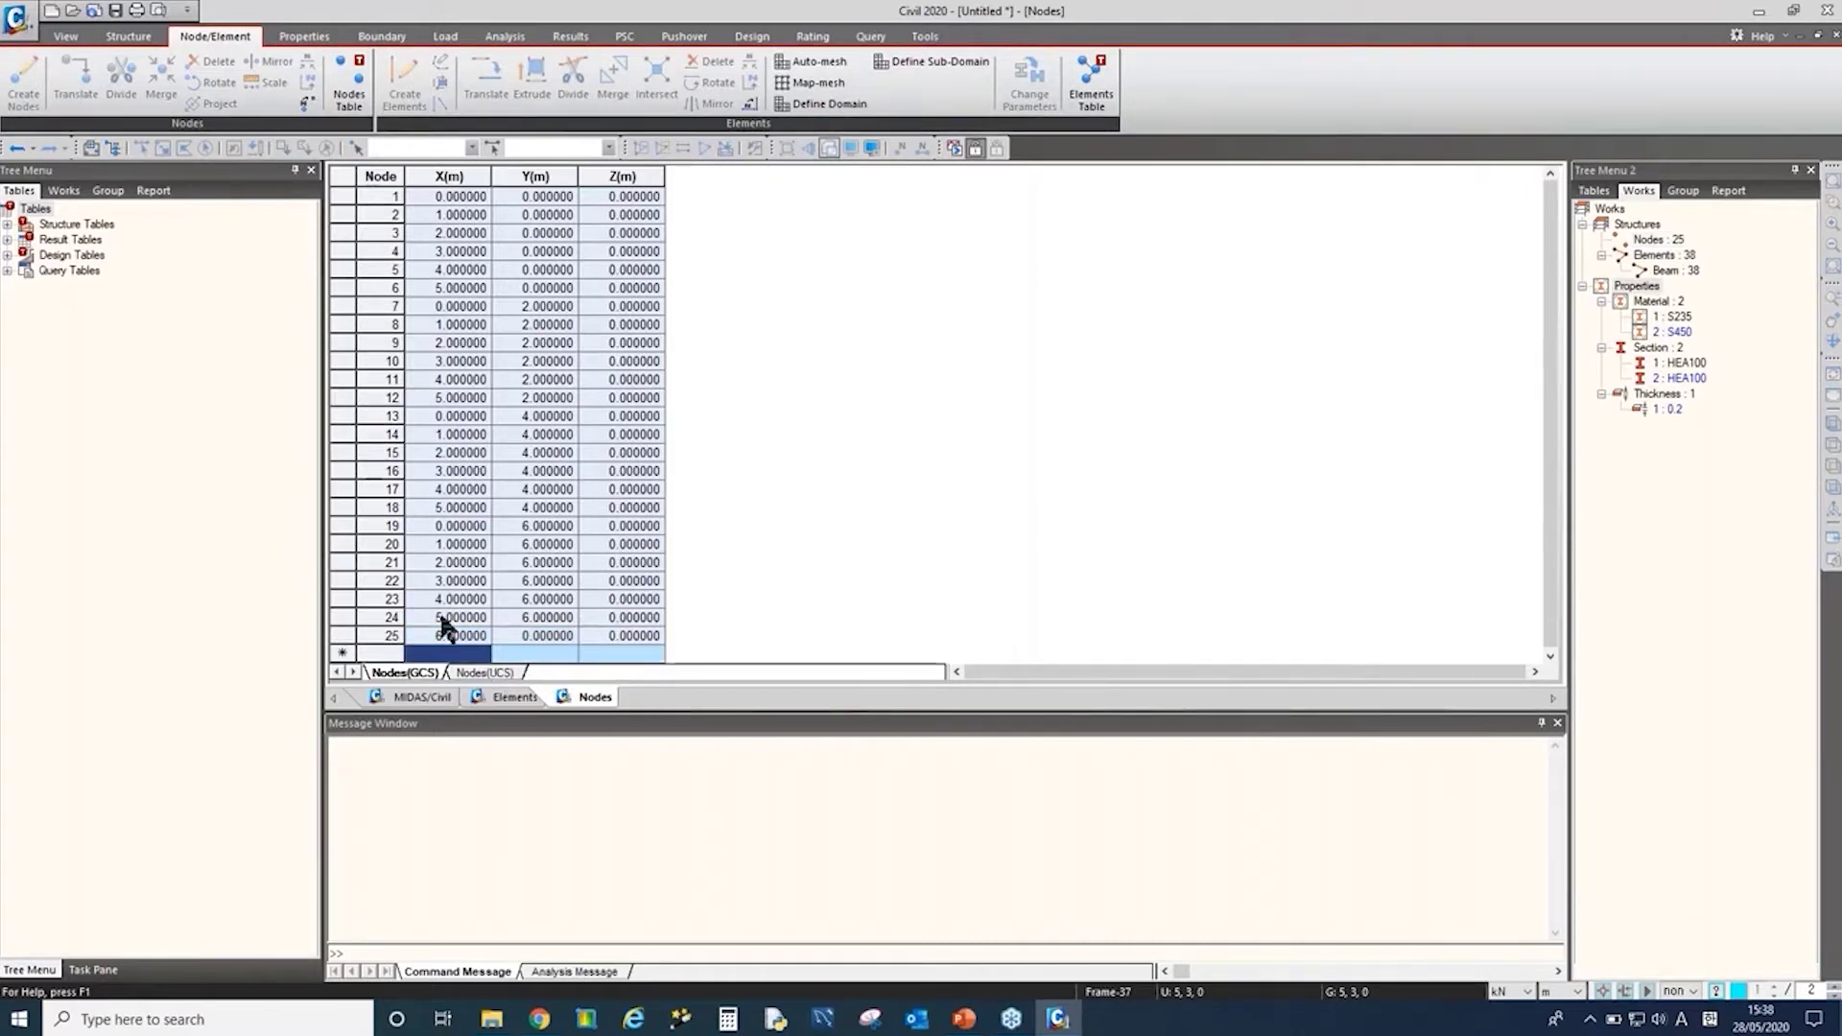
left_click_drag(456, 636, 628, 636)
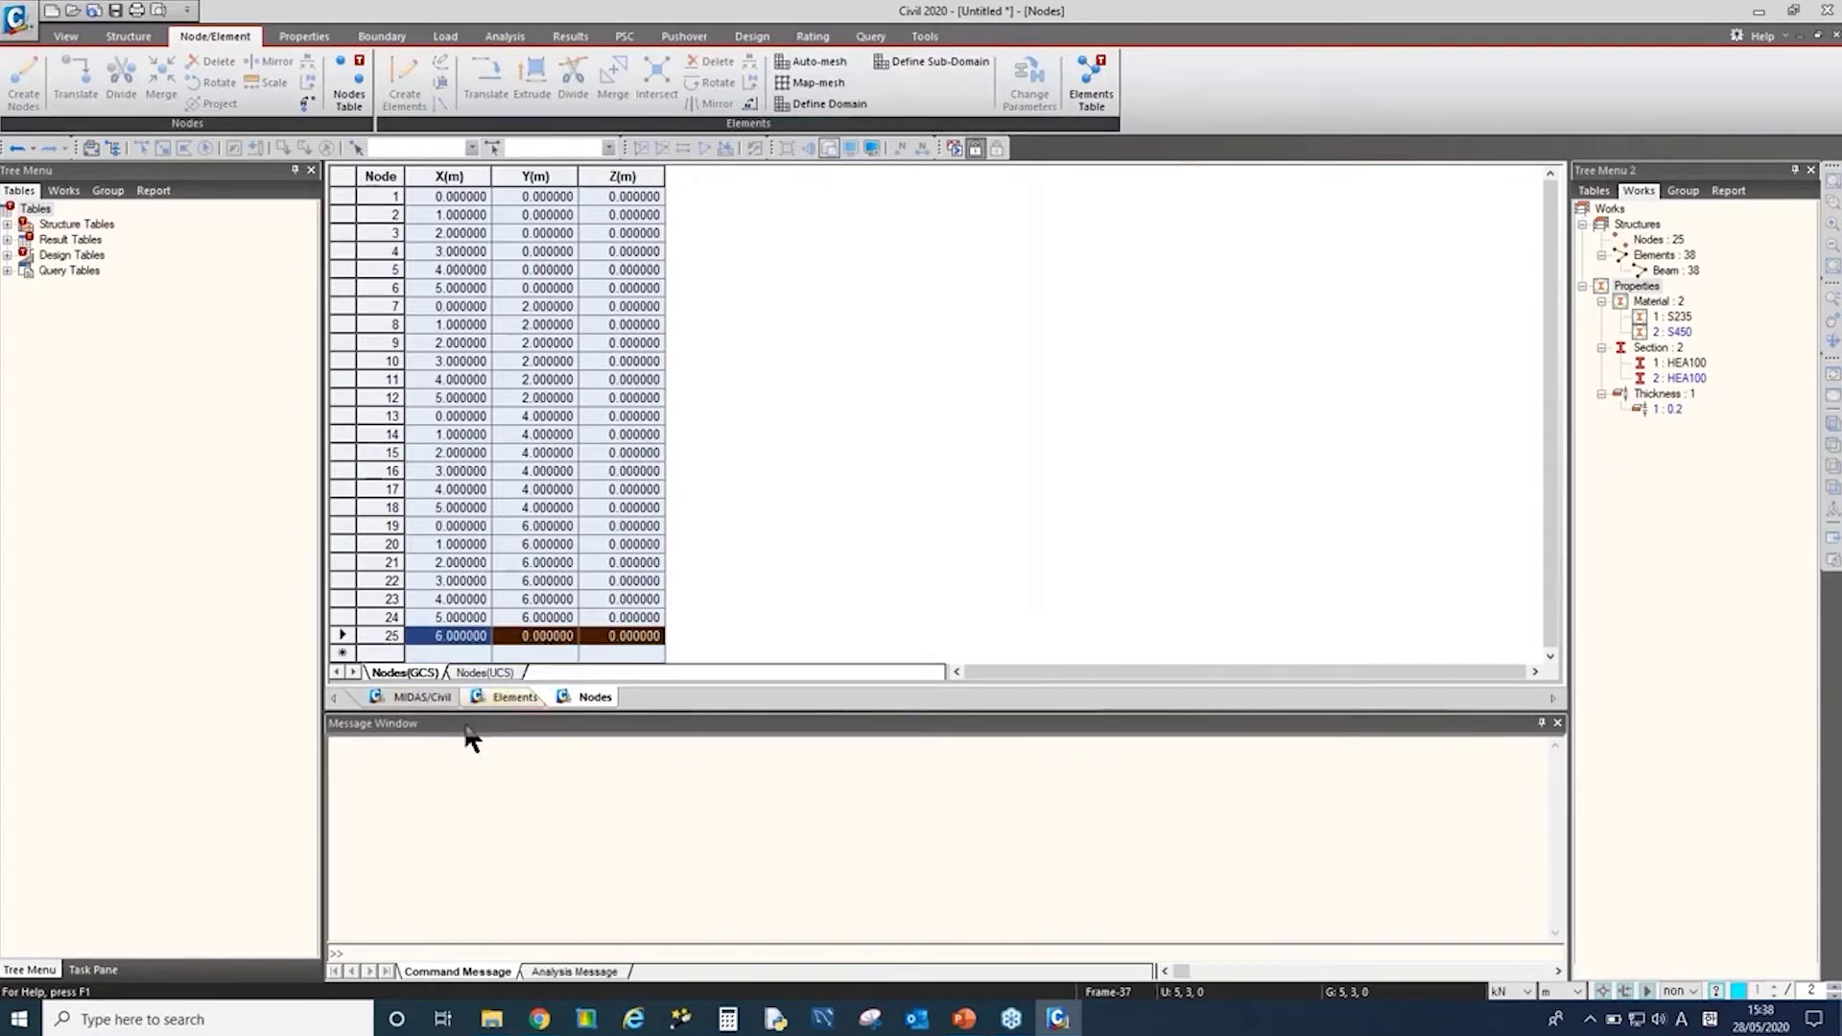
left_click(417, 697)
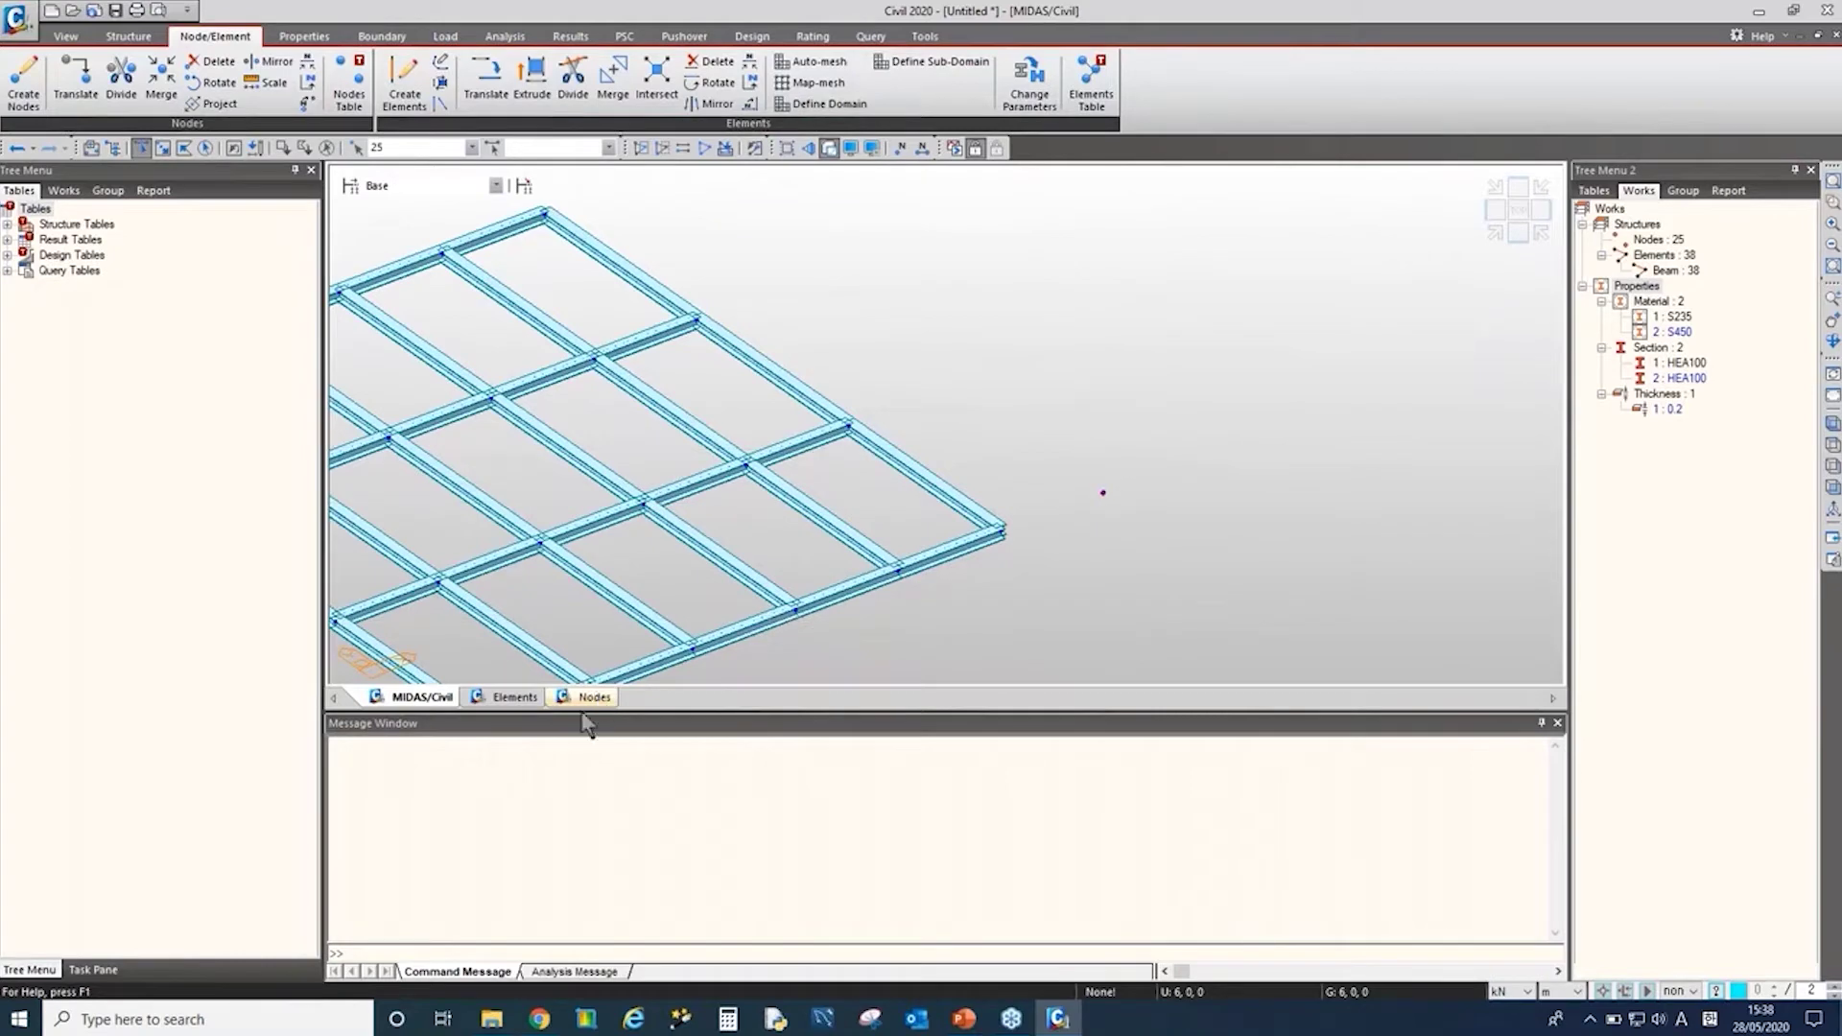
Step: Launch Excel with a blank workbook
left_click(192, 1019)
type("e")
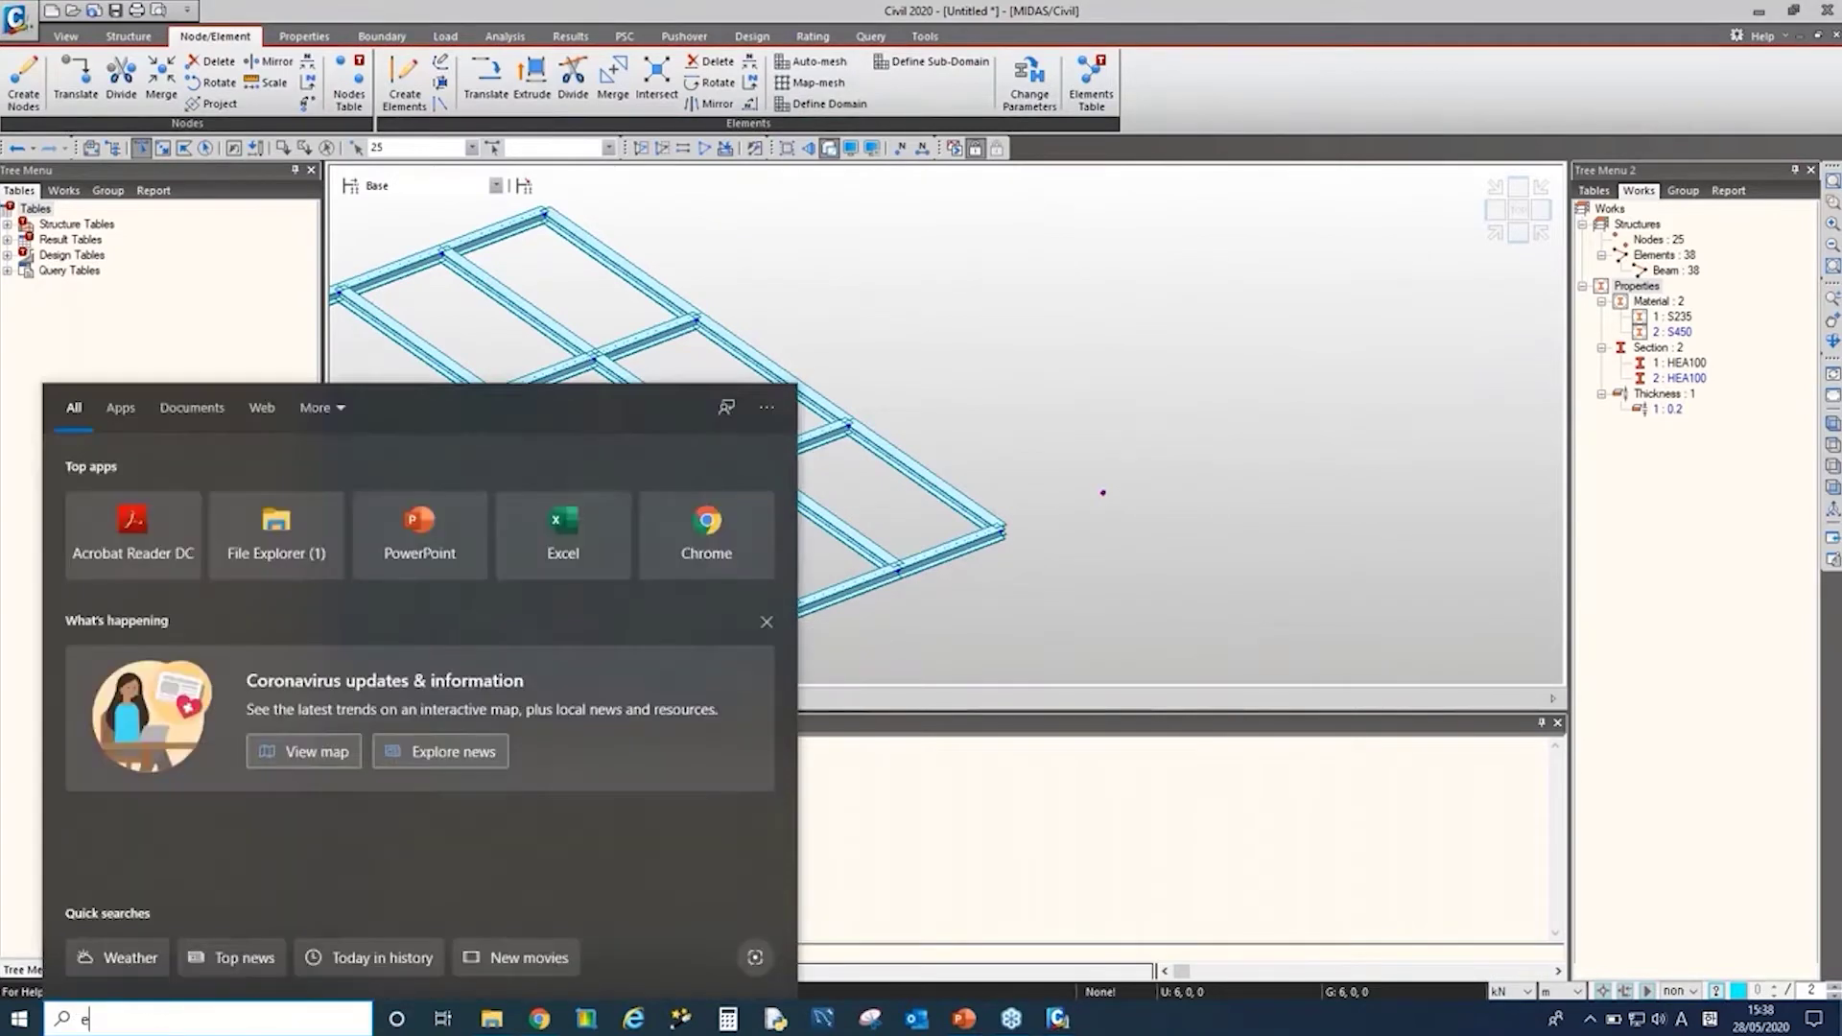
type("xcel")
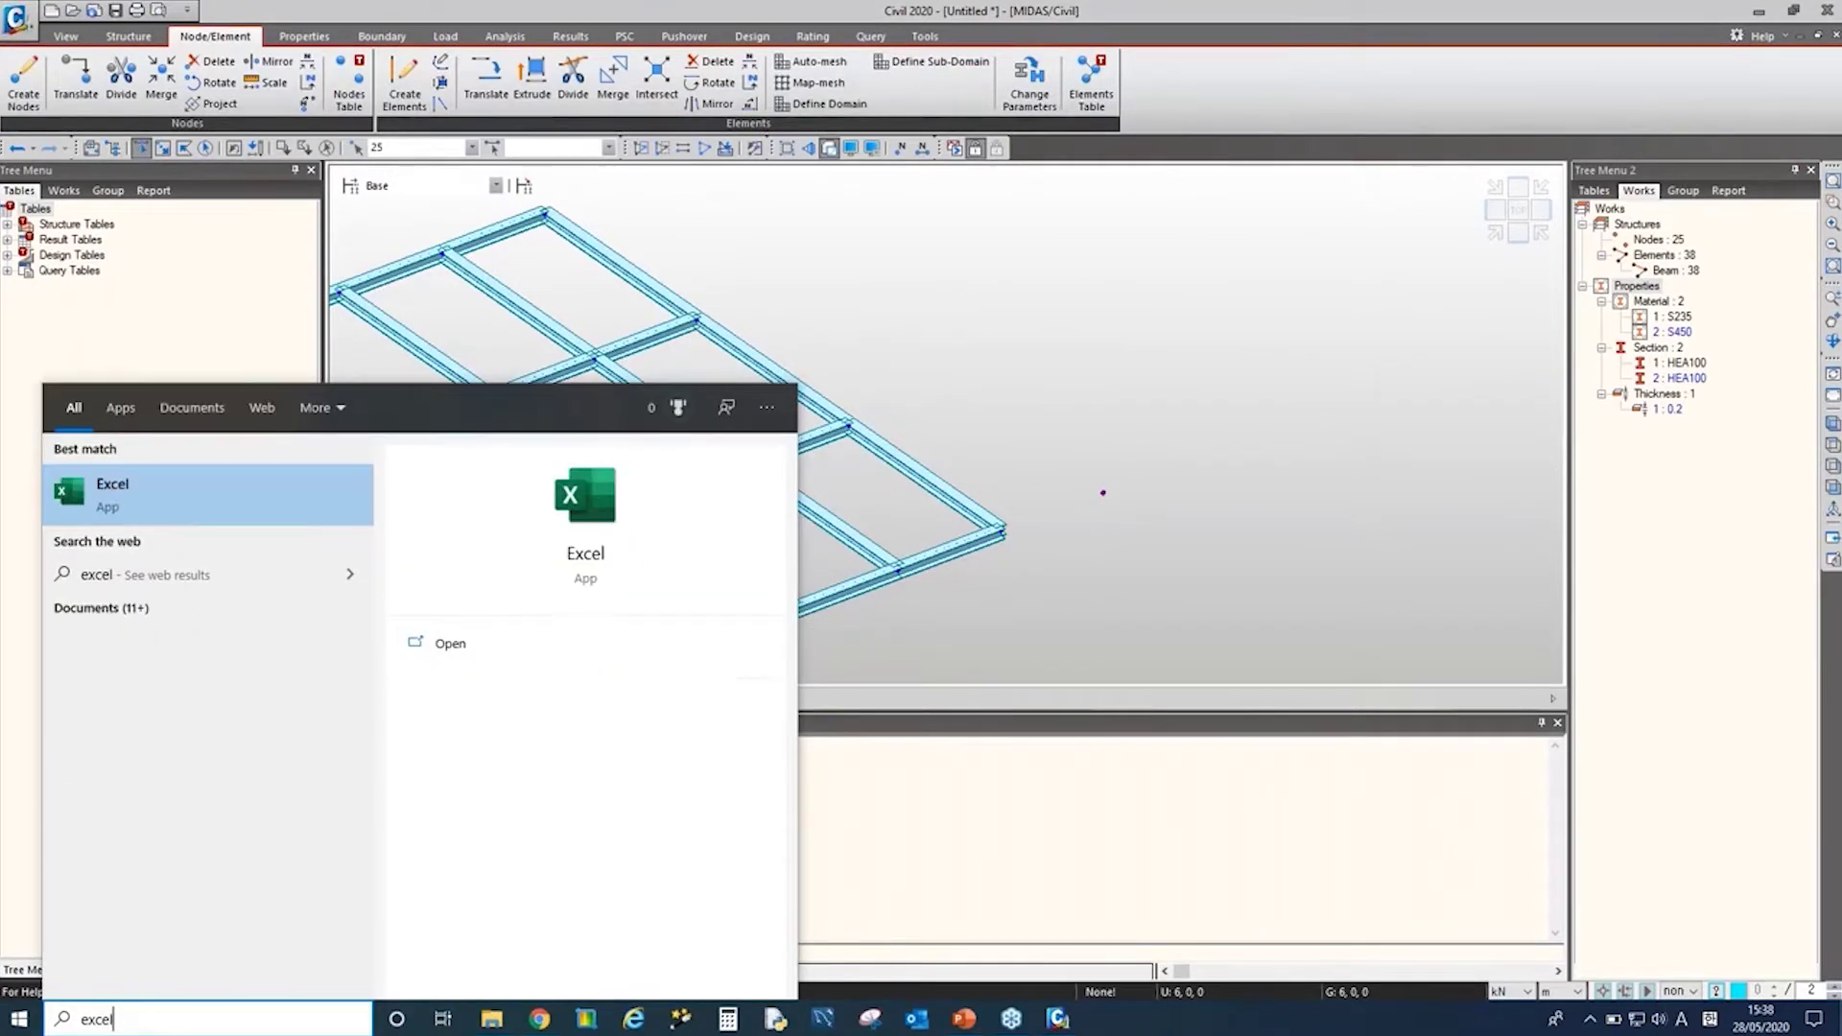
key("Return")
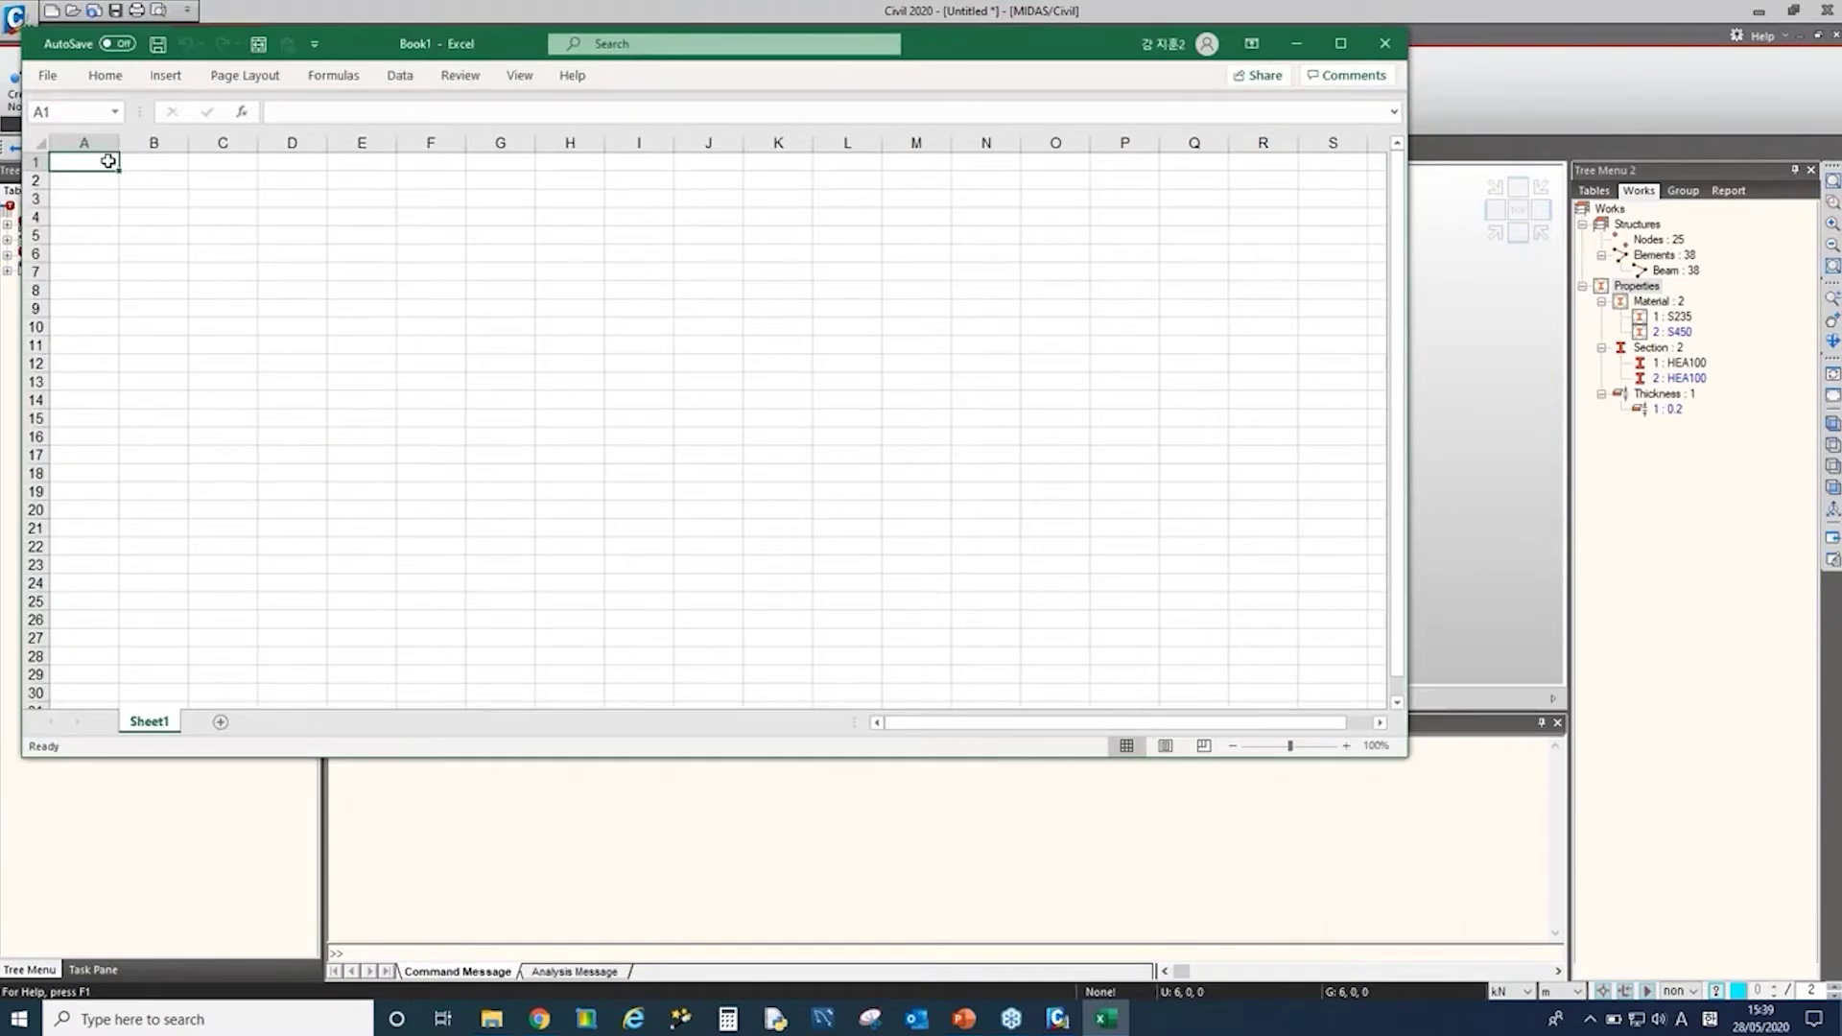
Step: Enter the node coordinates 7, 0 and 0 in cells A1 to C1
type("7")
key("Tab")
type("0")
key("Tab")
type("0")
key("Tab")
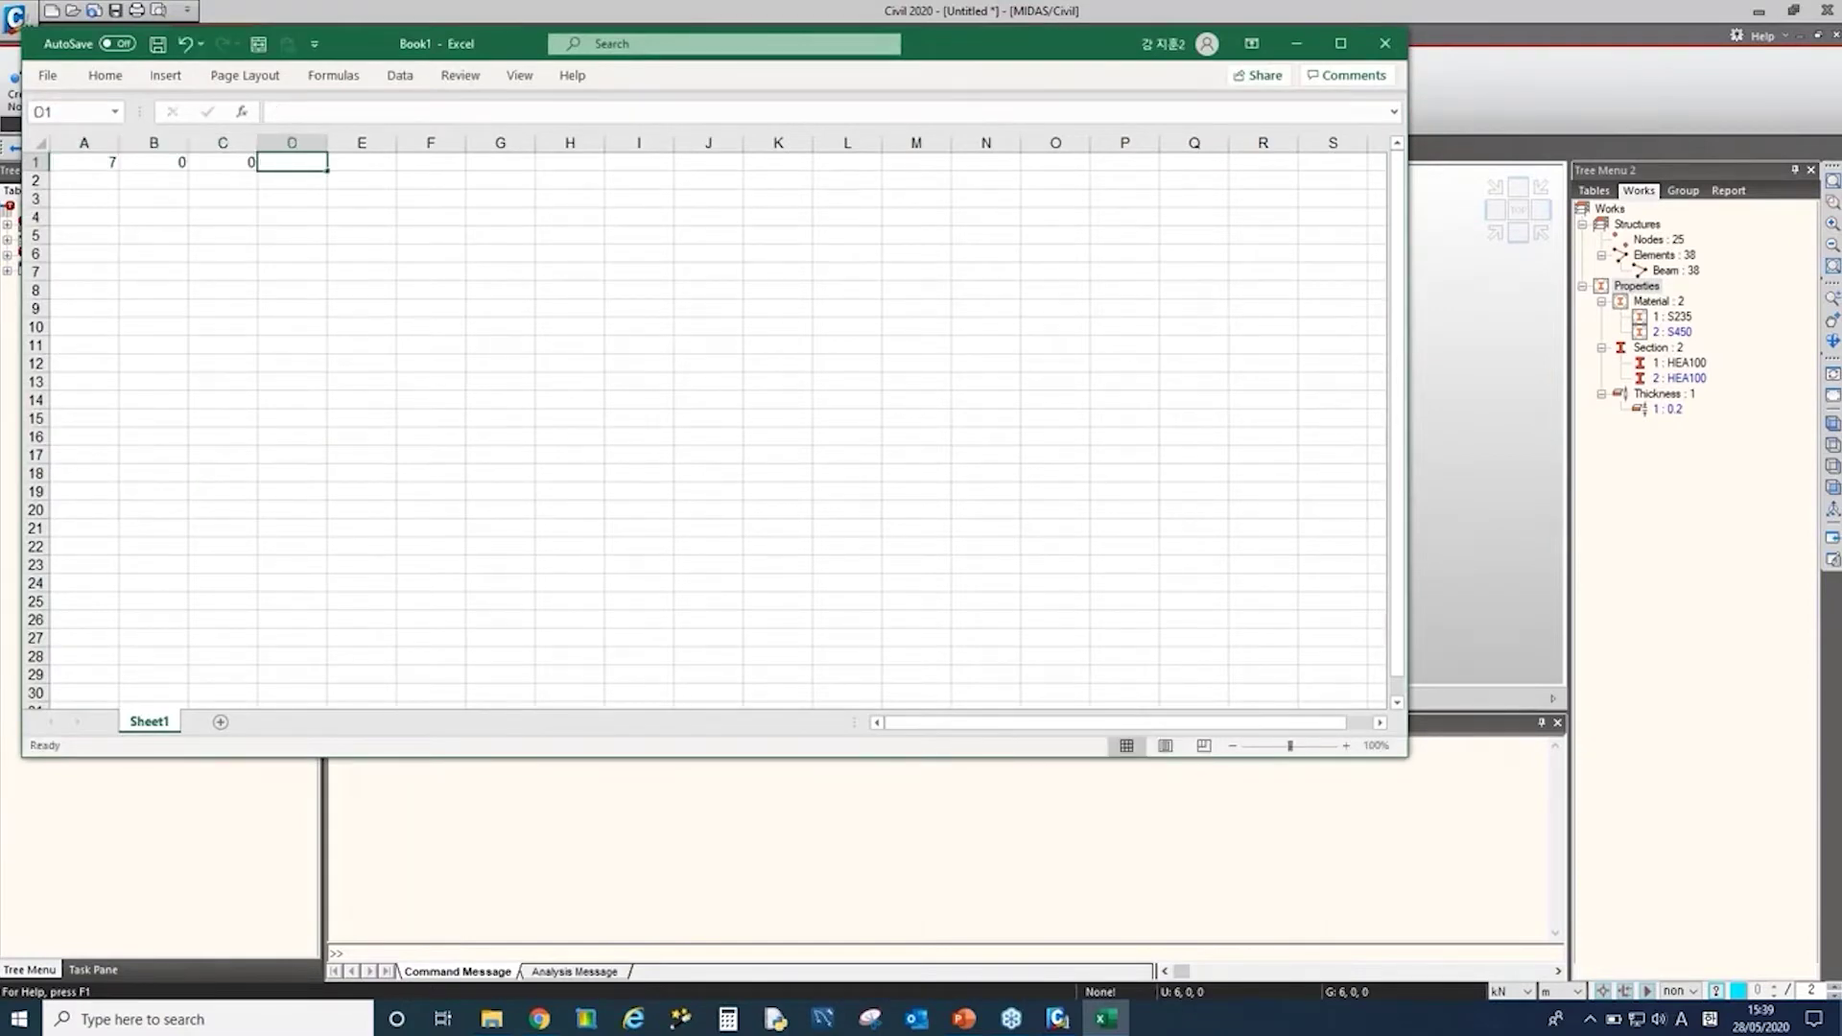
Step: Fill column A with the series 7 to 20 and columns B and C with 0 through row 14
key("Left")
key("Down")
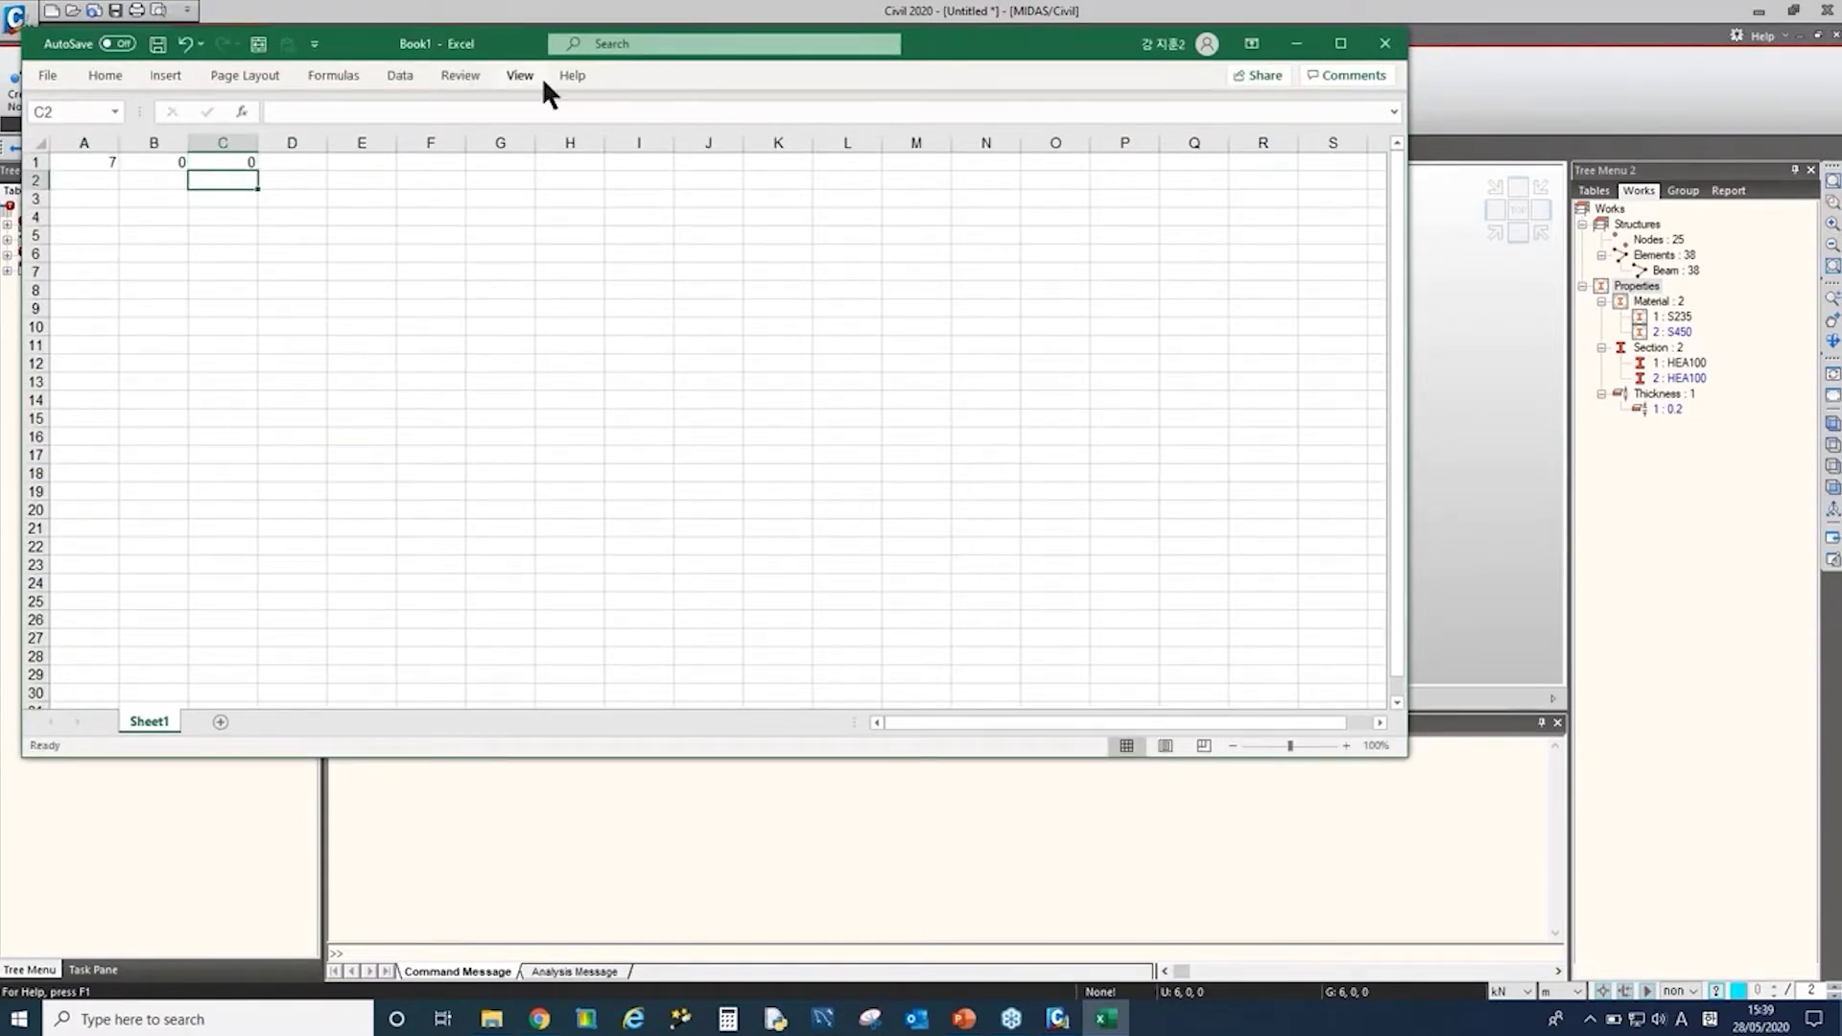
key("Left")
key("Left")
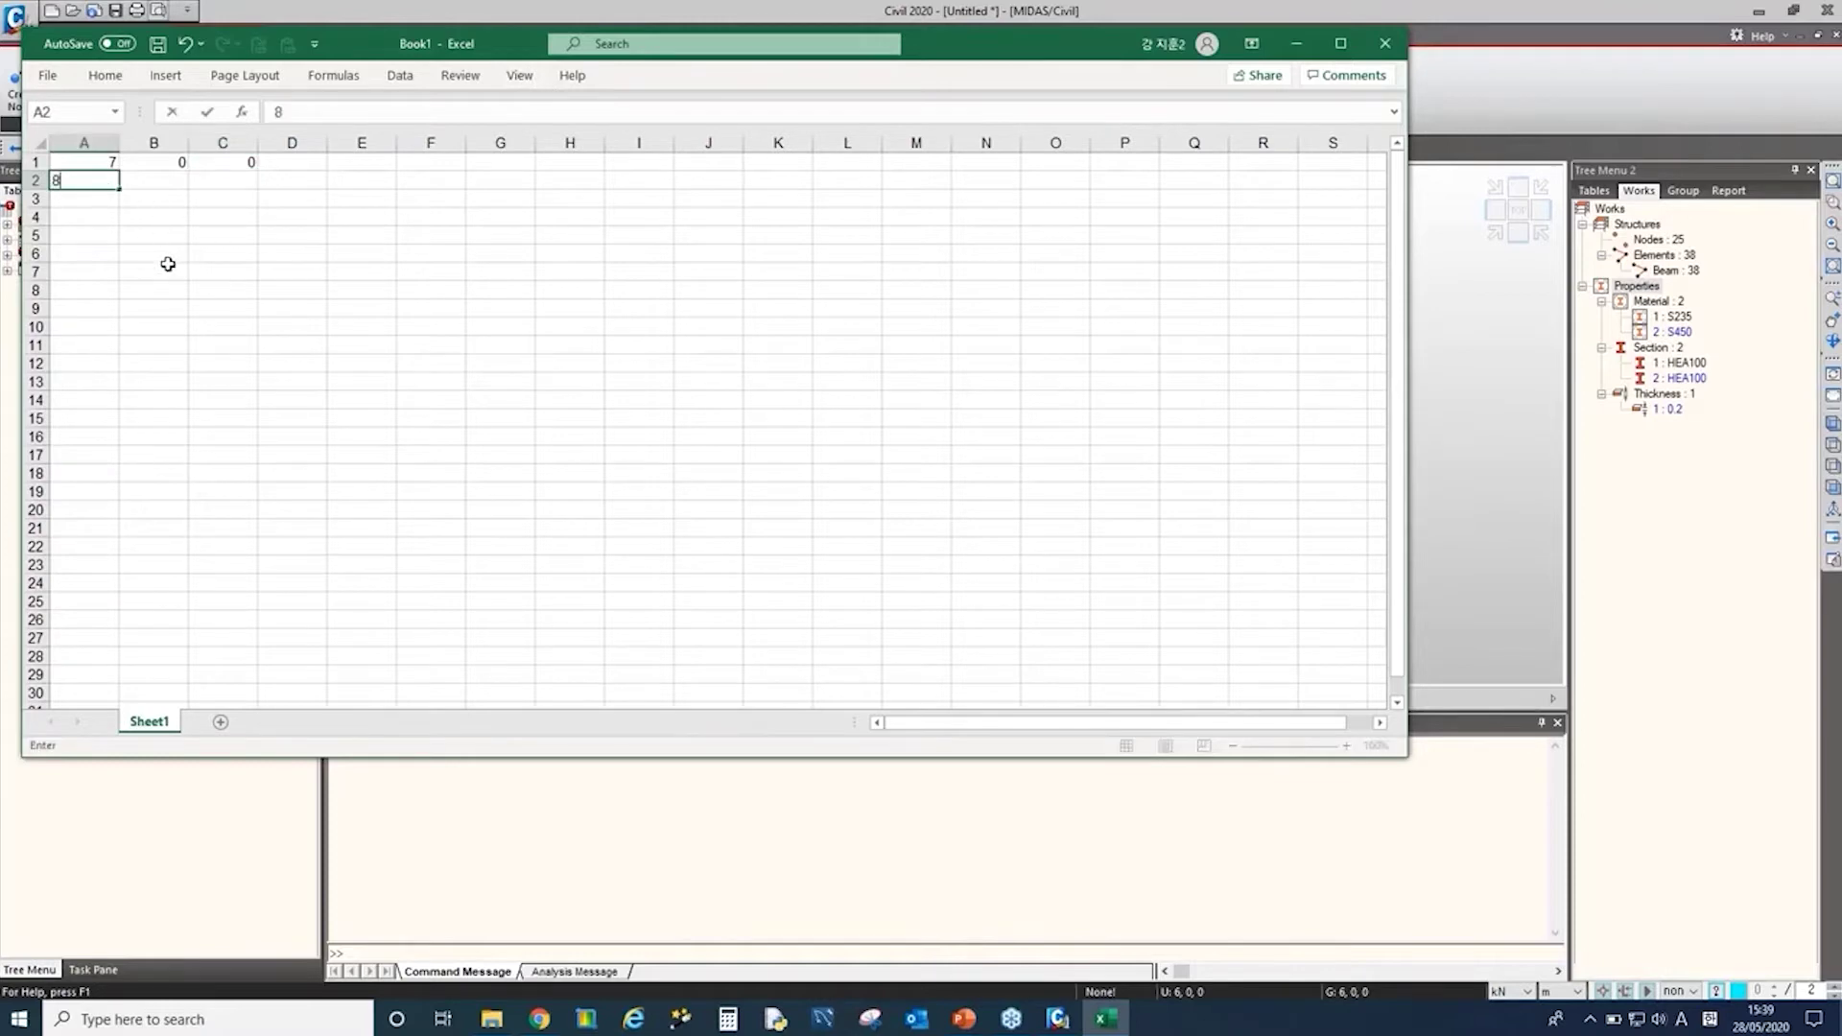
left_click(106, 163)
left_click_drag(119, 170, 119, 403, "ctrl")
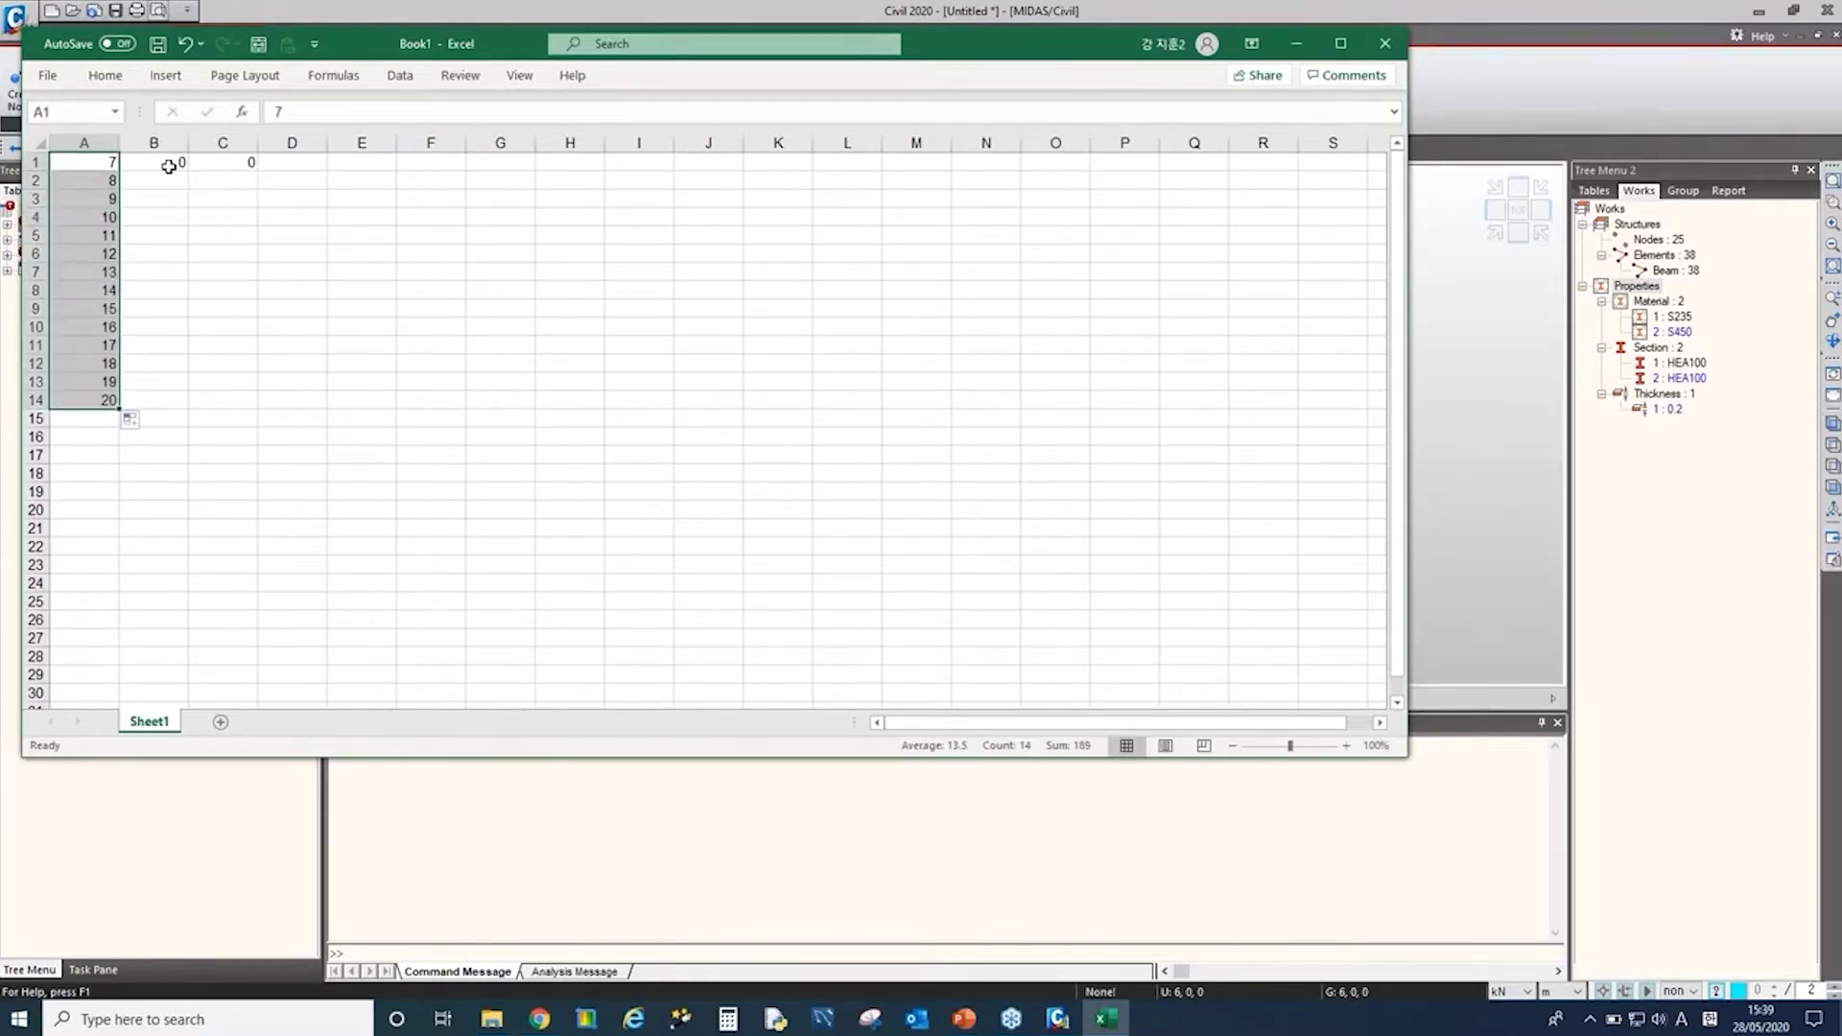
left_click_drag(169, 167, 247, 400)
Step: Copy the coordinate range A1:C14 and paste it into the empty row below node 25 of the nodes table in MIDAS Civil
left_click_drag(106, 163, 251, 400)
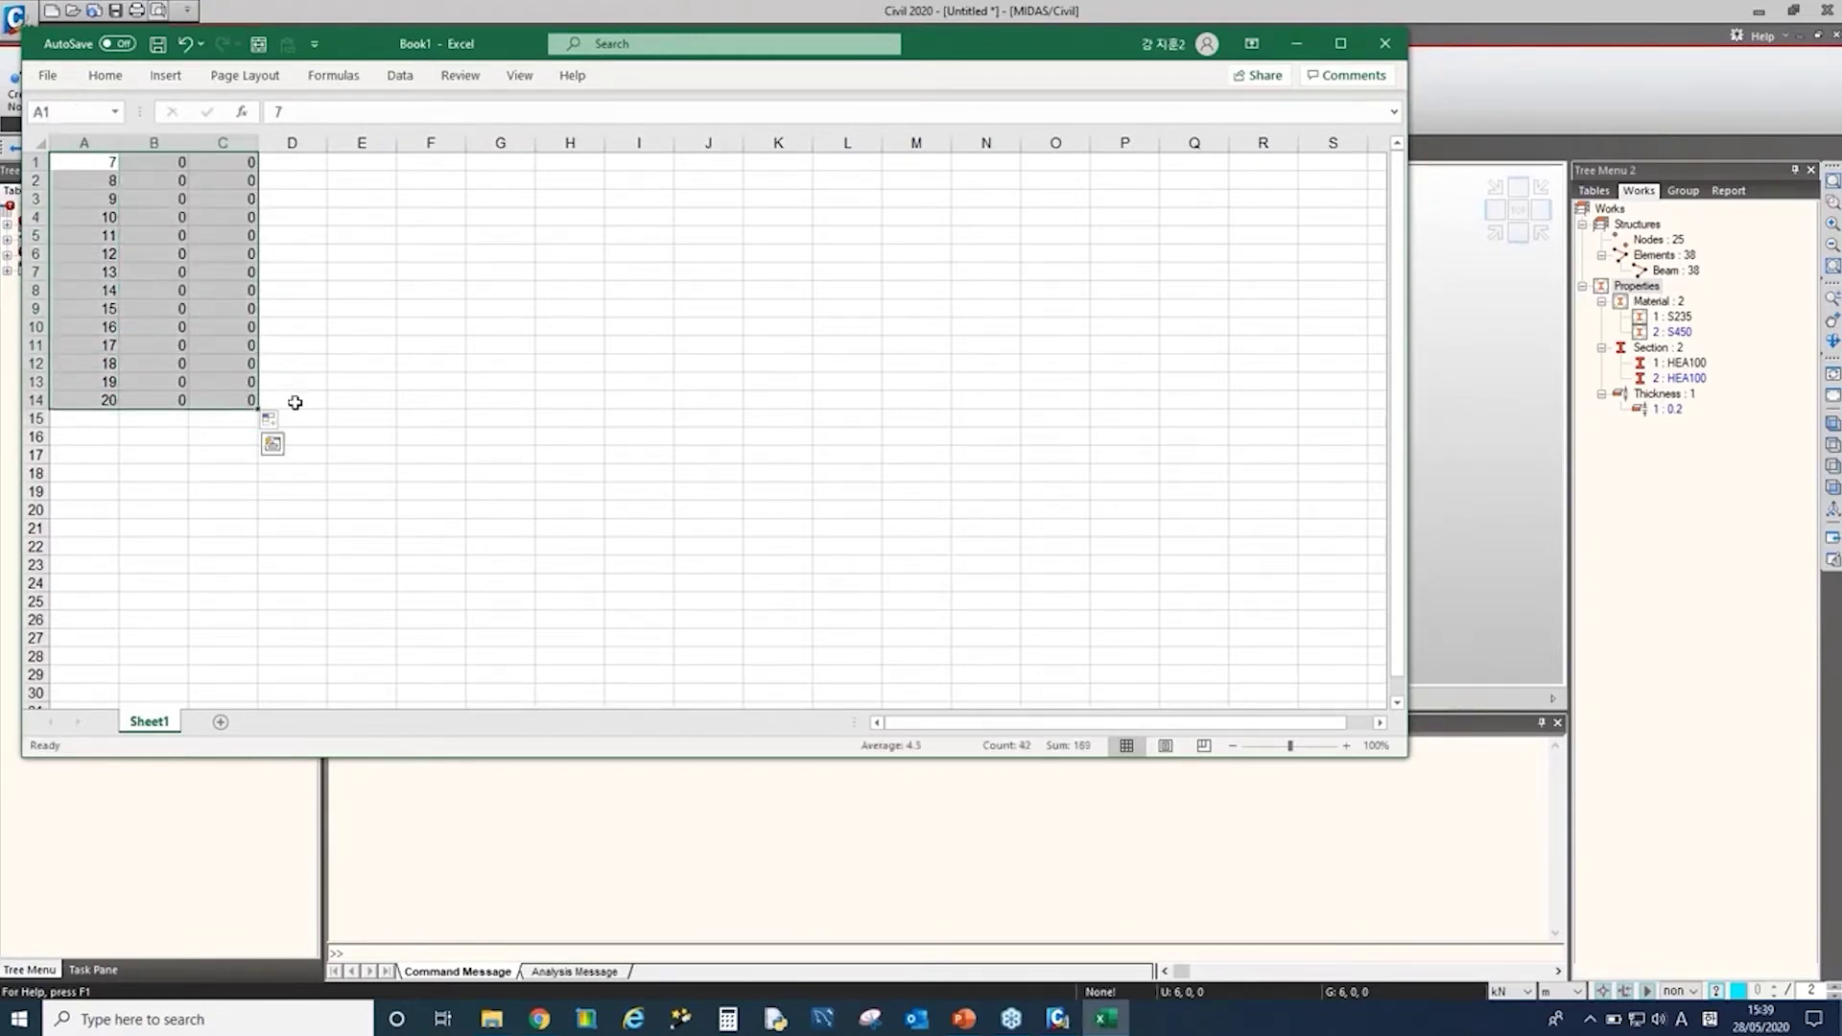
key("ctrl+c")
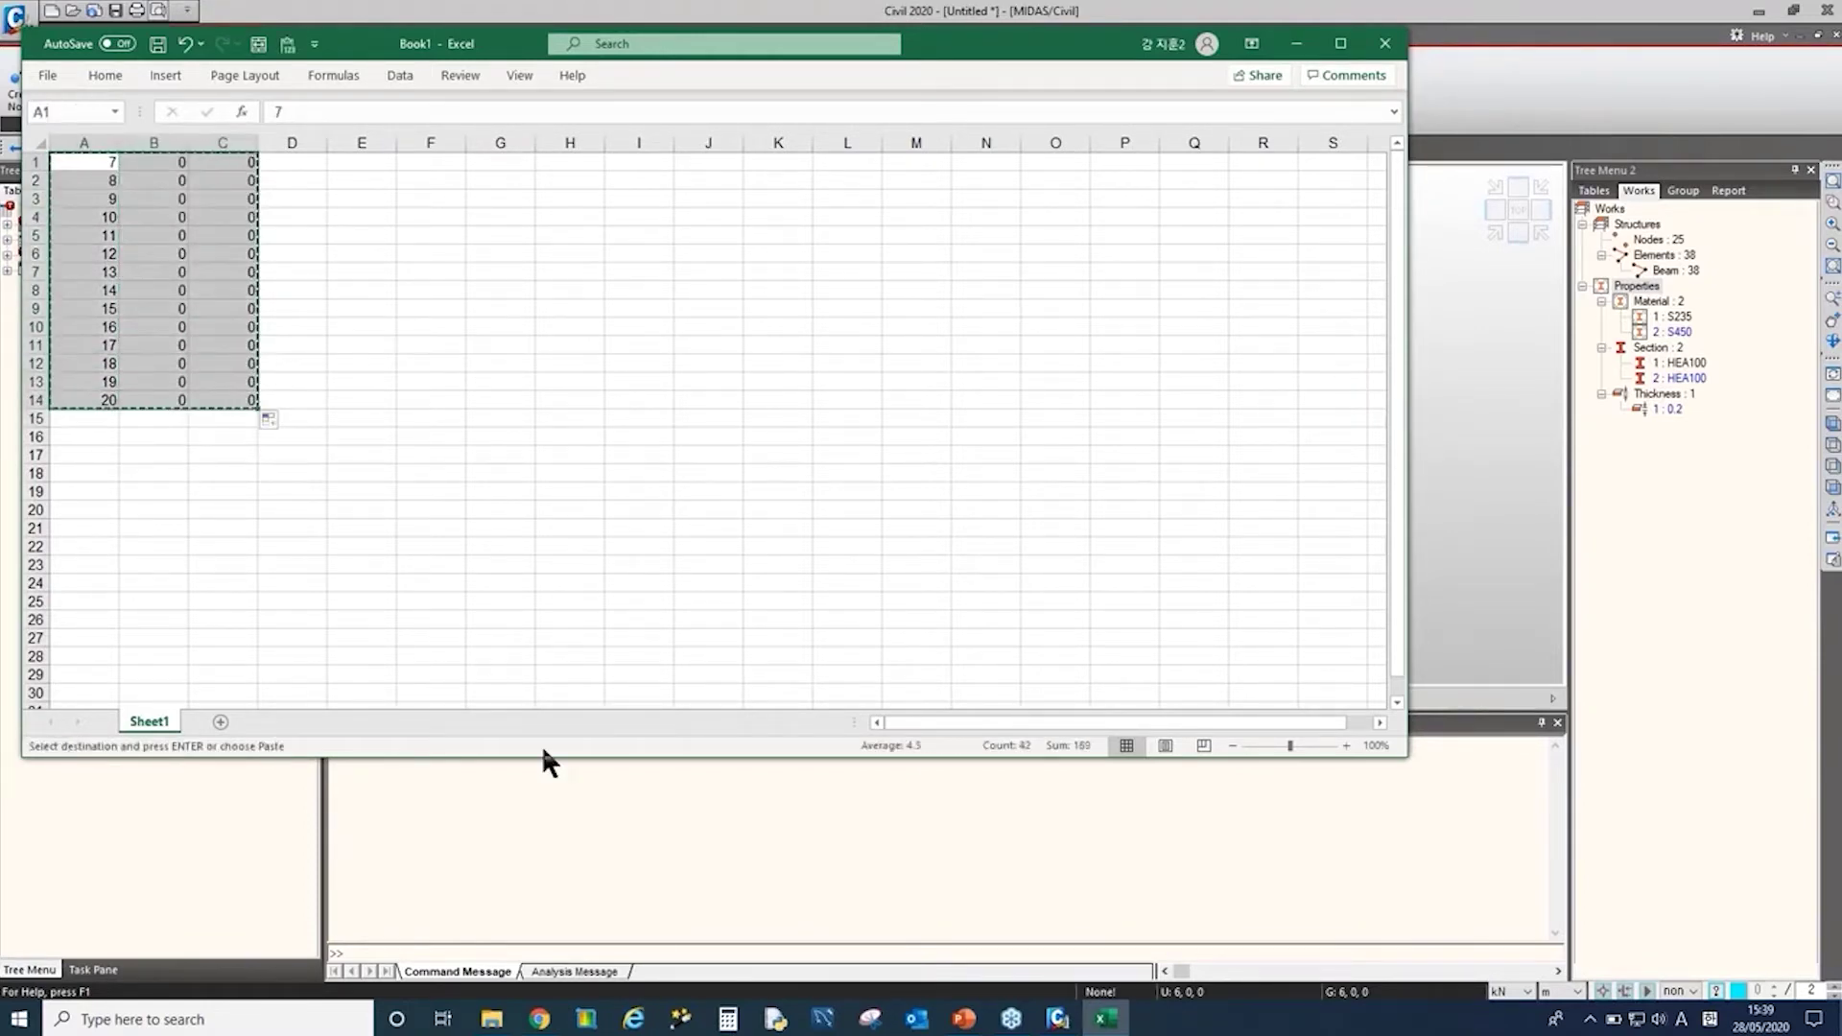
left_click(651, 823)
left_click(348, 87)
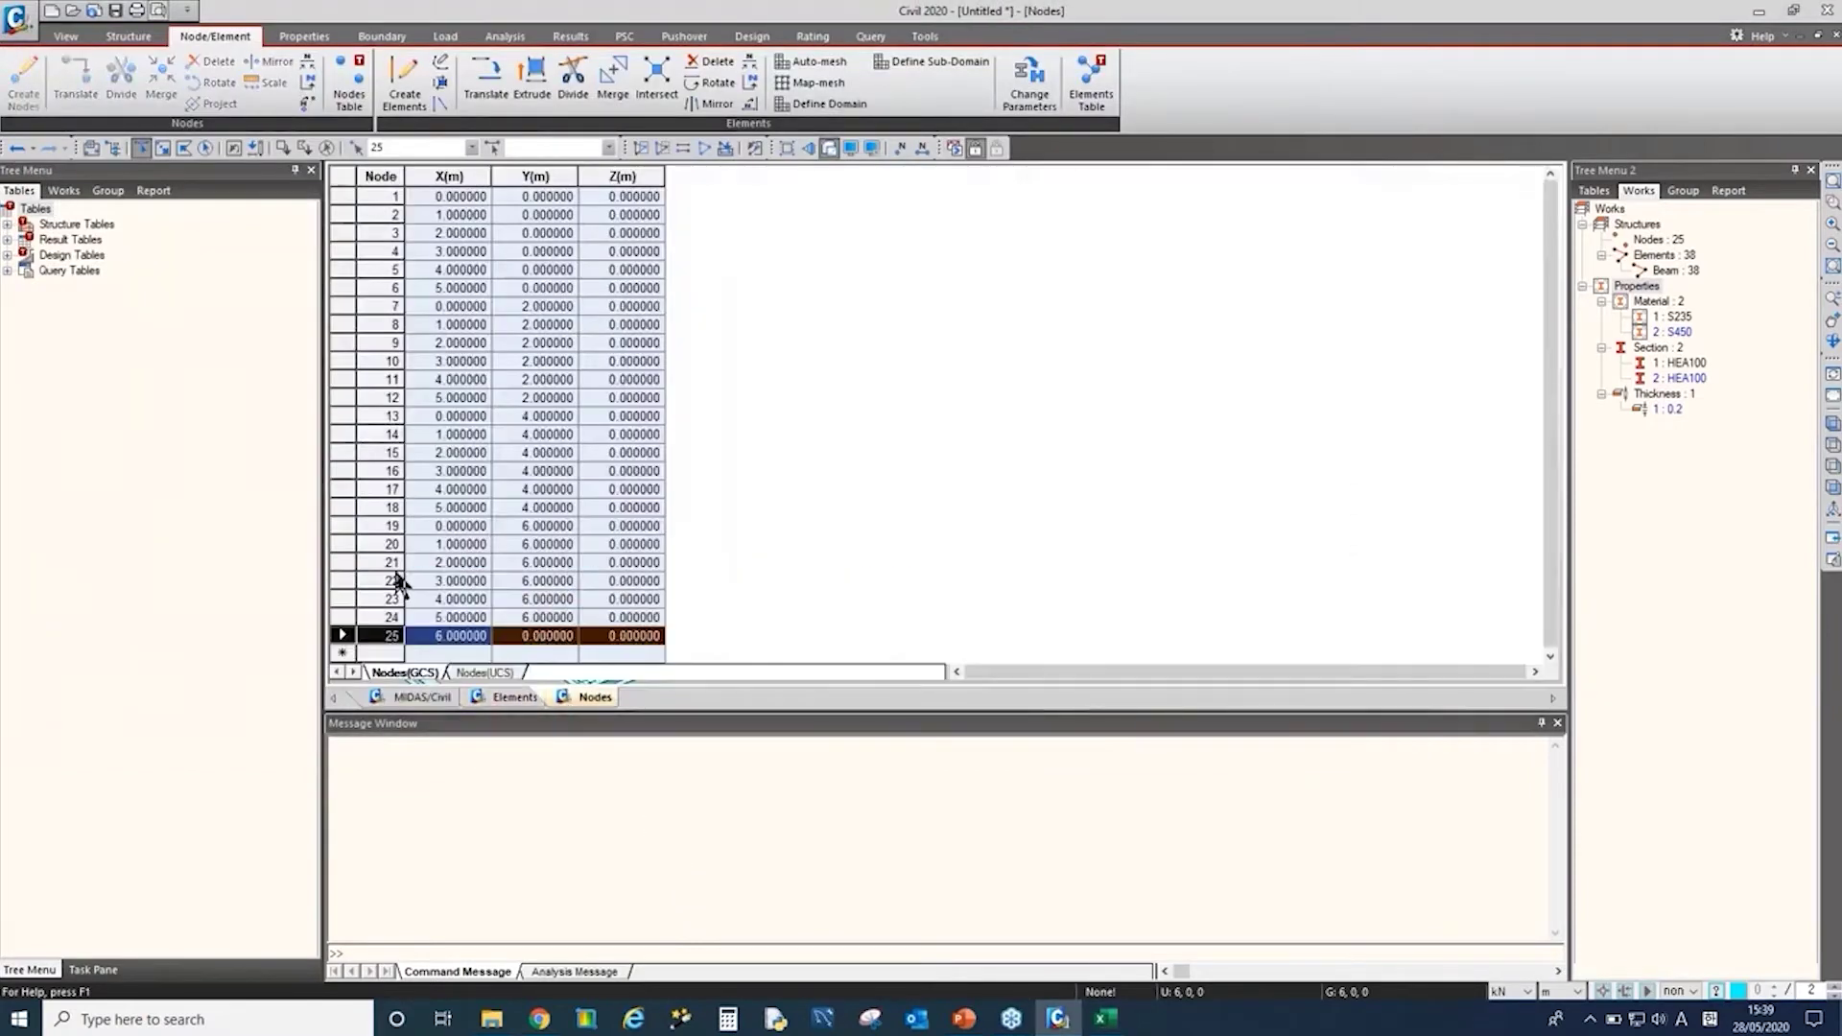
left_click(450, 654)
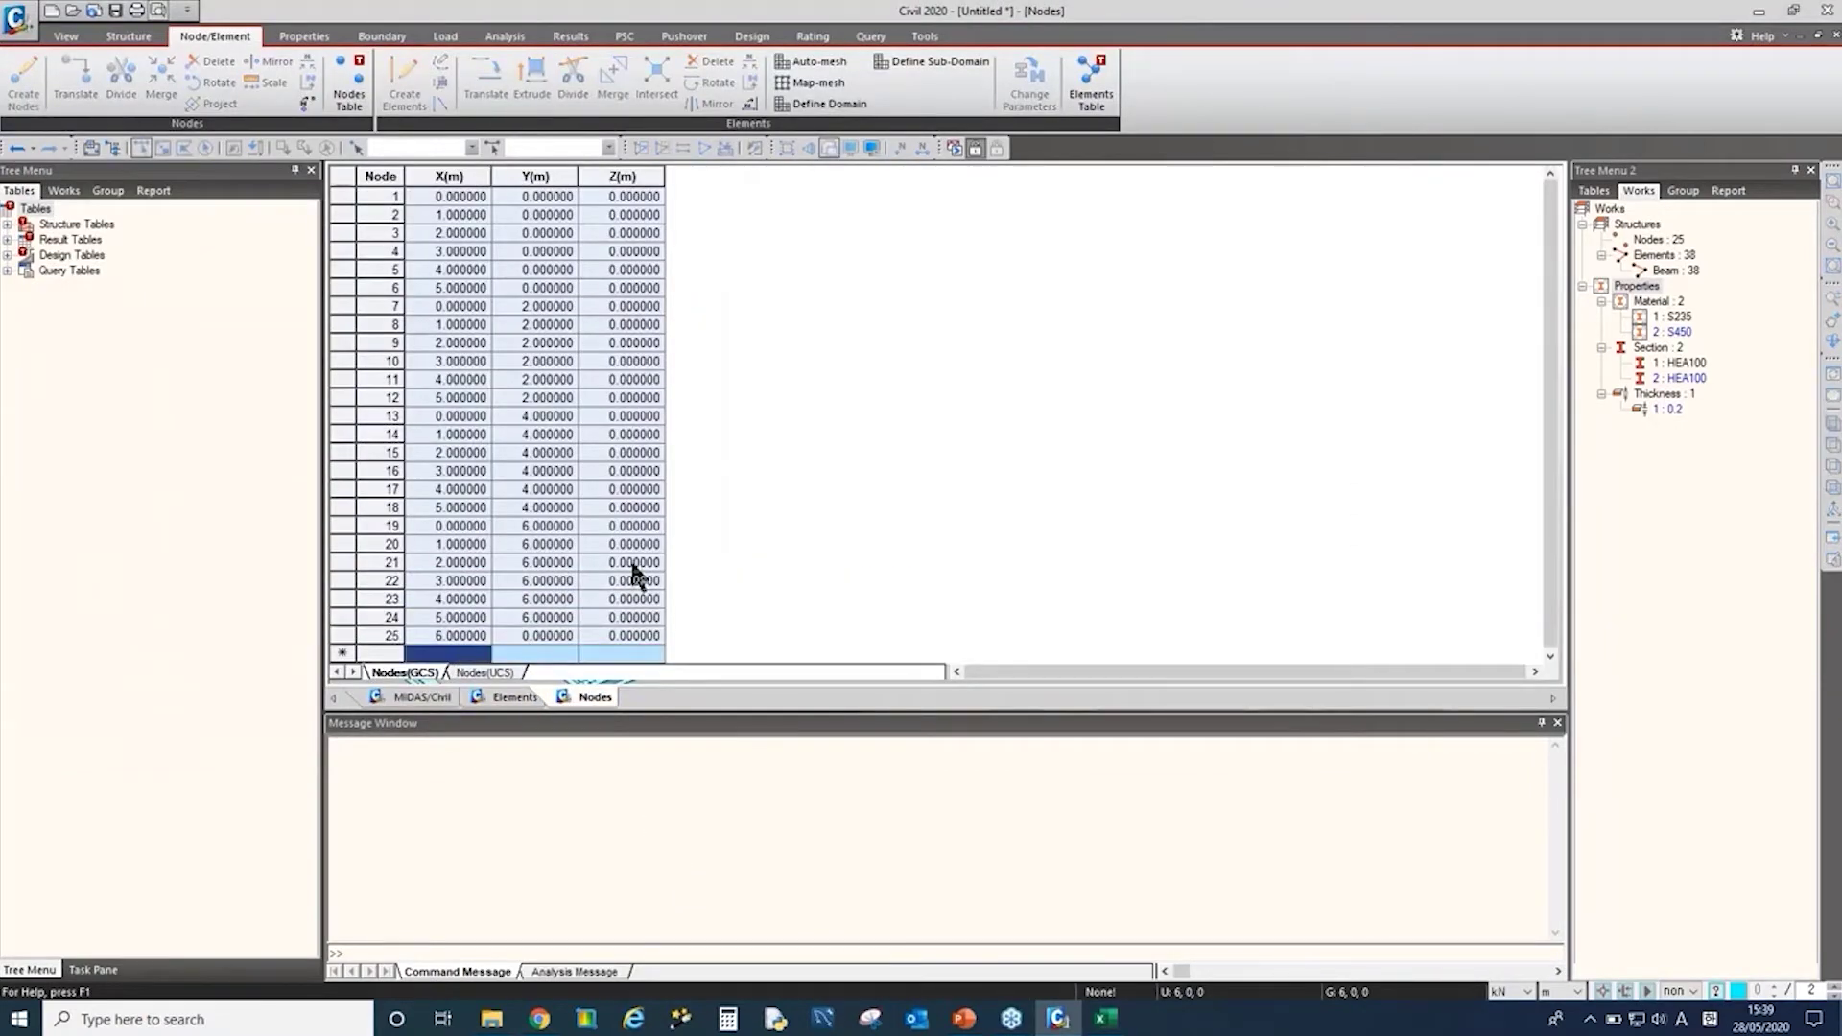
key("ctrl+v")
scroll(630, 575, "down", 5)
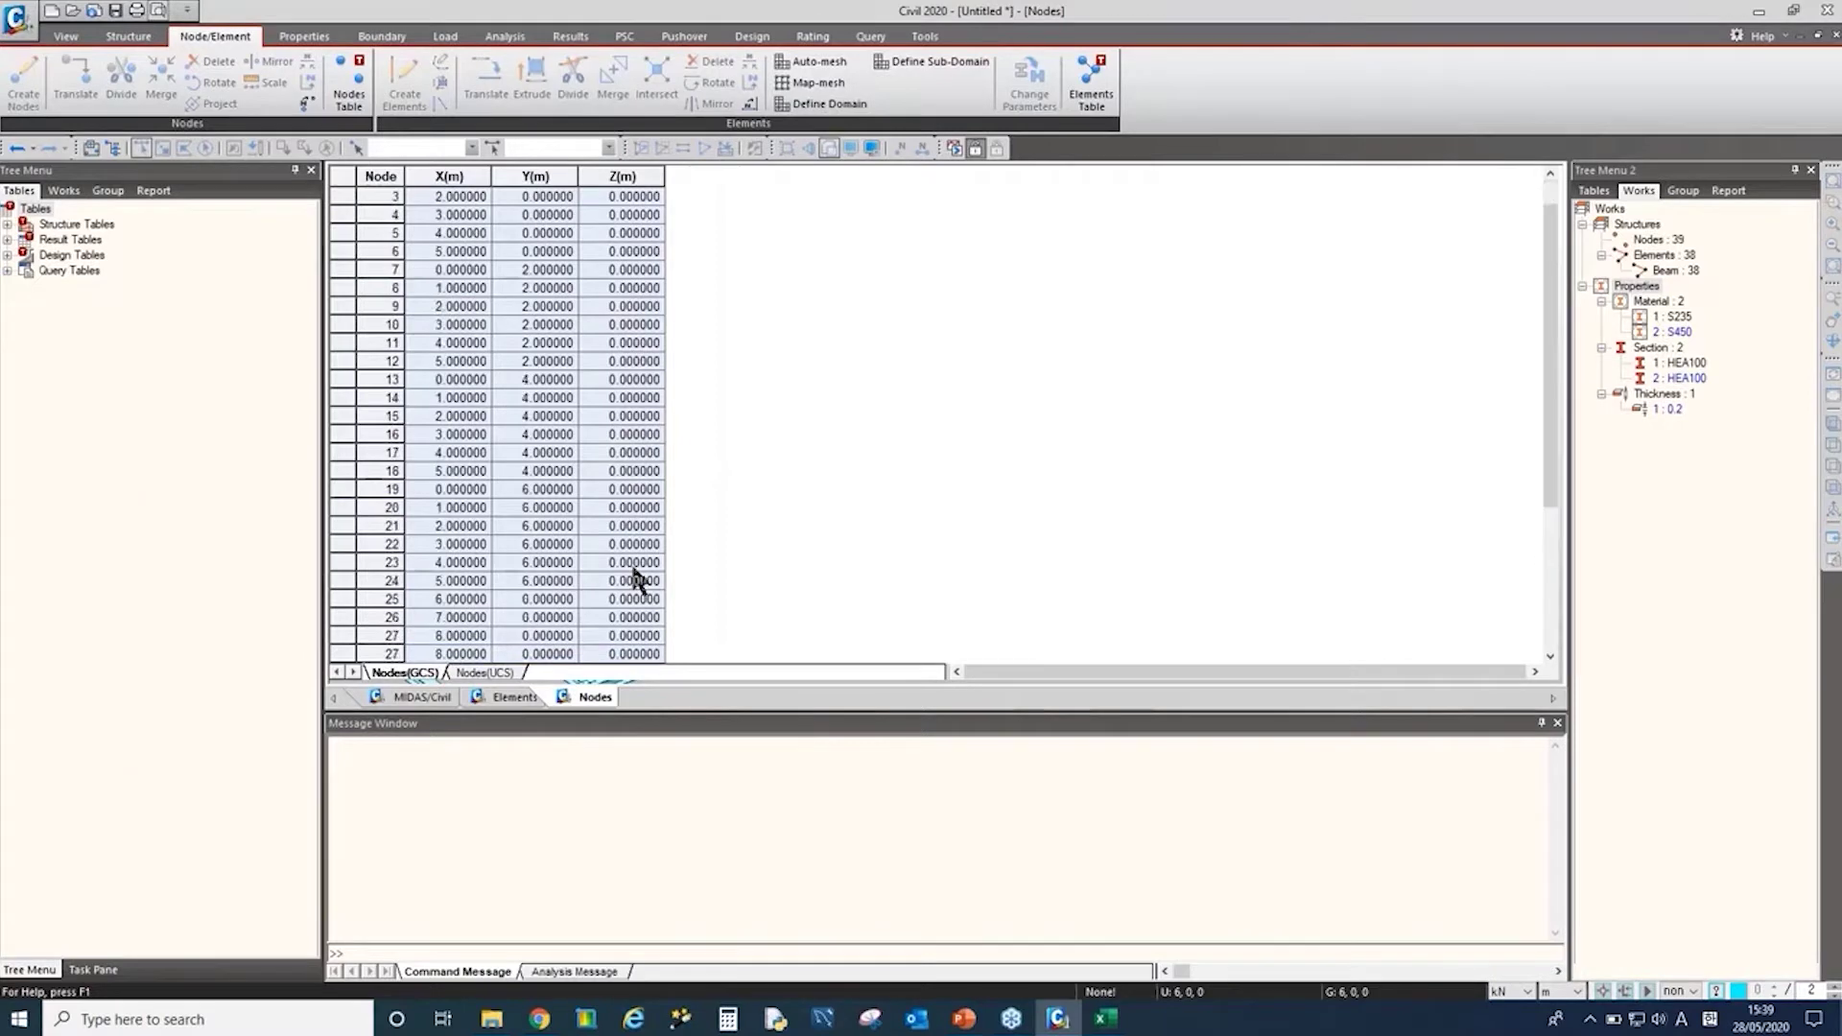
Step: Examine the pasted row of nodes beside the grillage in the model view
left_click(422, 697)
scroll(1327, 460, "up", 5)
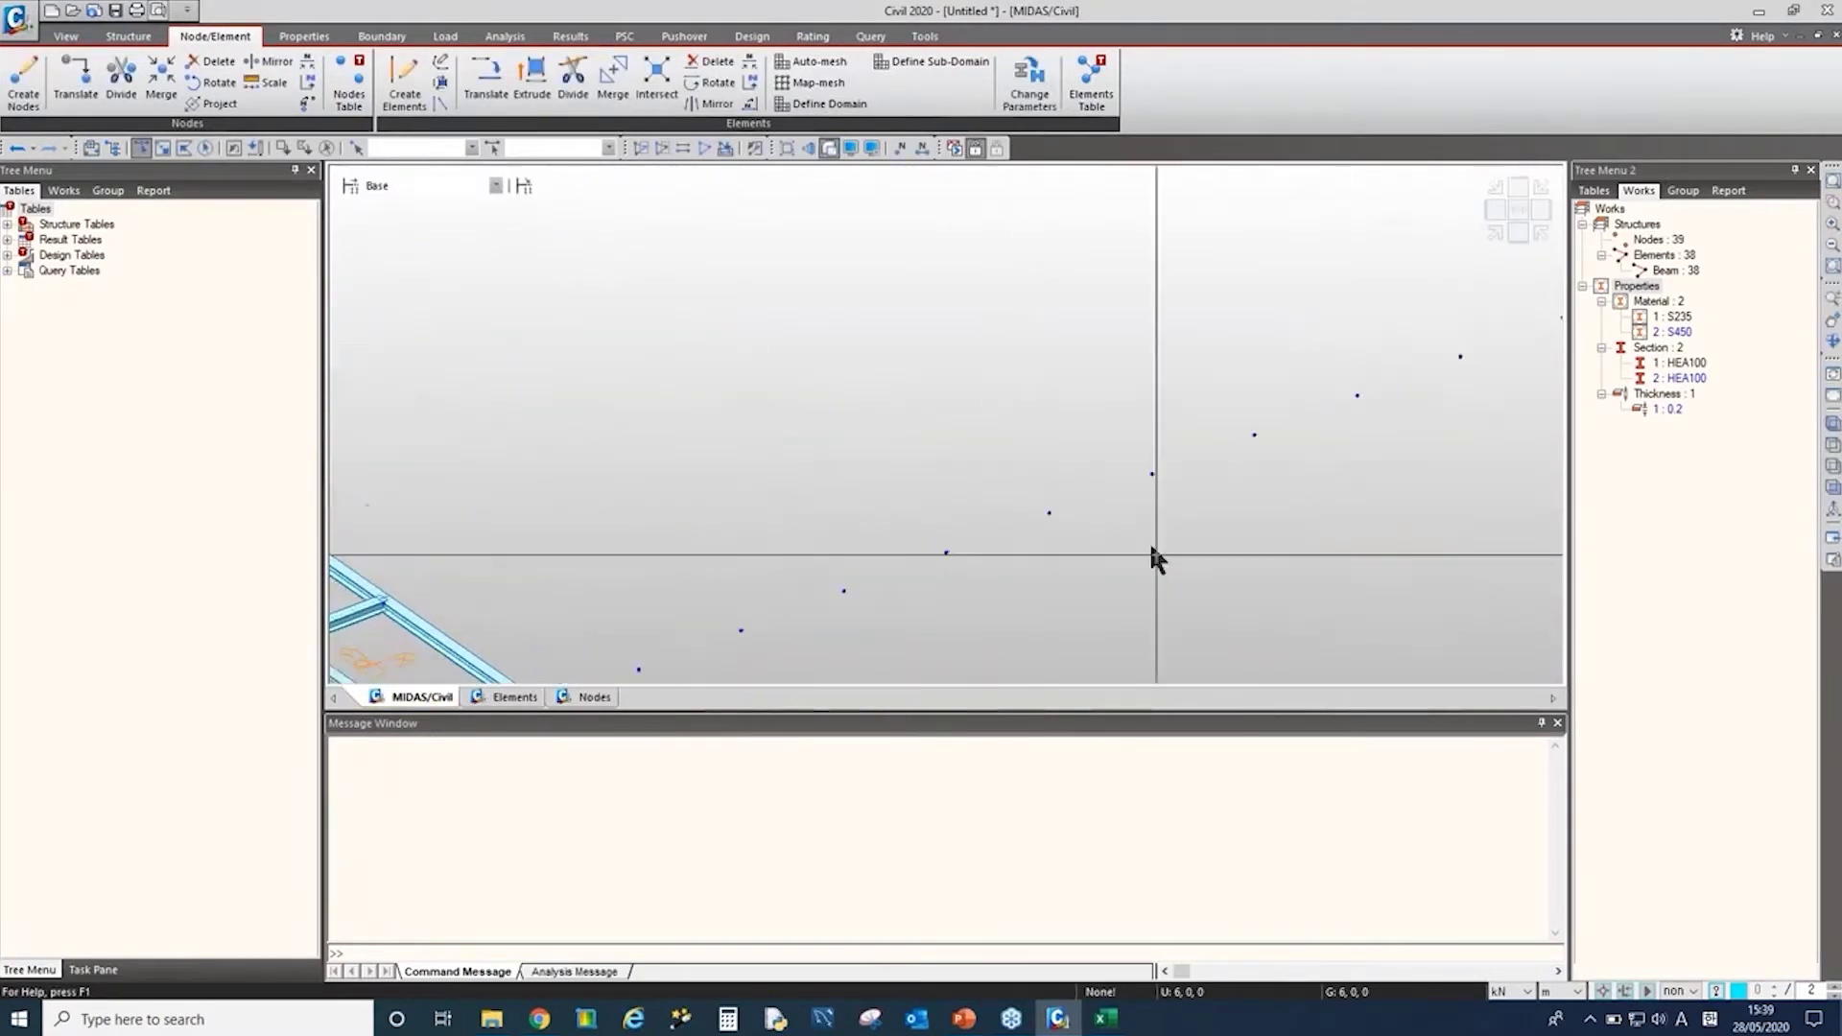
scroll(1147, 539, "up", 2)
scroll(1103, 556, "down", 3)
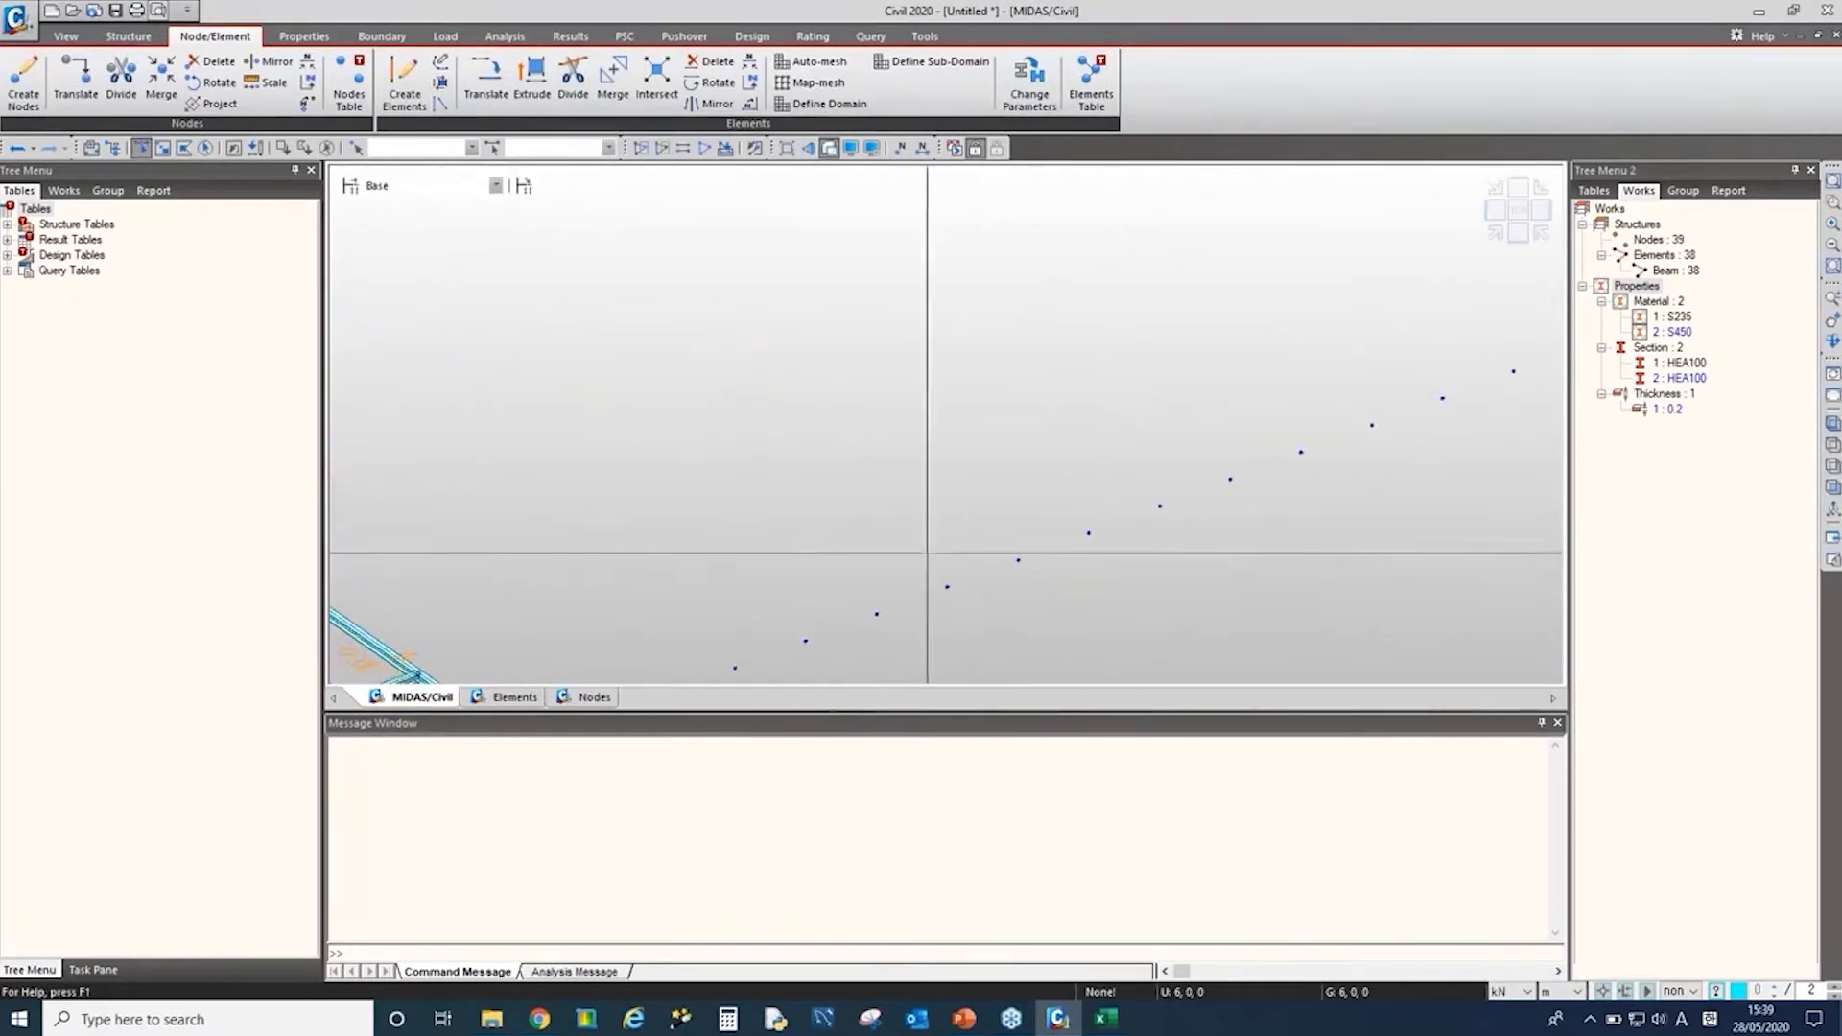
scroll(798, 533, "up", 2)
scroll(1040, 444, "down", 2)
middle_click_drag(1040, 444, 1377, 341)
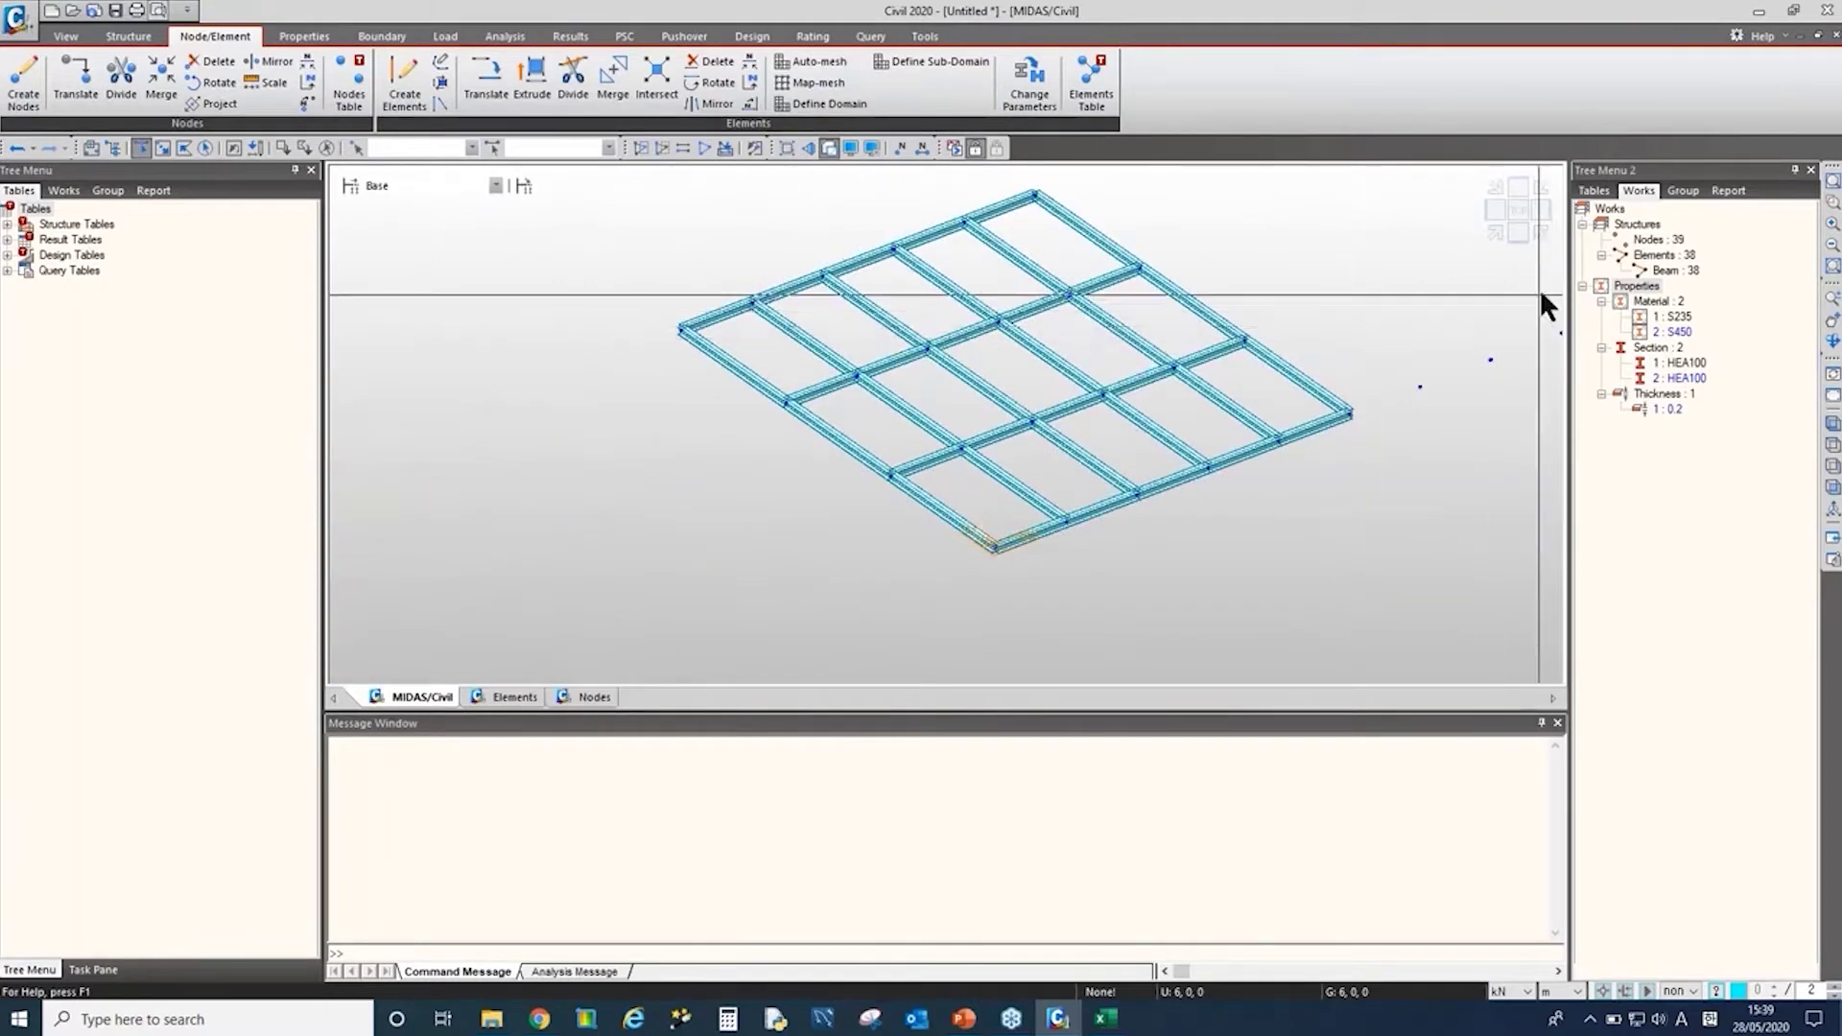
Step: Copy all rows and columns of the elements table and paste them into the Excel sheet starting at cell G1
left_click(511, 698)
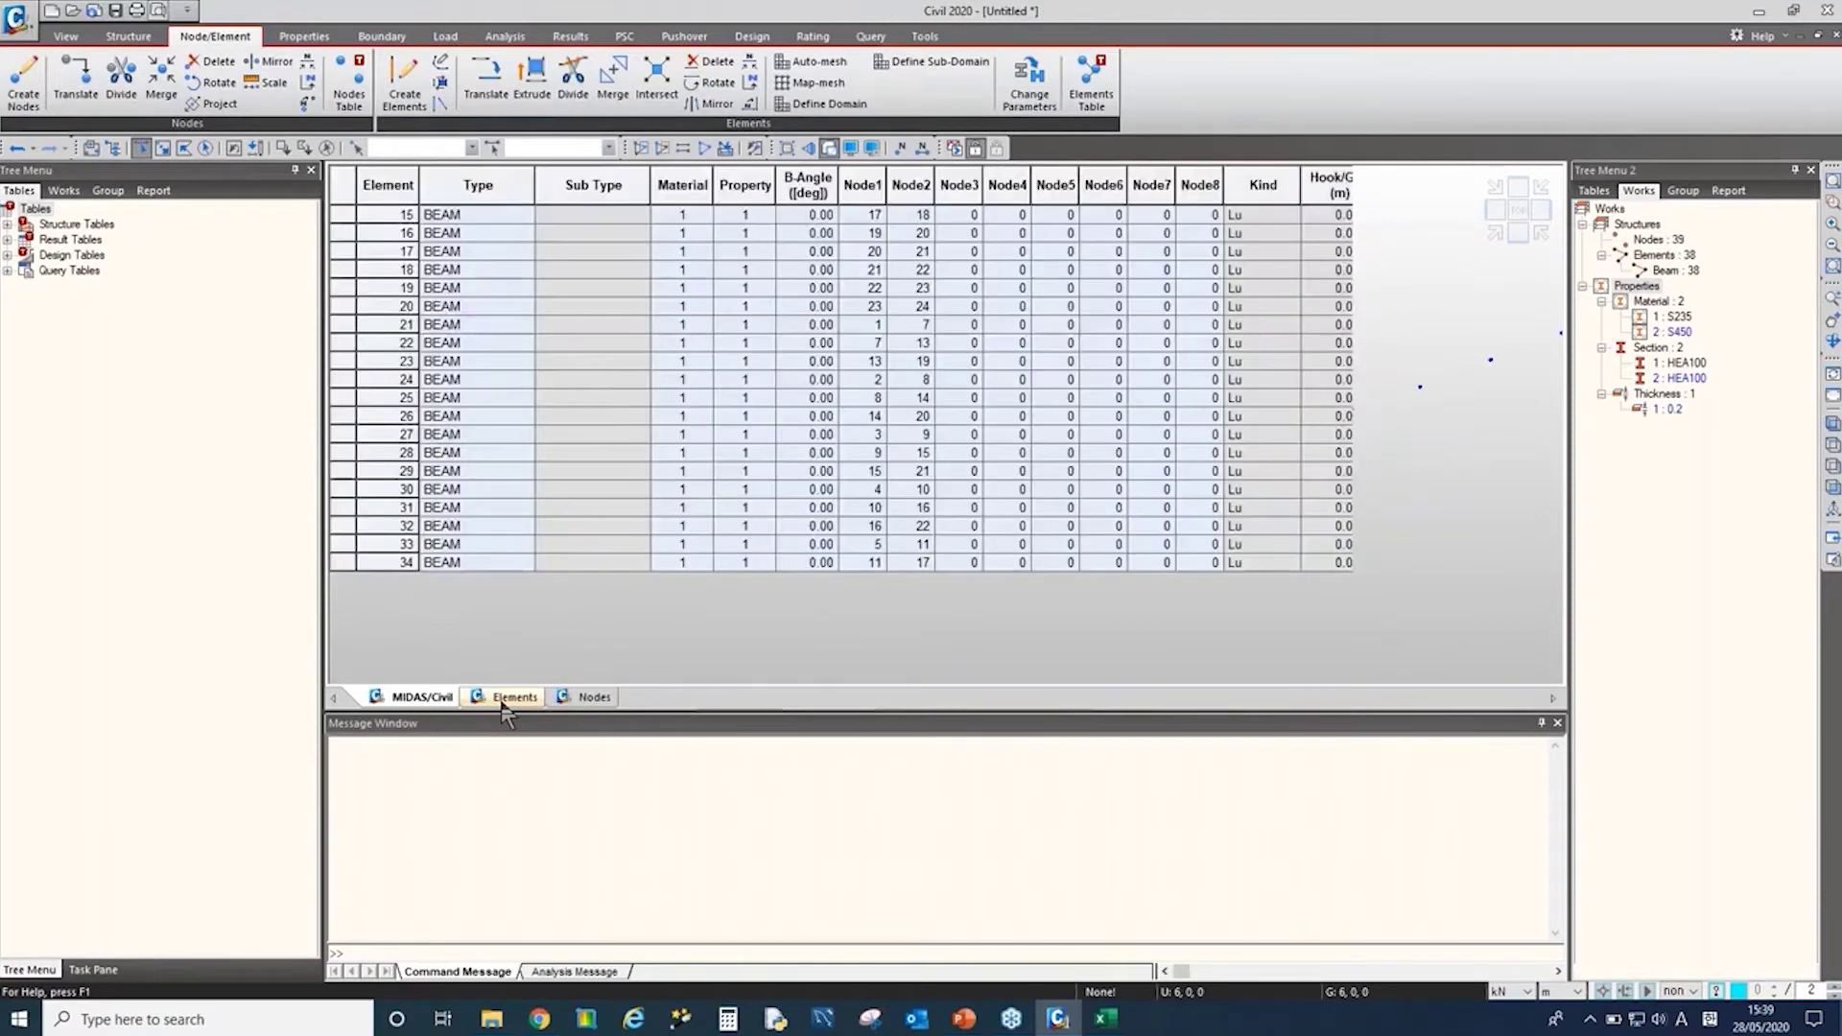
scroll(451, 288, "up", 5)
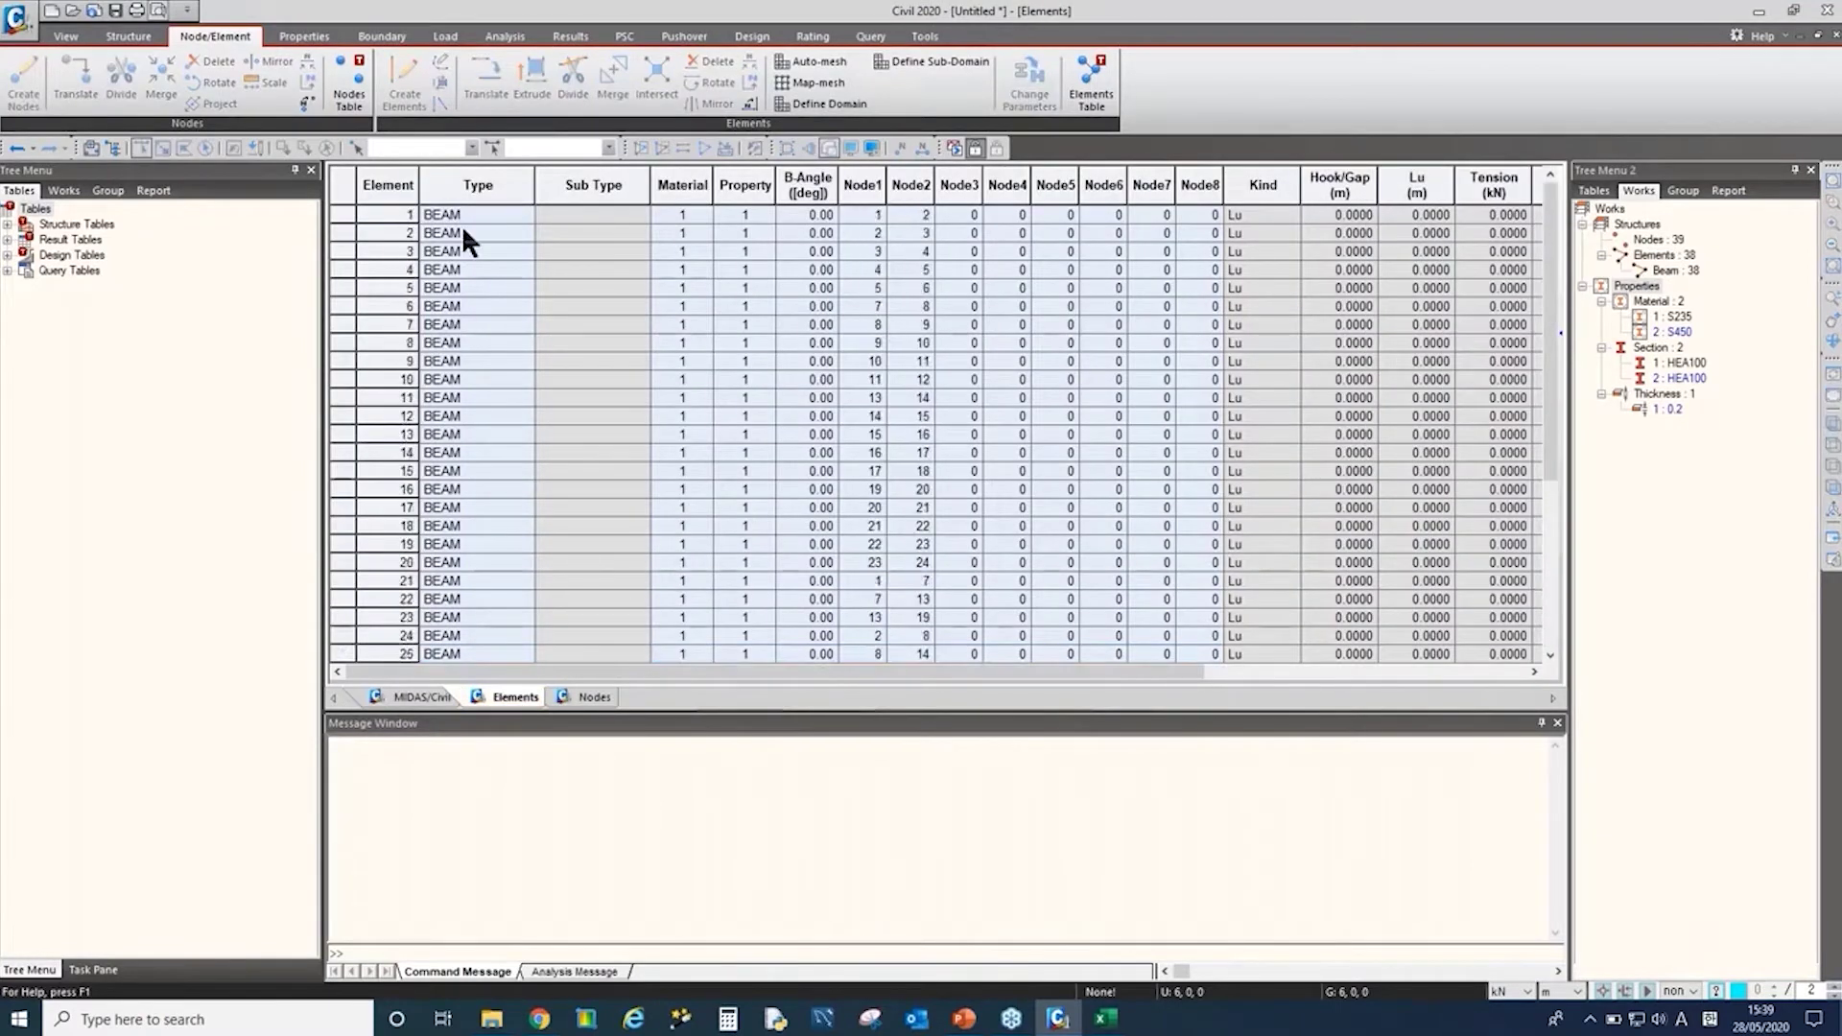
left_click_drag(463, 209, 1490, 643)
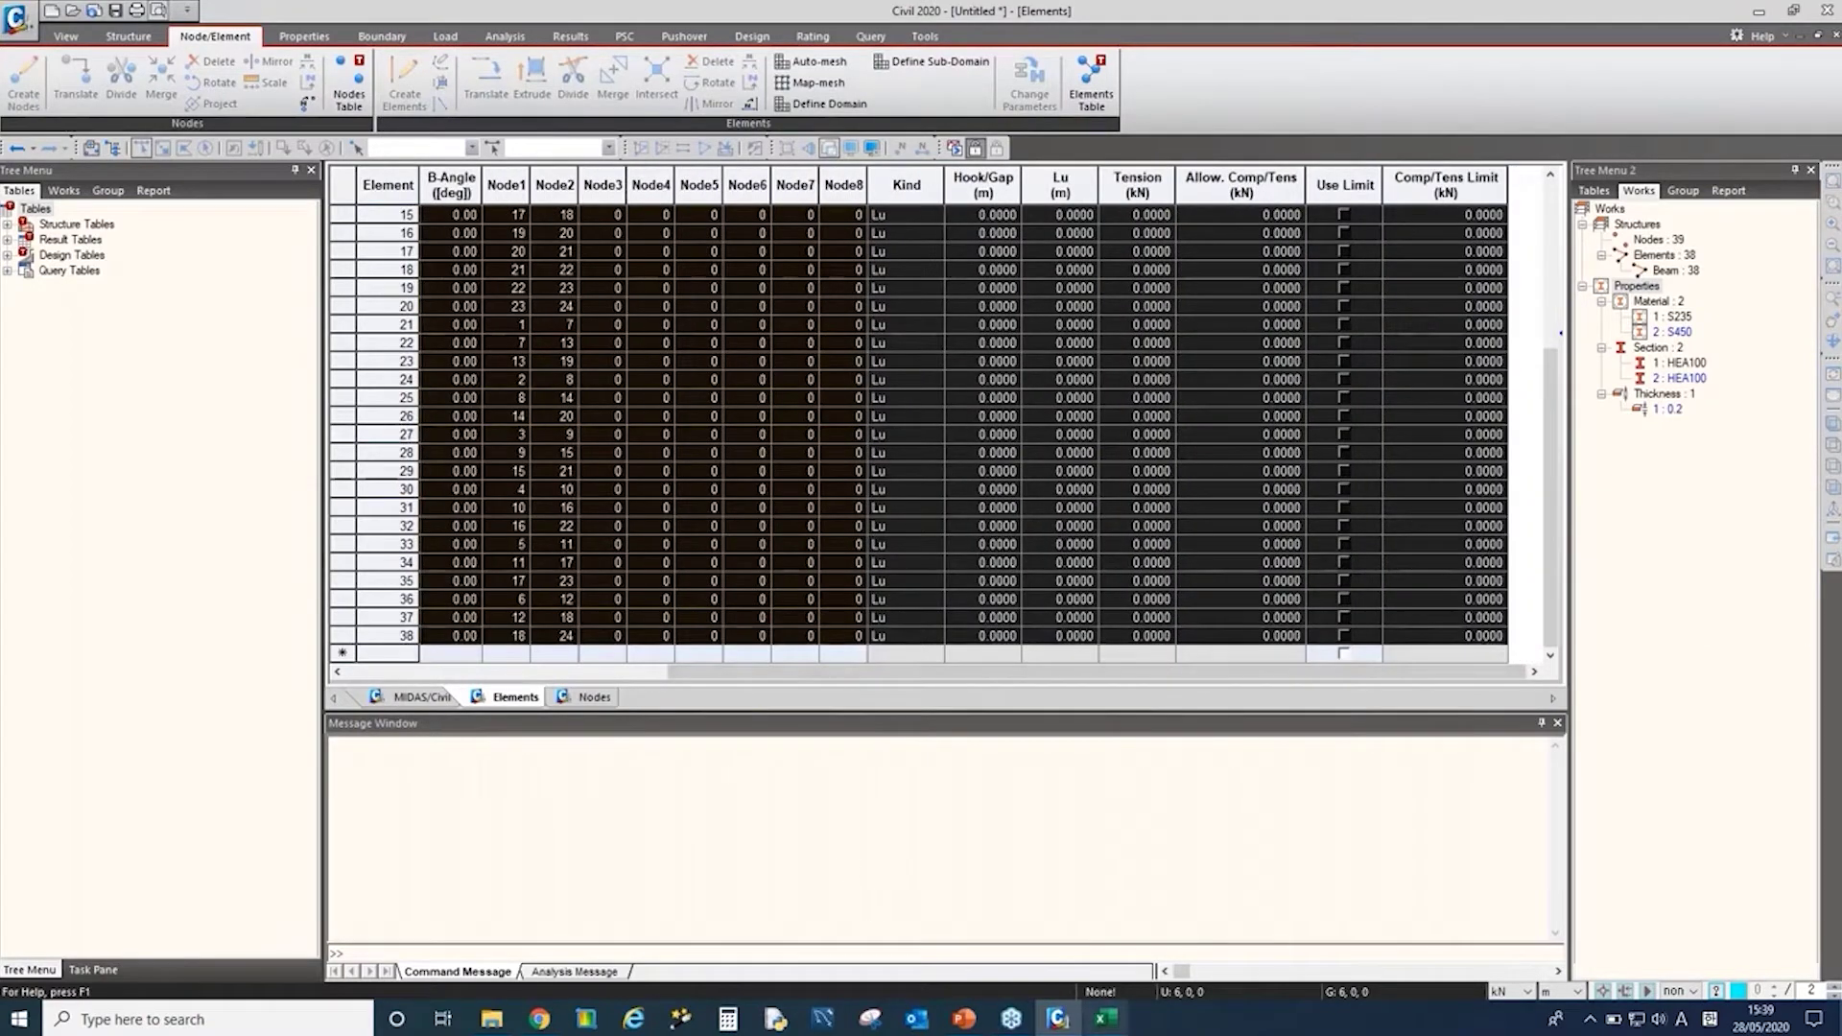
left_click(1105, 1019)
left_click(518, 165)
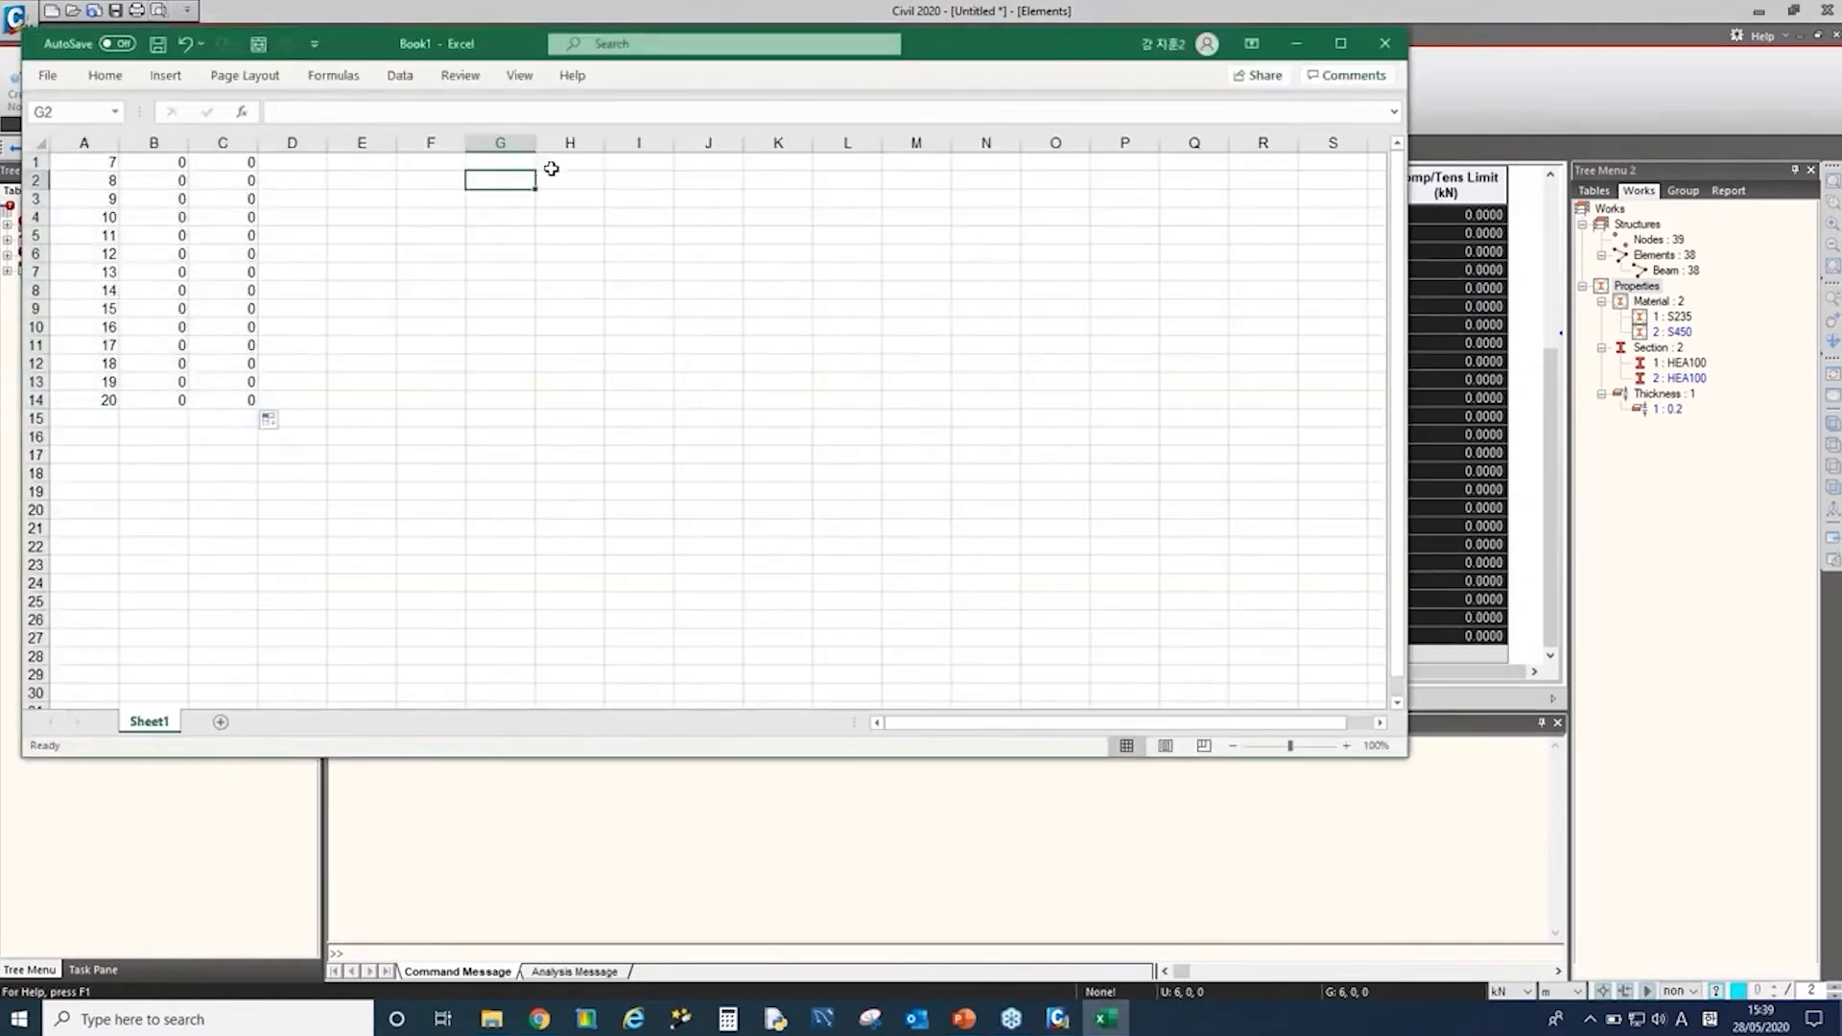
key("ctrl+v")
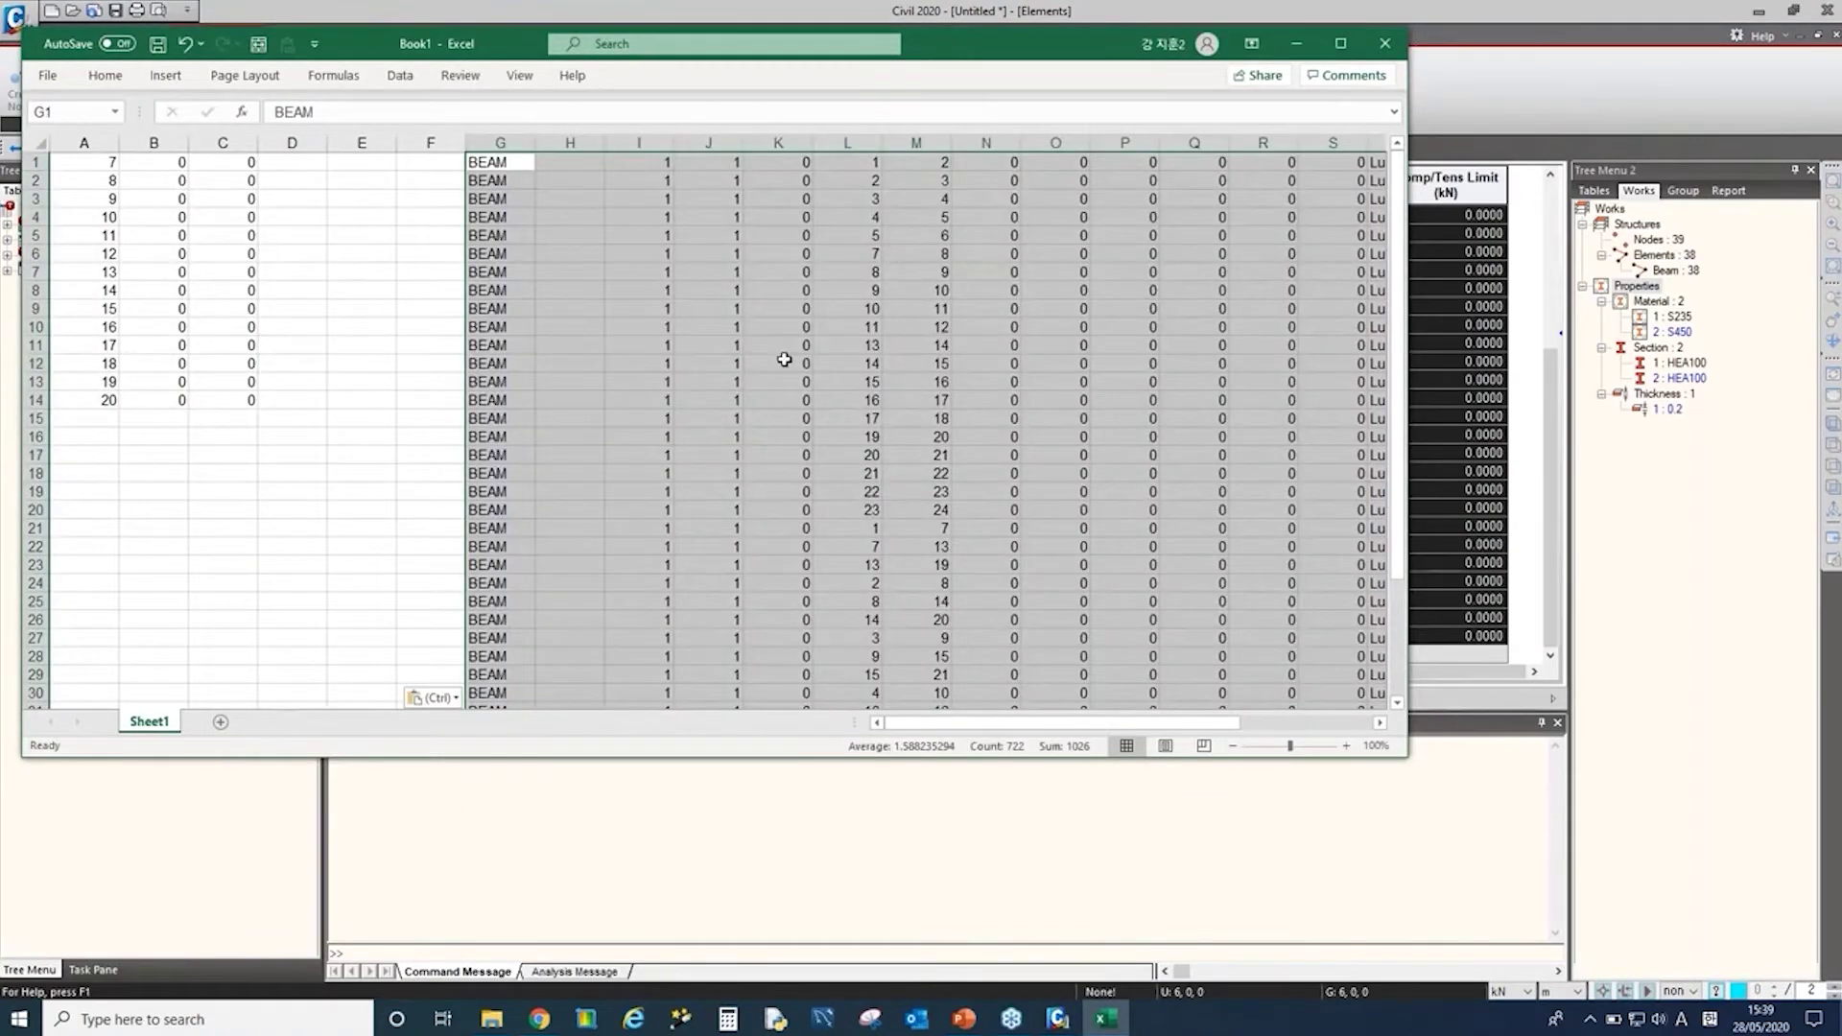
Step: Switch back to MIDAS Civil and delete all the elements from the model
scroll(785, 360, "down", 2, "ctrl")
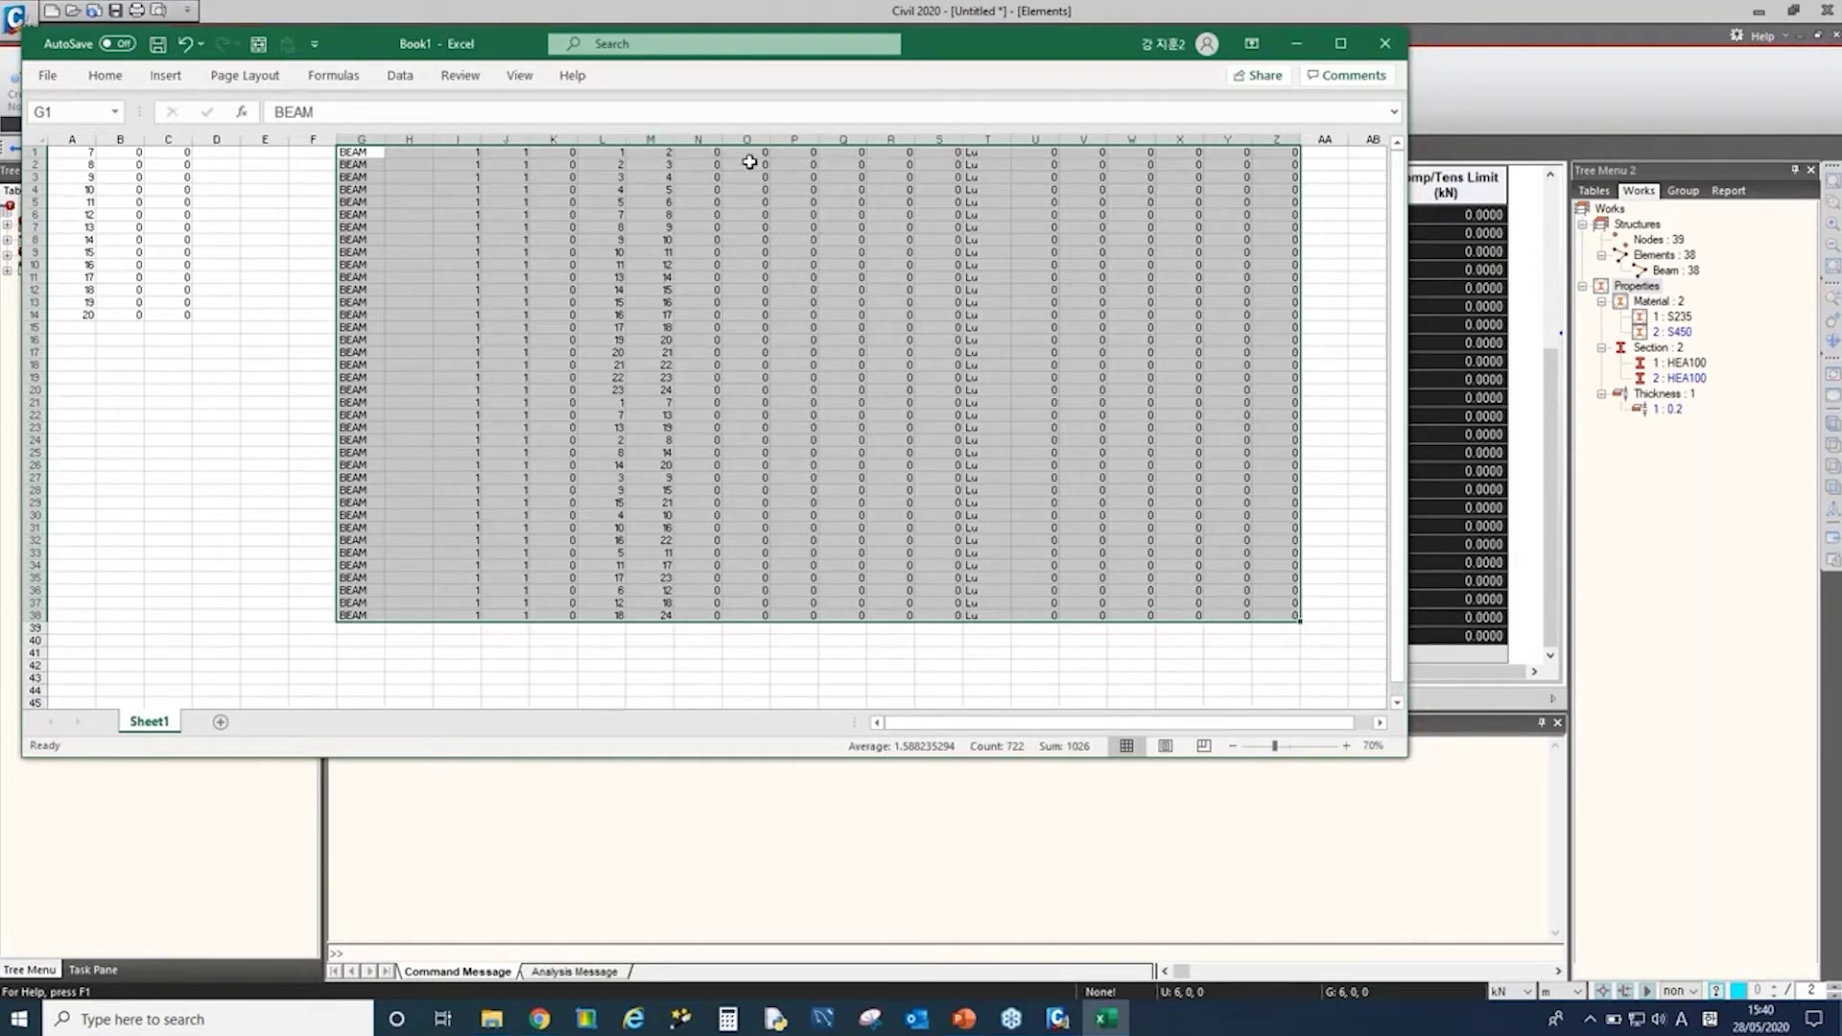
left_click(816, 12)
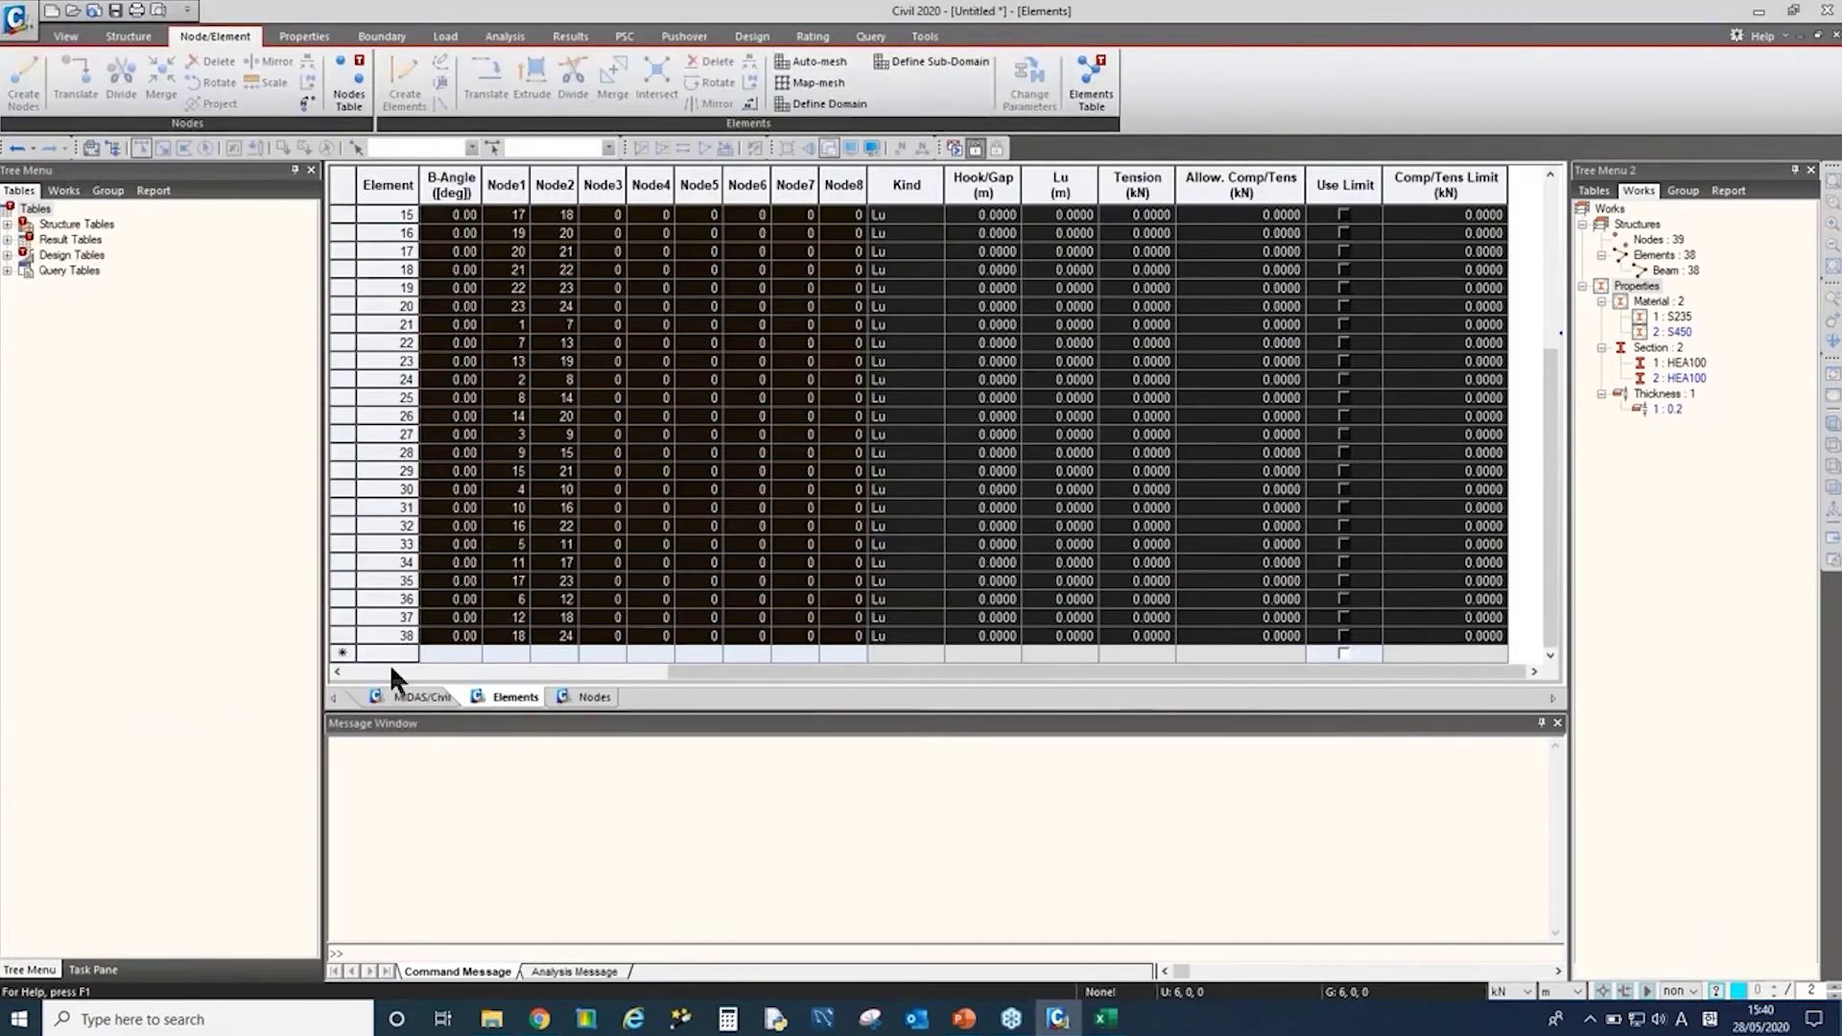
left_click(1677, 274)
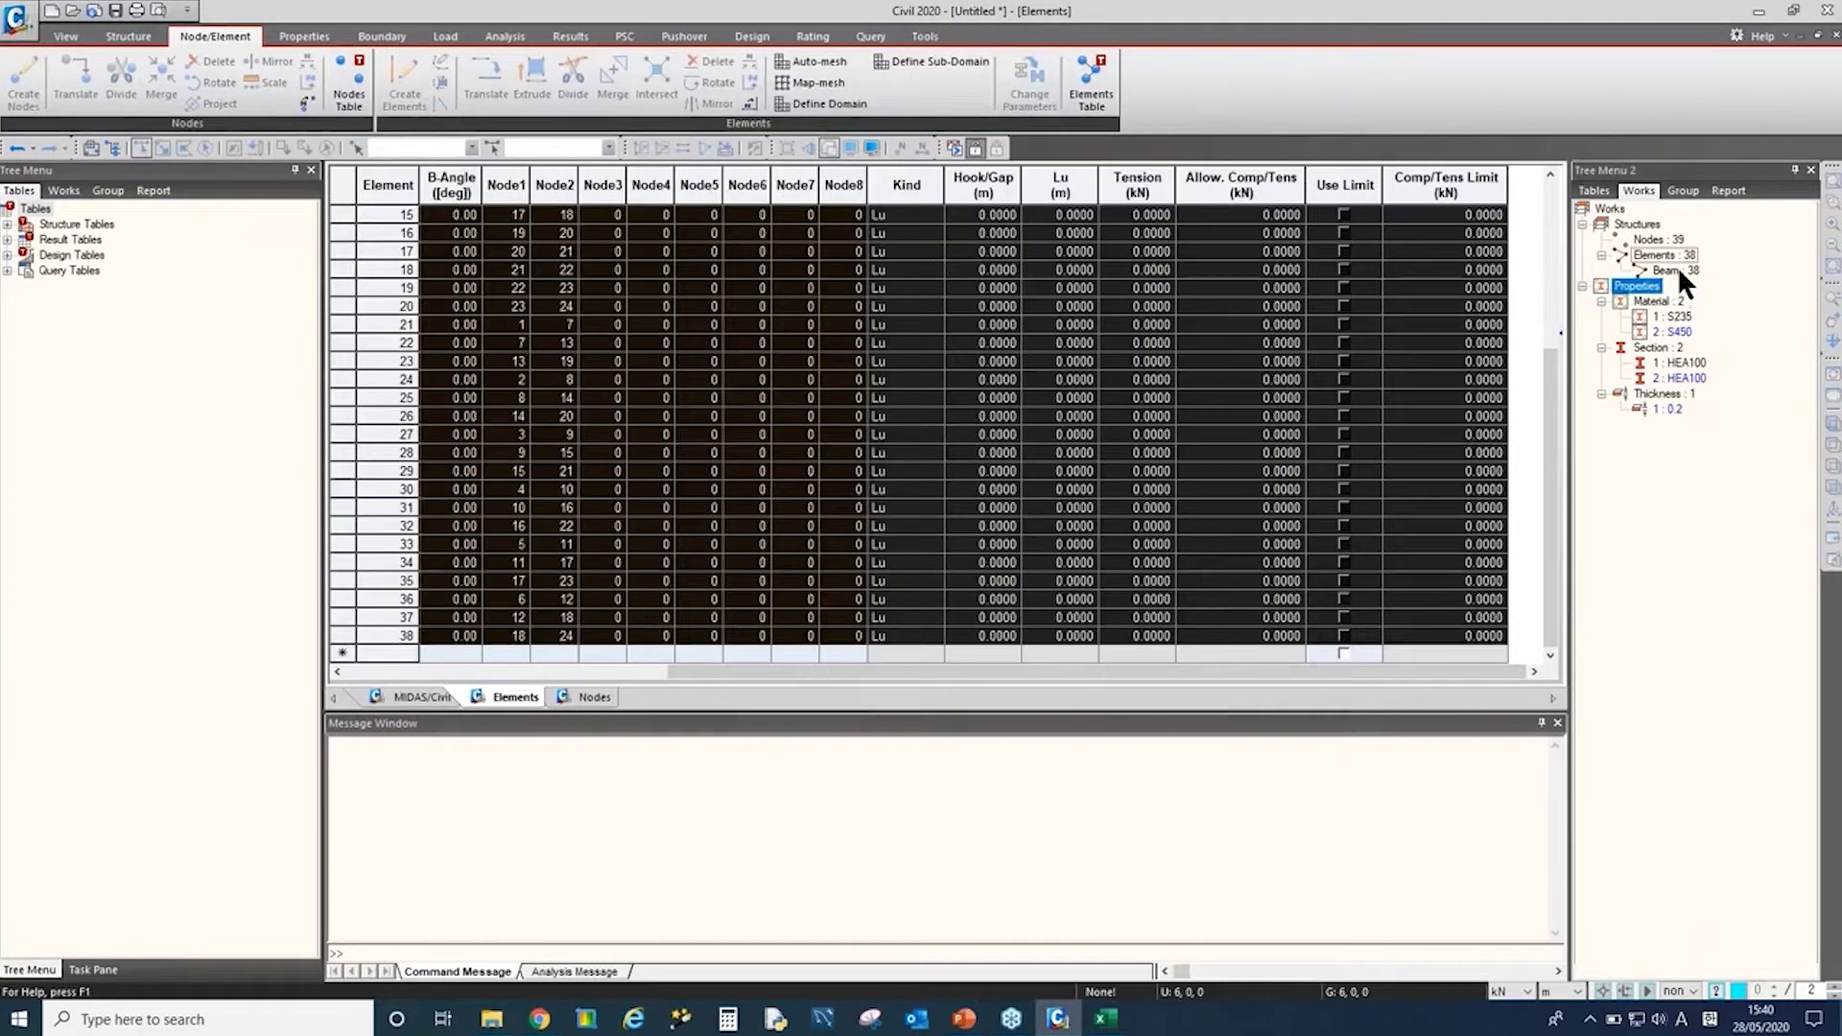
key("Delete")
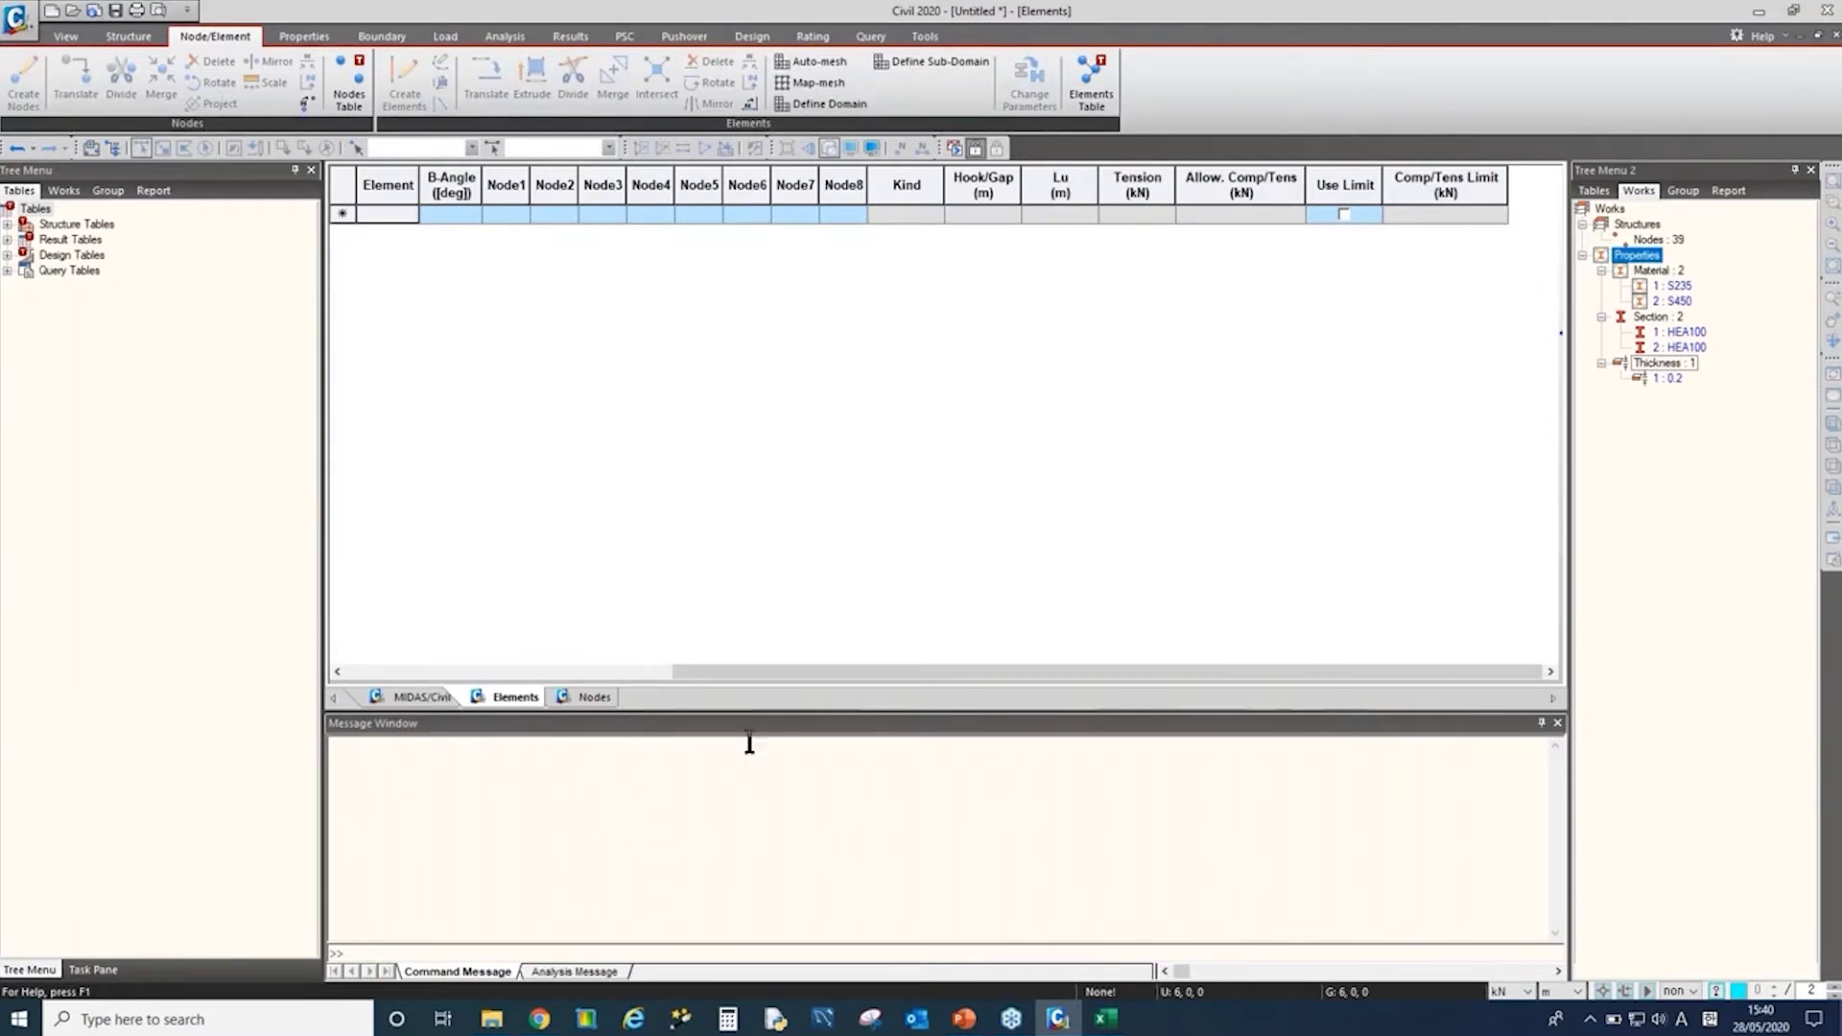
Step: Copy the element range G1:Z38 from Excel, paste it into the empty elements table starting at Type, and return to the model view
key("alt+Tab")
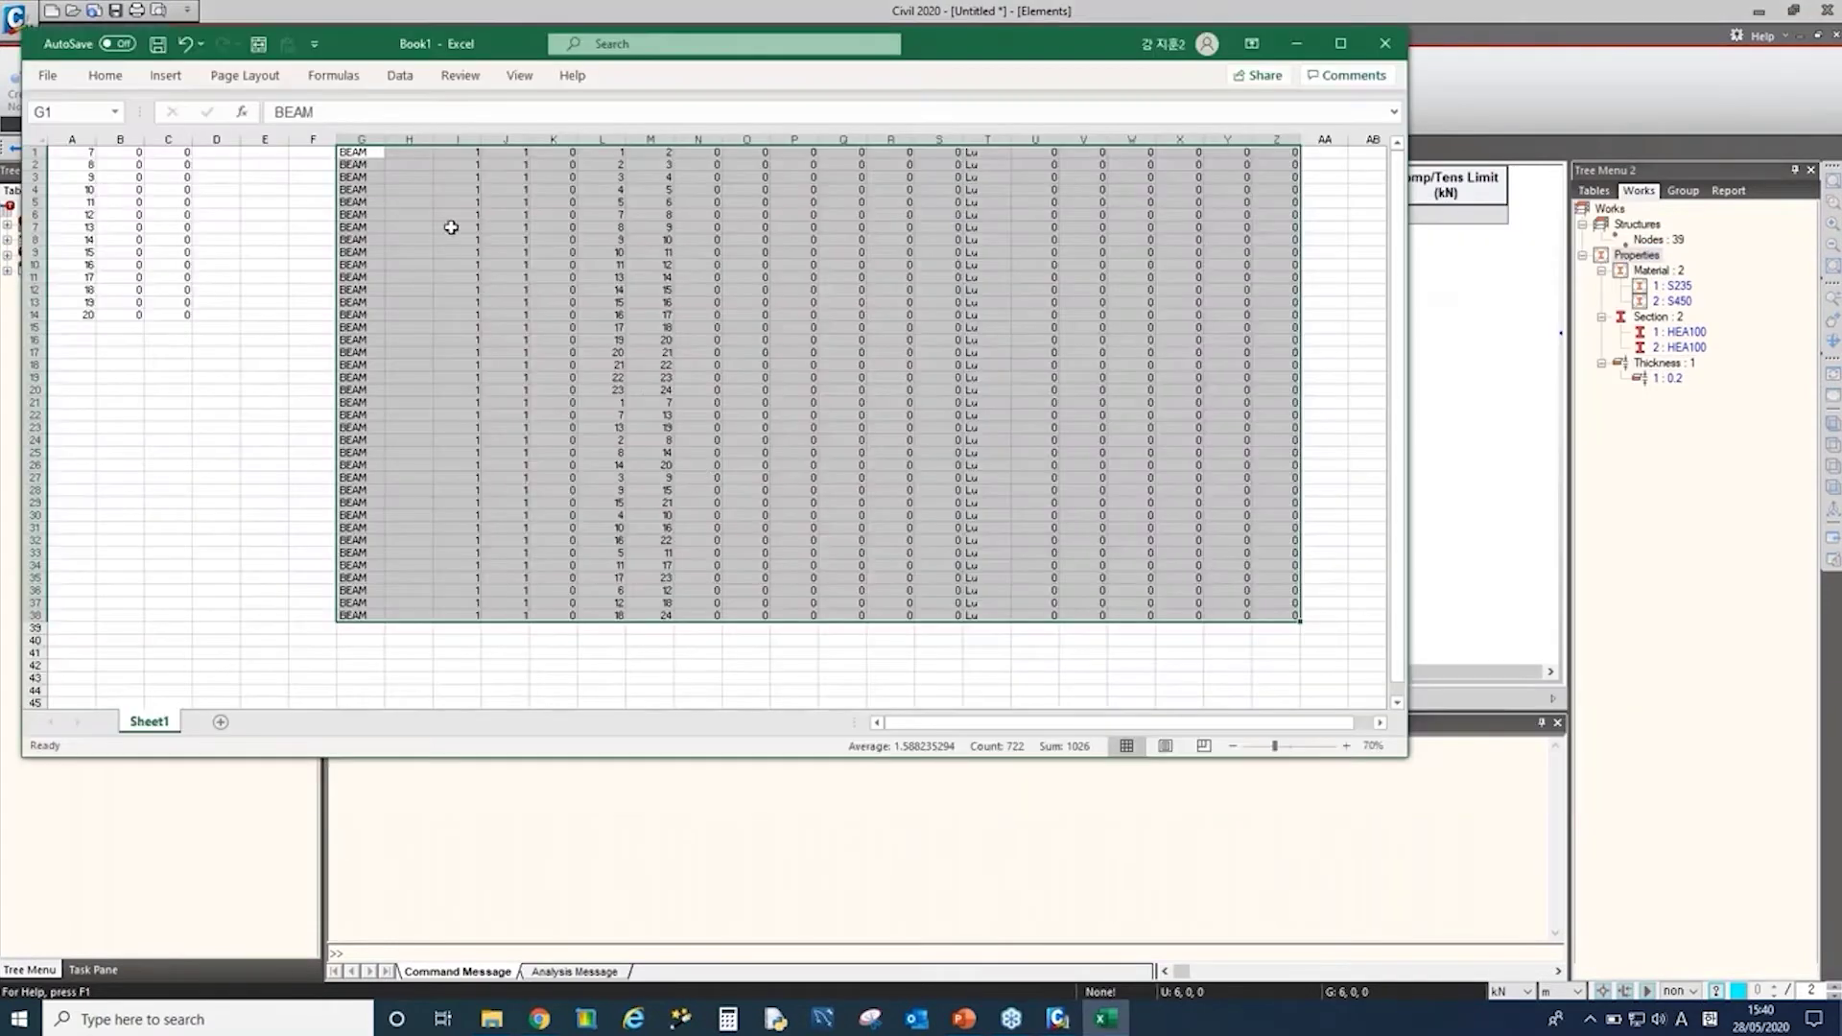
key("ctrl+c")
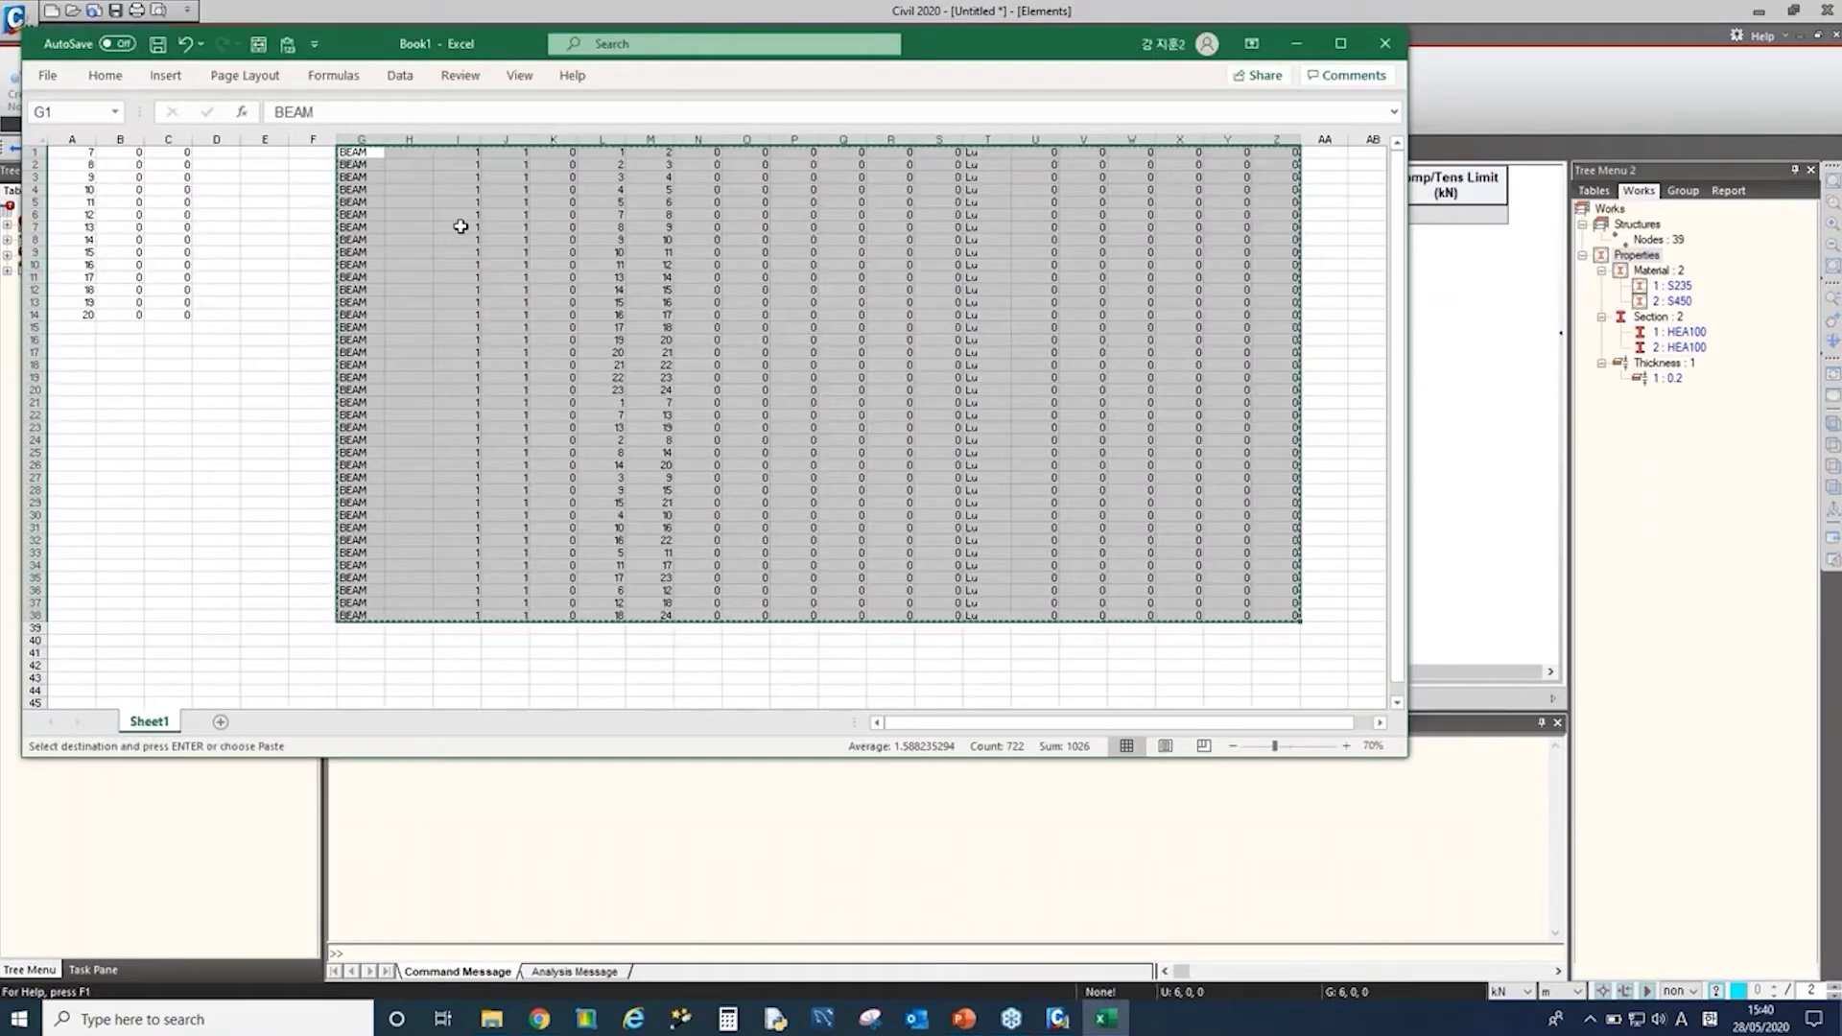
left_click(1533, 66)
left_click(530, 673)
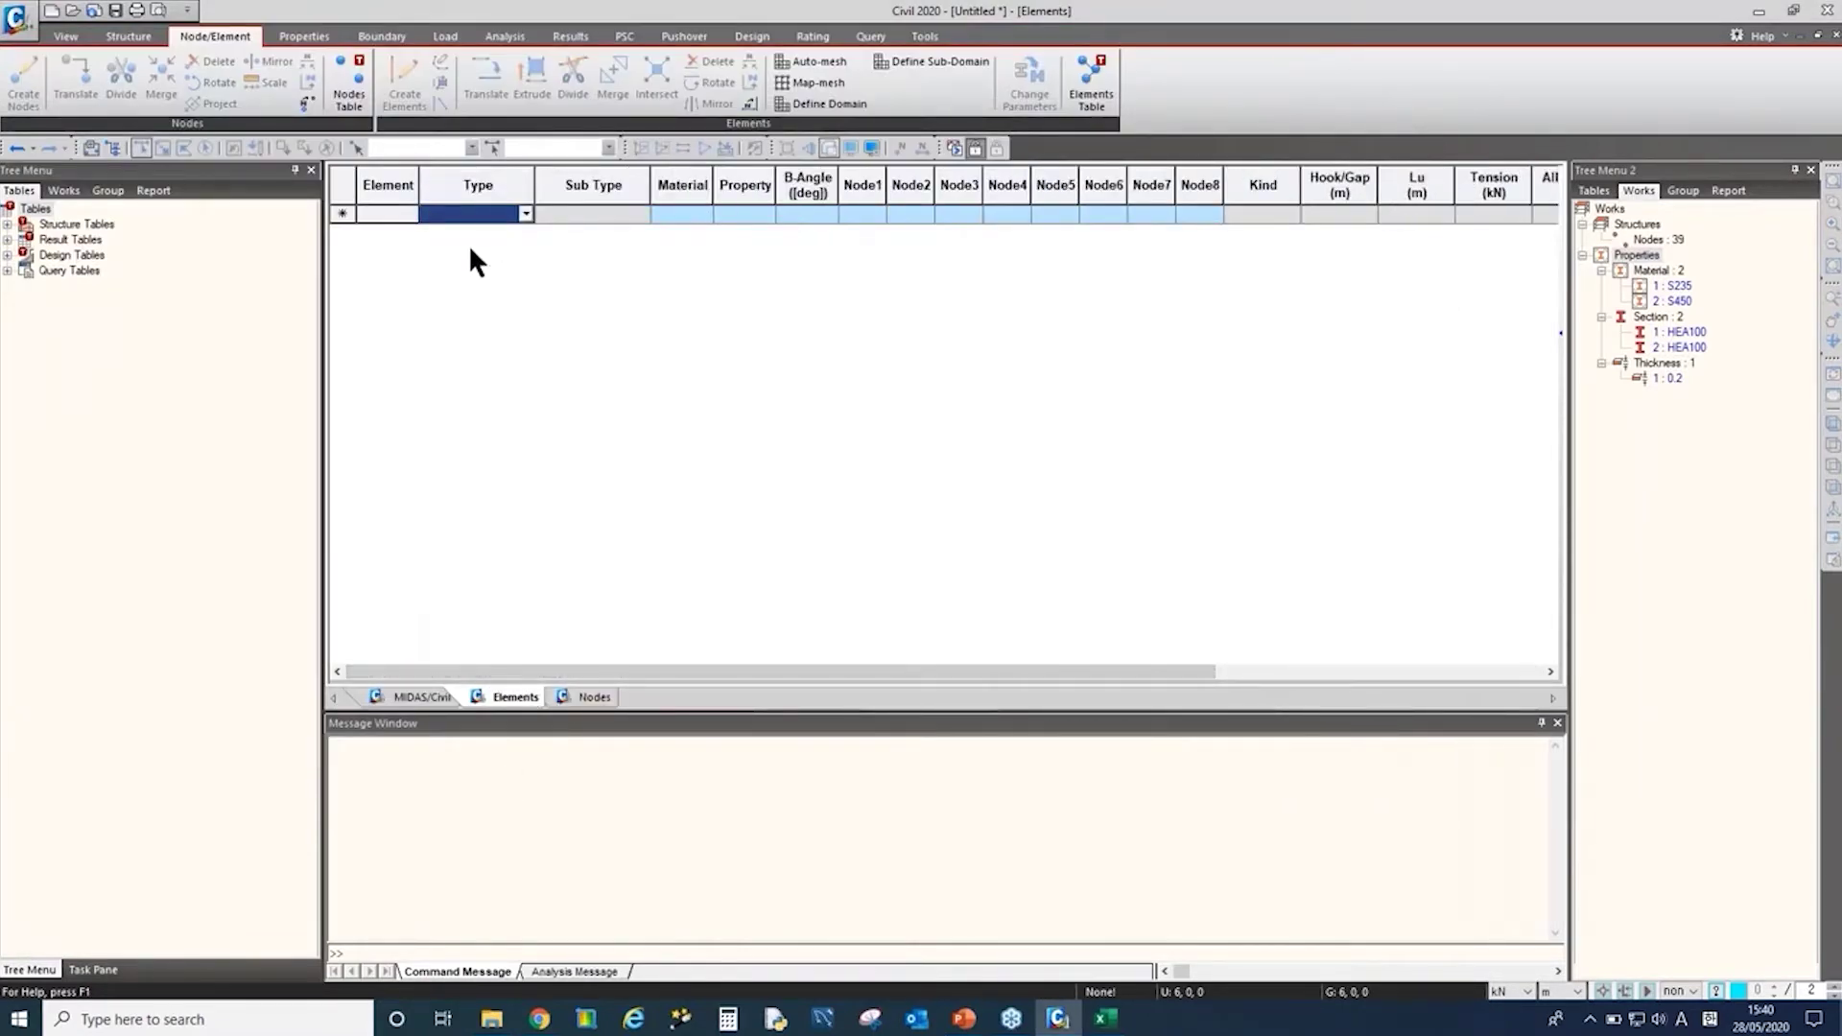
key("alt+Tab")
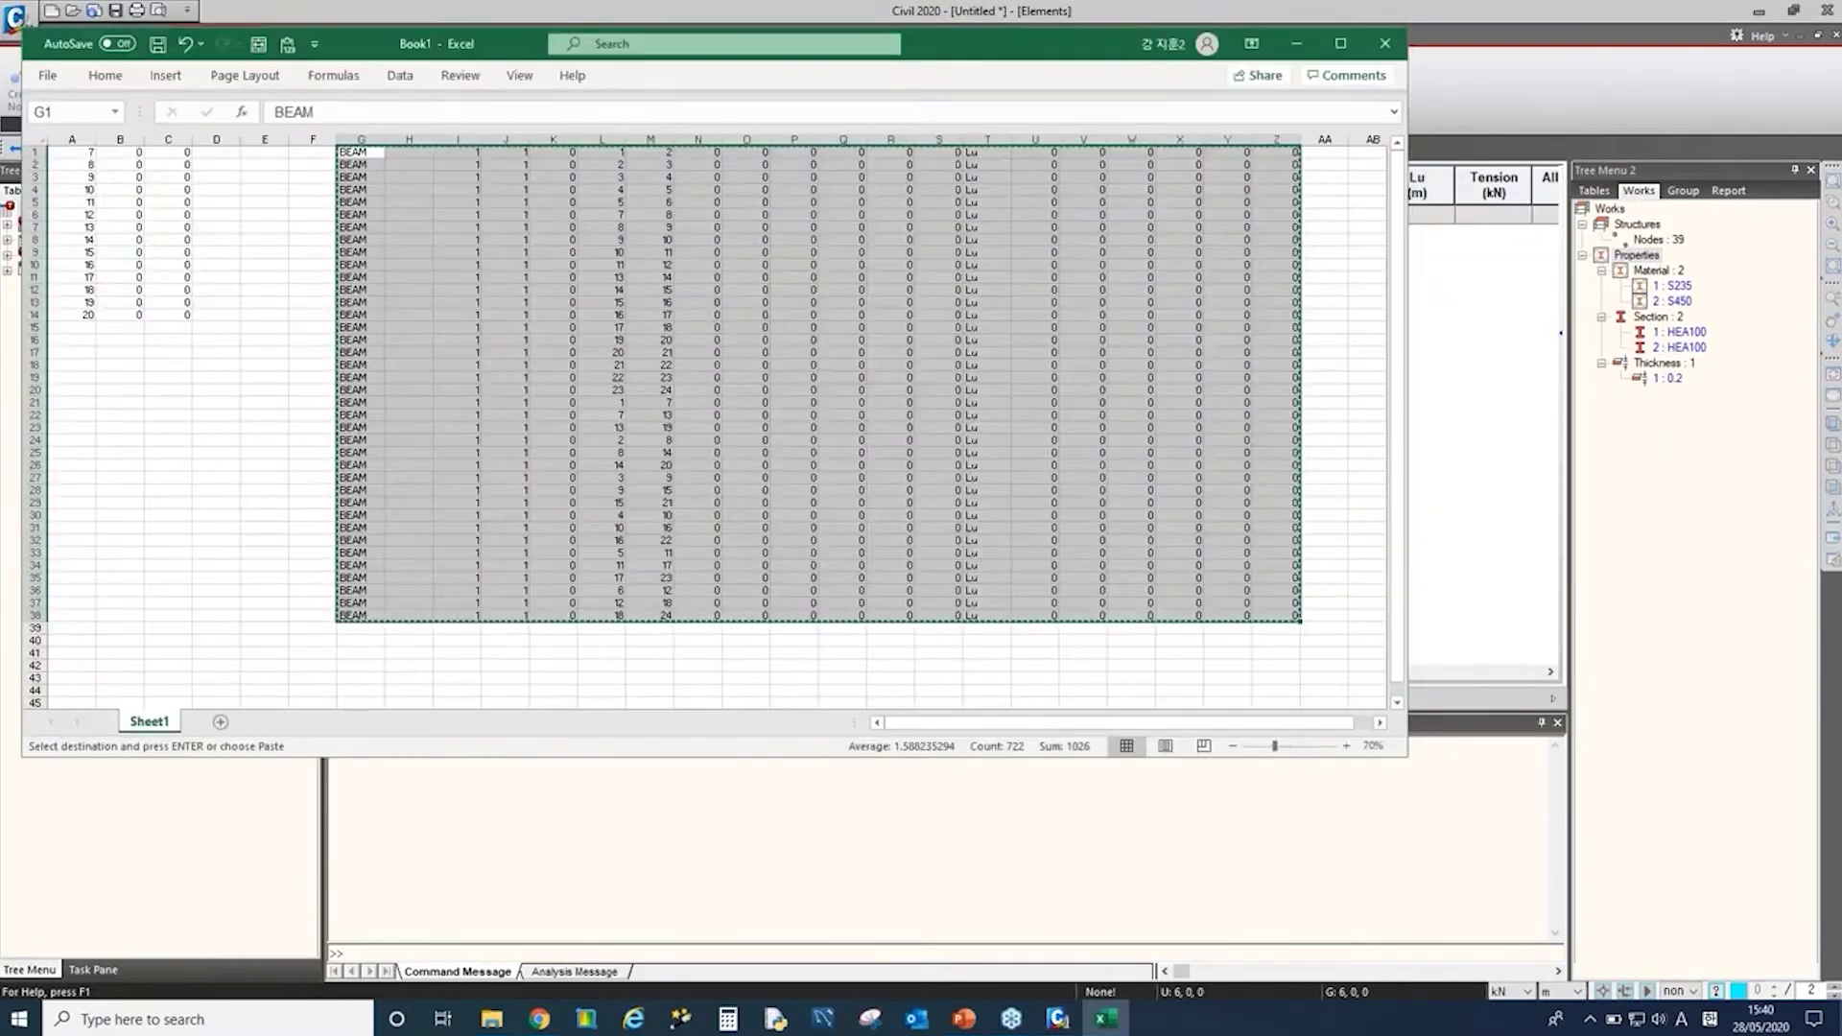
key("alt+Tab")
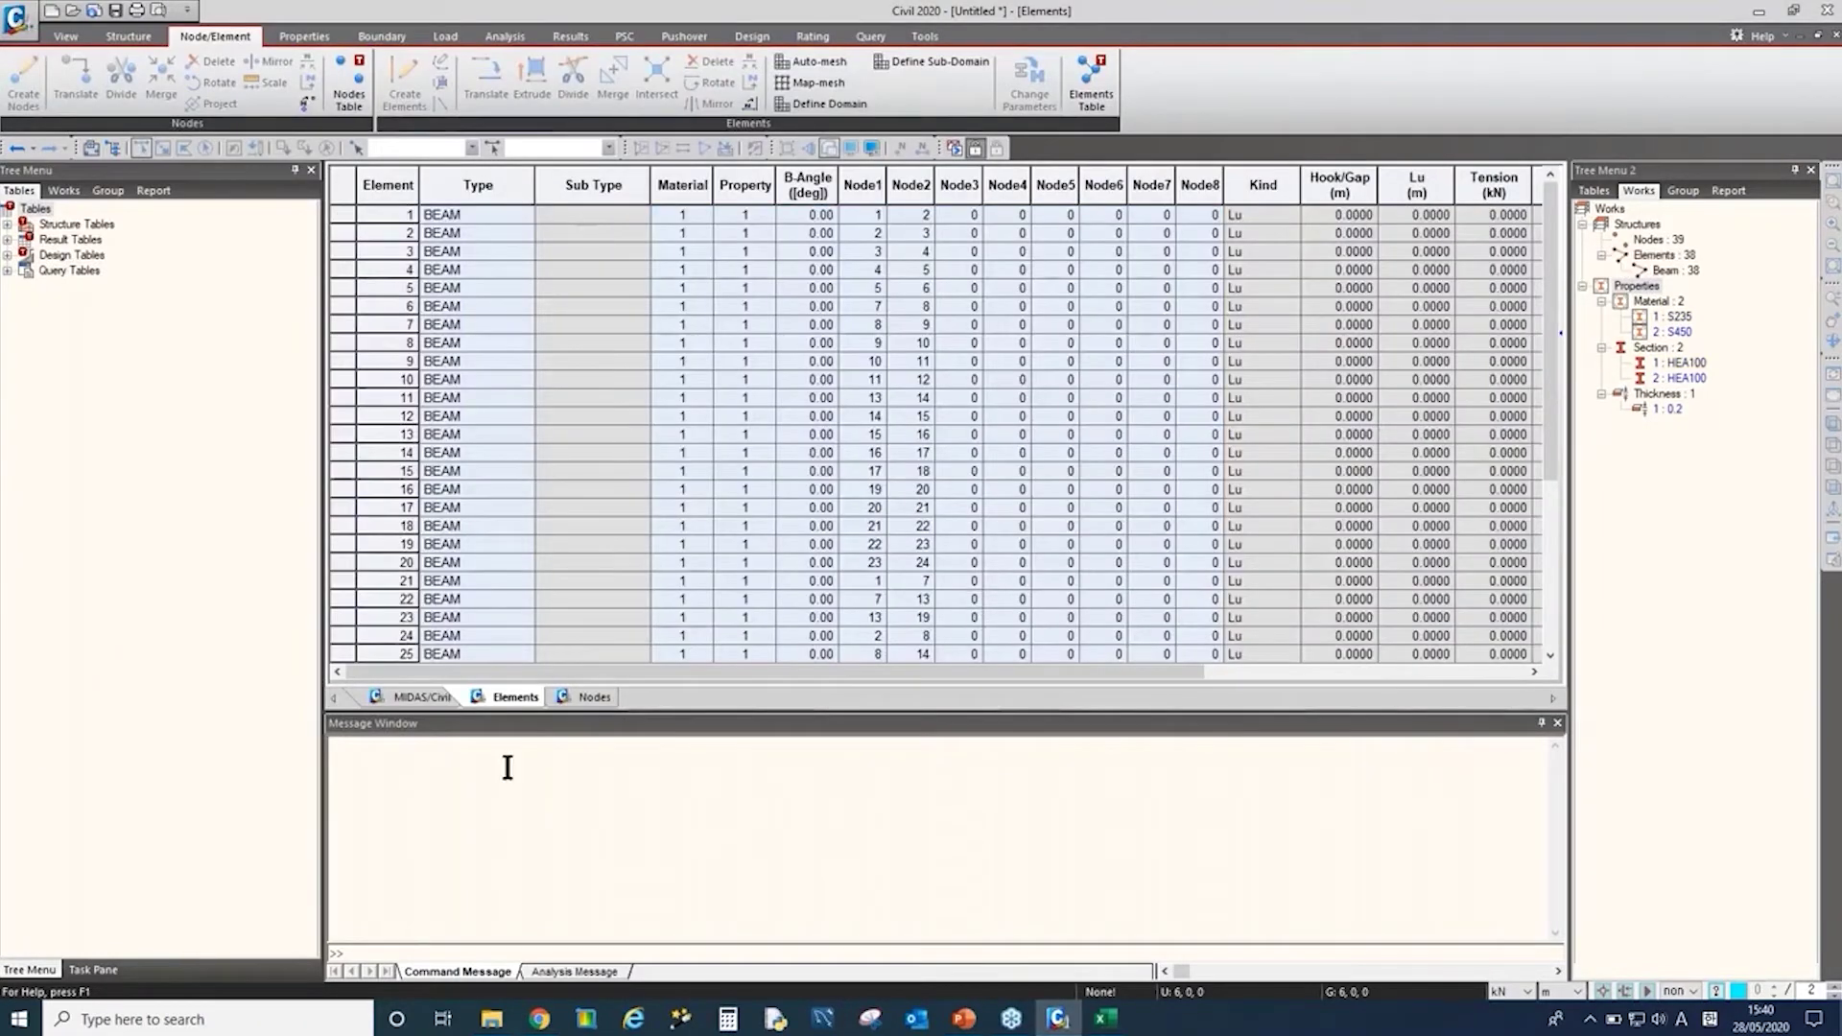
left_click(416, 696)
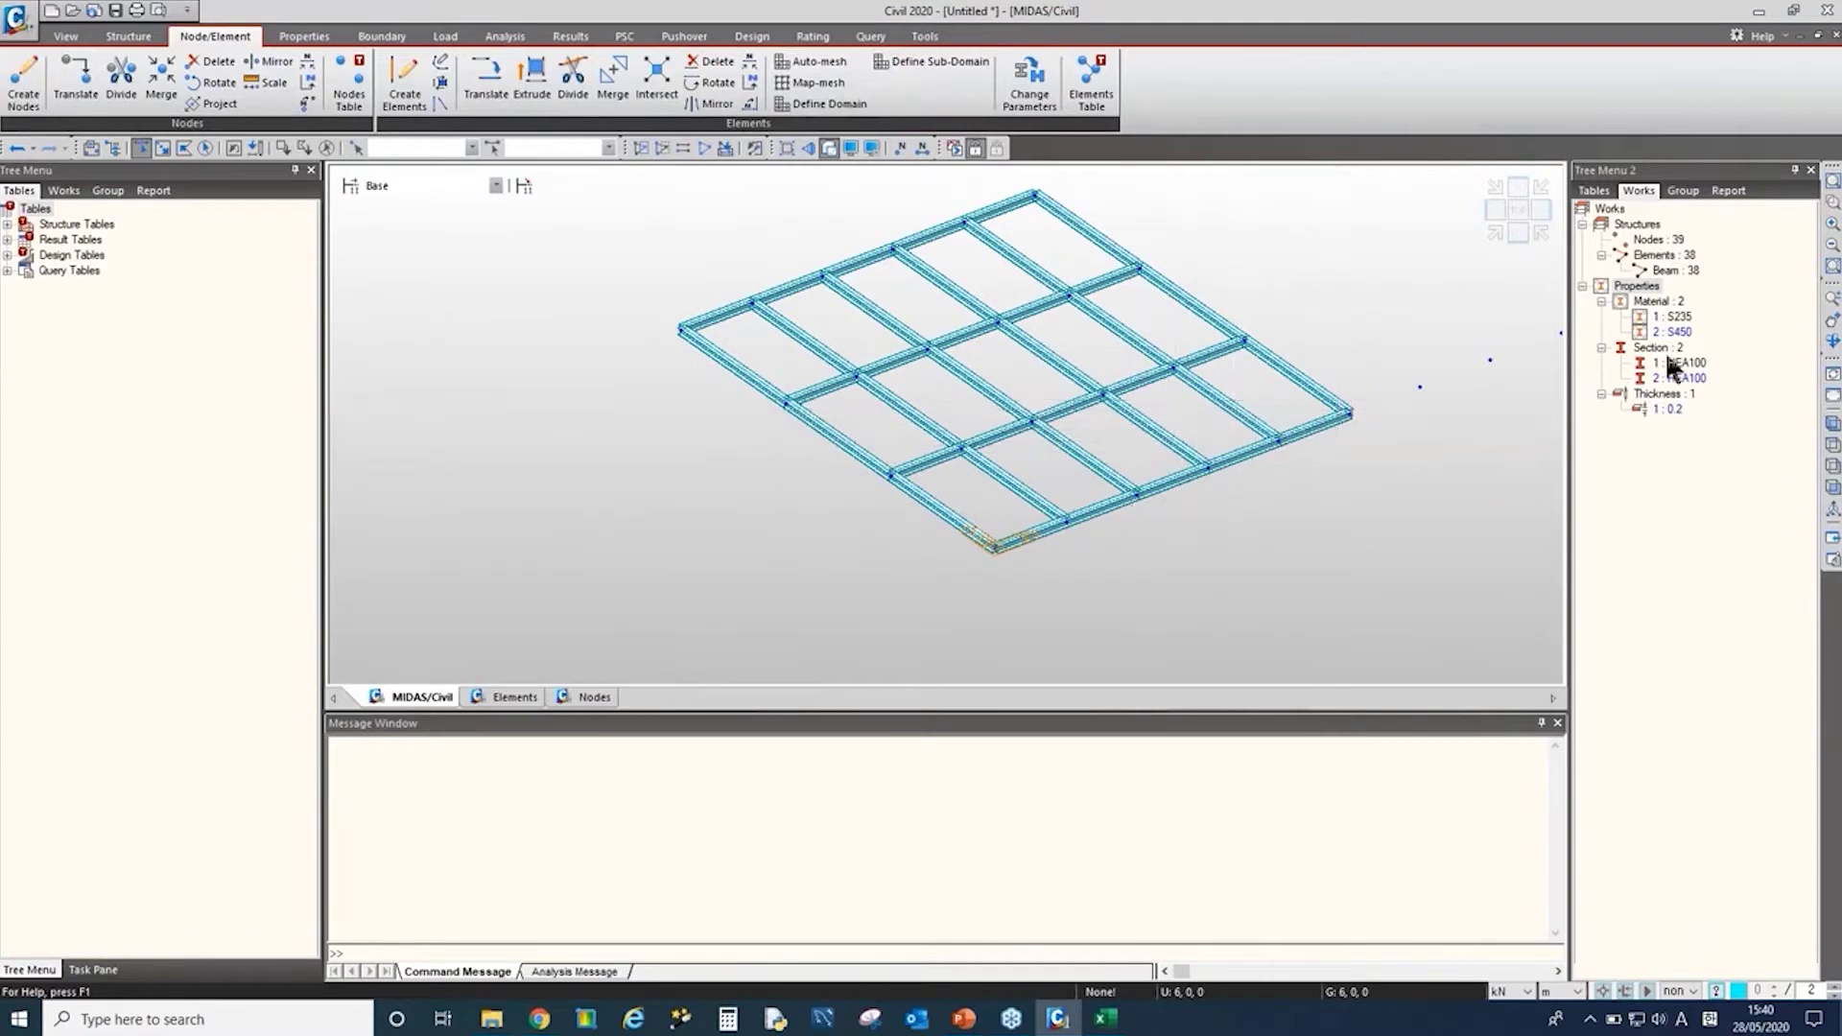
Step: Open the material table and select all data of S235 and S450 to examine its columns, then return to the model view
right_click(1638, 347)
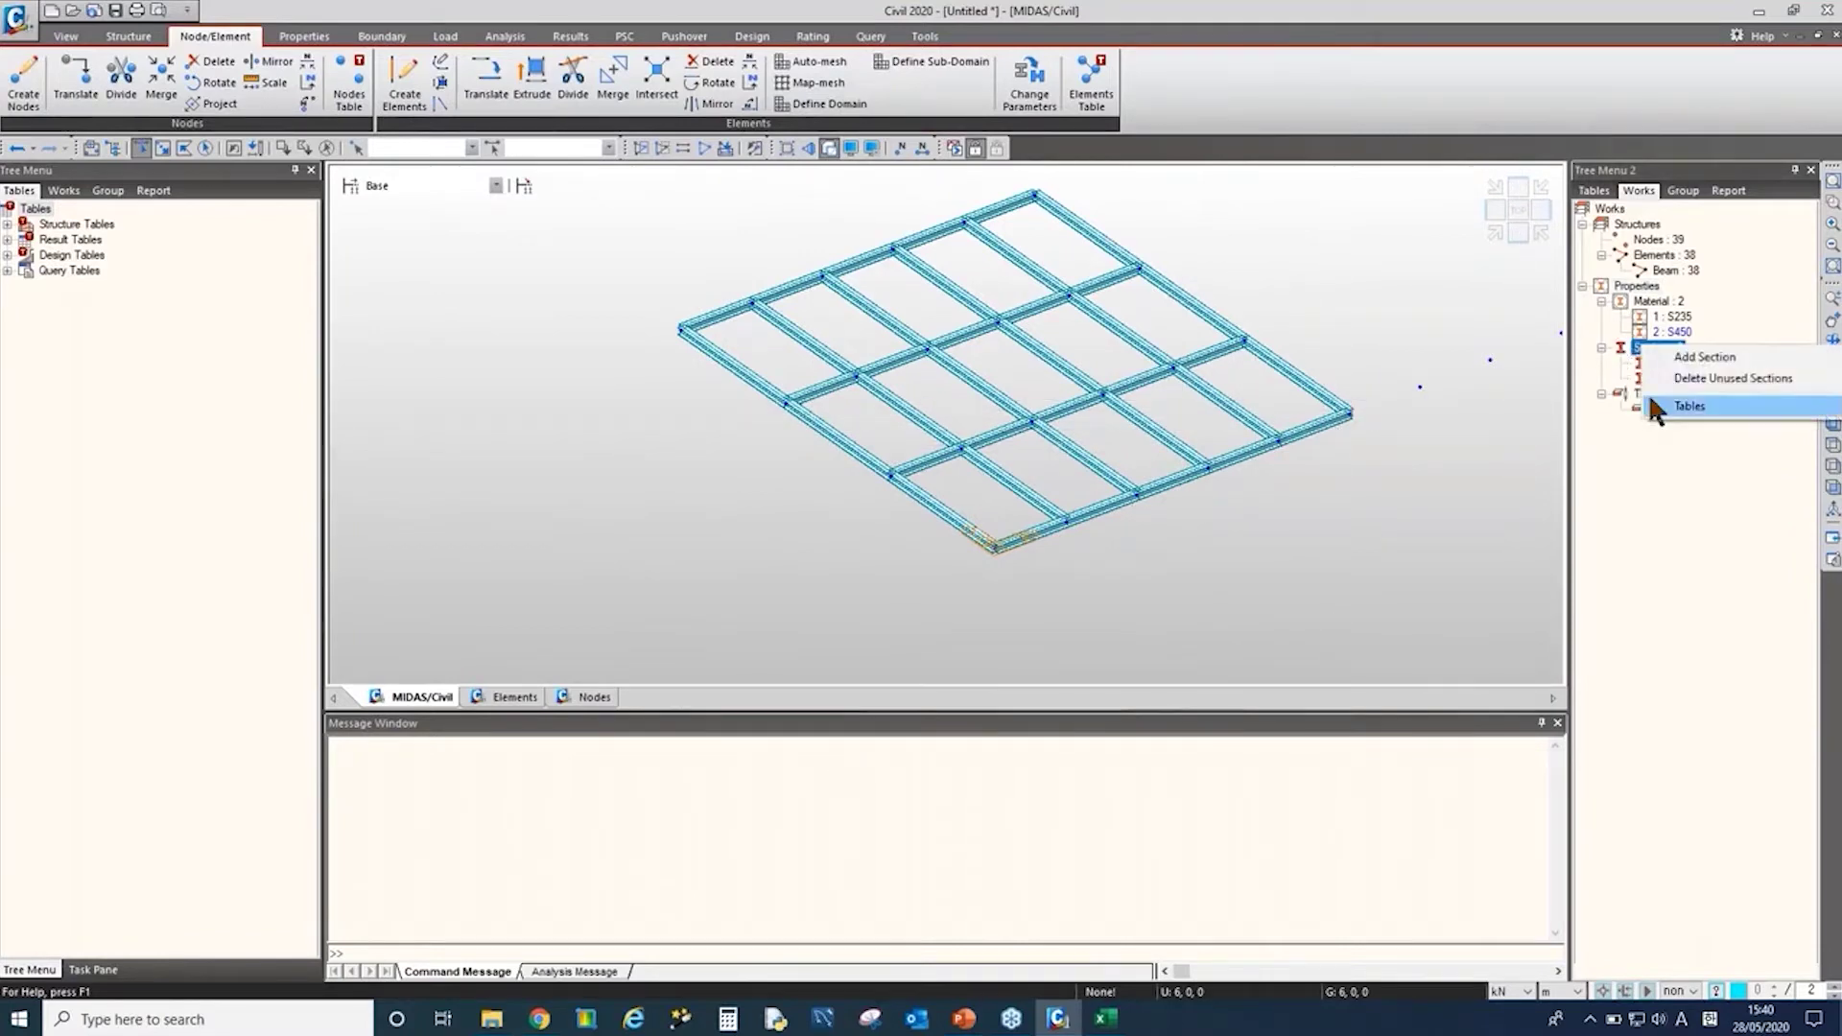
right_click(1642, 302)
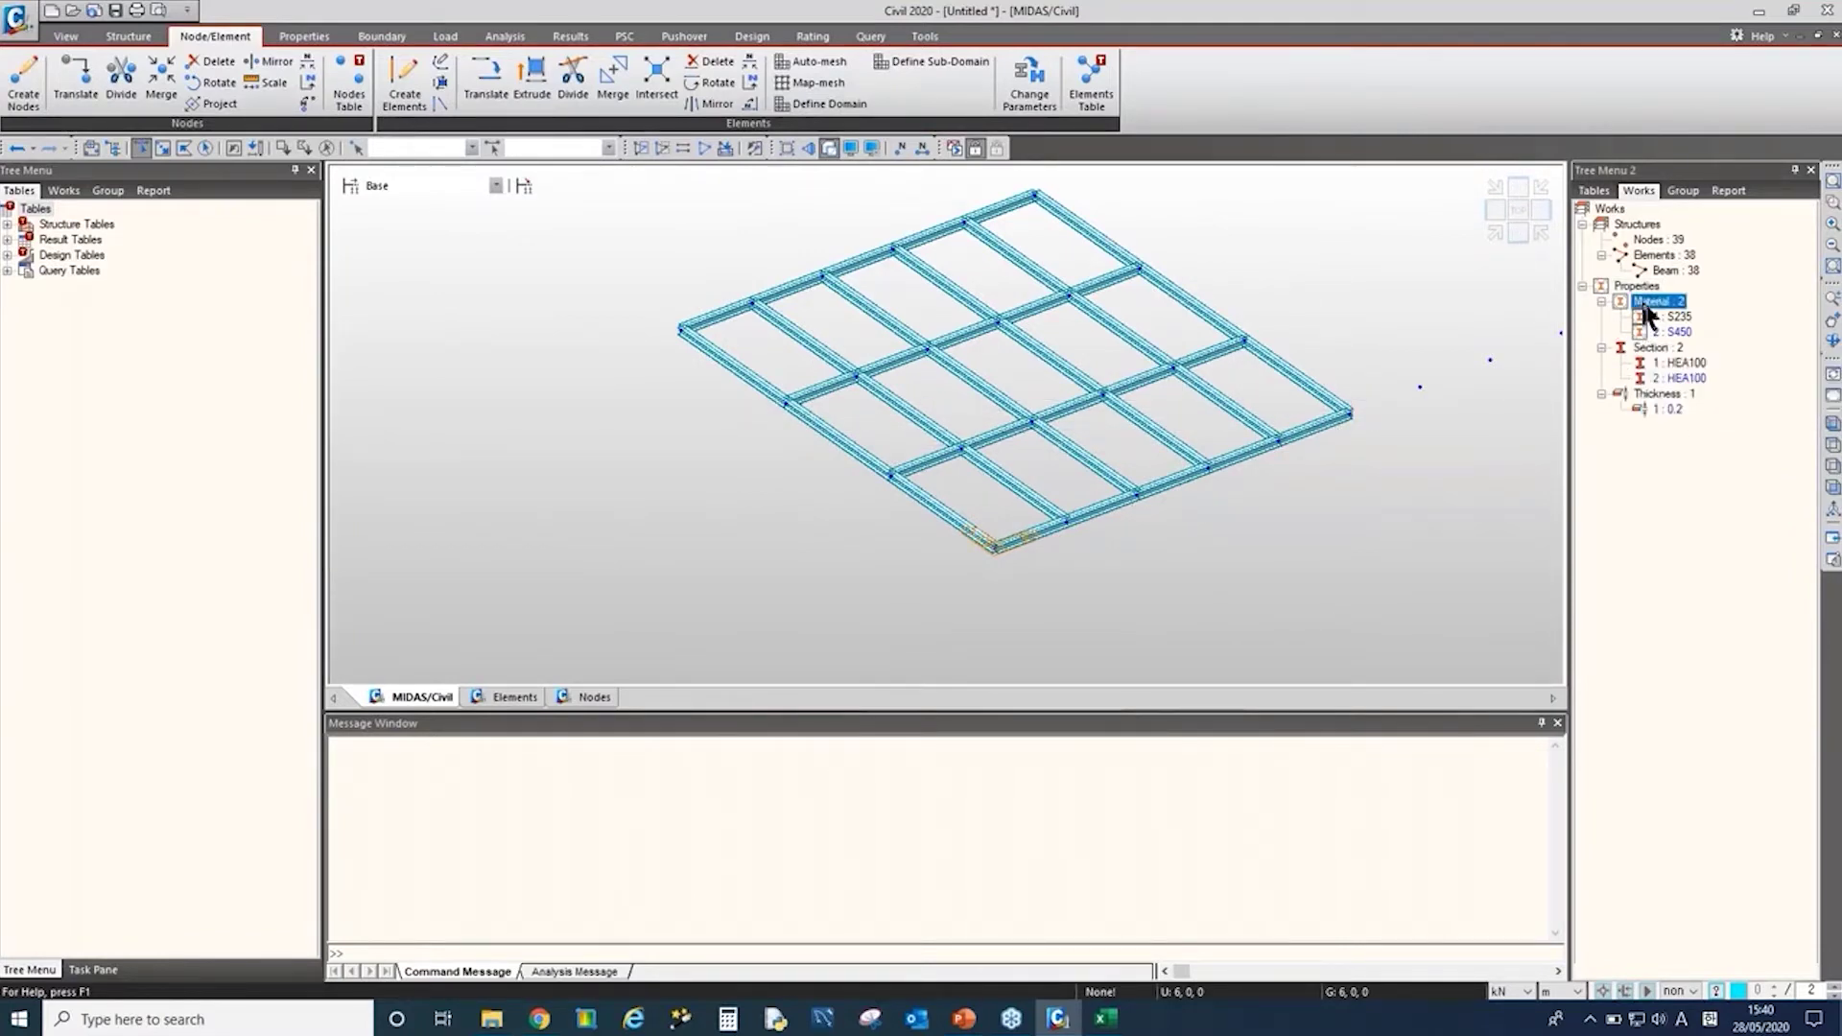
left_click(1684, 365)
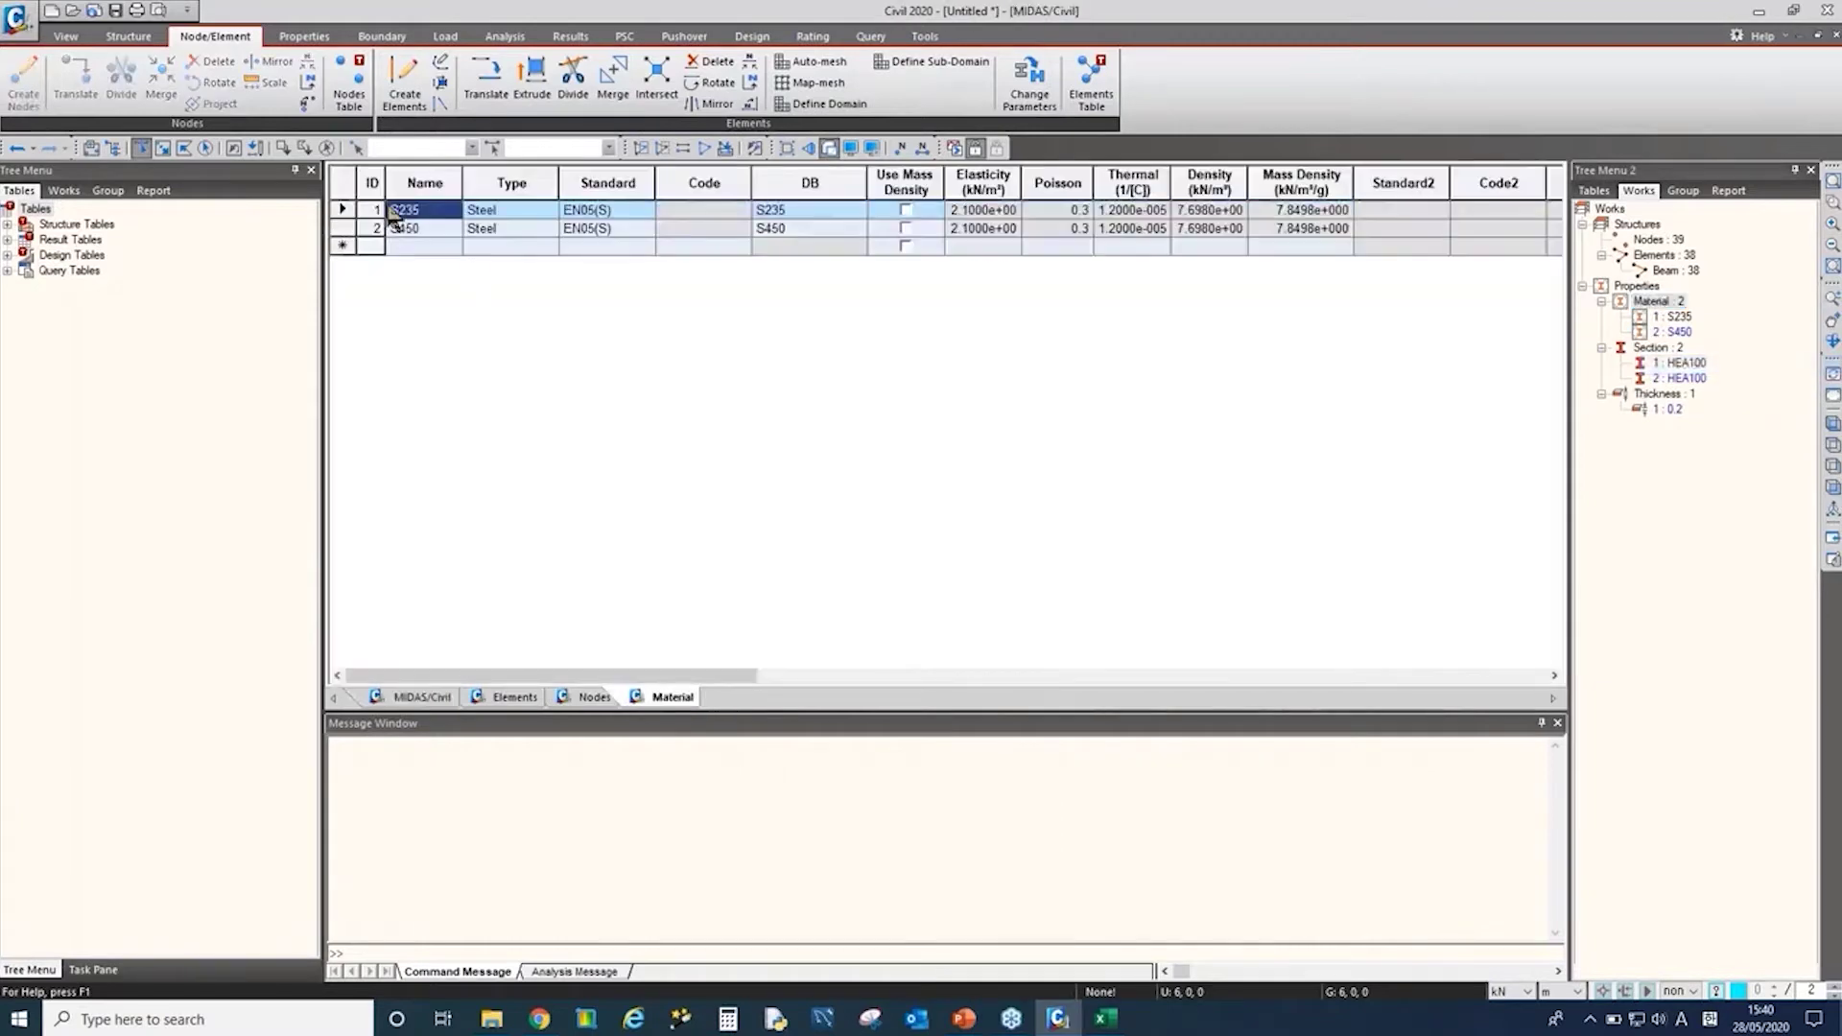
left_click_drag(412, 209, 1410, 350)
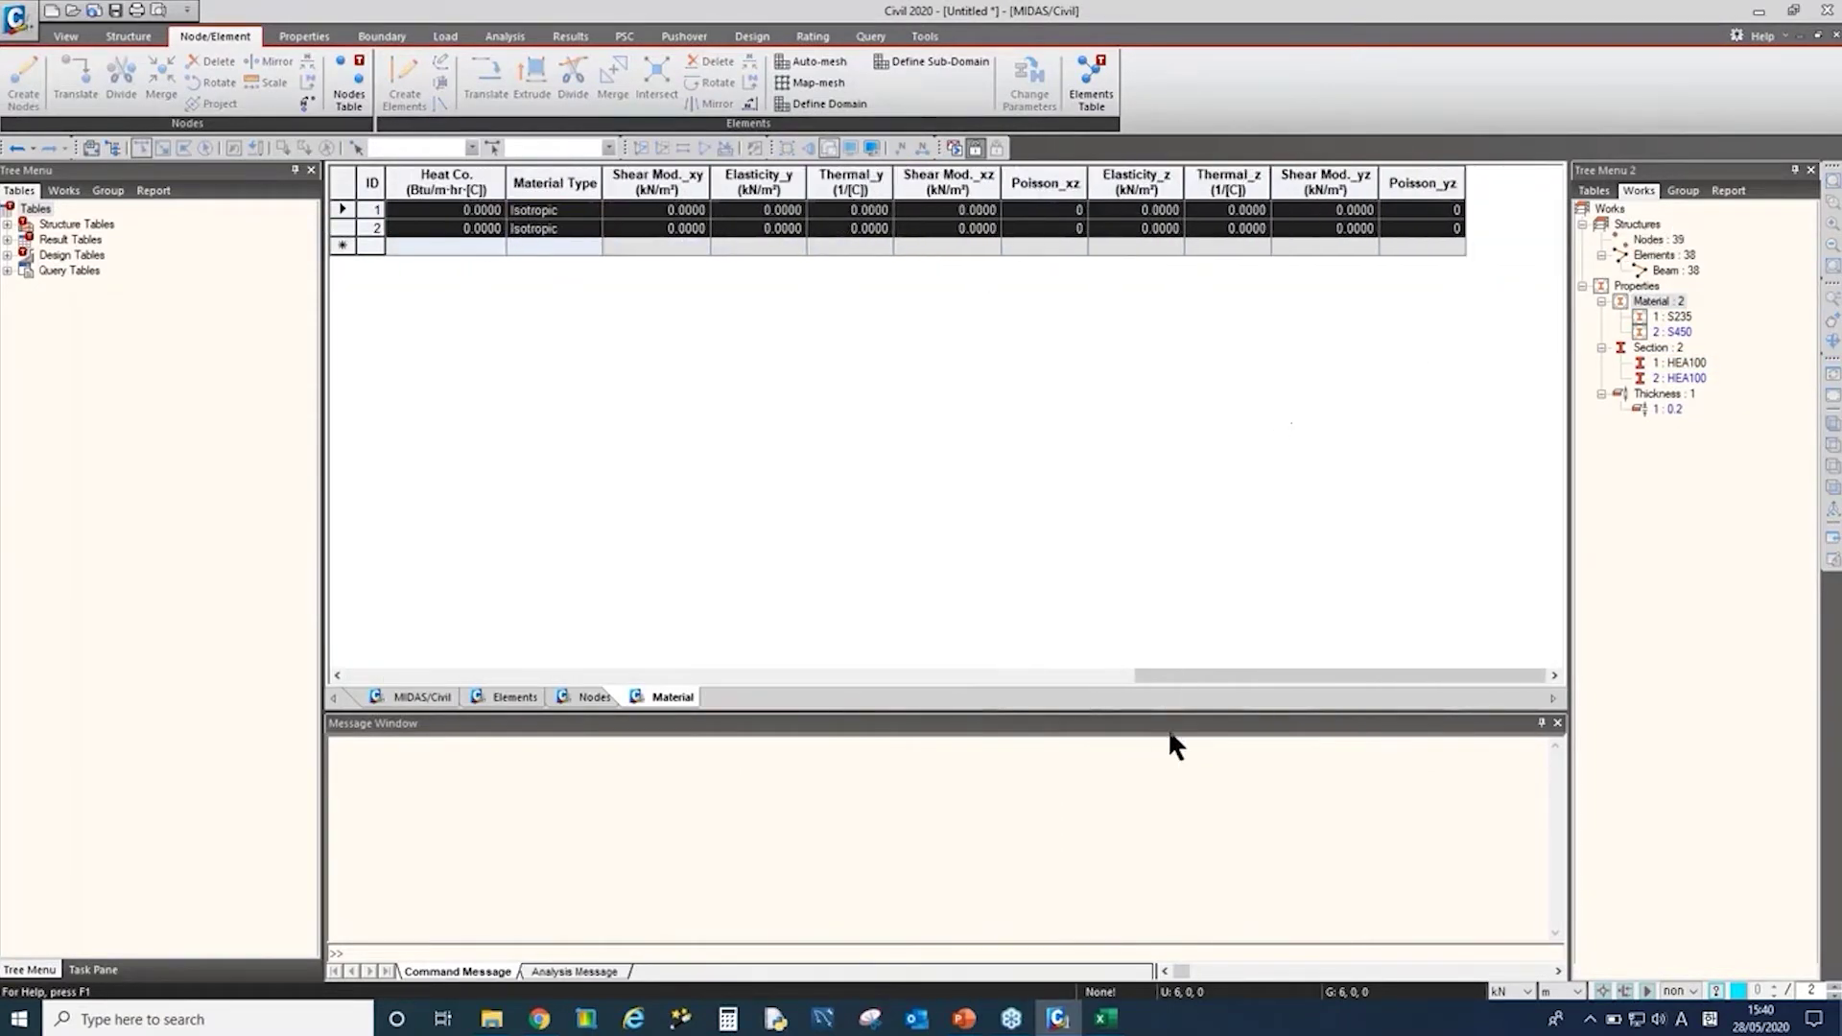
left_click_drag(1228, 676, 411, 679)
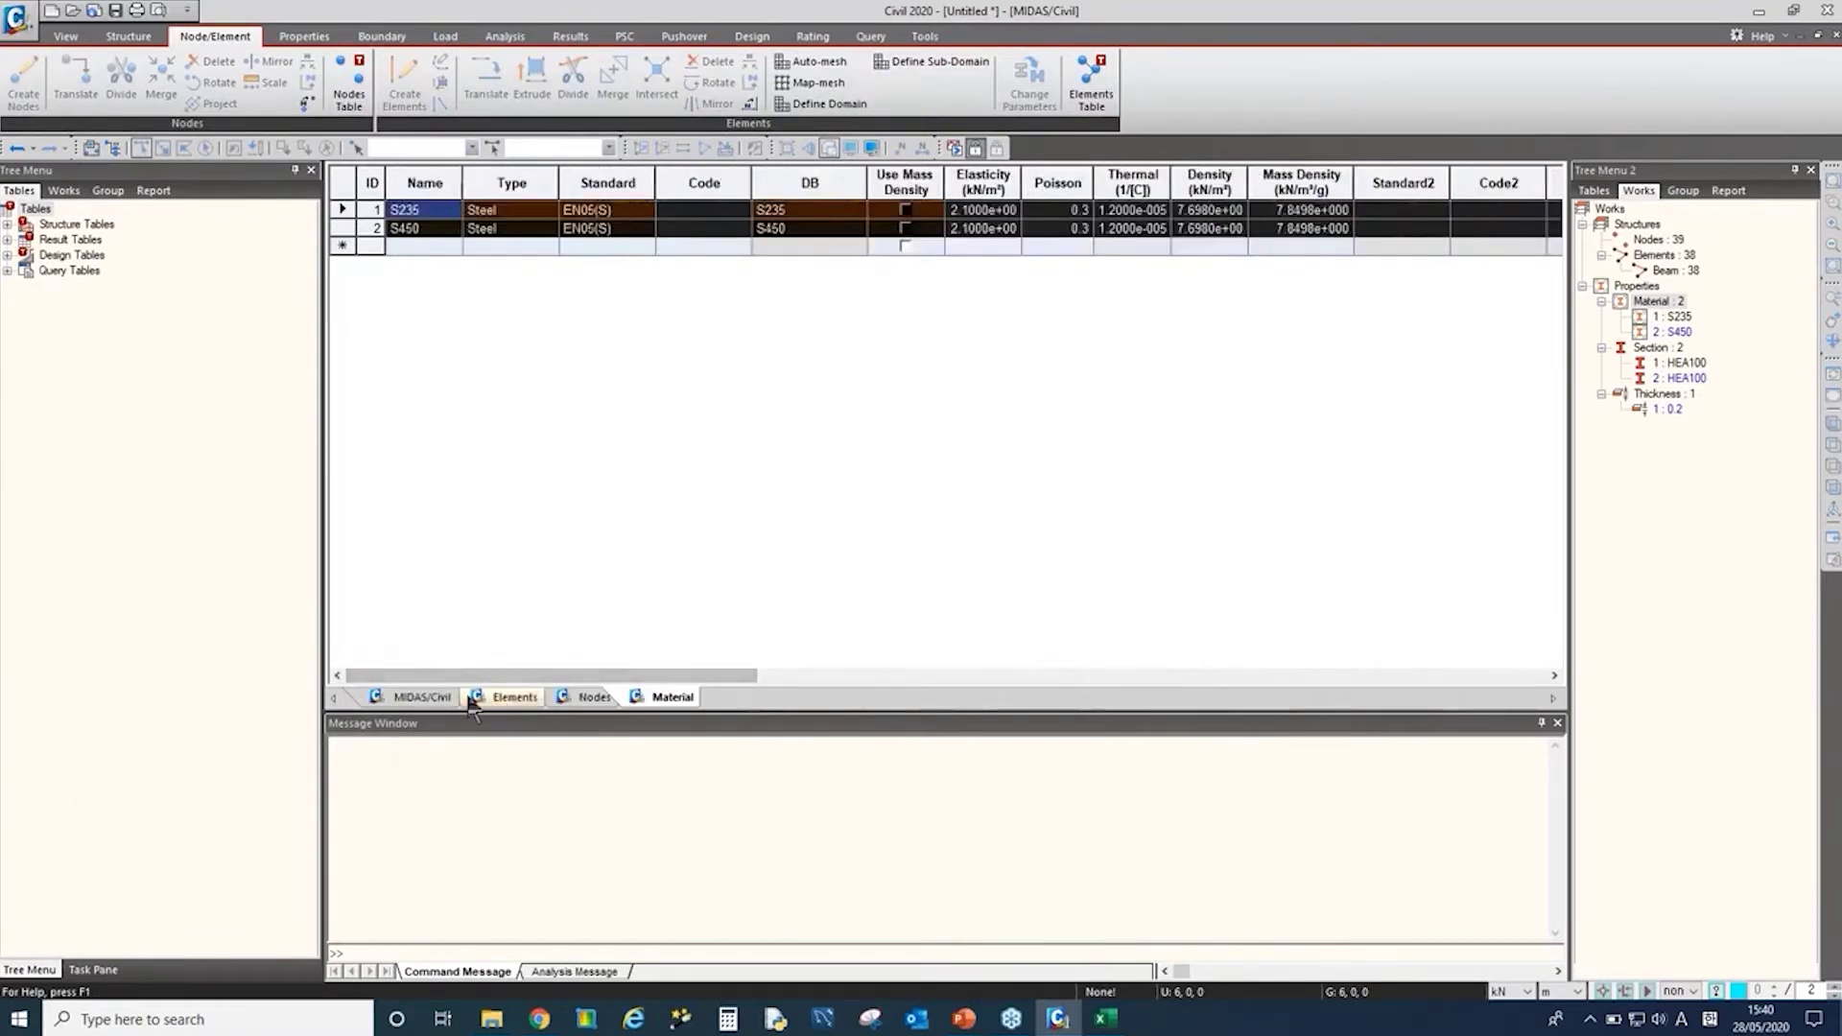
left_click(422, 696)
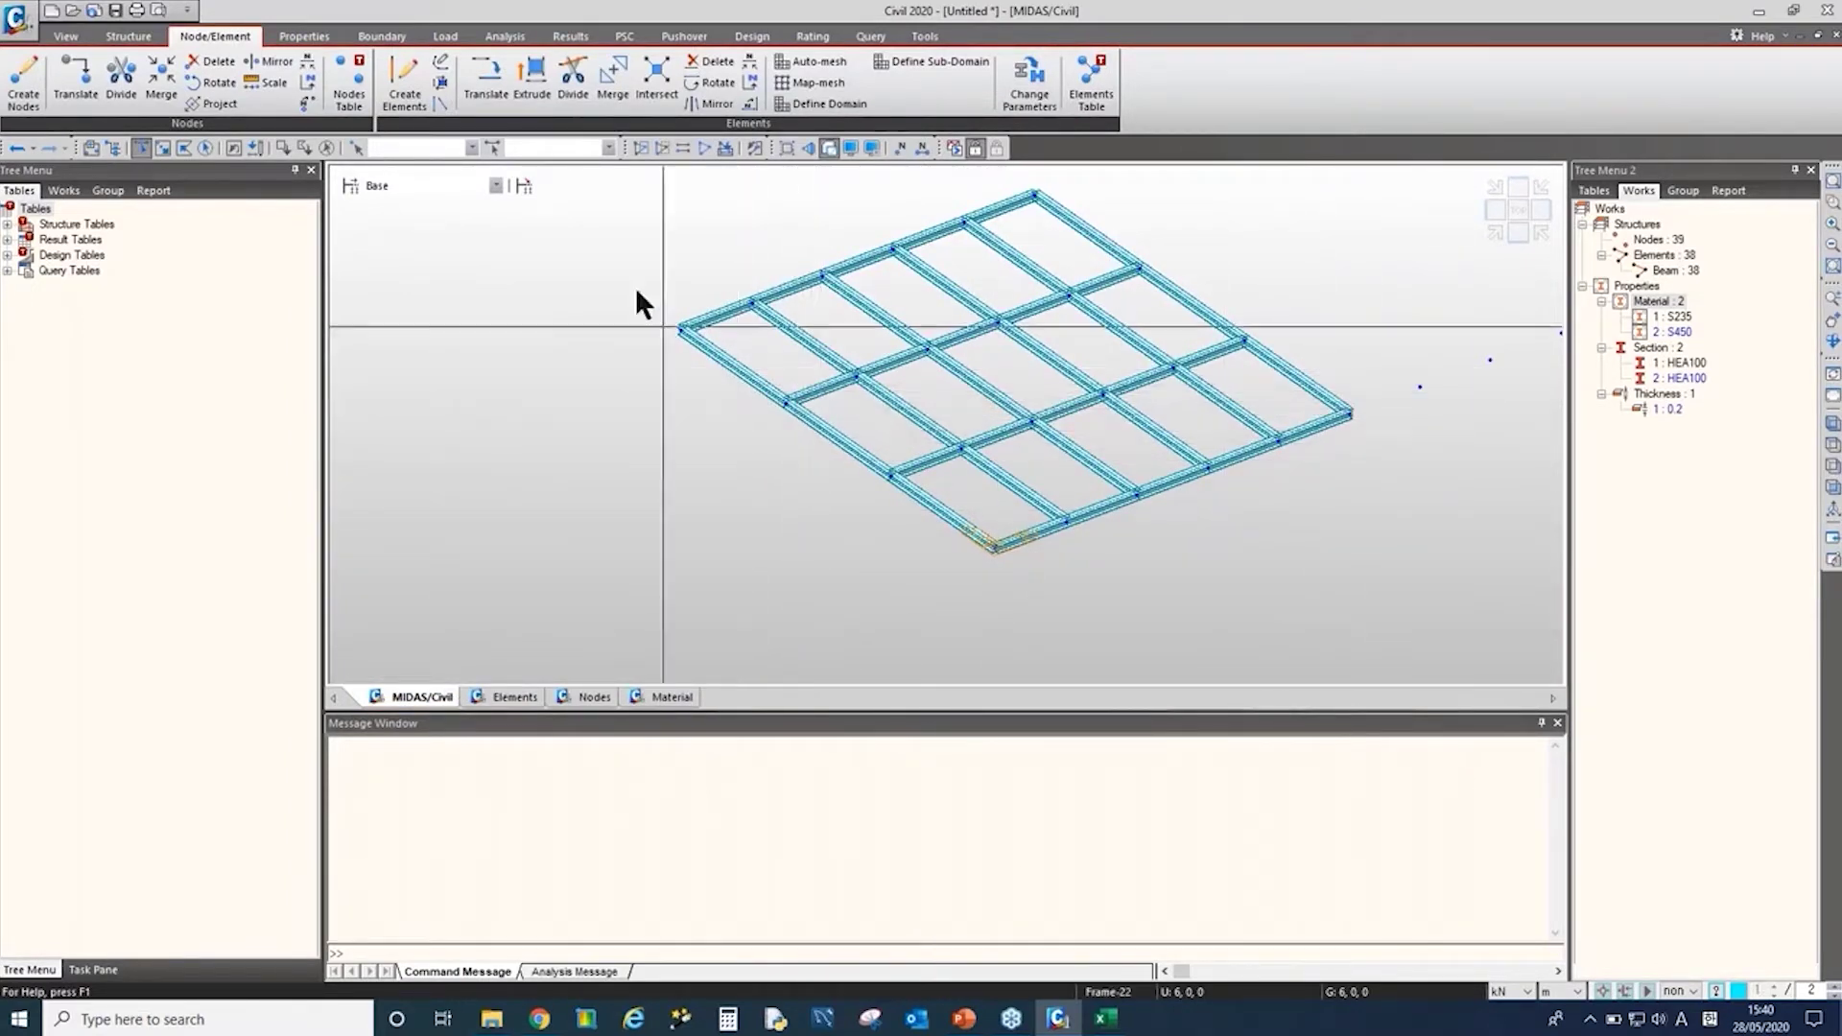
Step: Open the MCT Command Shell, insert the *NODE data and examine the node number and coordinate entries
left_click(923, 38)
middle_click_drag(1020, 320, 937, 302)
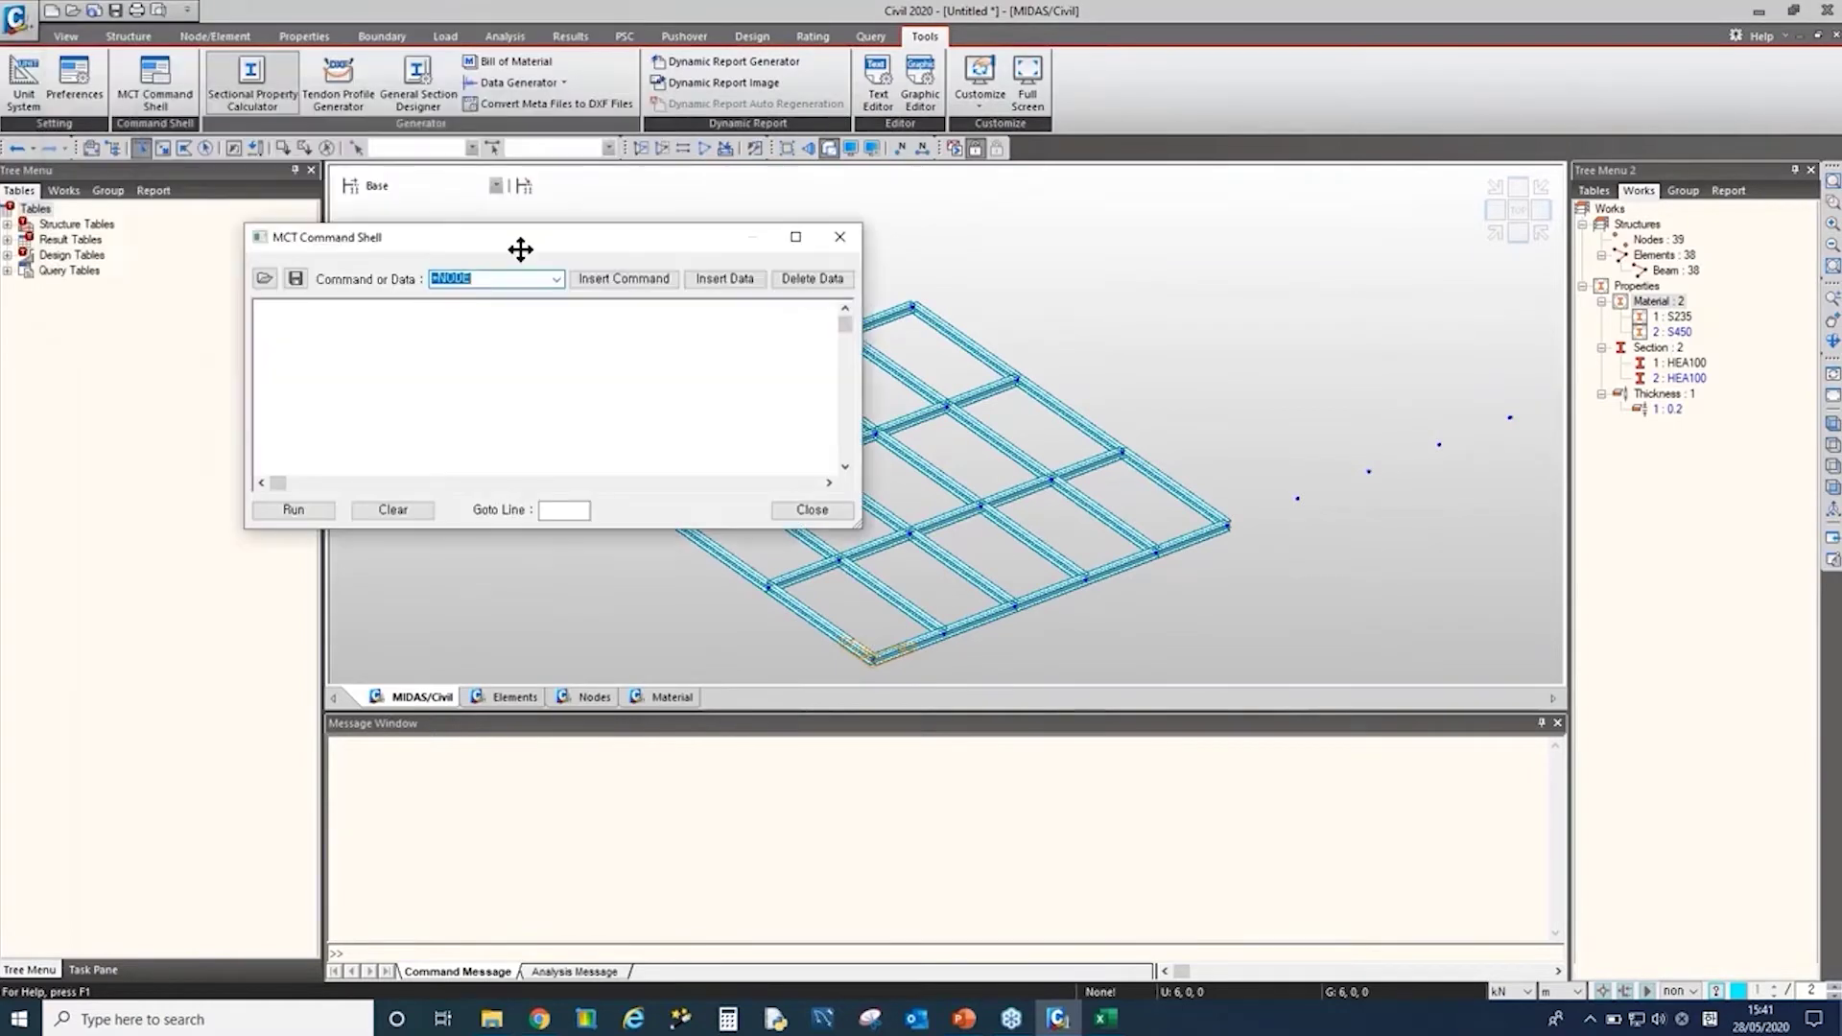
left_click(496, 280)
left_click(732, 281)
left_click(439, 381)
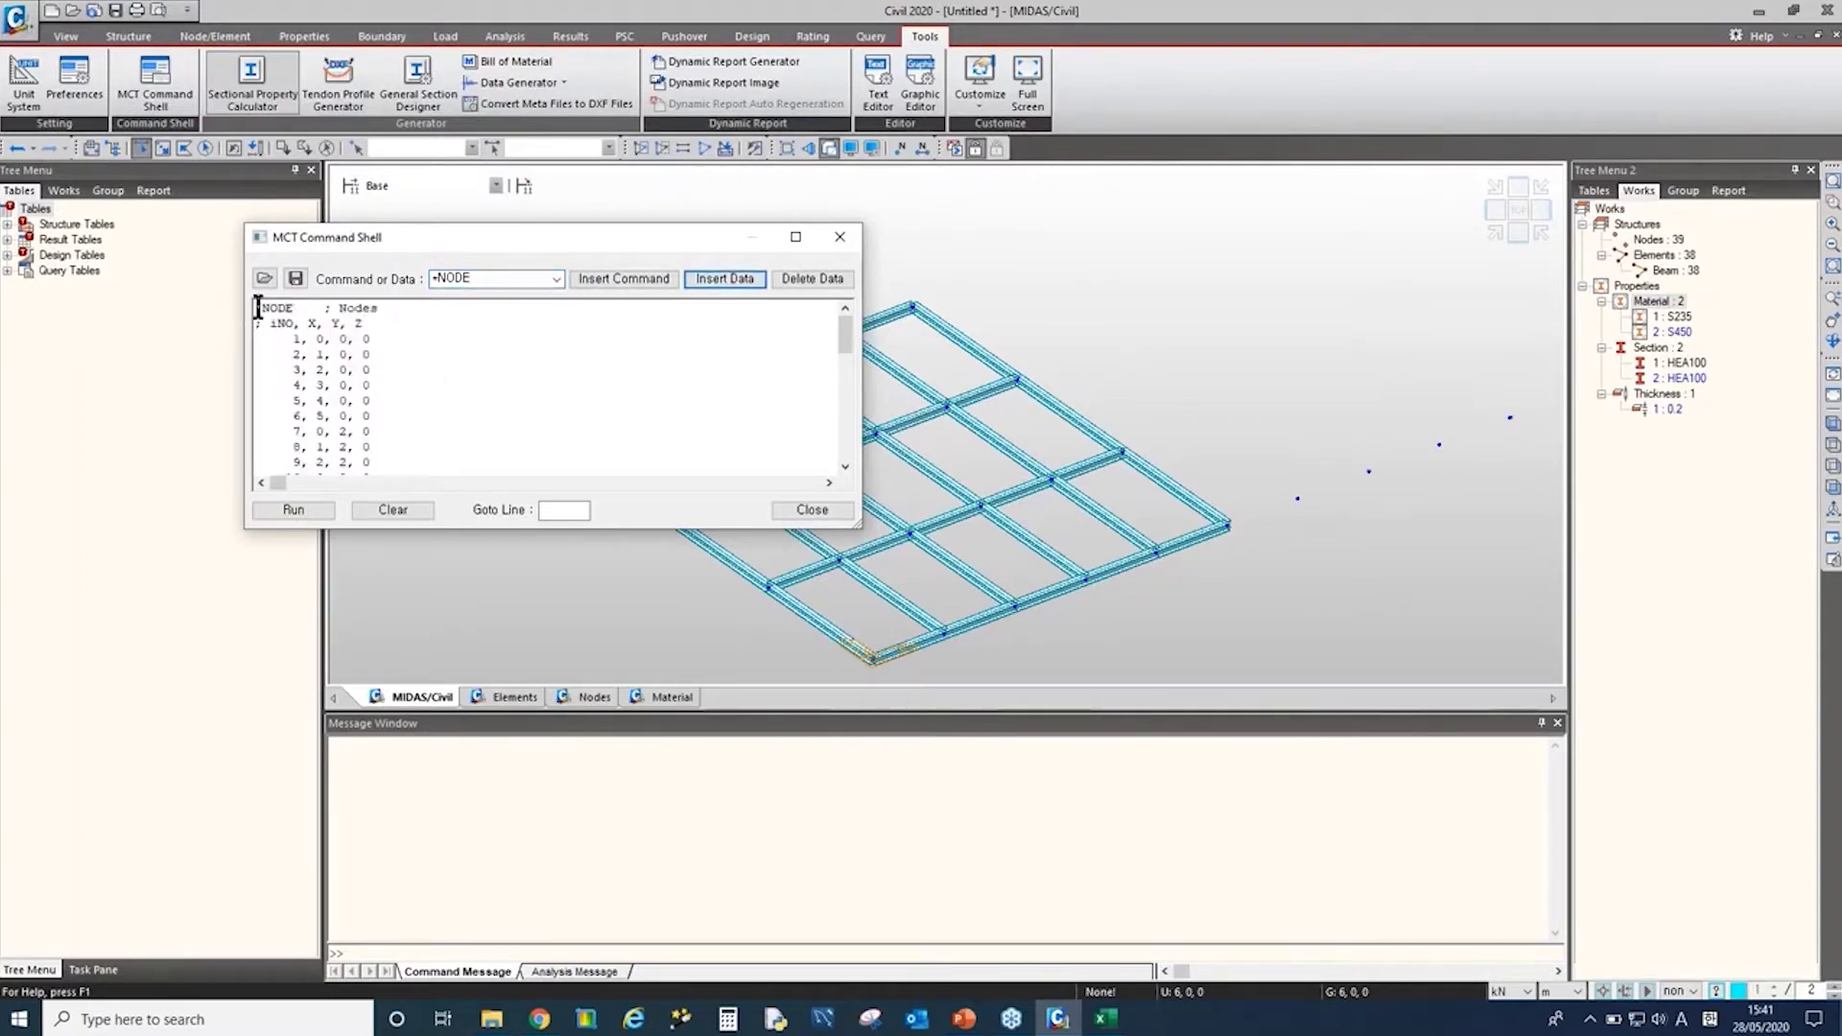
left_click_drag(257, 307, 322, 431)
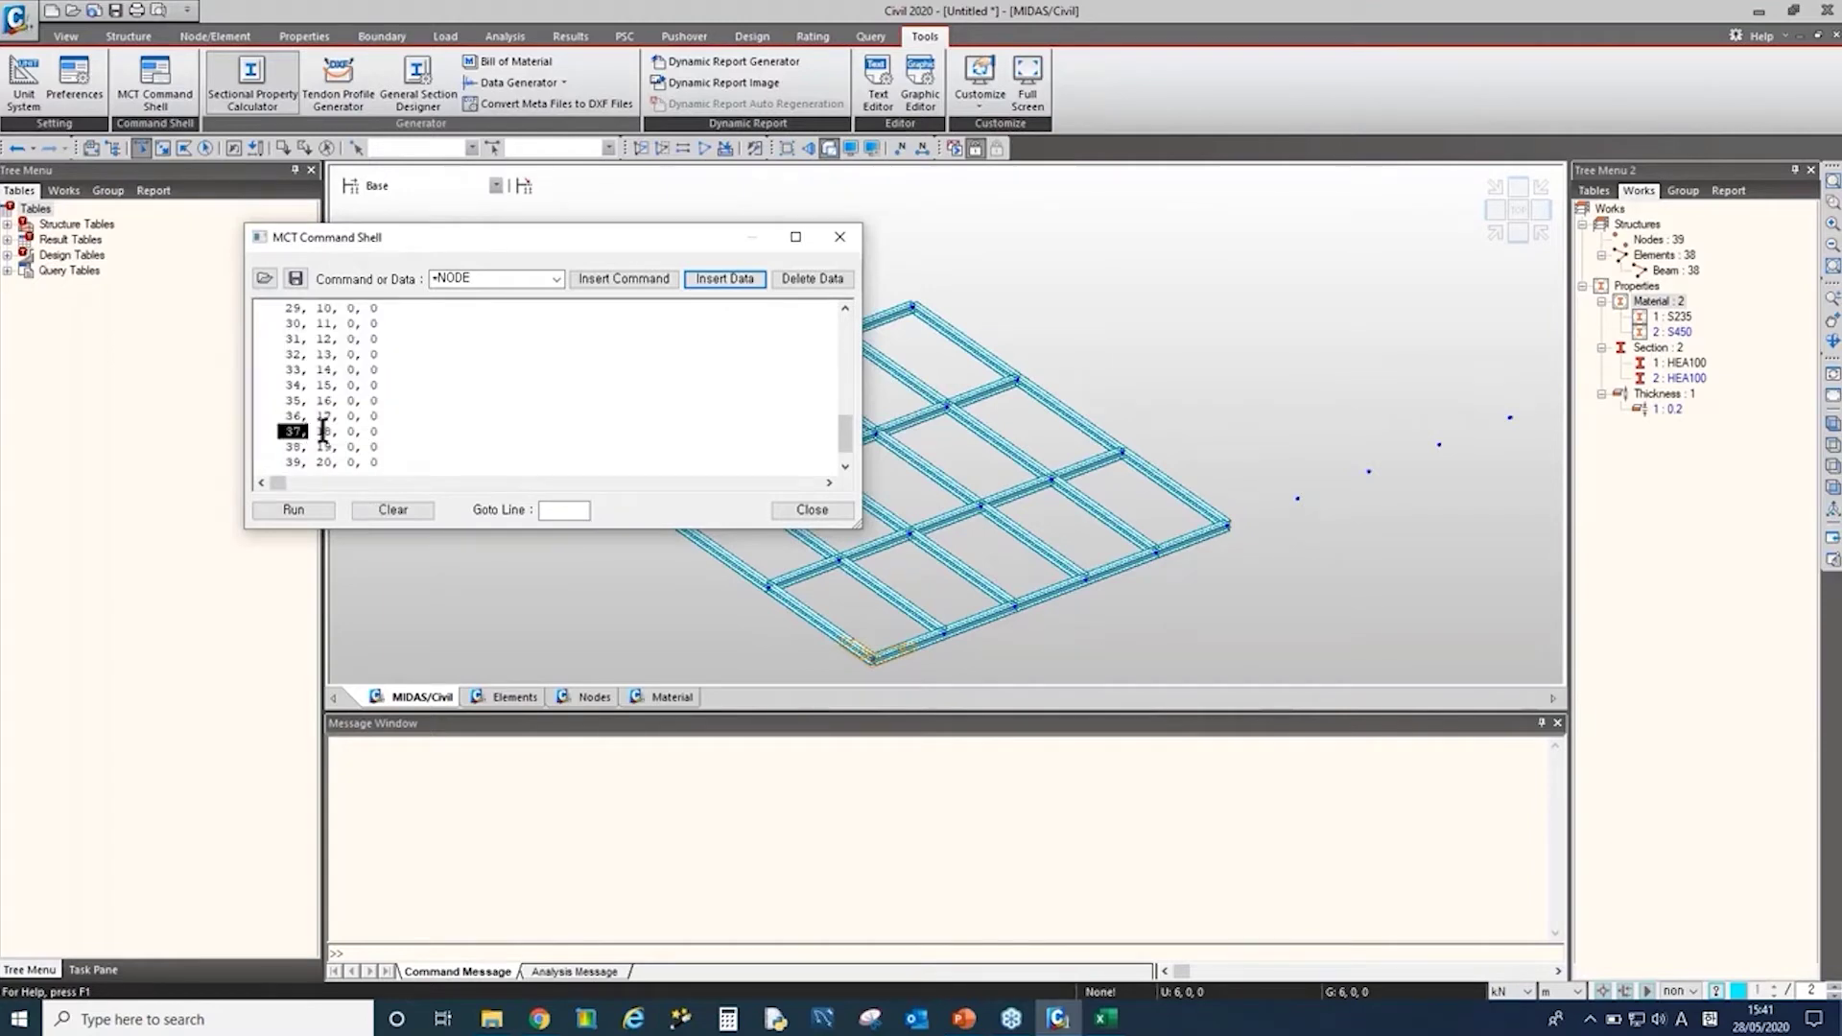
left_click(327, 430)
left_click_drag(318, 431, 396, 430)
left_click(401, 457)
Step: Copy the whole *NODE data block and paste it into a new Excel sheet
key("ctrl+a")
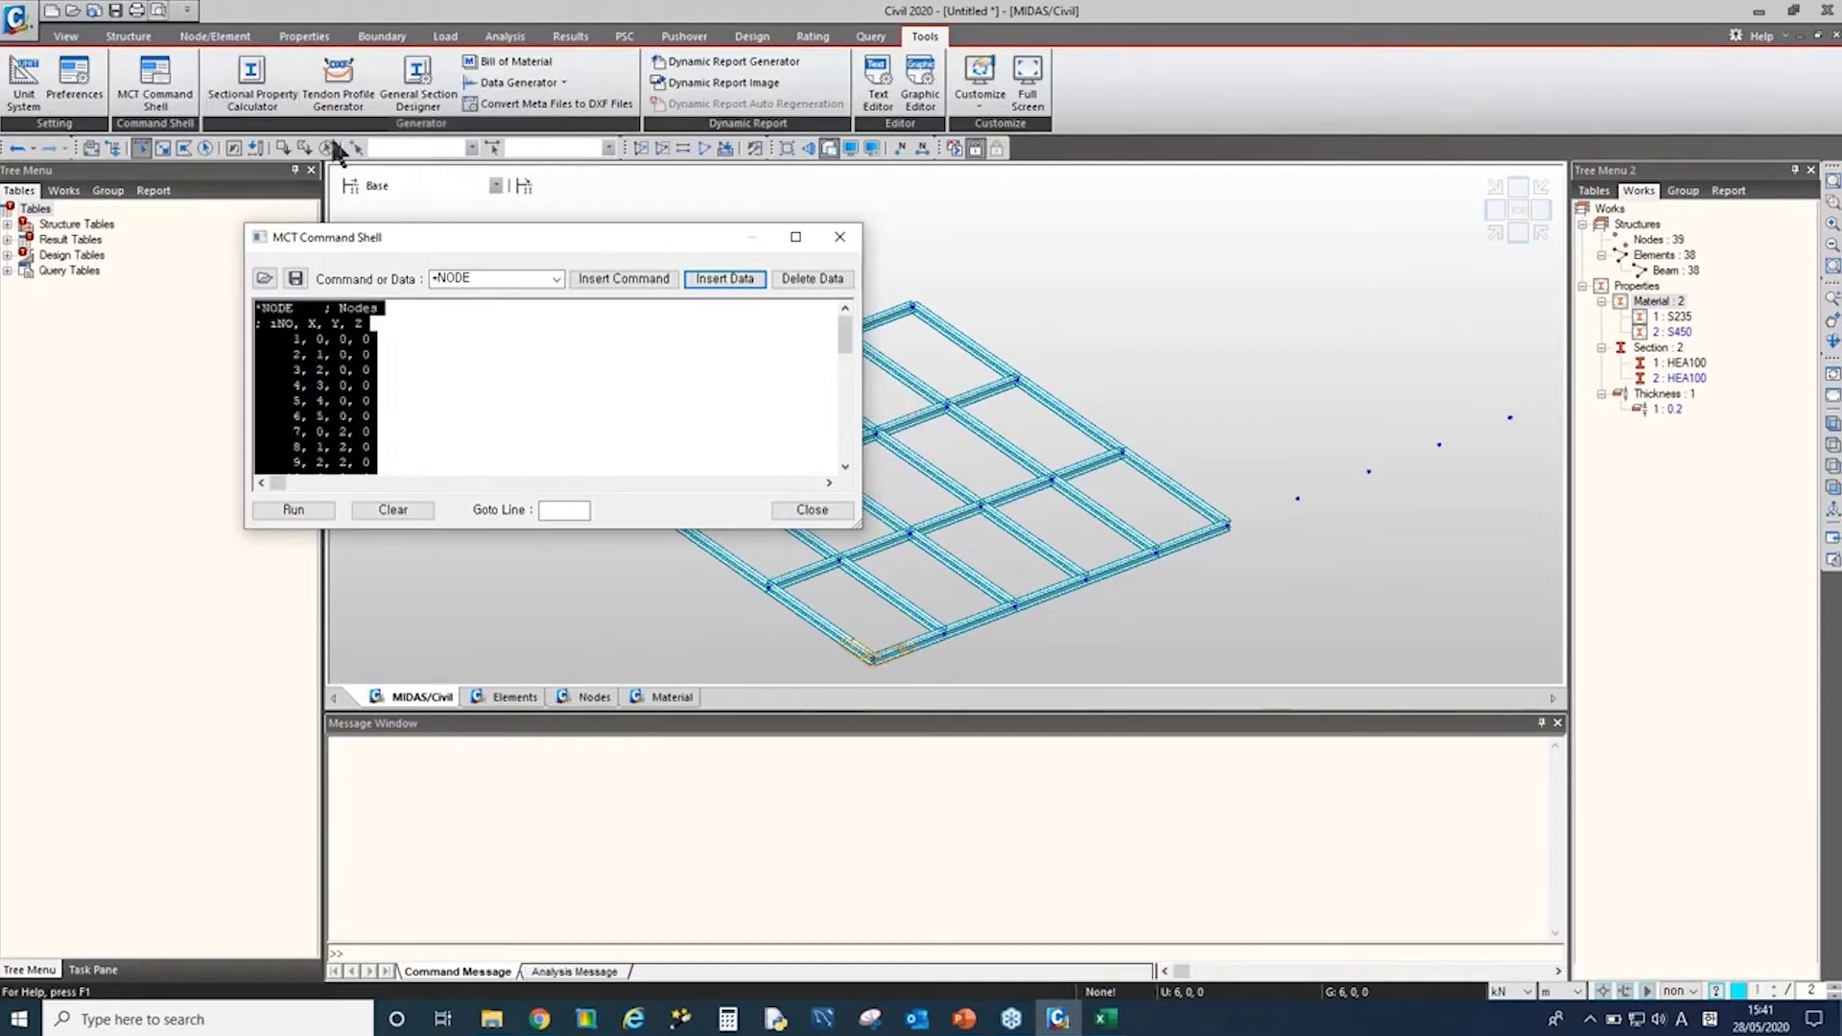
left_click(1105, 1017)
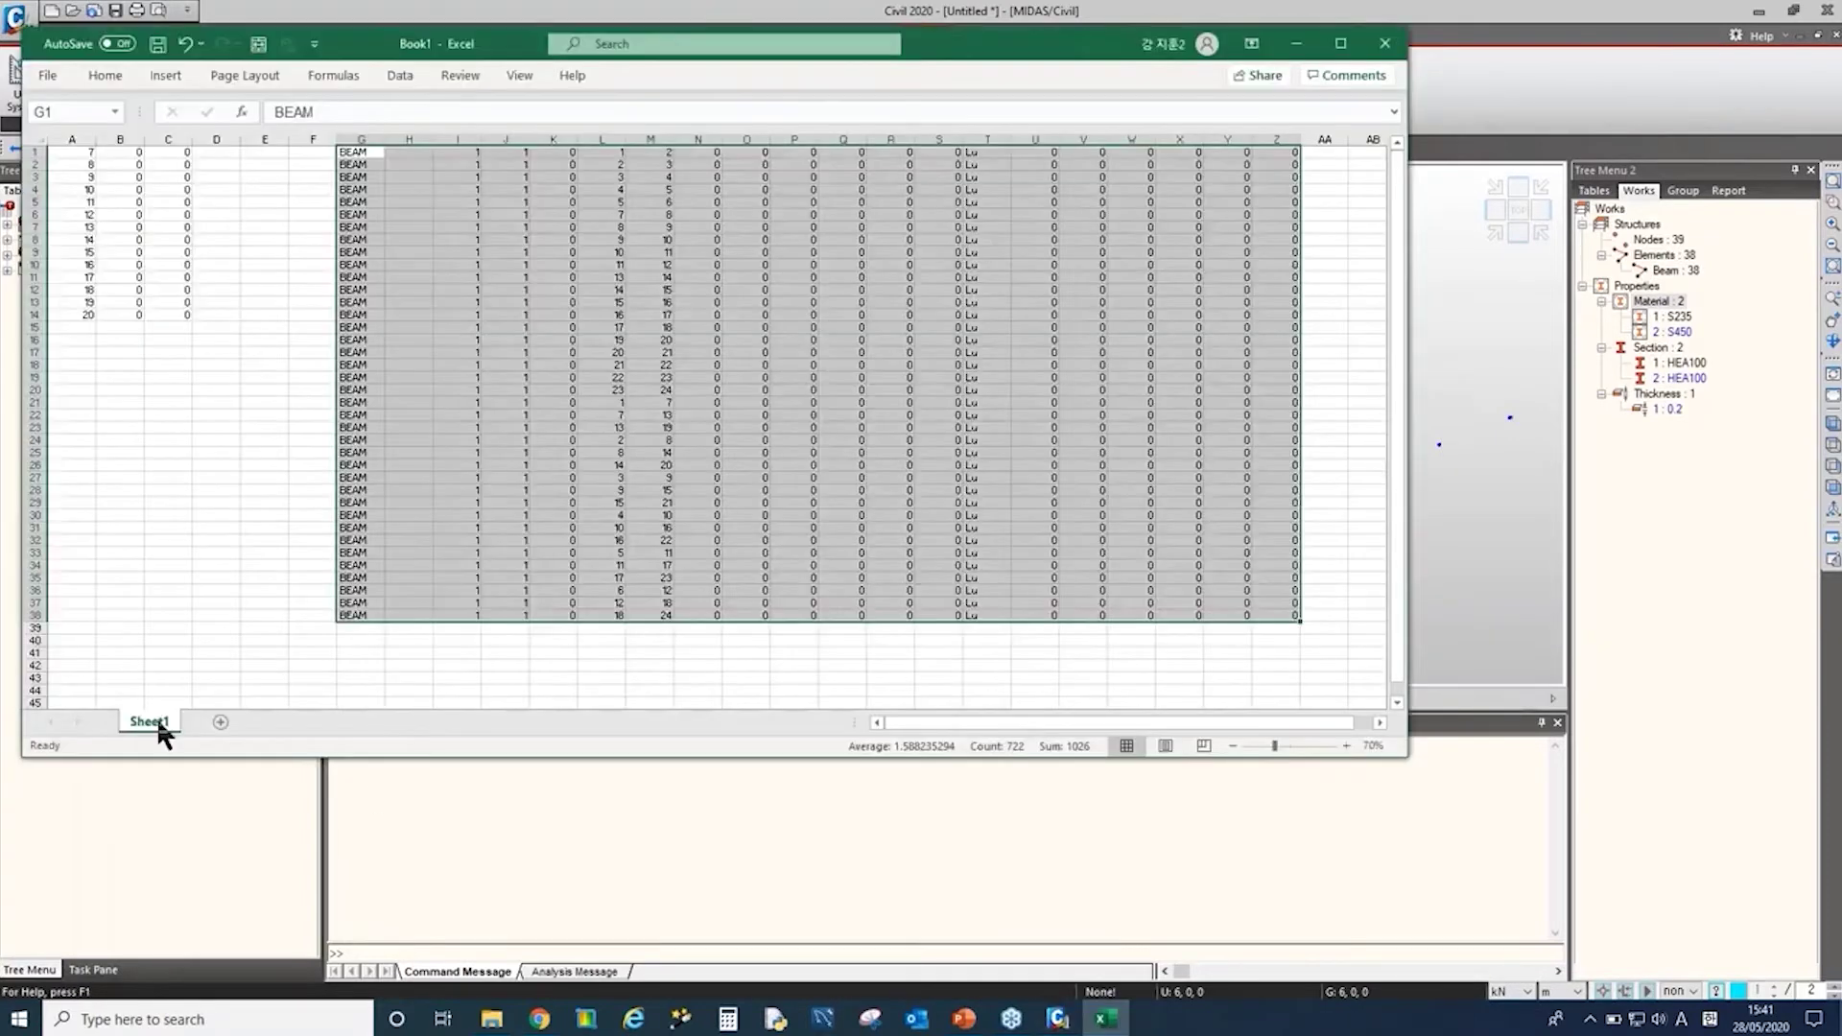
left_click(220, 723)
key("ctrl+v")
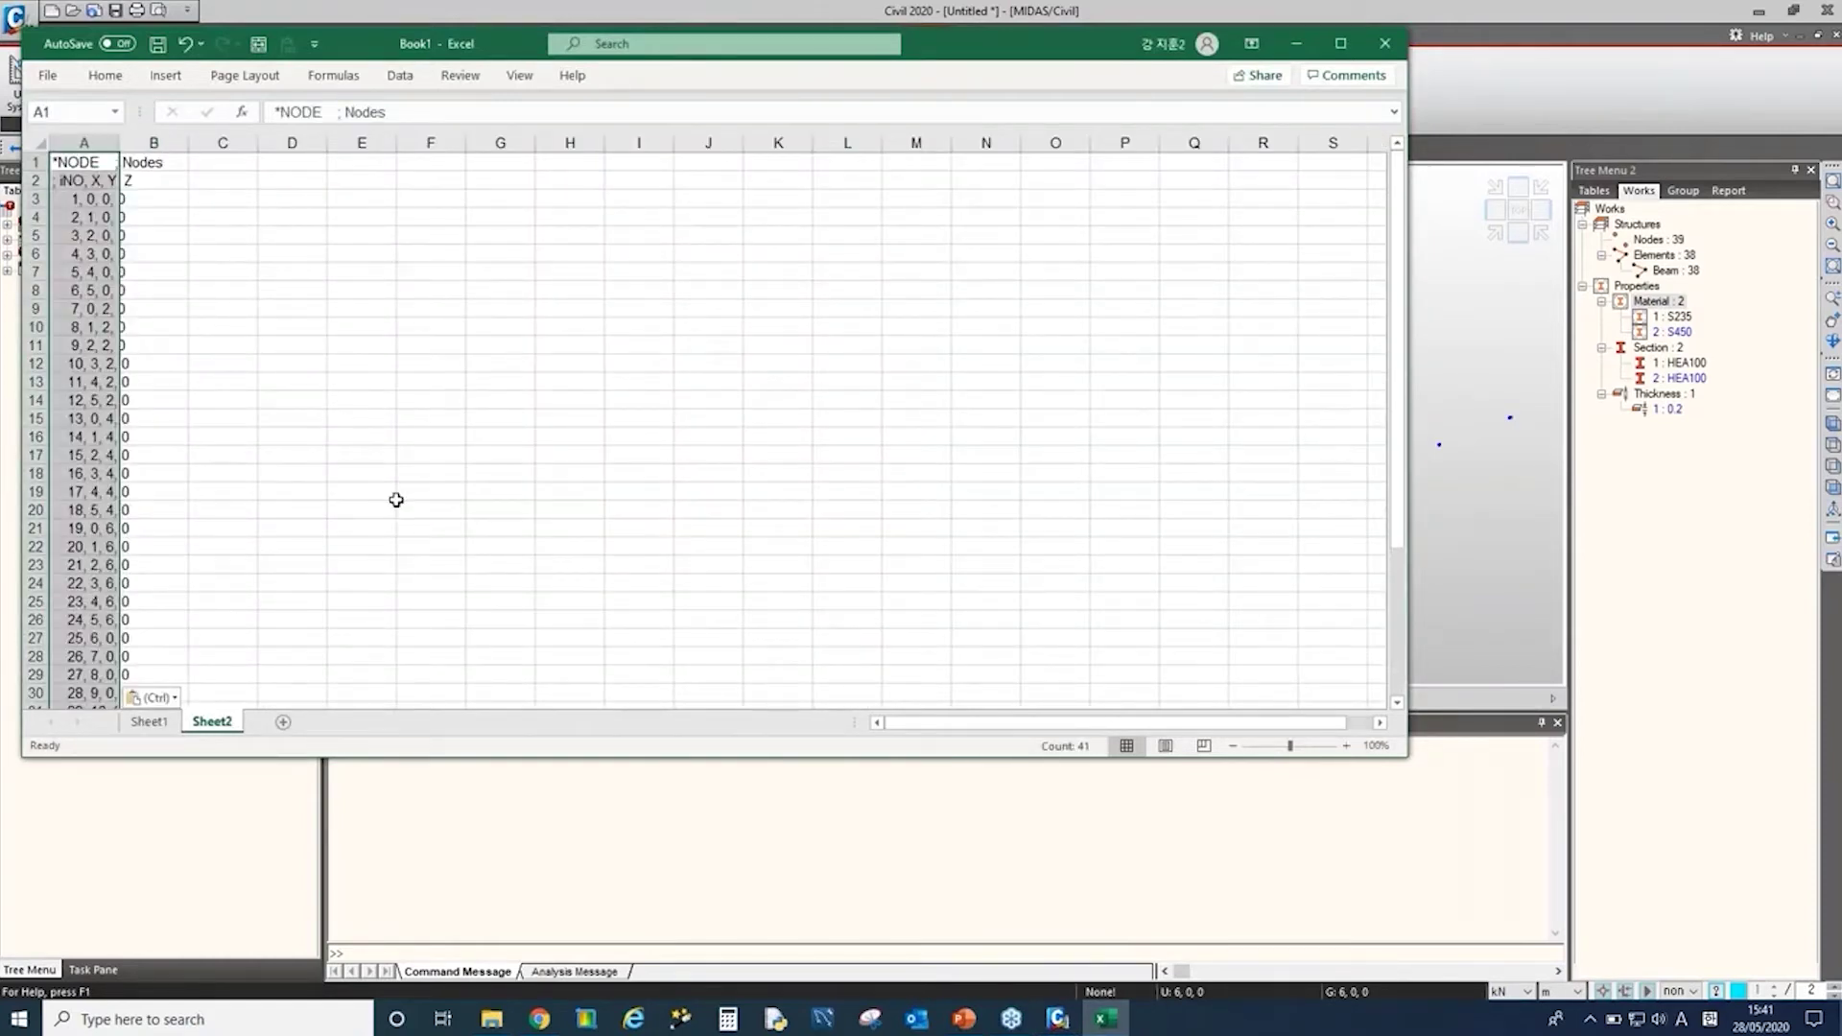
Step: Close the MCT Command Shell in MIDAS Civil and delete all nodes from the model
key("alt+Tab")
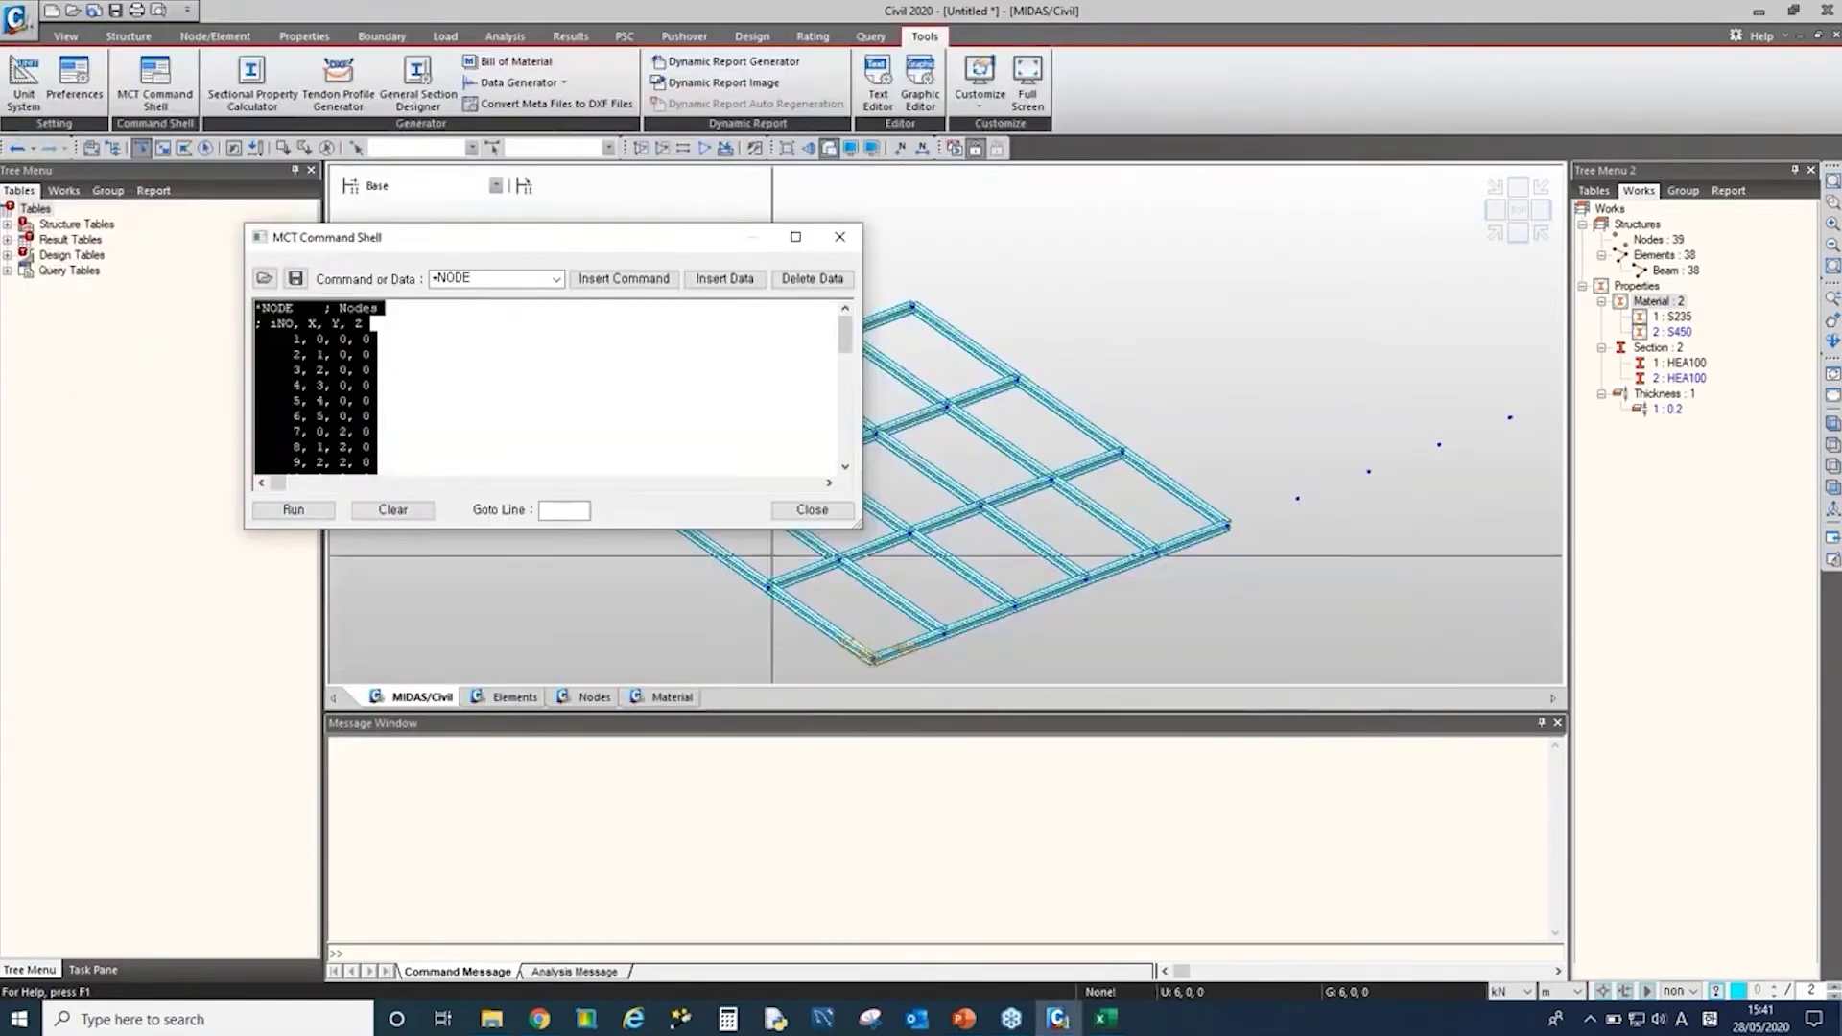
left_click(812, 511)
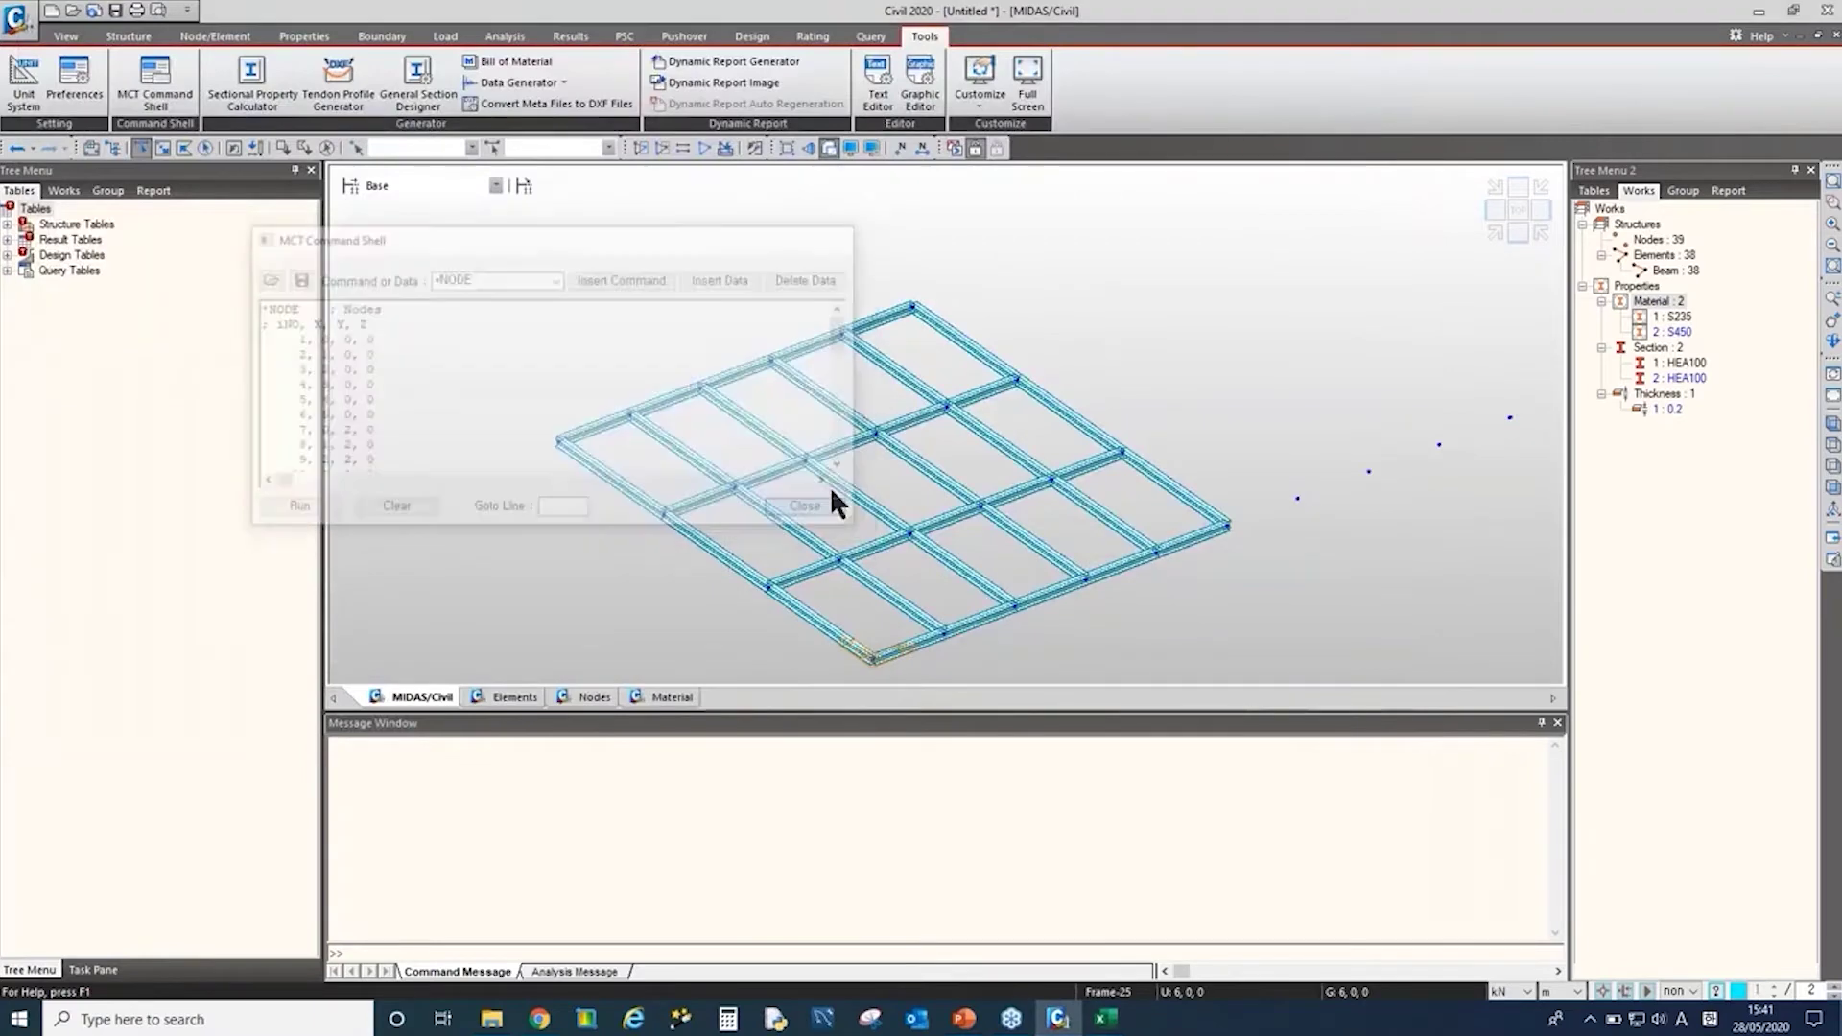
left_click(1667, 241)
key("Delete")
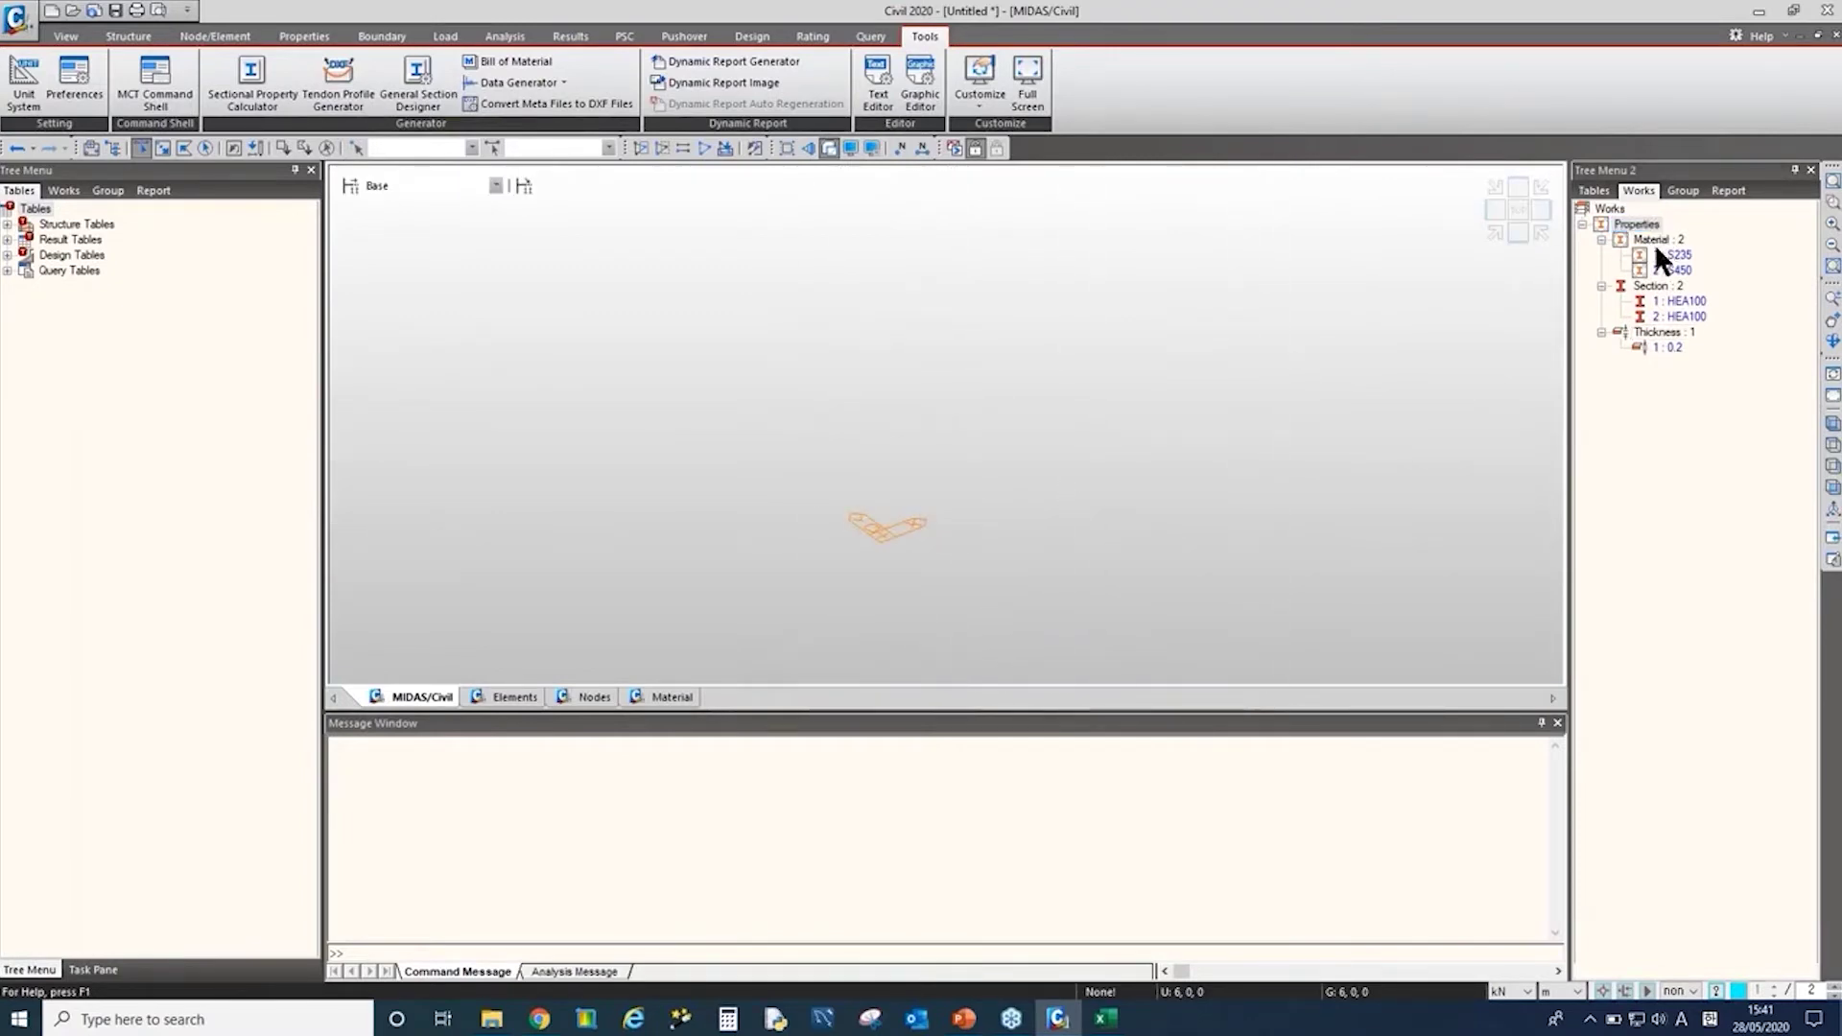
Step: Copy the *NODE data from Sheet2 in Excel, paste it into the MCT Command Shell, run it and close the shell
left_click(1105, 1020)
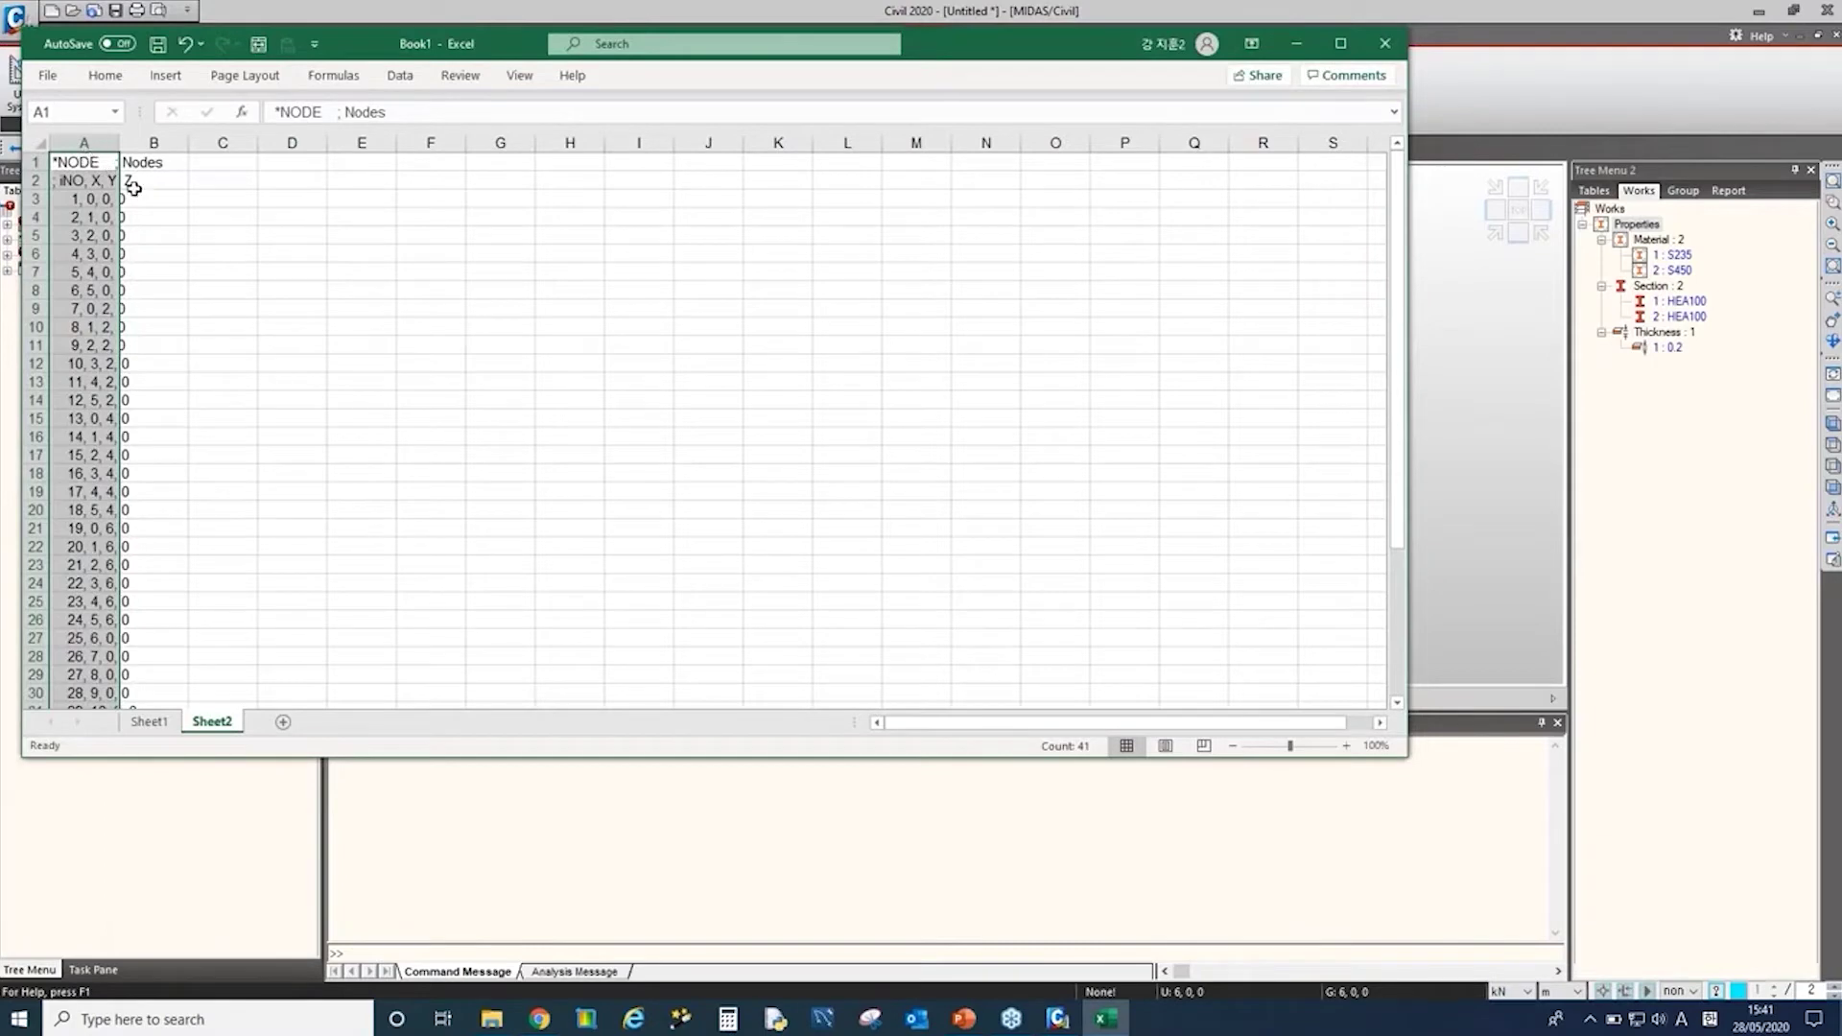
key("ctrl+c")
left_click(418, 19)
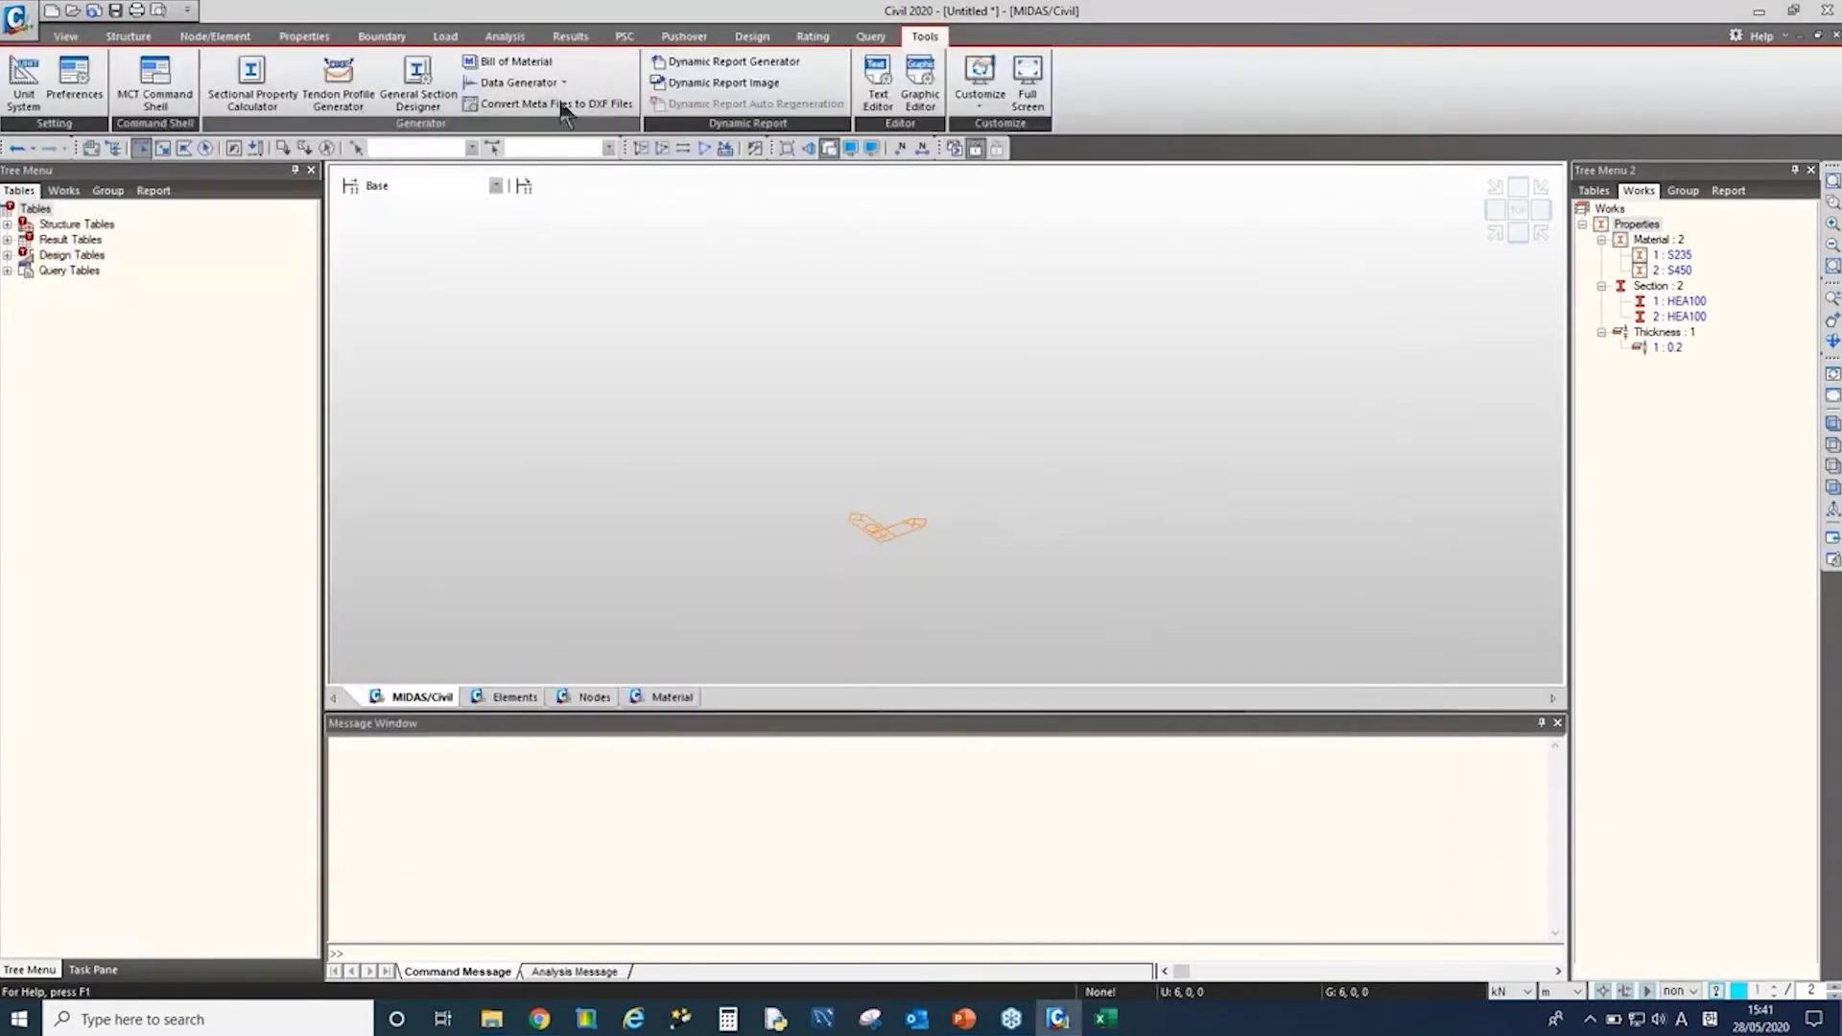
left_click(184, 112)
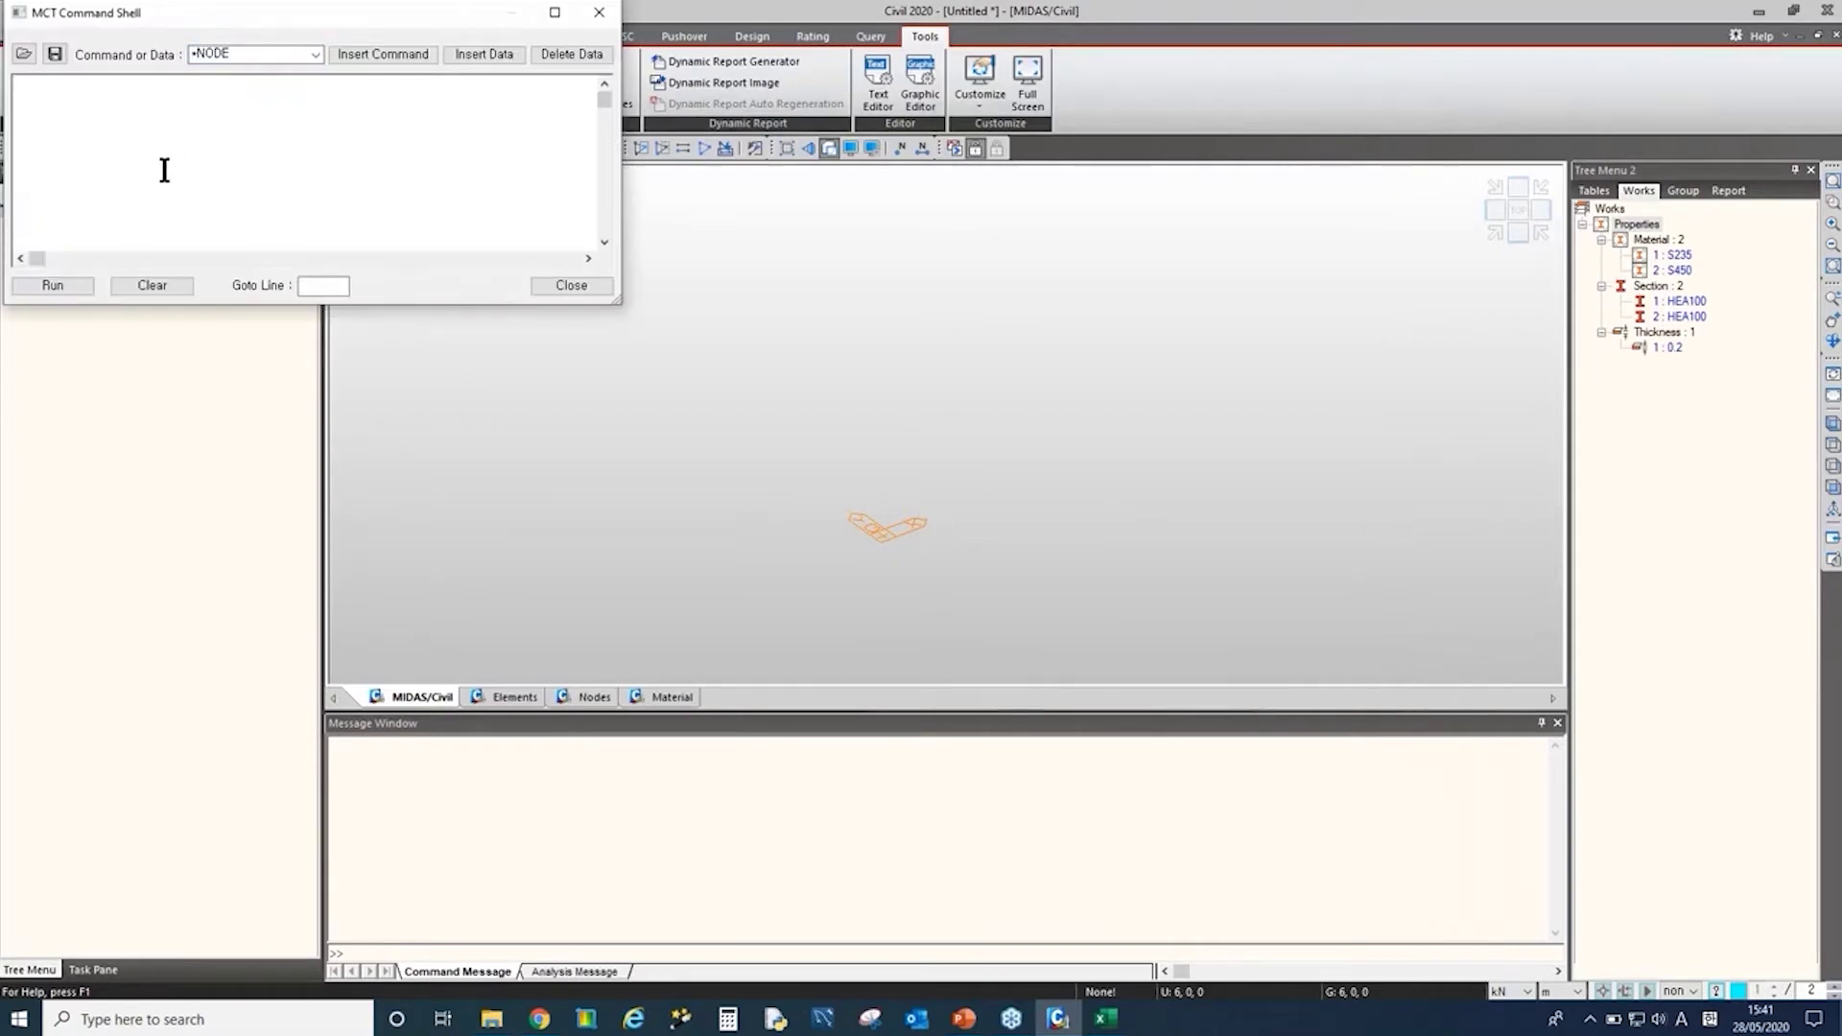
left_click(164, 169)
key("ctrl+v")
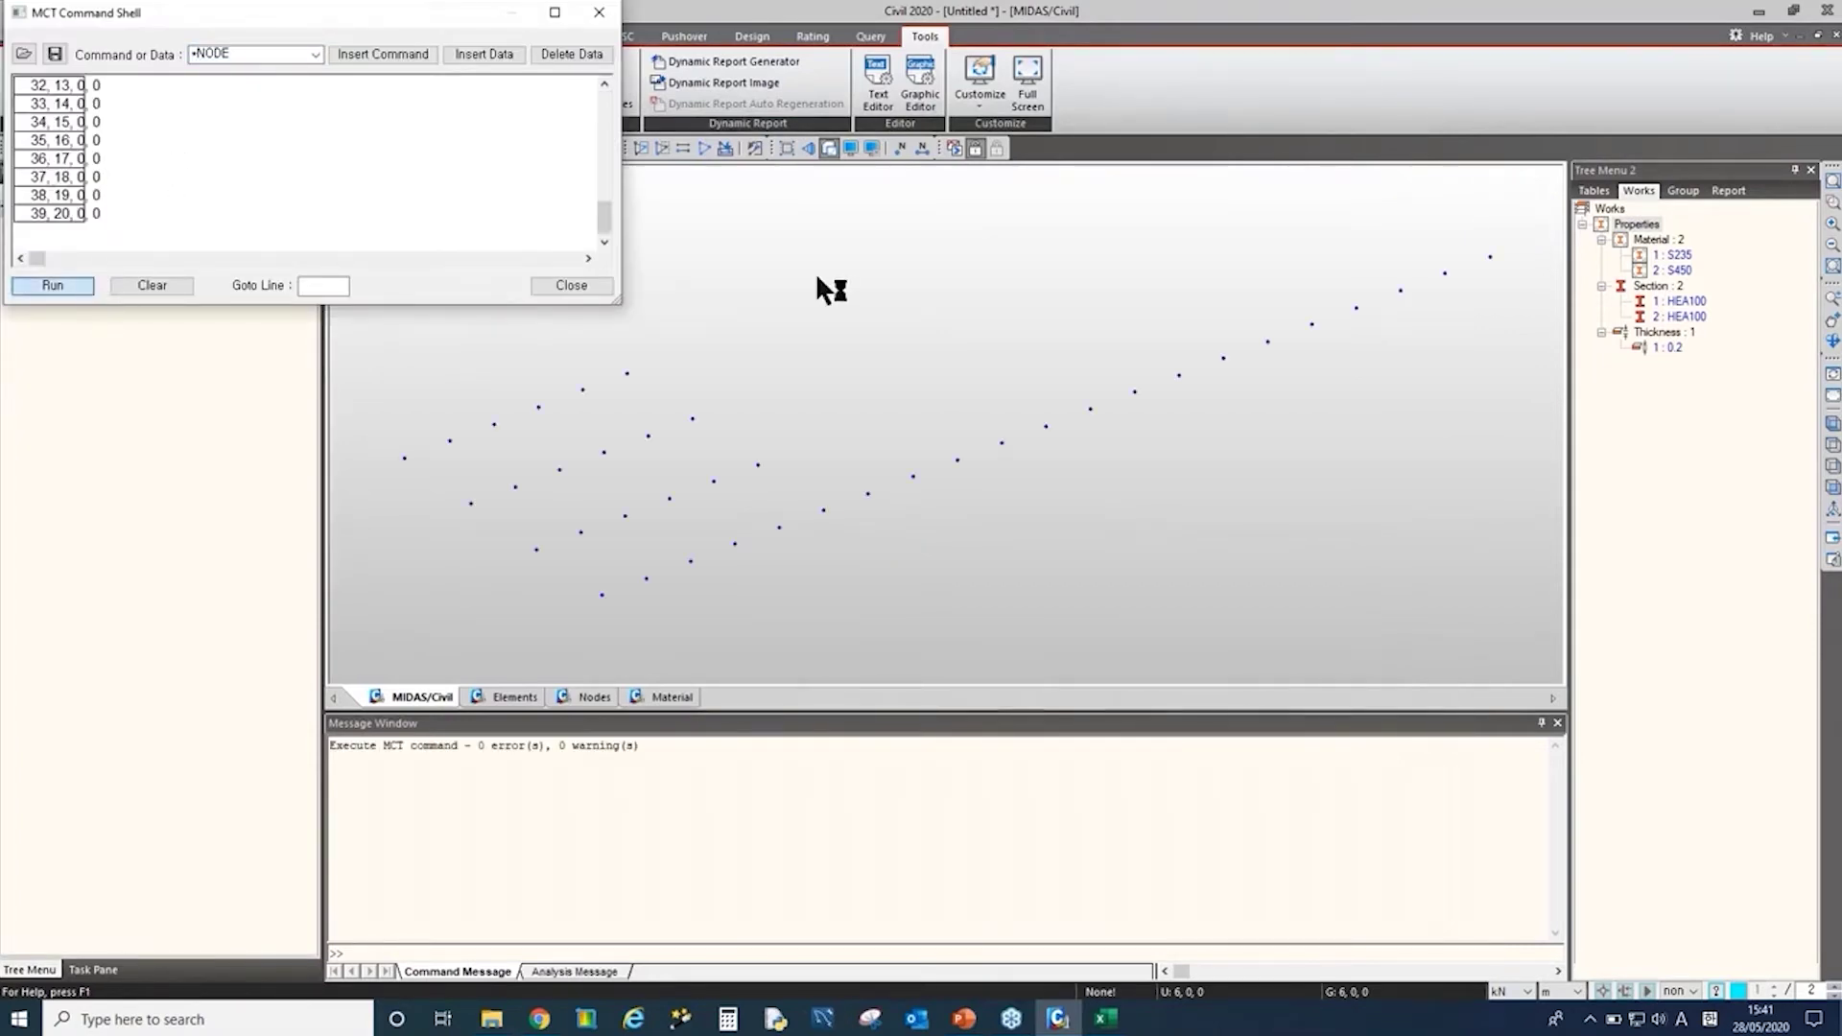
left_click(576, 286)
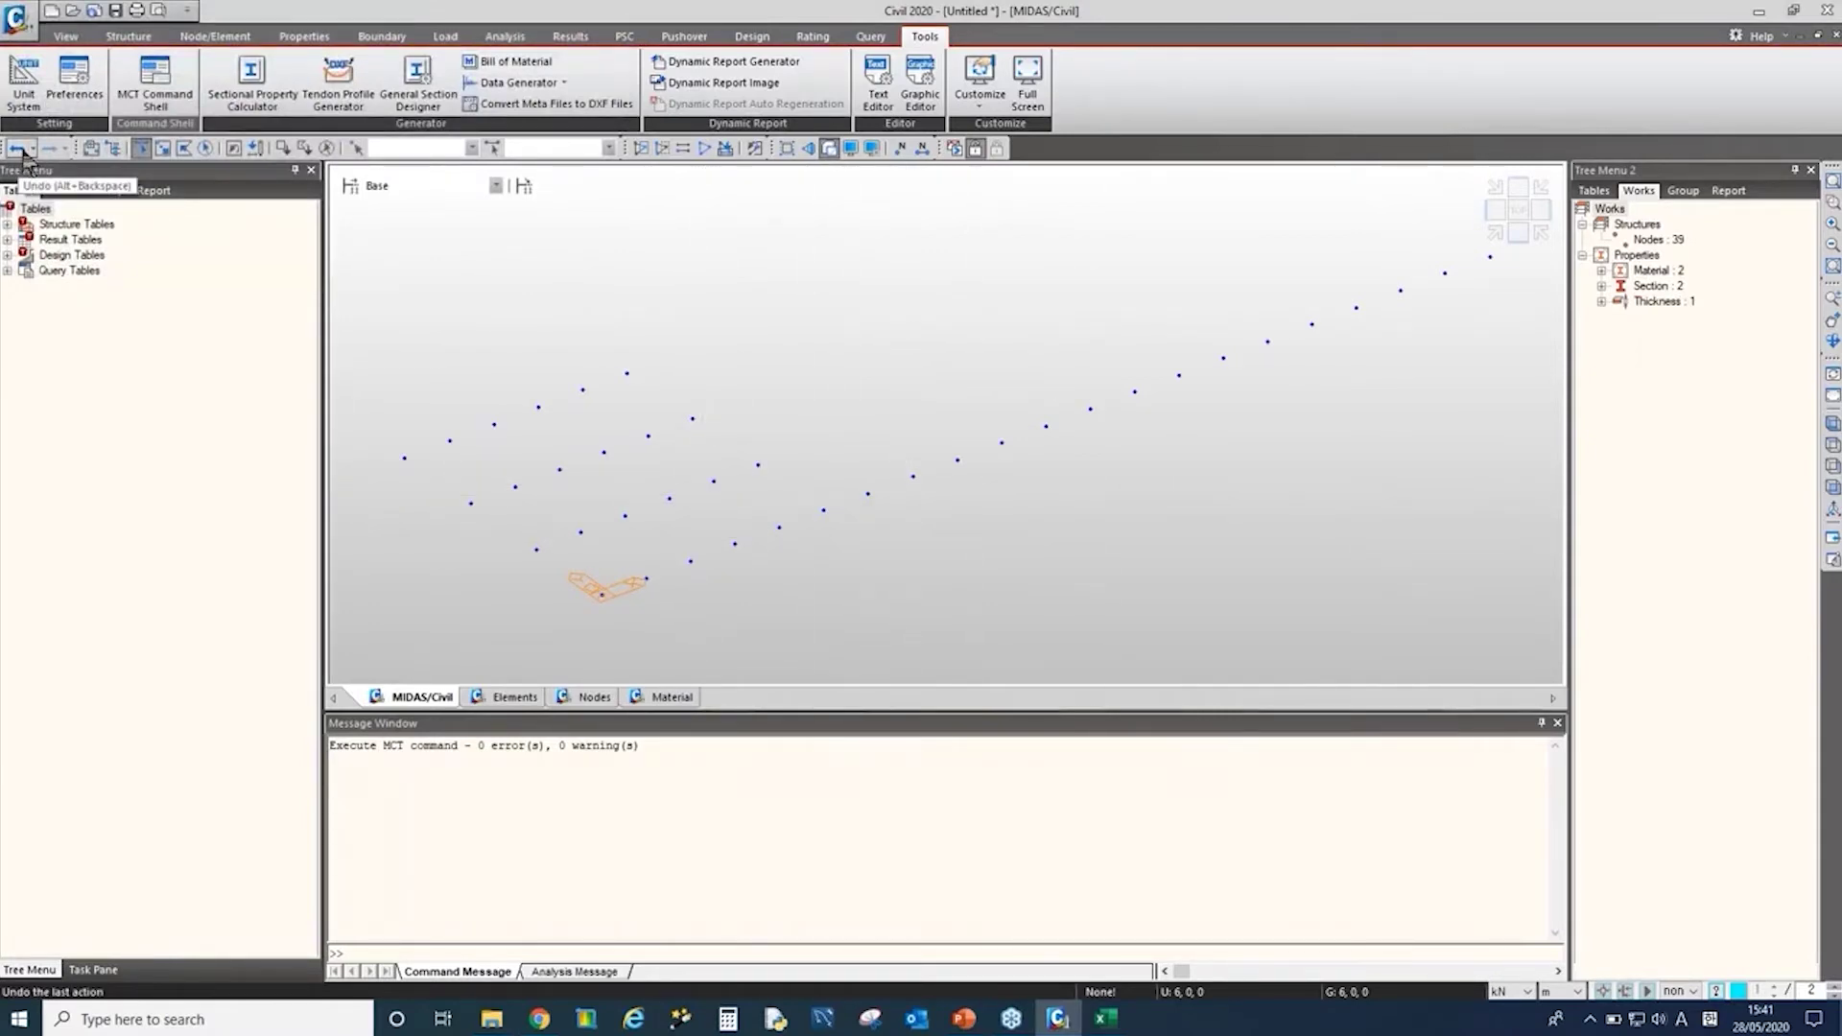
Step: Examine the end of the node list in Sheet2 in Excel, where additional nodes can be entered, and minimize the workbook
left_click(1103, 1020)
scroll(362, 427, "down", 6)
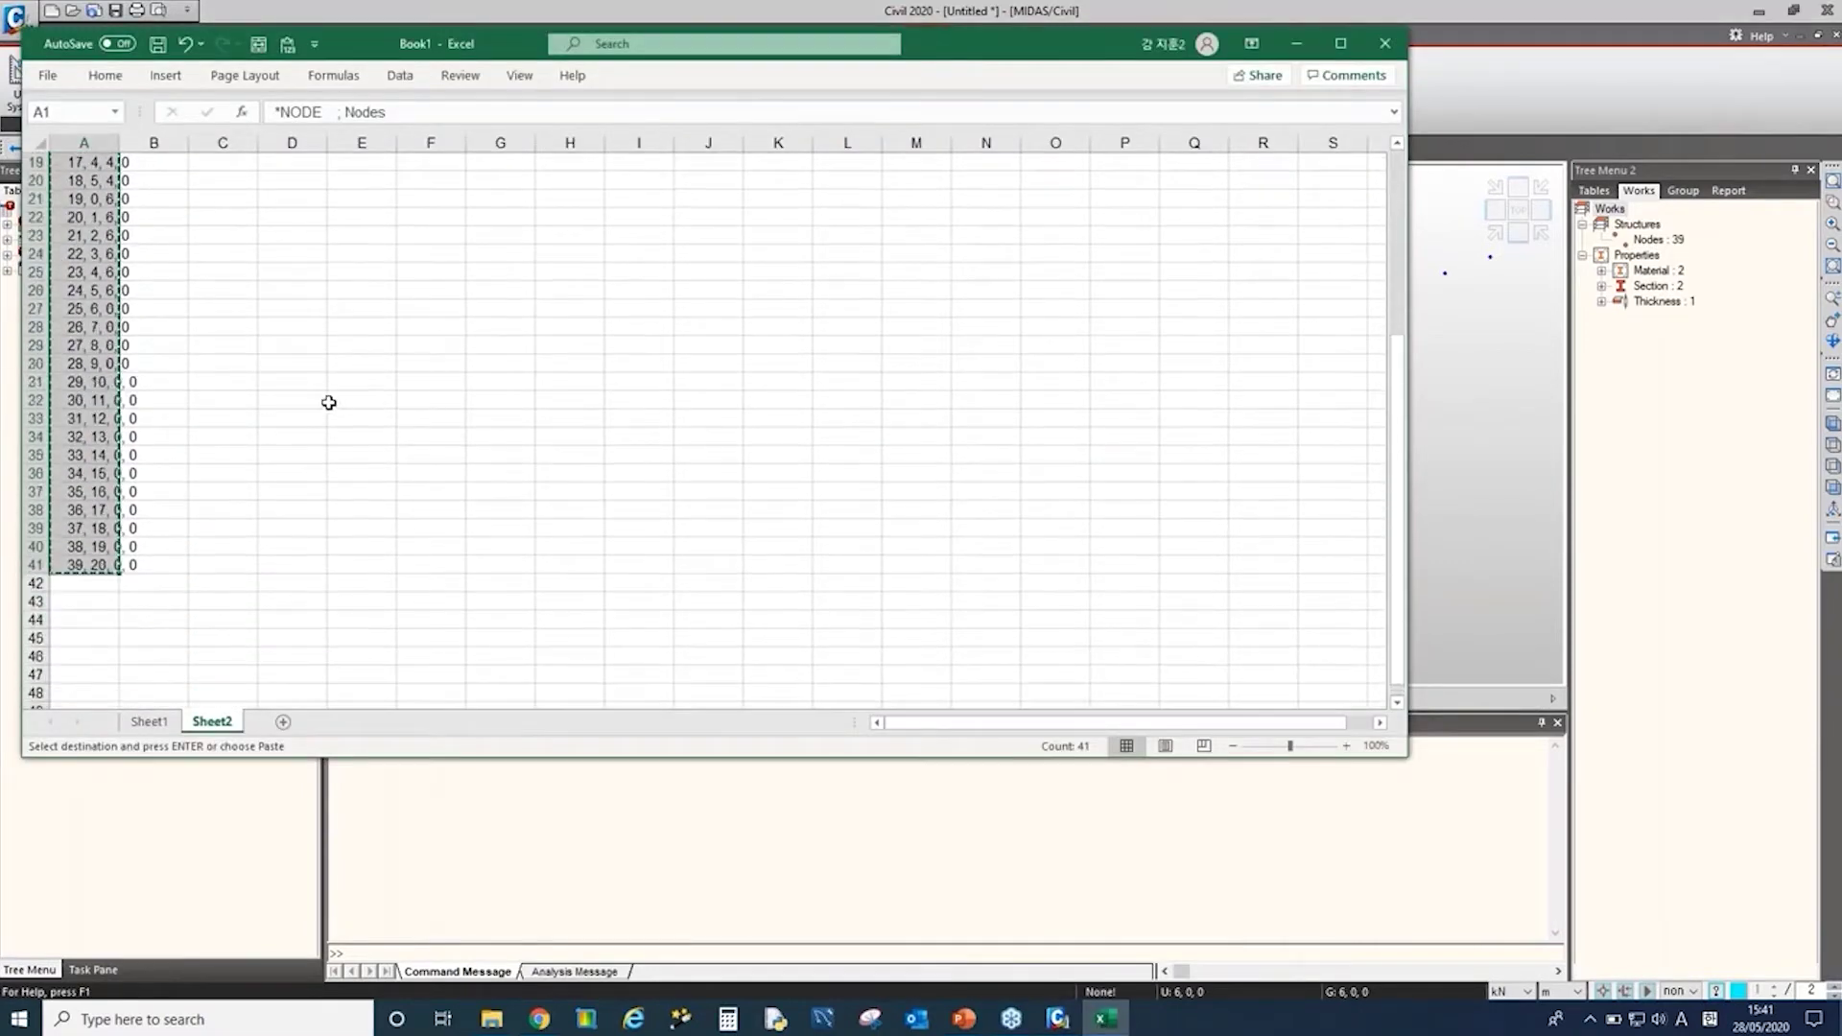
scroll(328, 402, "down", 1)
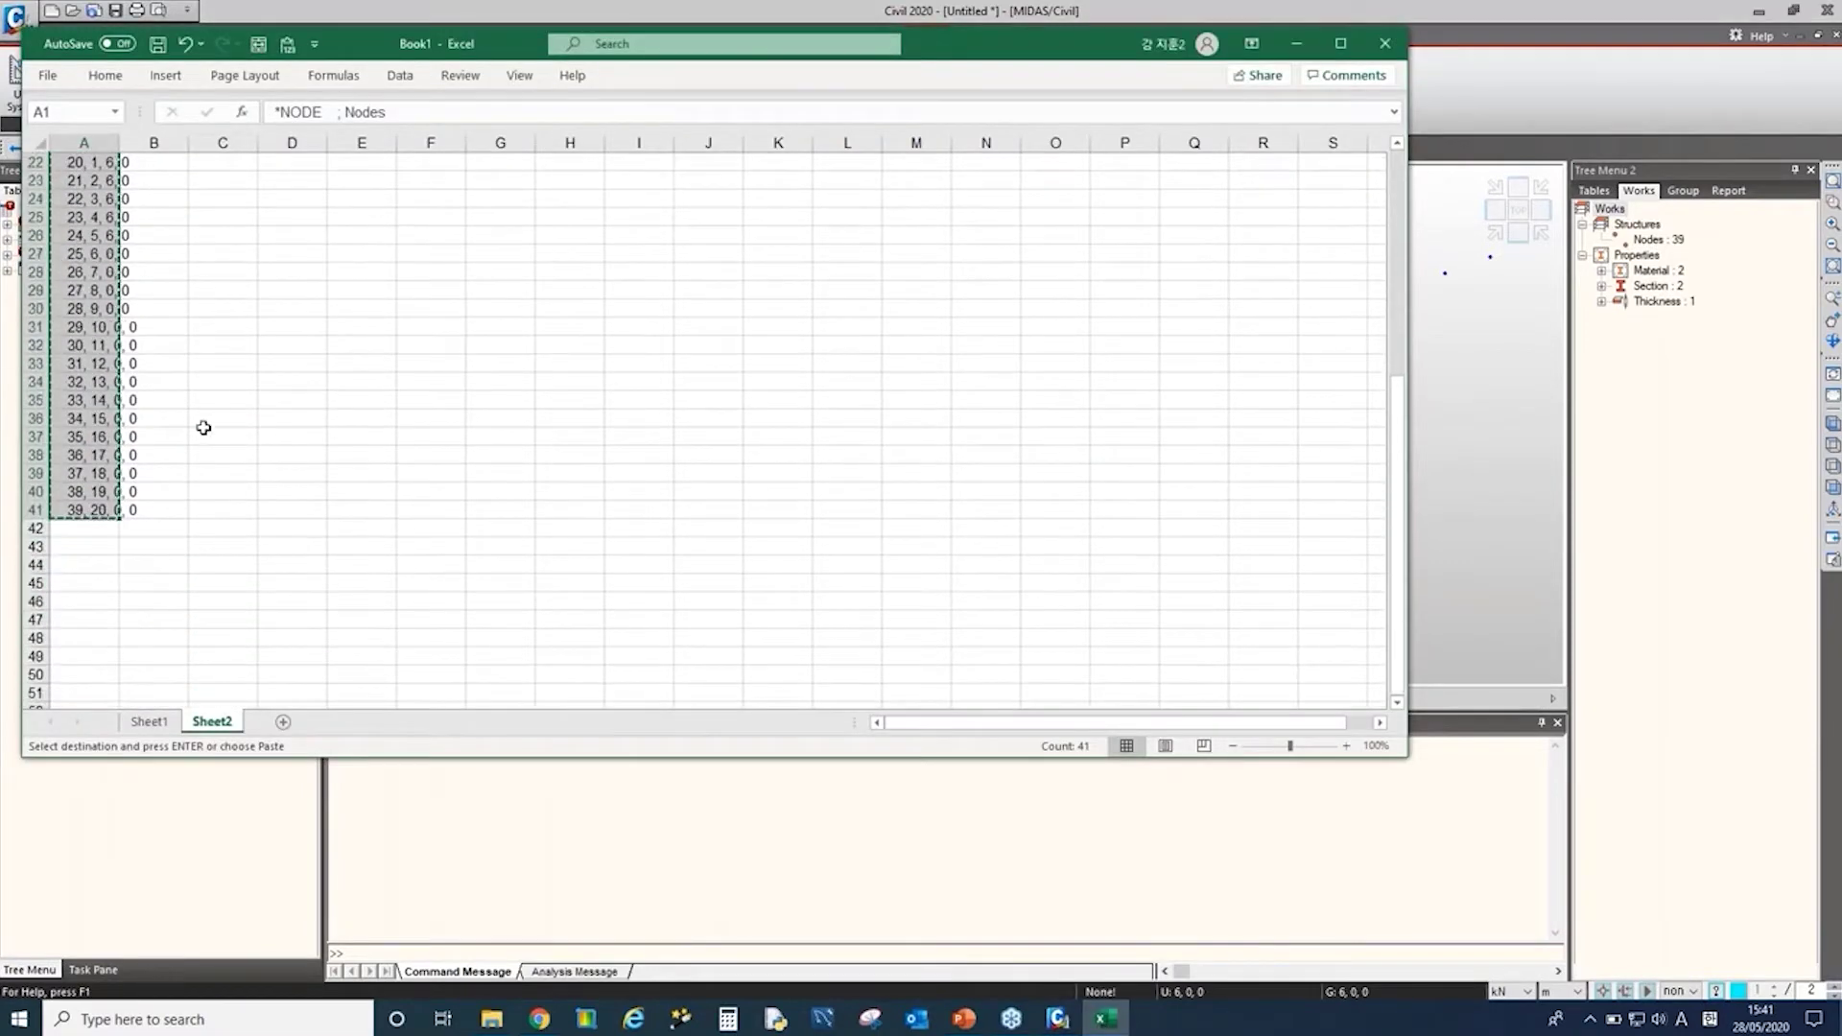
left_click(77, 537)
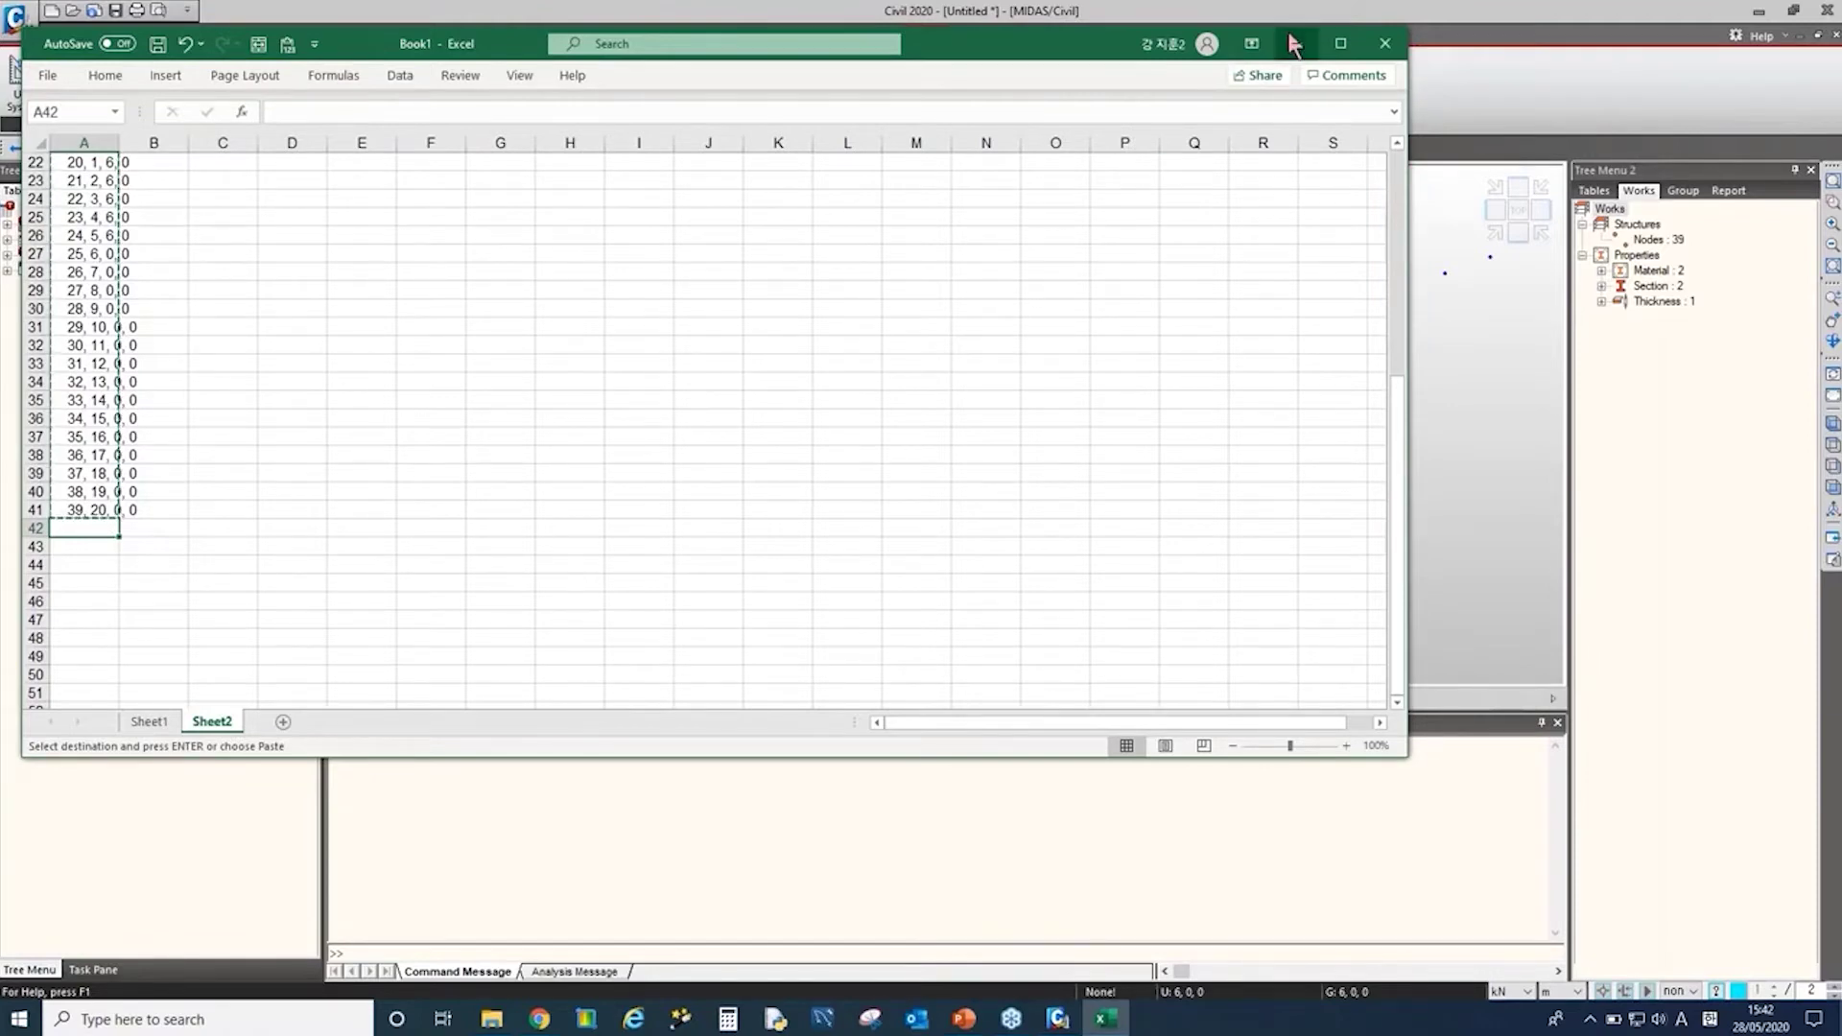
left_click(1294, 43)
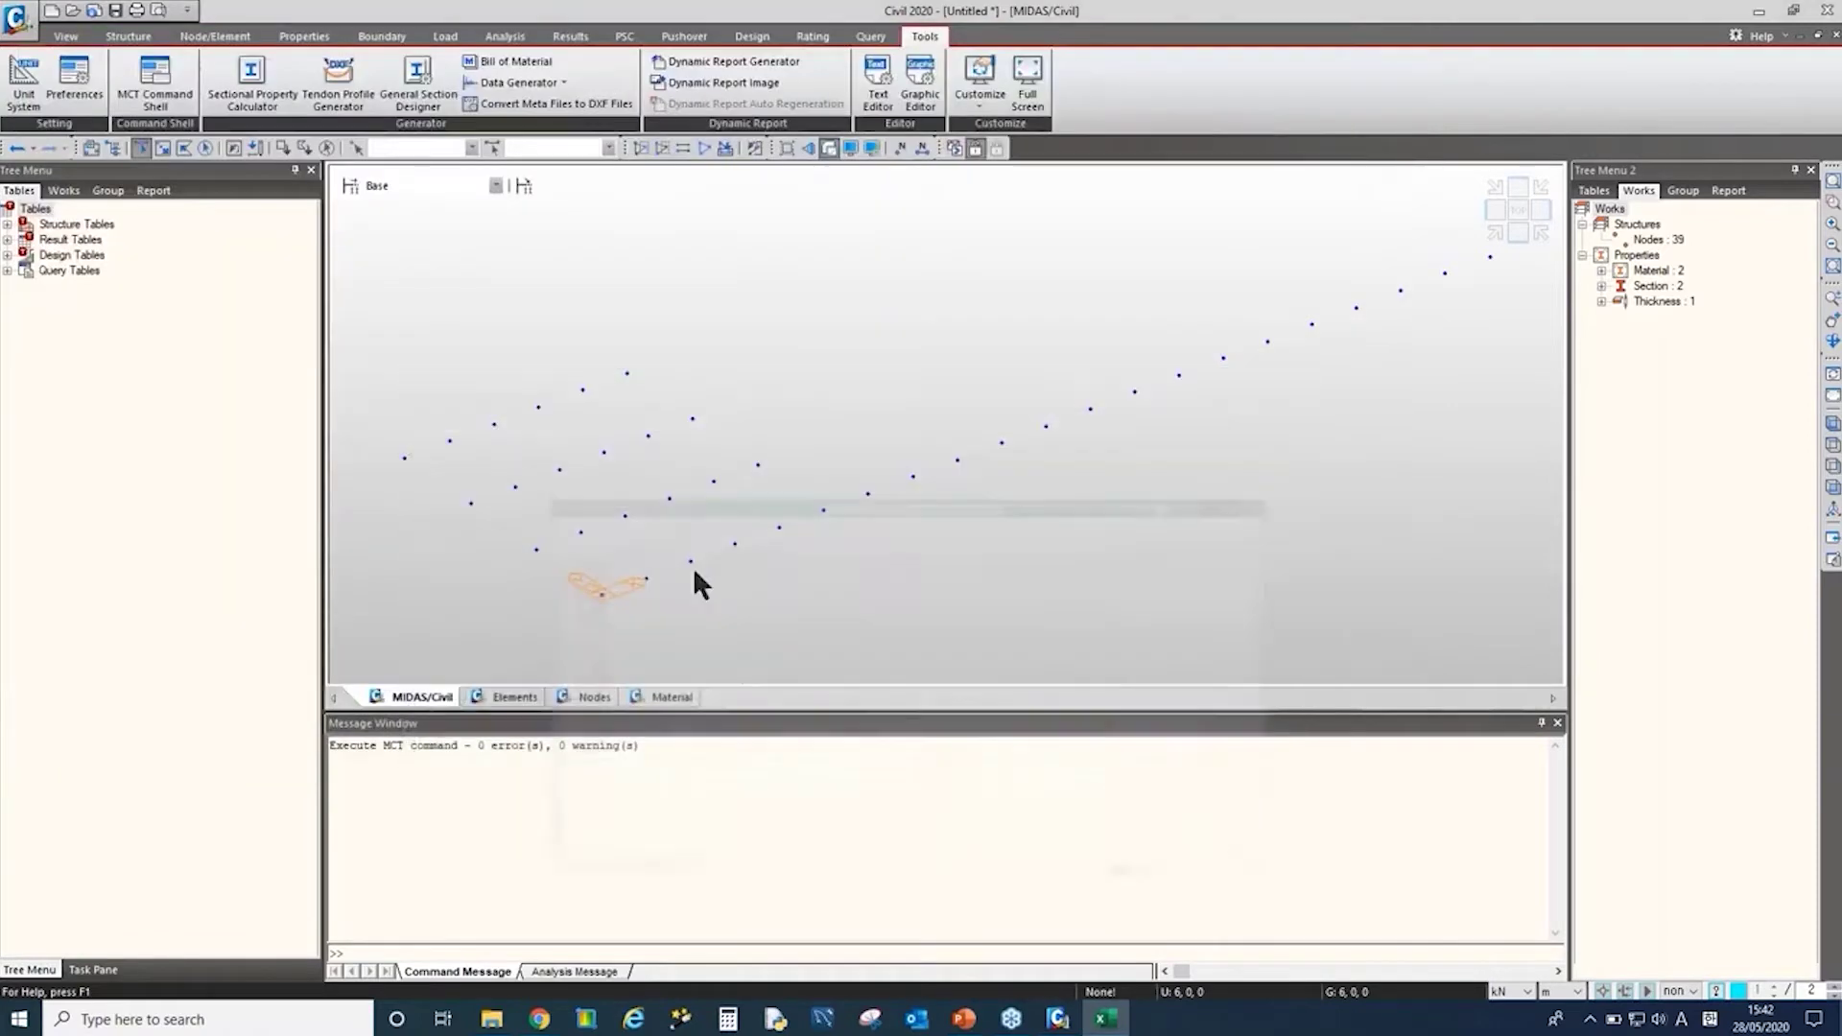
Step: Undo the MCT command run and the node deletion to restore the grillage
left_click(18, 148)
left_click(48, 149)
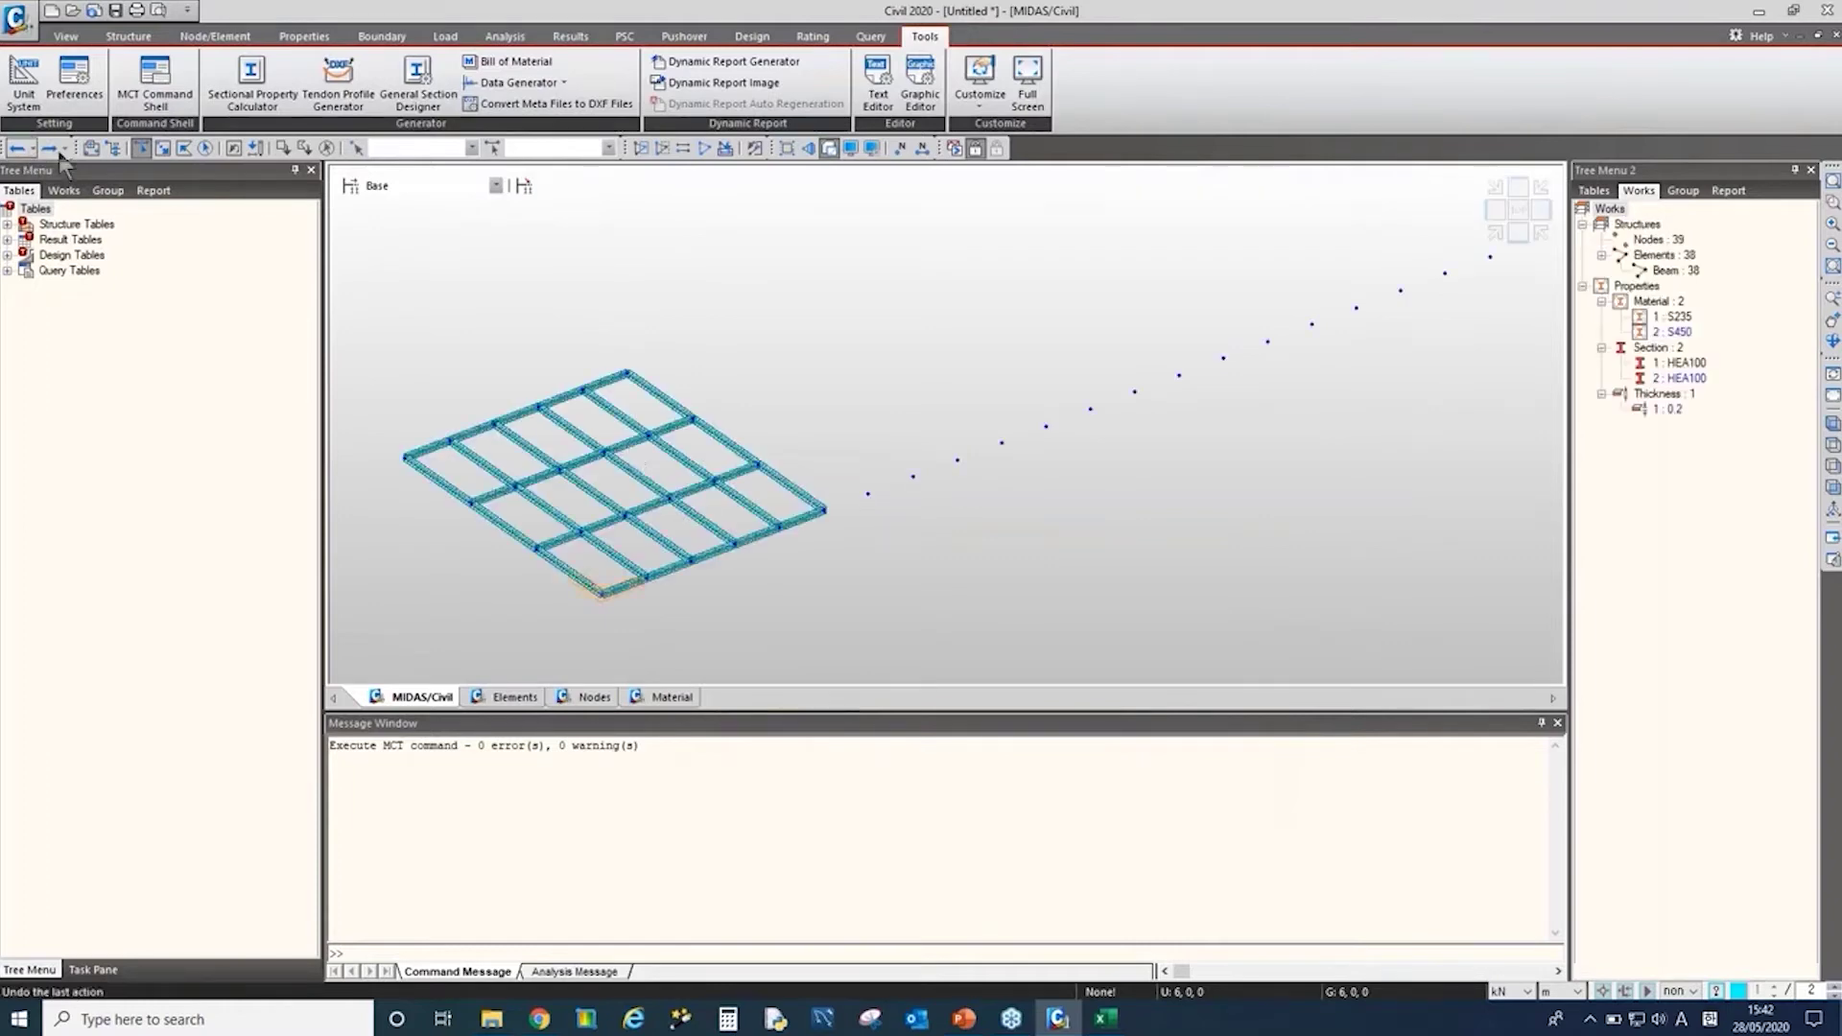
Step: Insert the model's *ELEMENT data in the MCT Command Shell and copy the whole listing
left_click(169, 102)
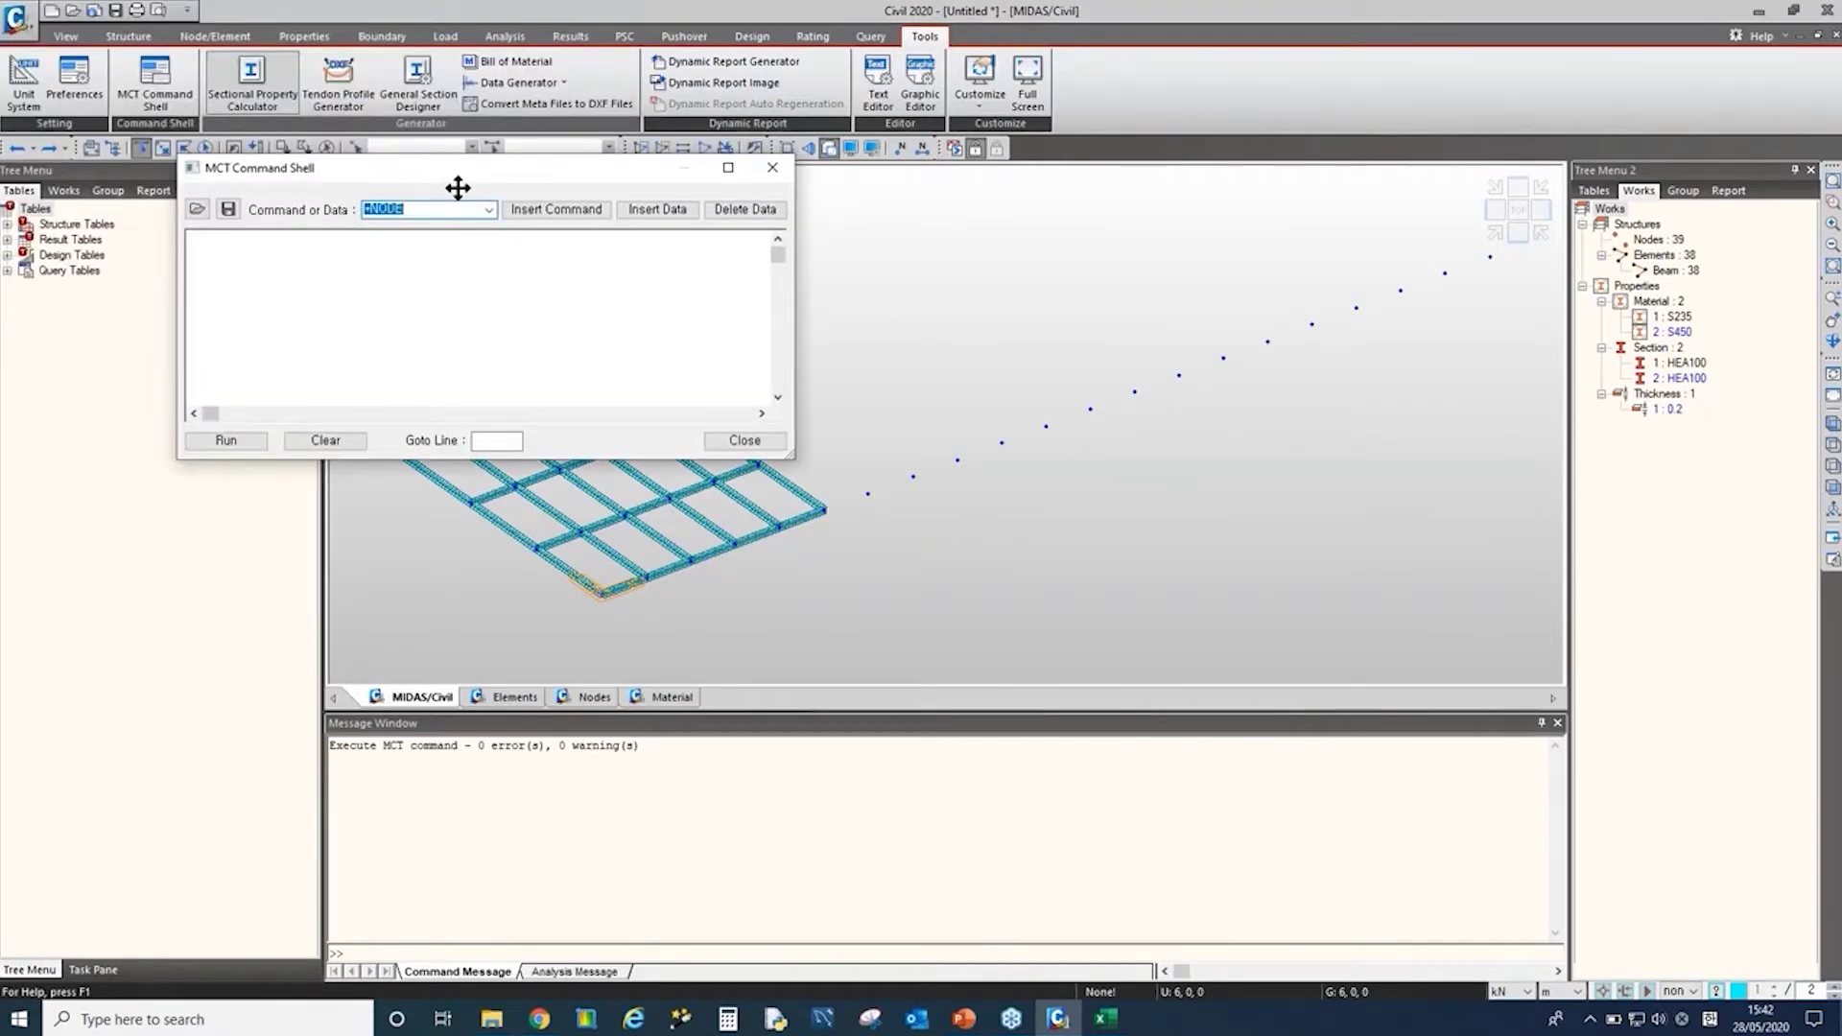
key("Home")
type("*ELEMENT")
key("Return")
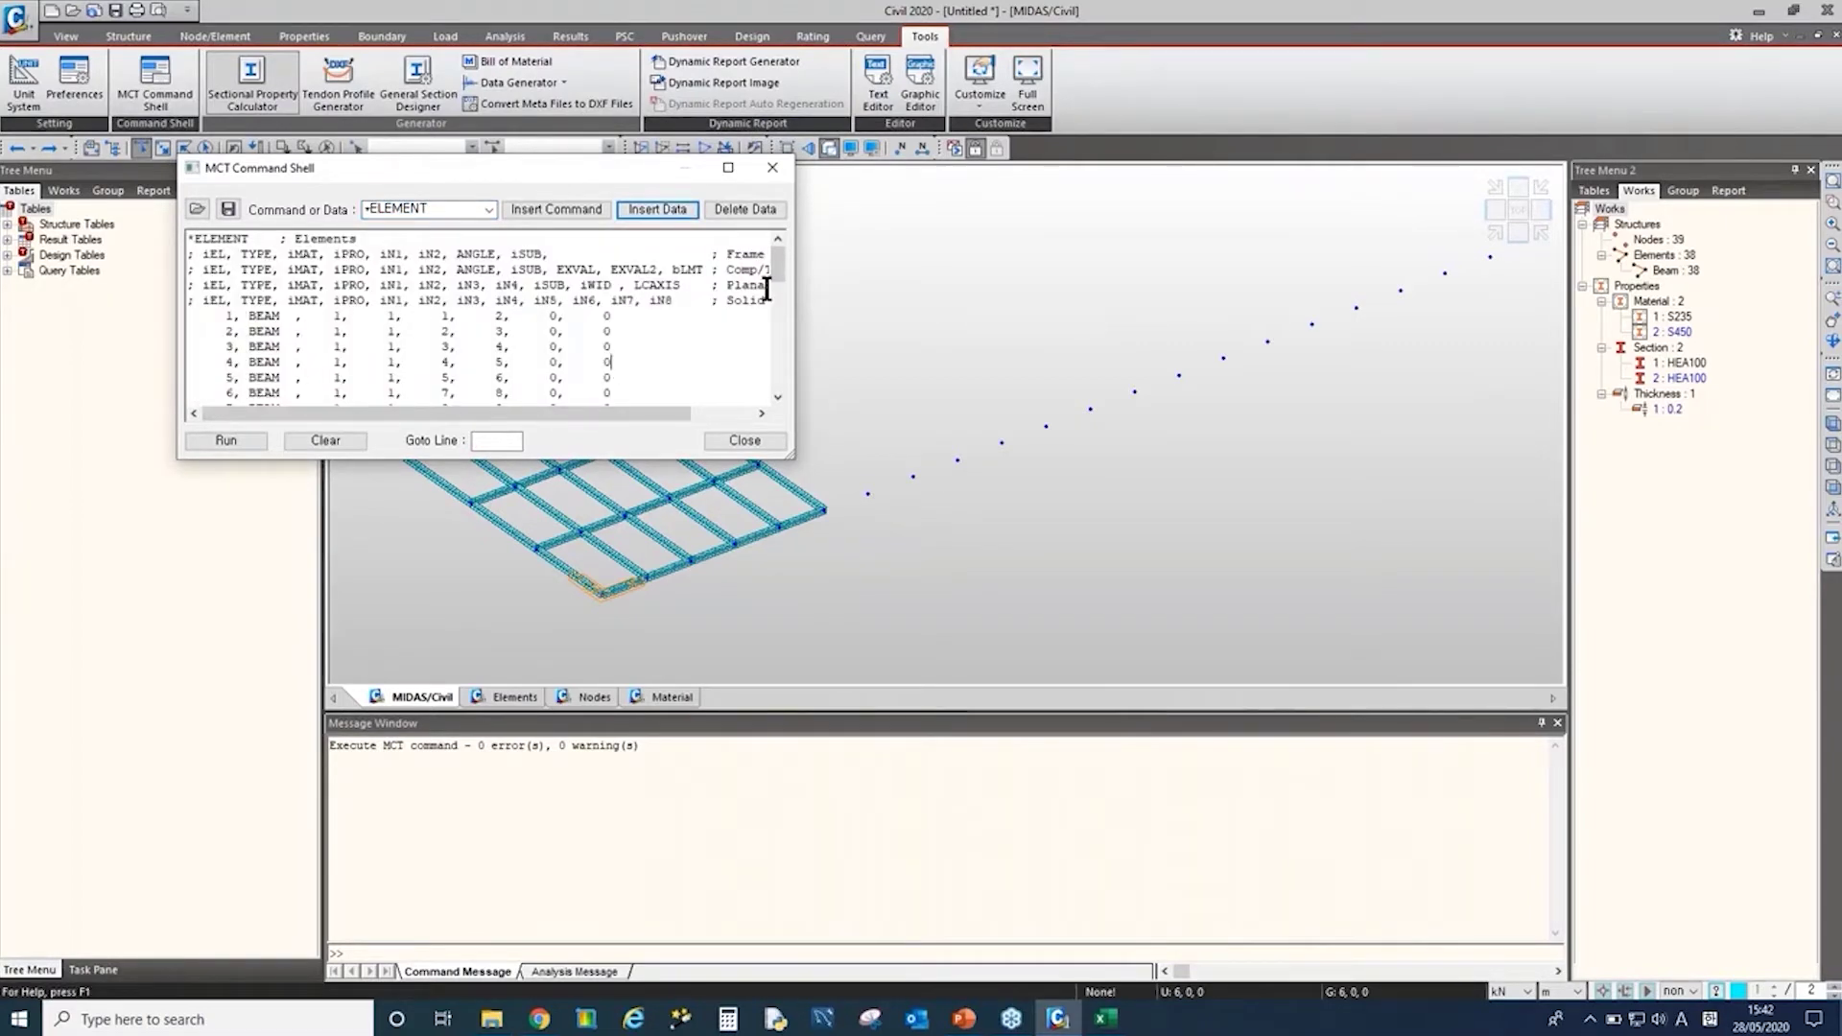
left_click_drag(189, 238, 685, 595)
key("ctrl+c")
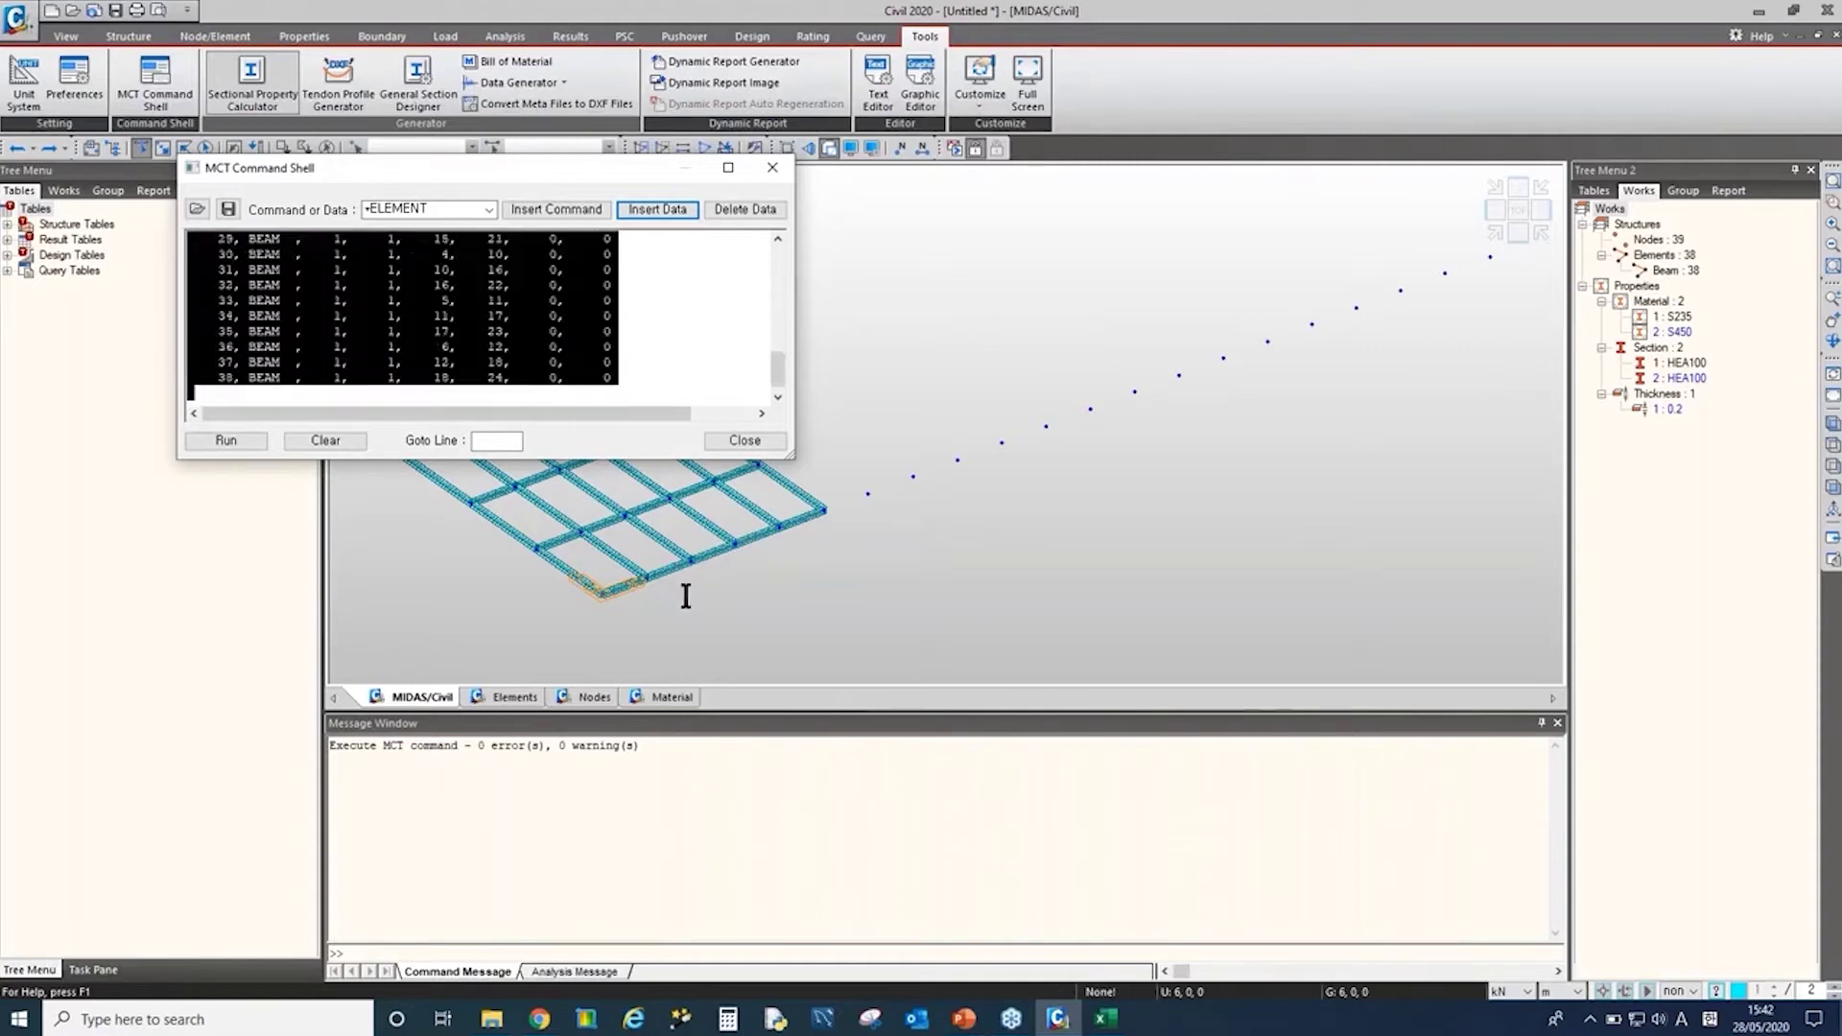
Step: Switch to Excel, paste the *ELEMENT data into Sheet2 starting at cell E22, and return to MIDAS Civil
left_click(1113, 1021)
left_click(353, 160)
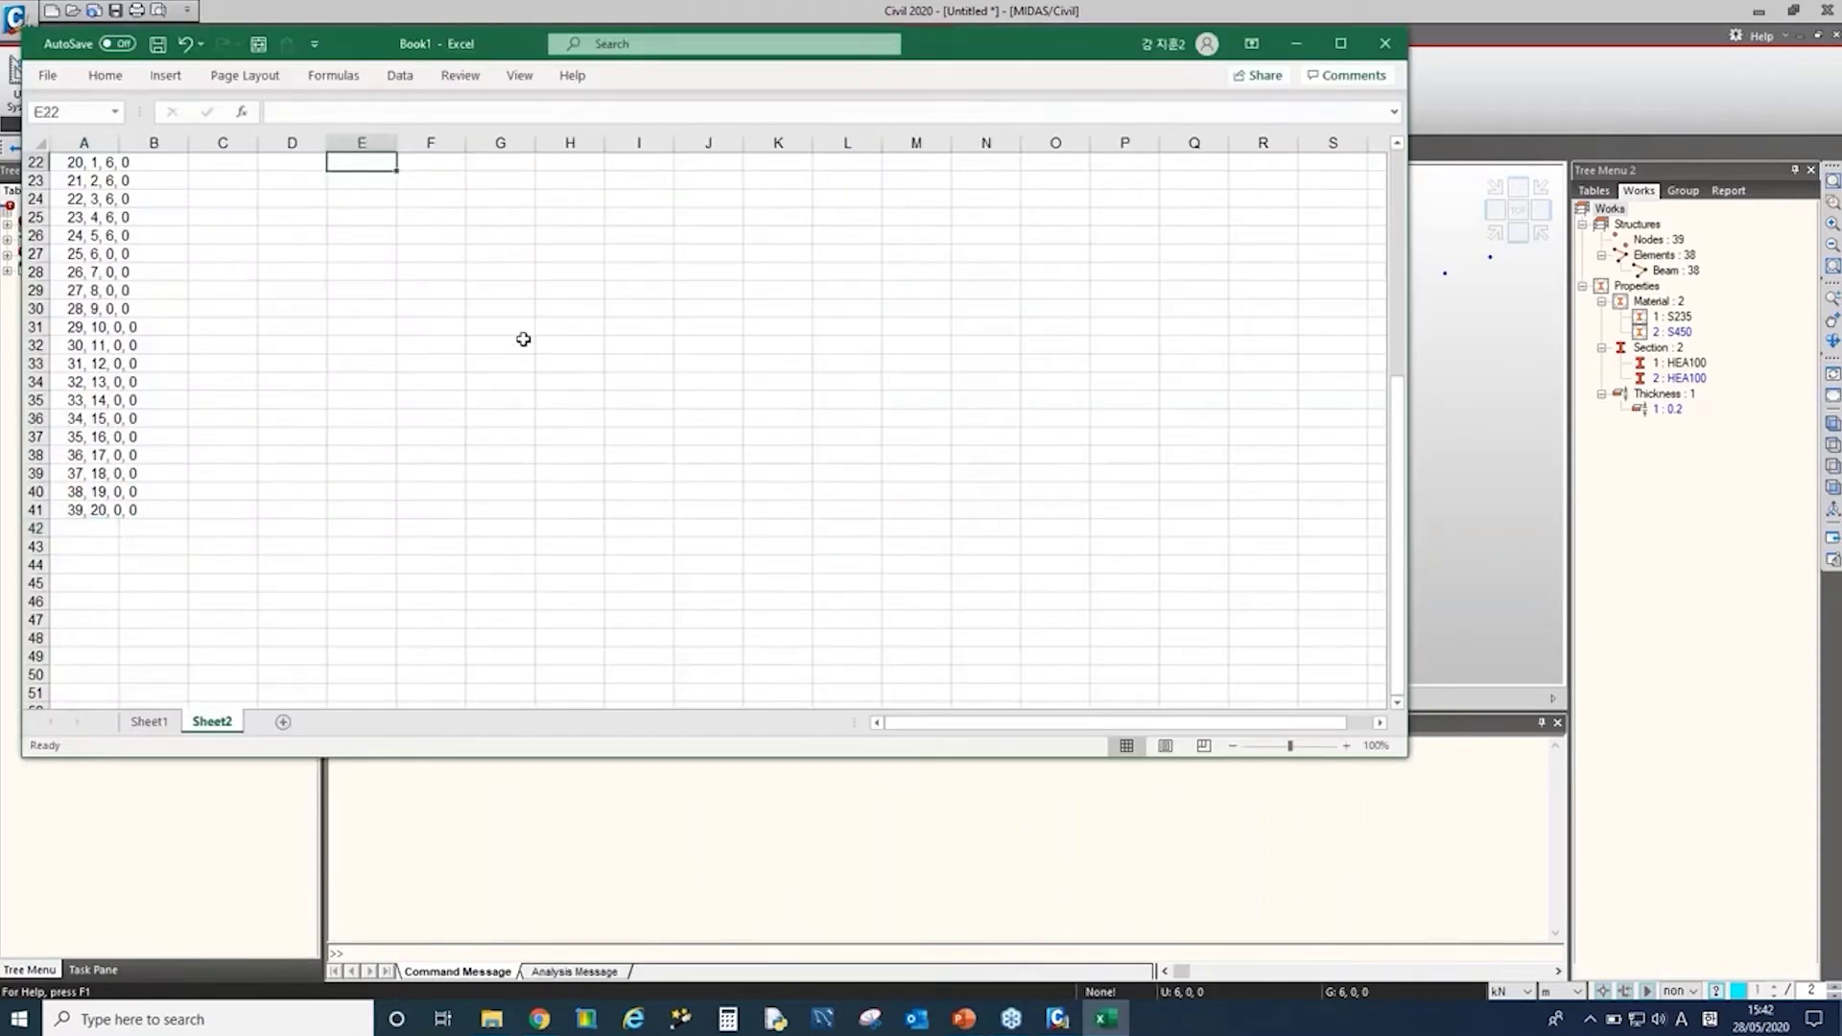
key("ctrl+v")
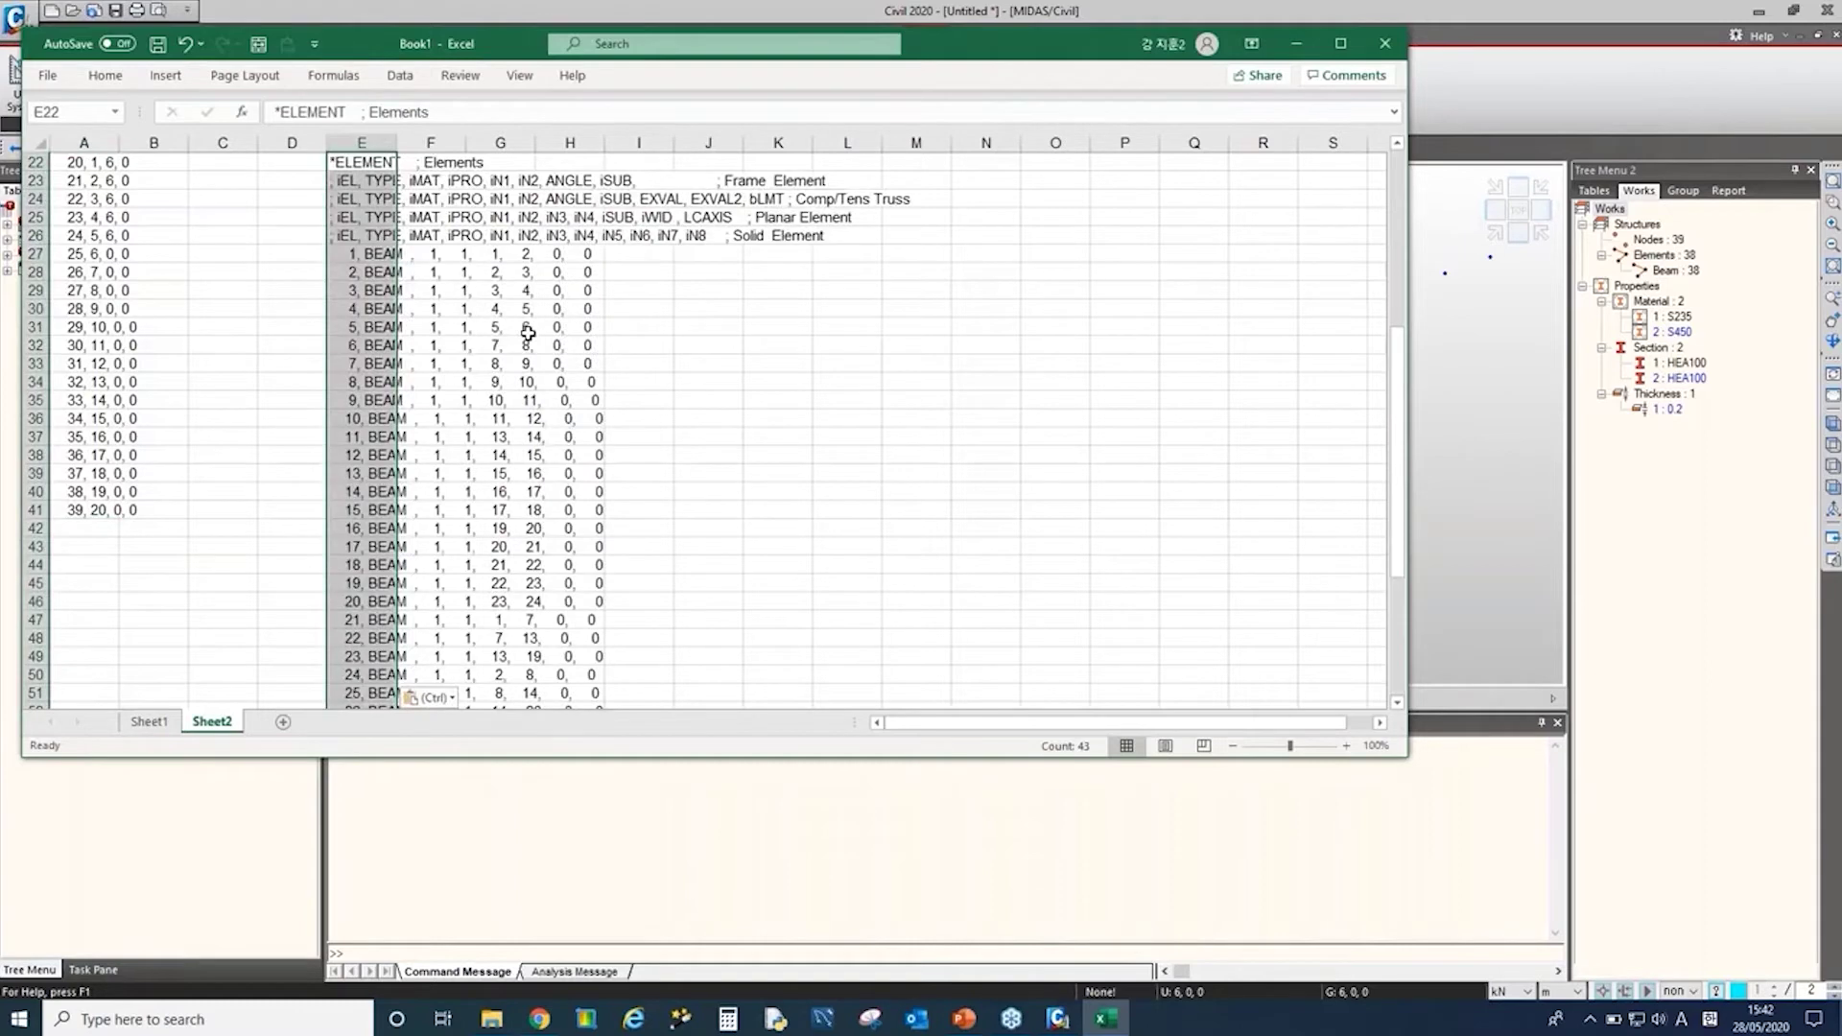
left_click(1130, 916)
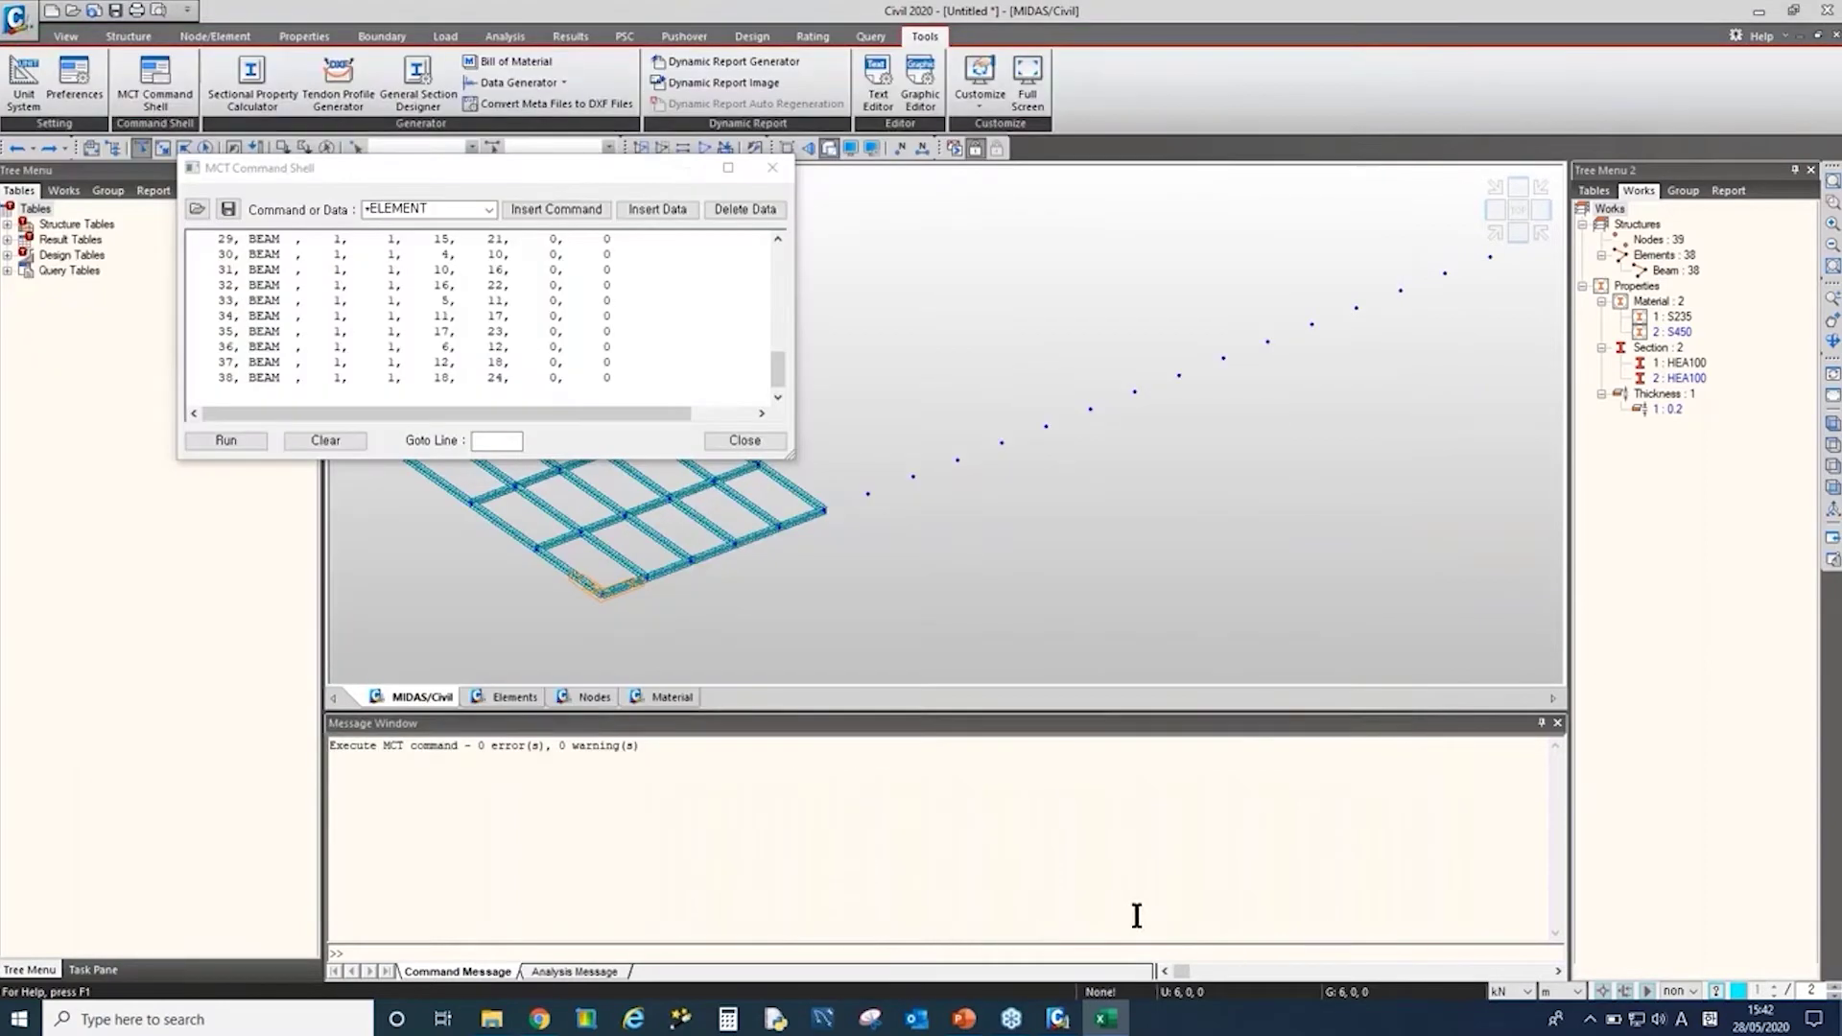
Step: Close the MCT Command Shell and delete all beam elements from the model
left_click(716, 439)
left_click(1671, 271)
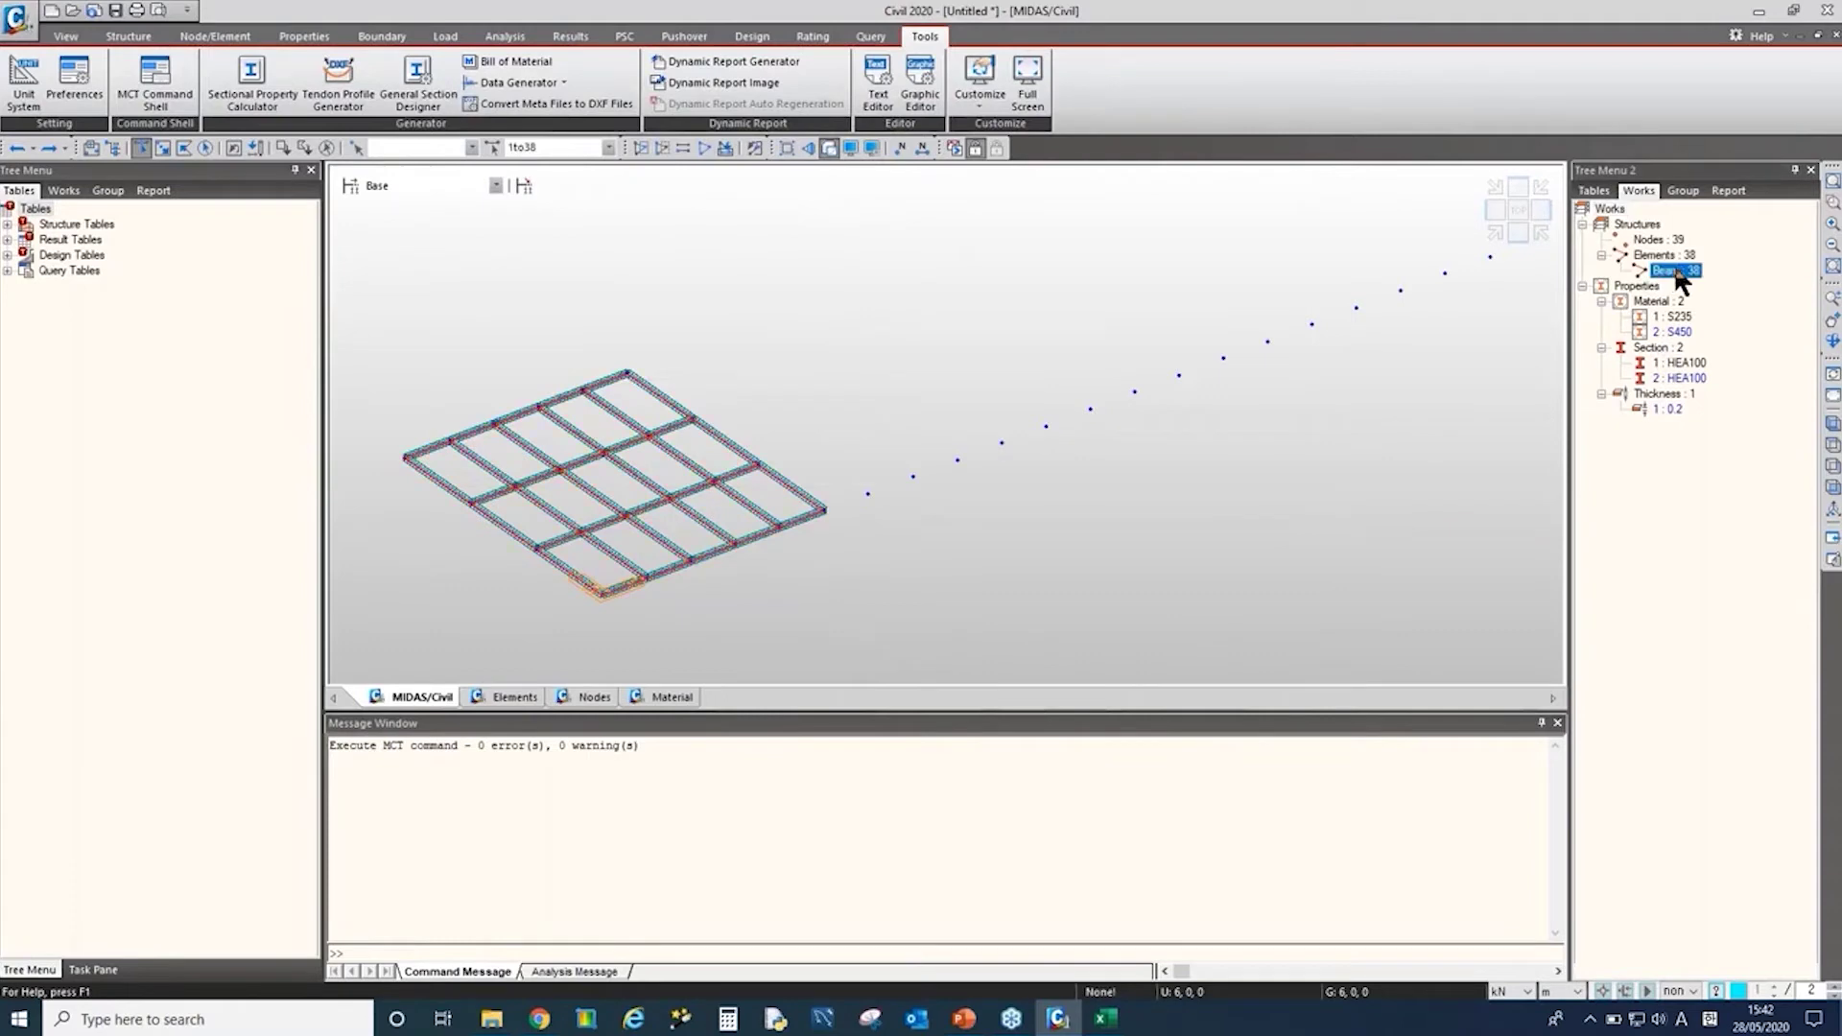
key("Delete")
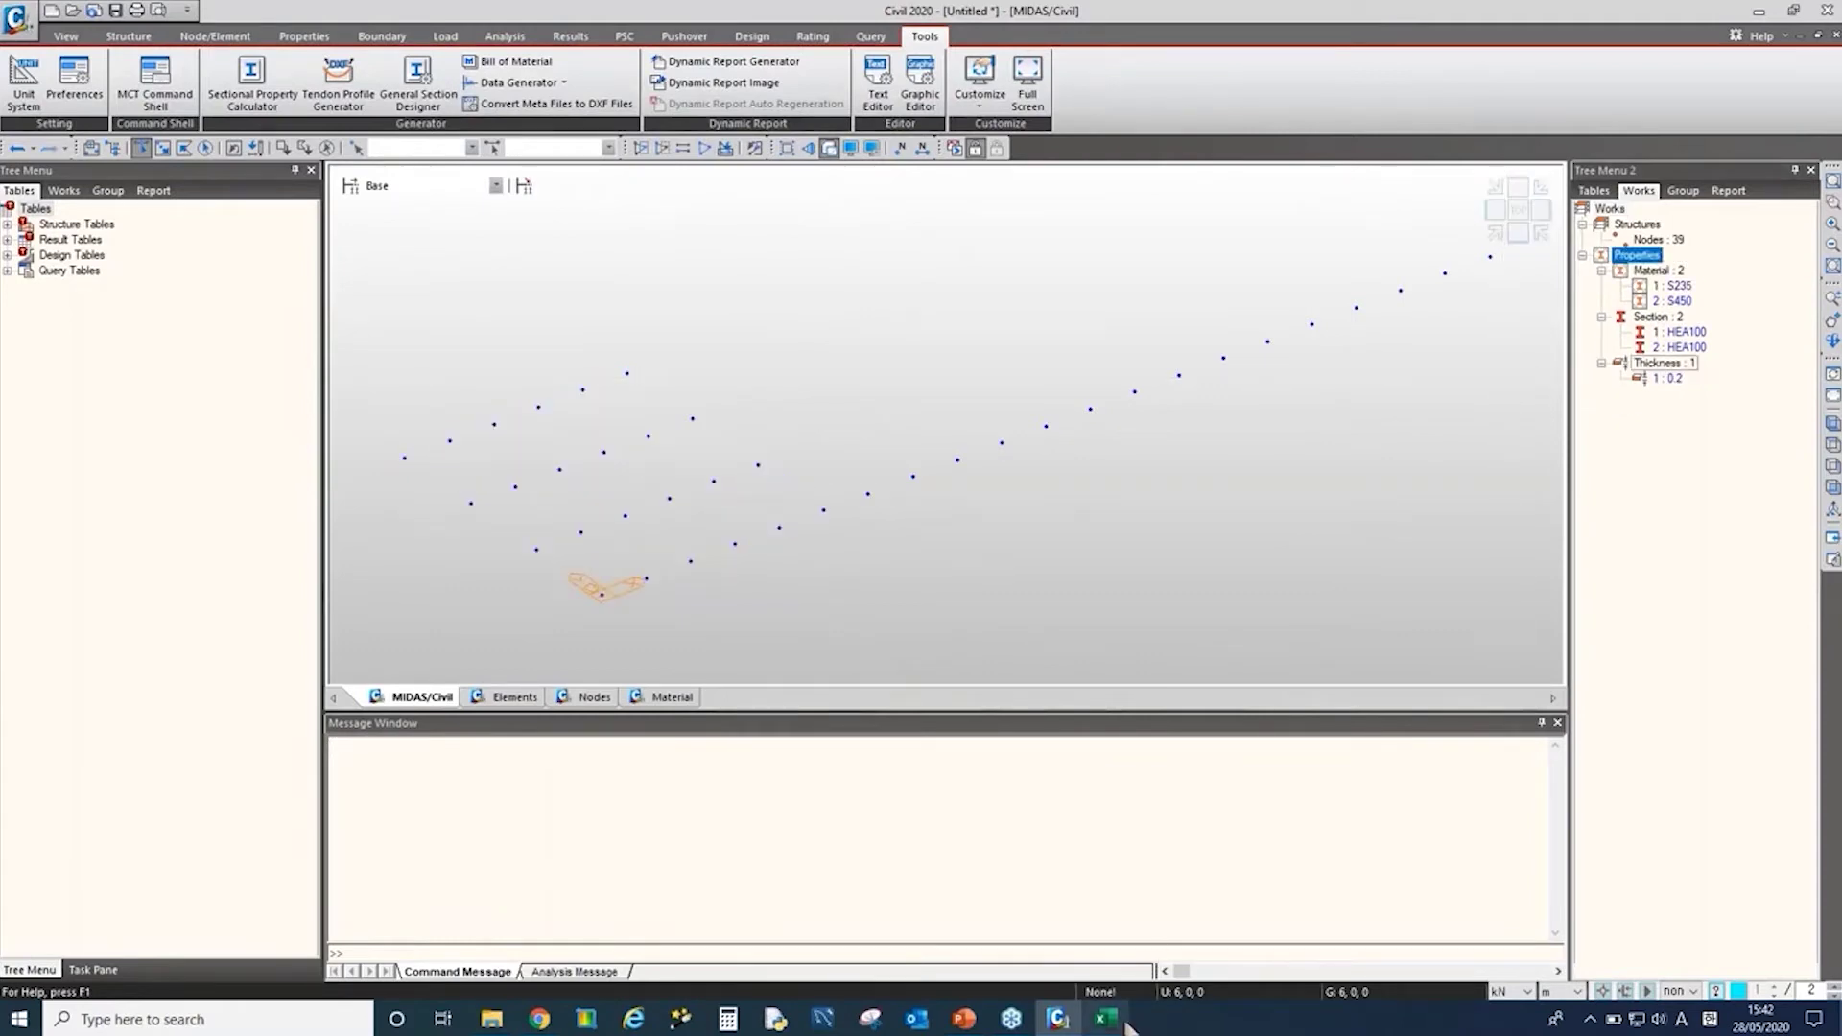
Step: Switch to Excel, copy the *ELEMENT data from Sheet2, and return to MIDAS Civil
left_click(1123, 1022)
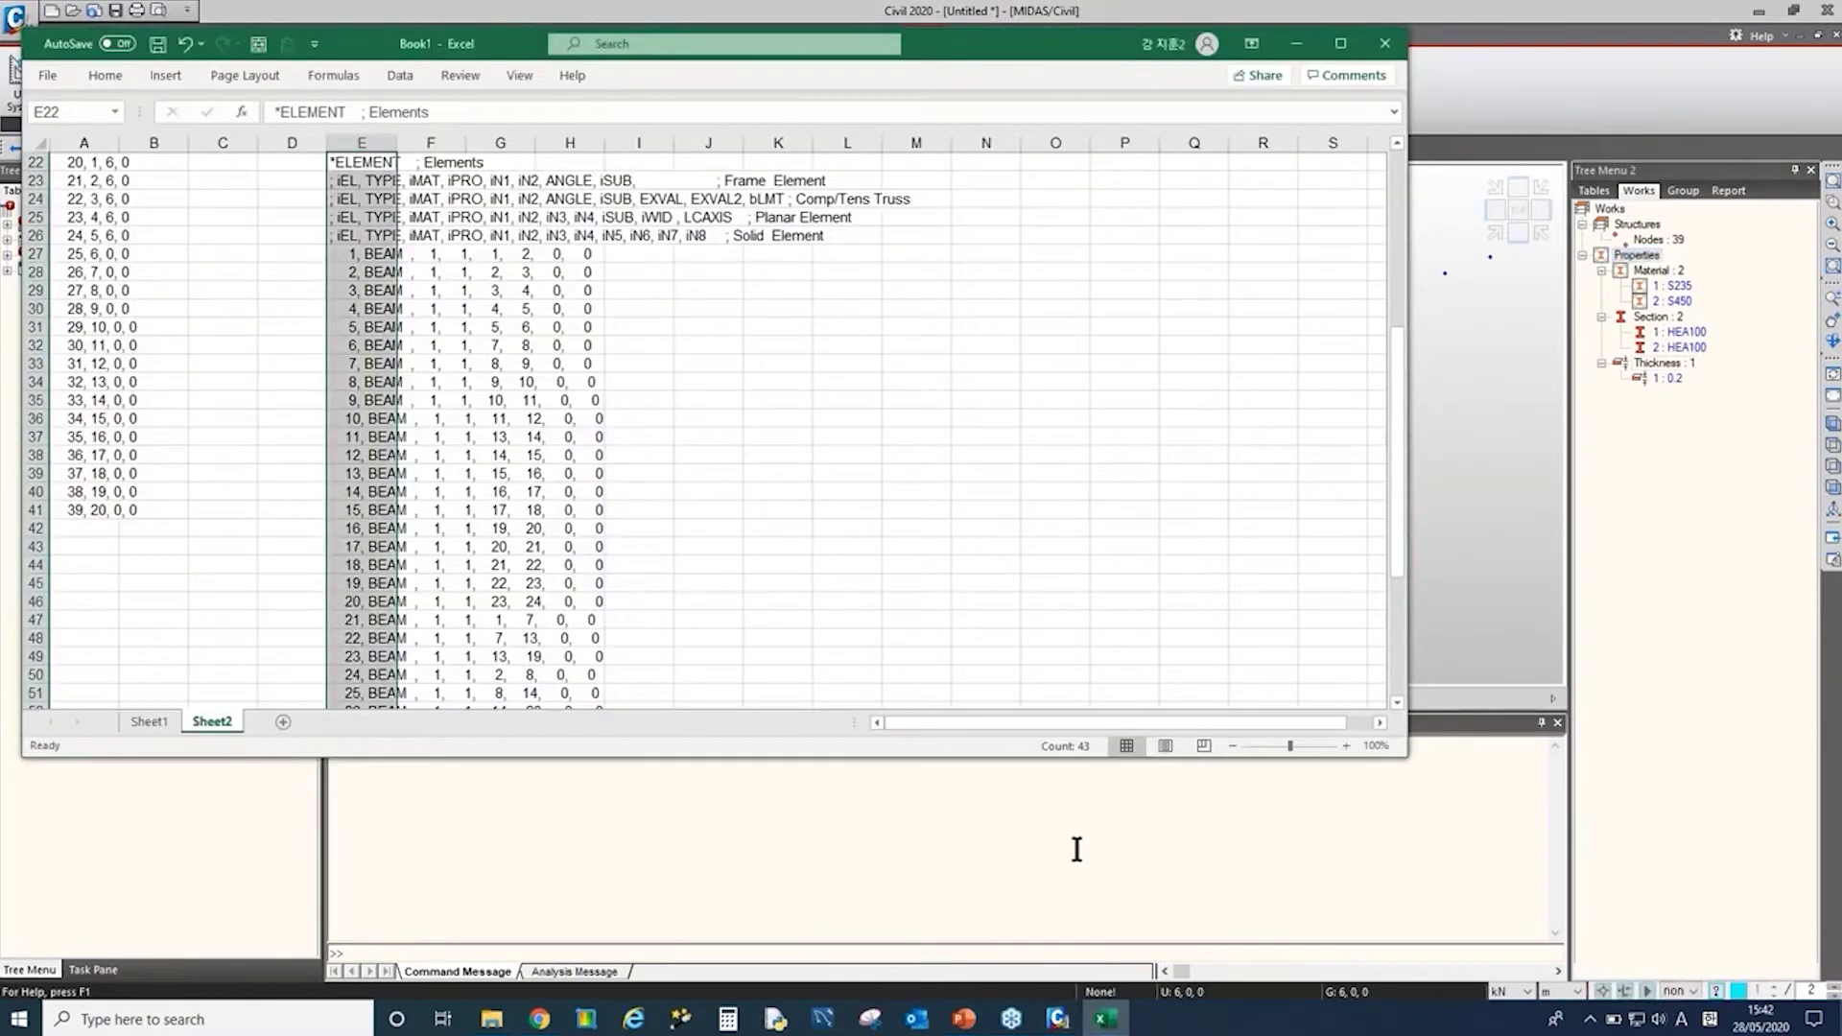
key("ctrl+c")
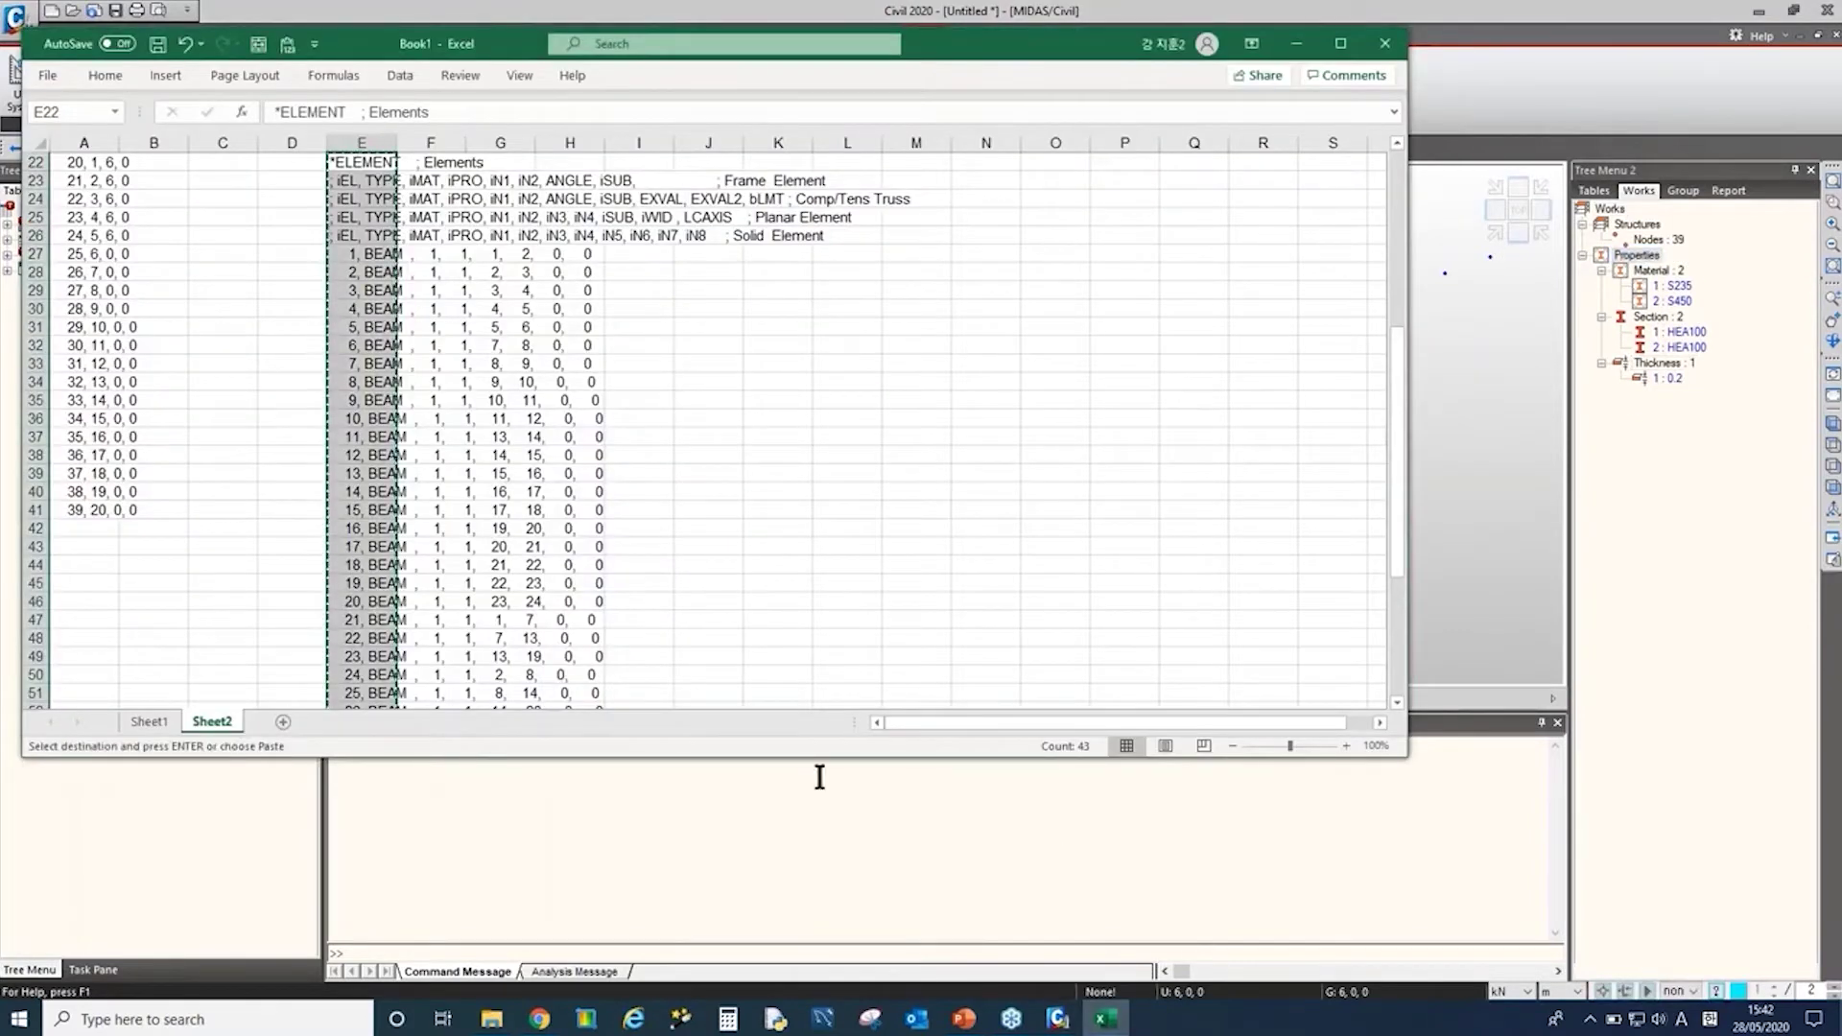
left_click(971, 833)
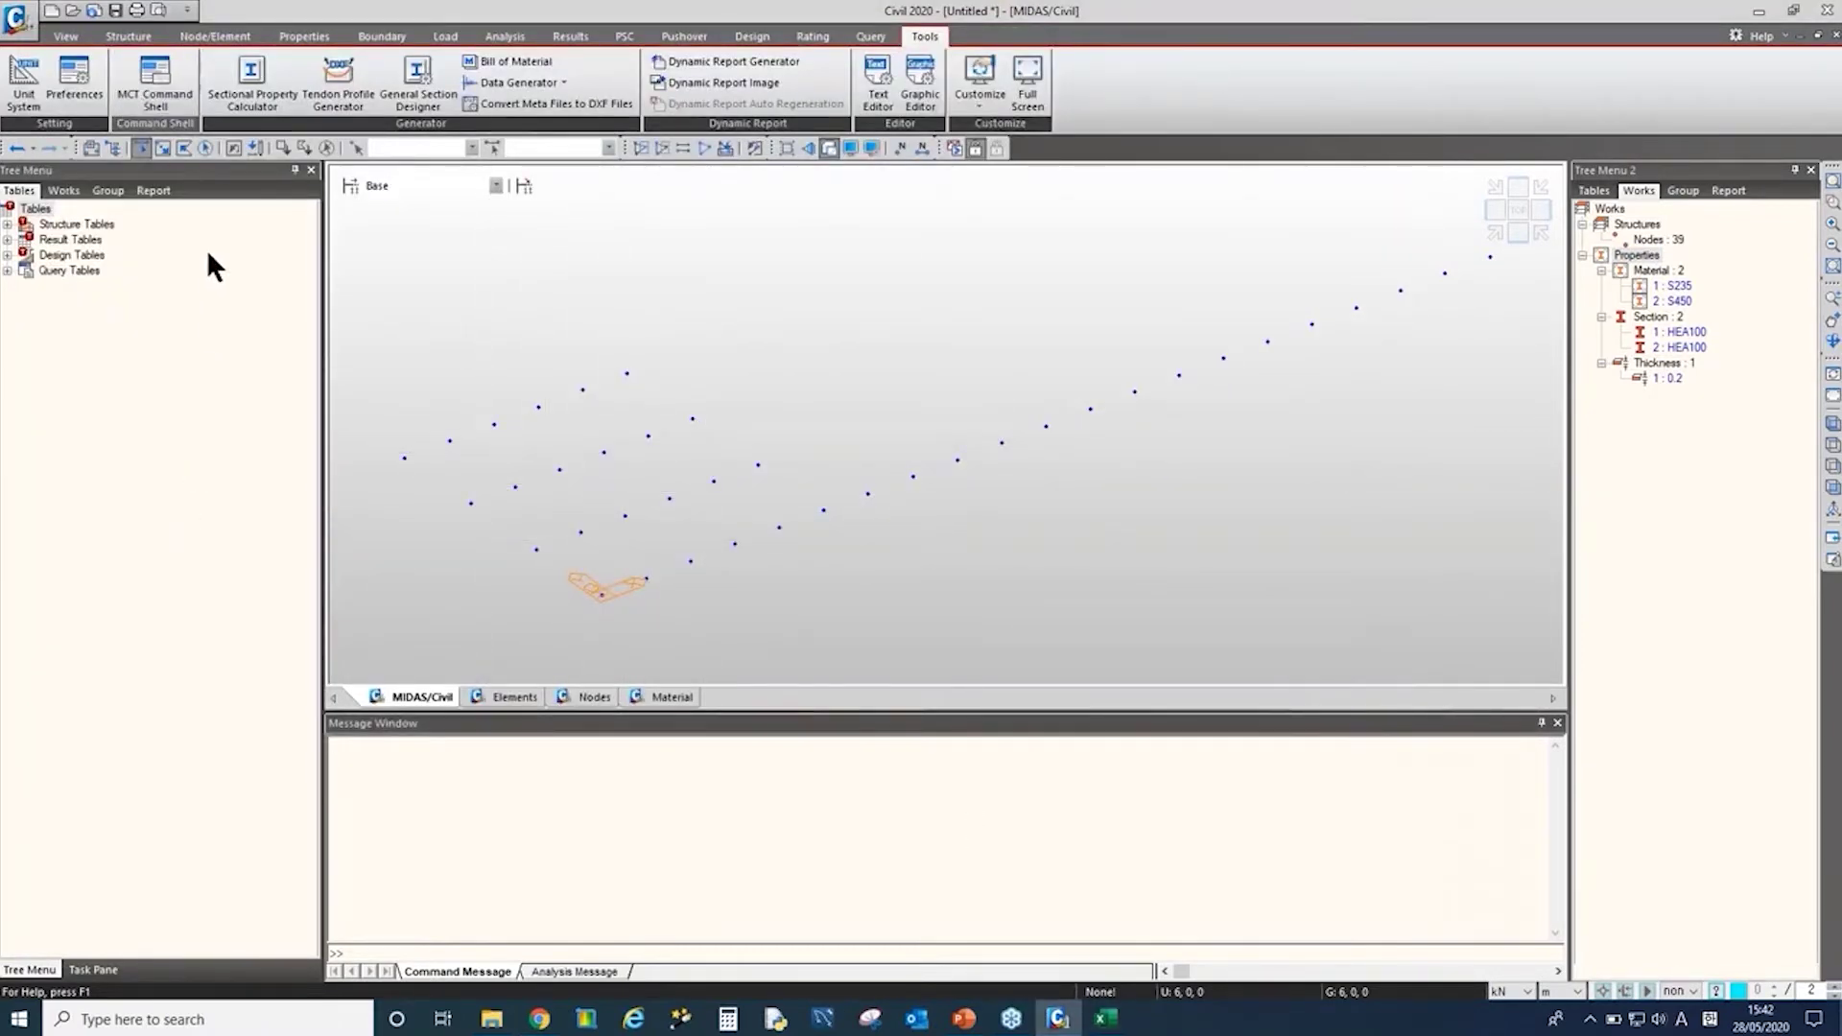
Step: Paste the copied element data into the MCT Command Shell, run it to recreate the beams, and close the shell
left_click(154, 86)
left_click_drag(181, 16, 336, 143)
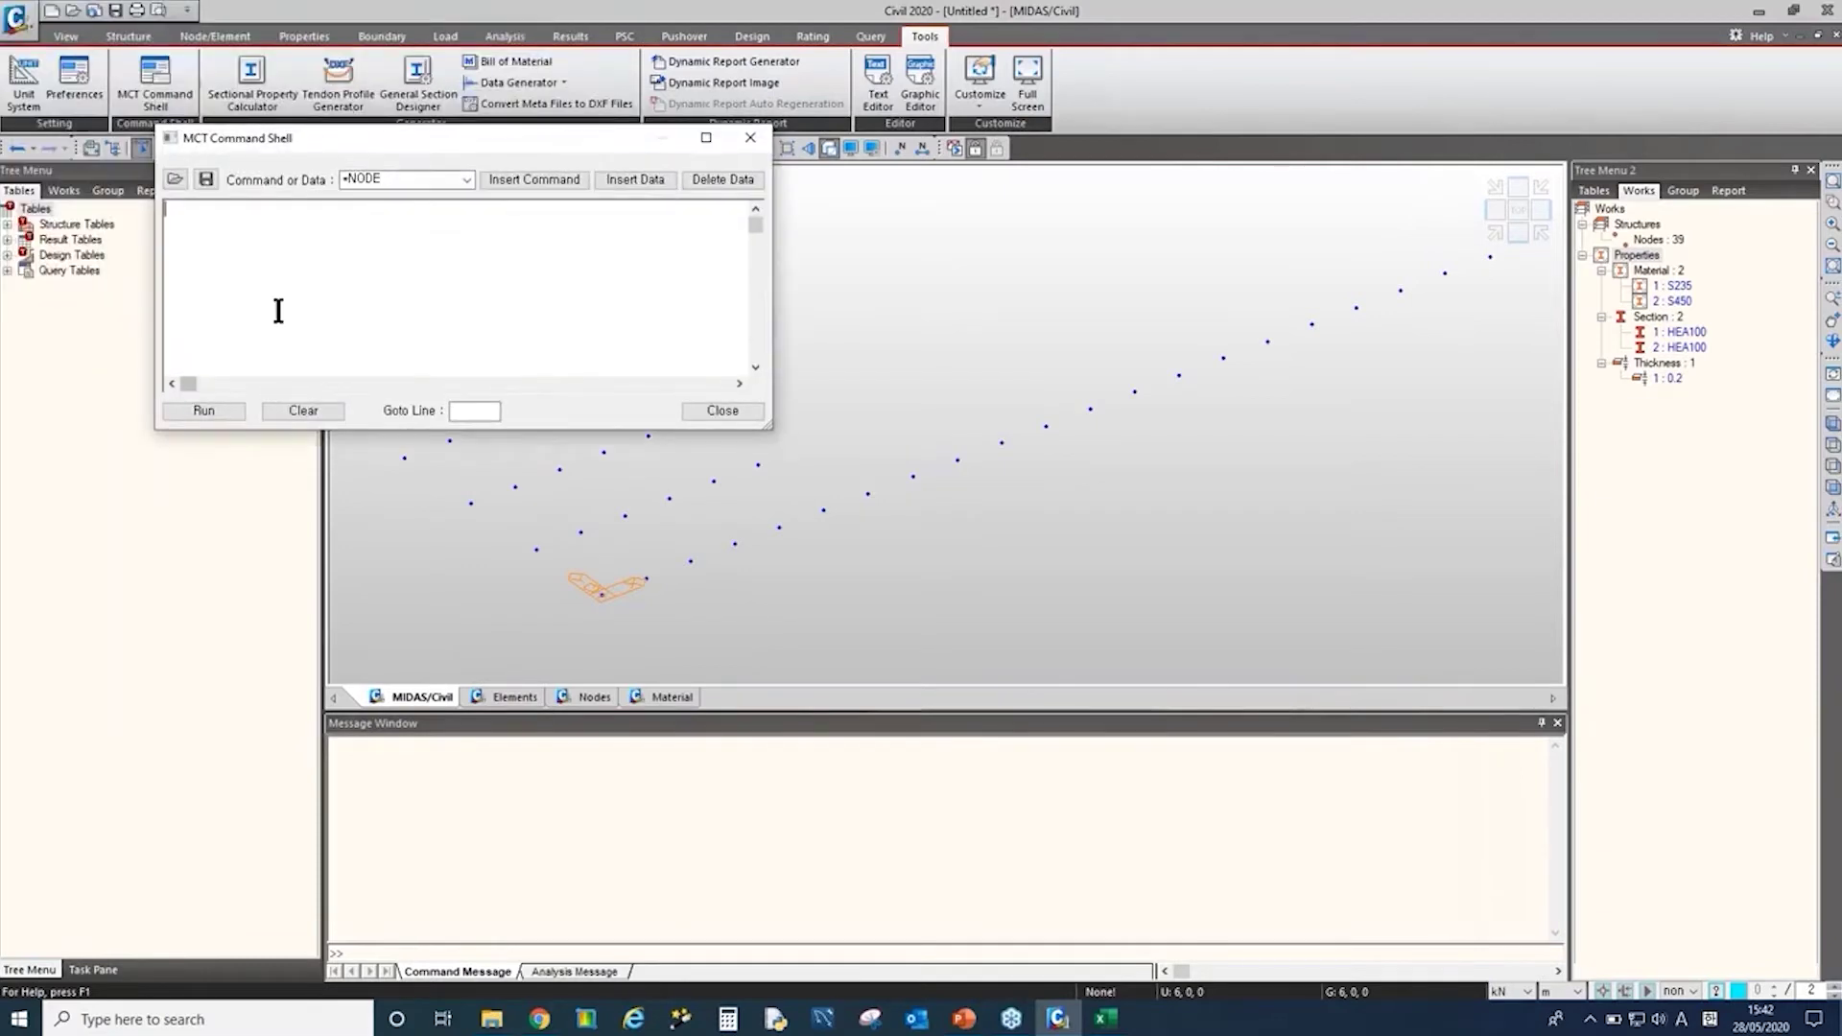
key("ctrl+v")
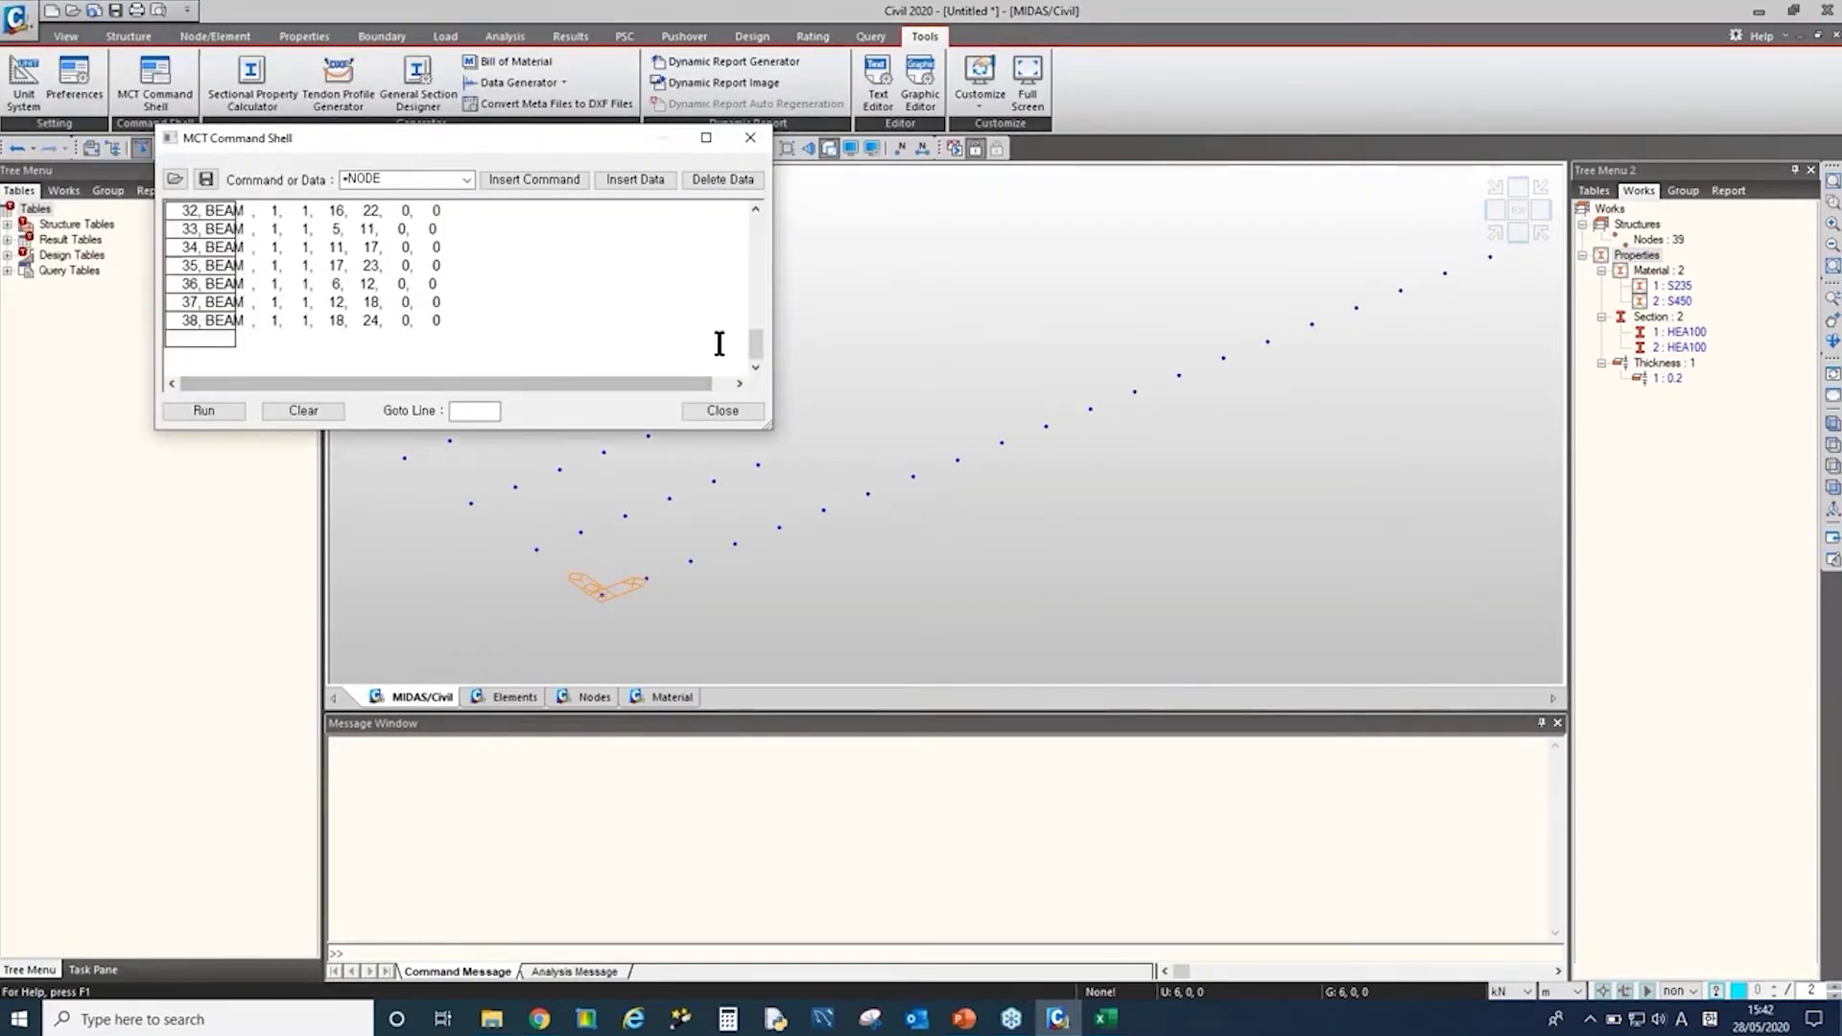
left_click_drag(758, 347, 758, 230)
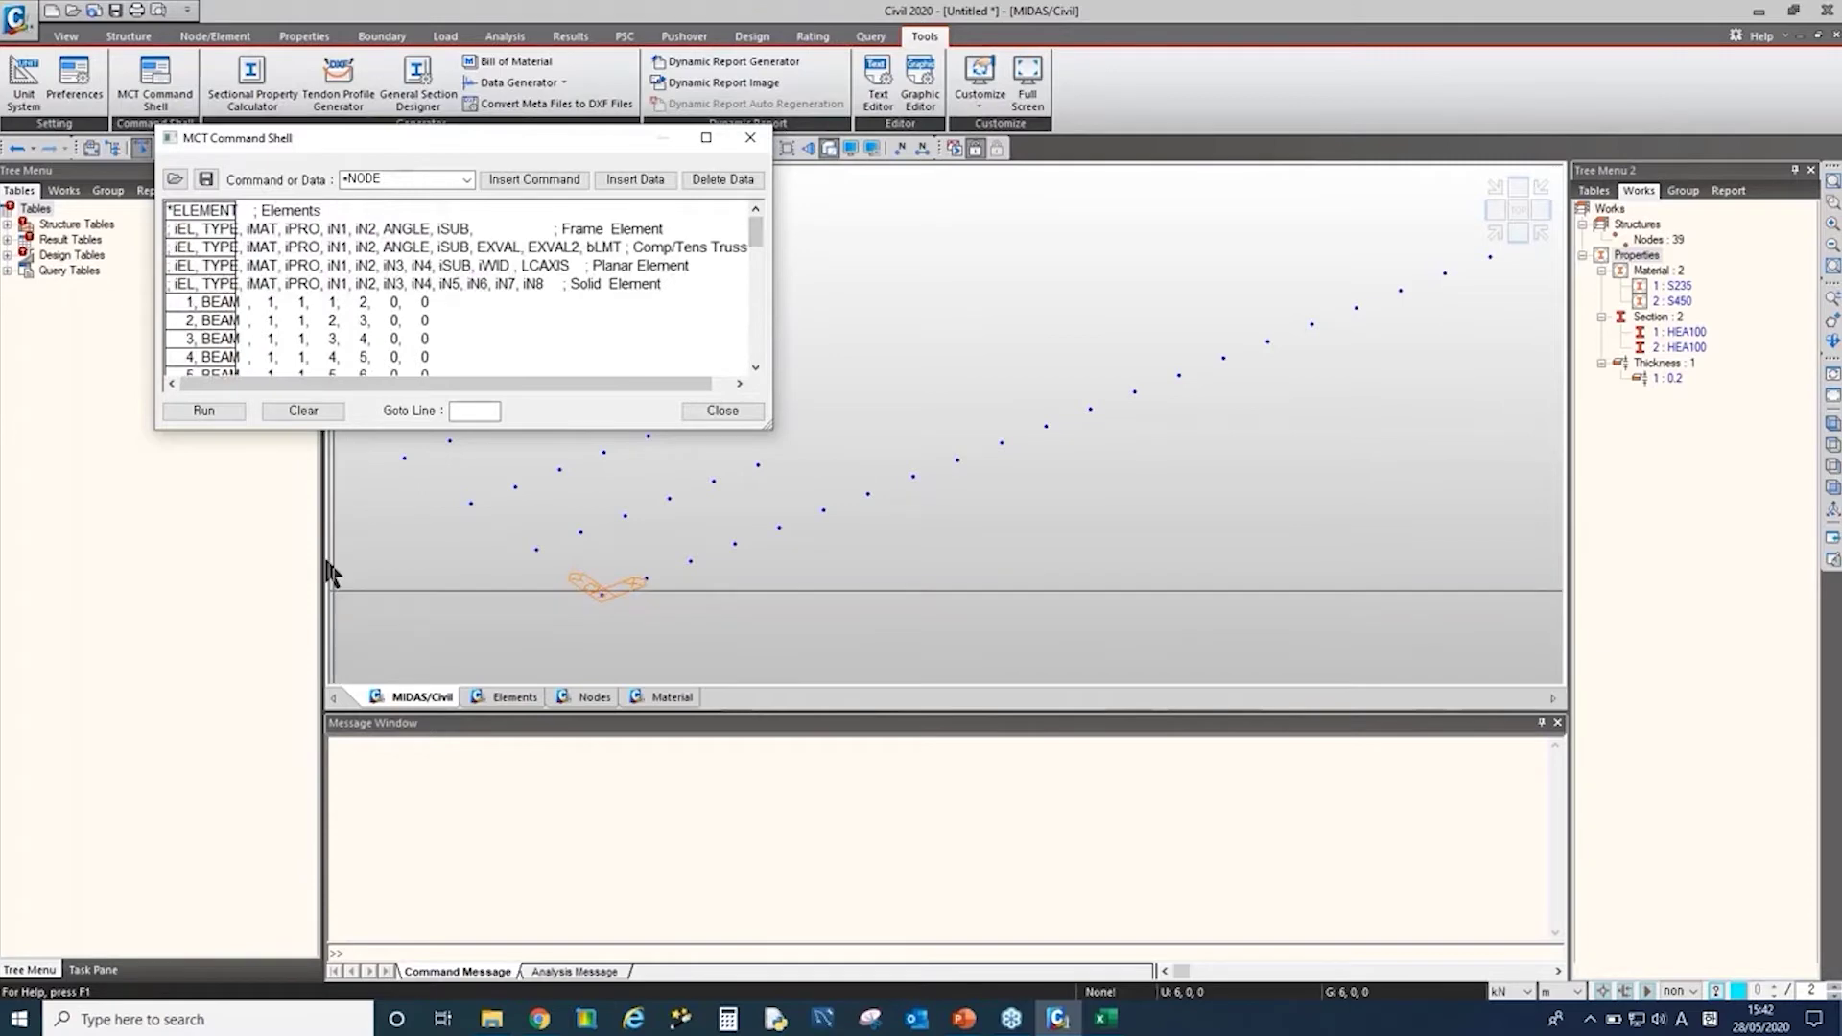
left_click(204, 411)
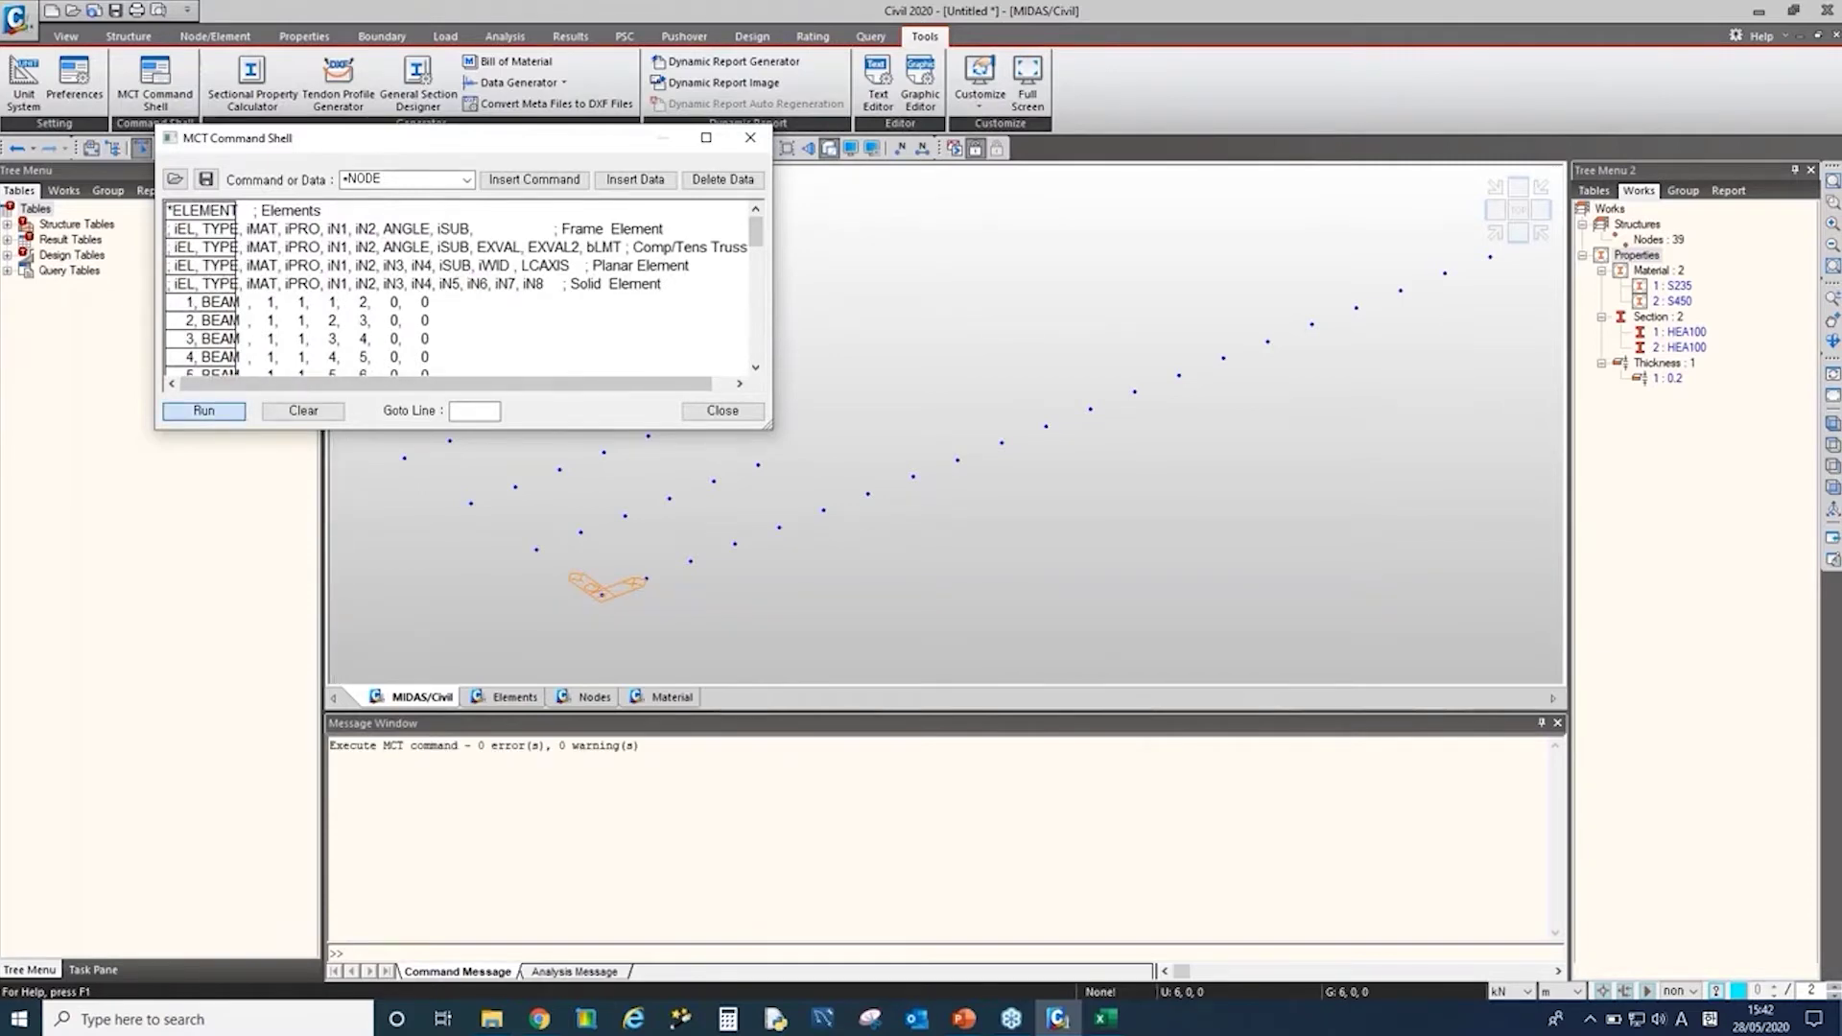
left_click(722, 410)
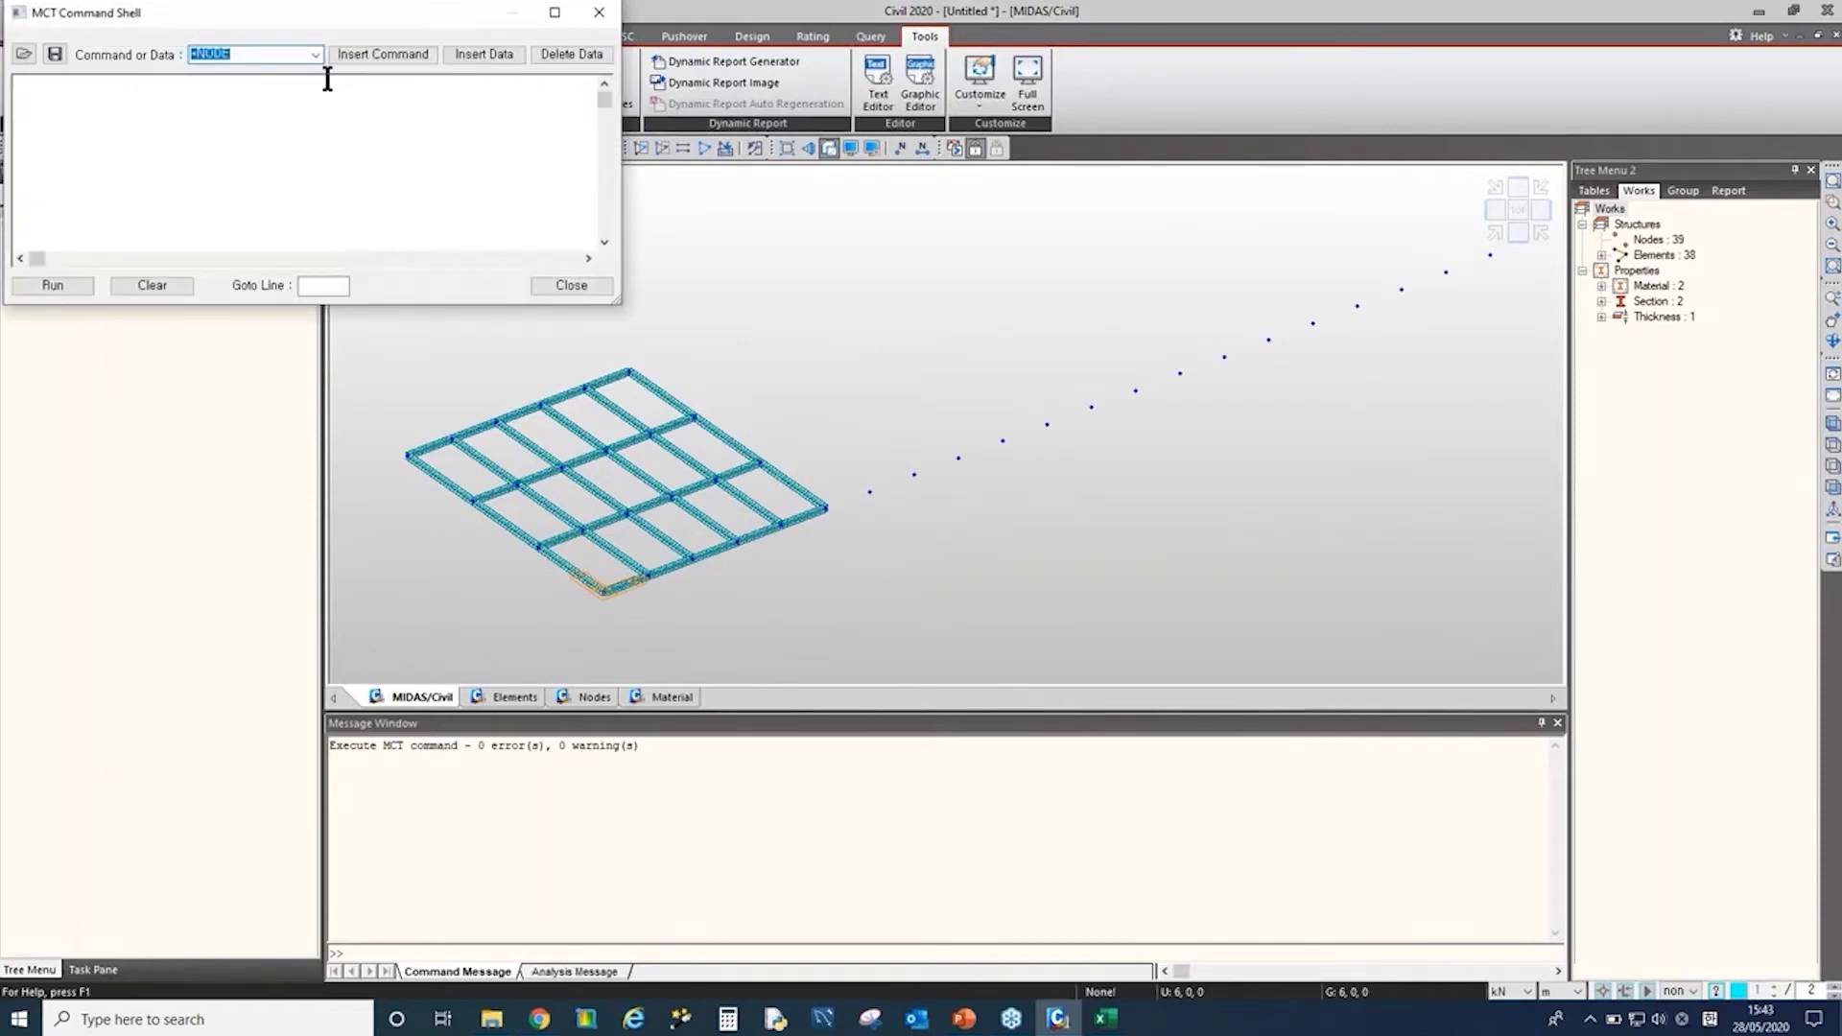
Step: Examine the commands and data types available in the MCT Command Shell and close the shell
left_click(314, 55)
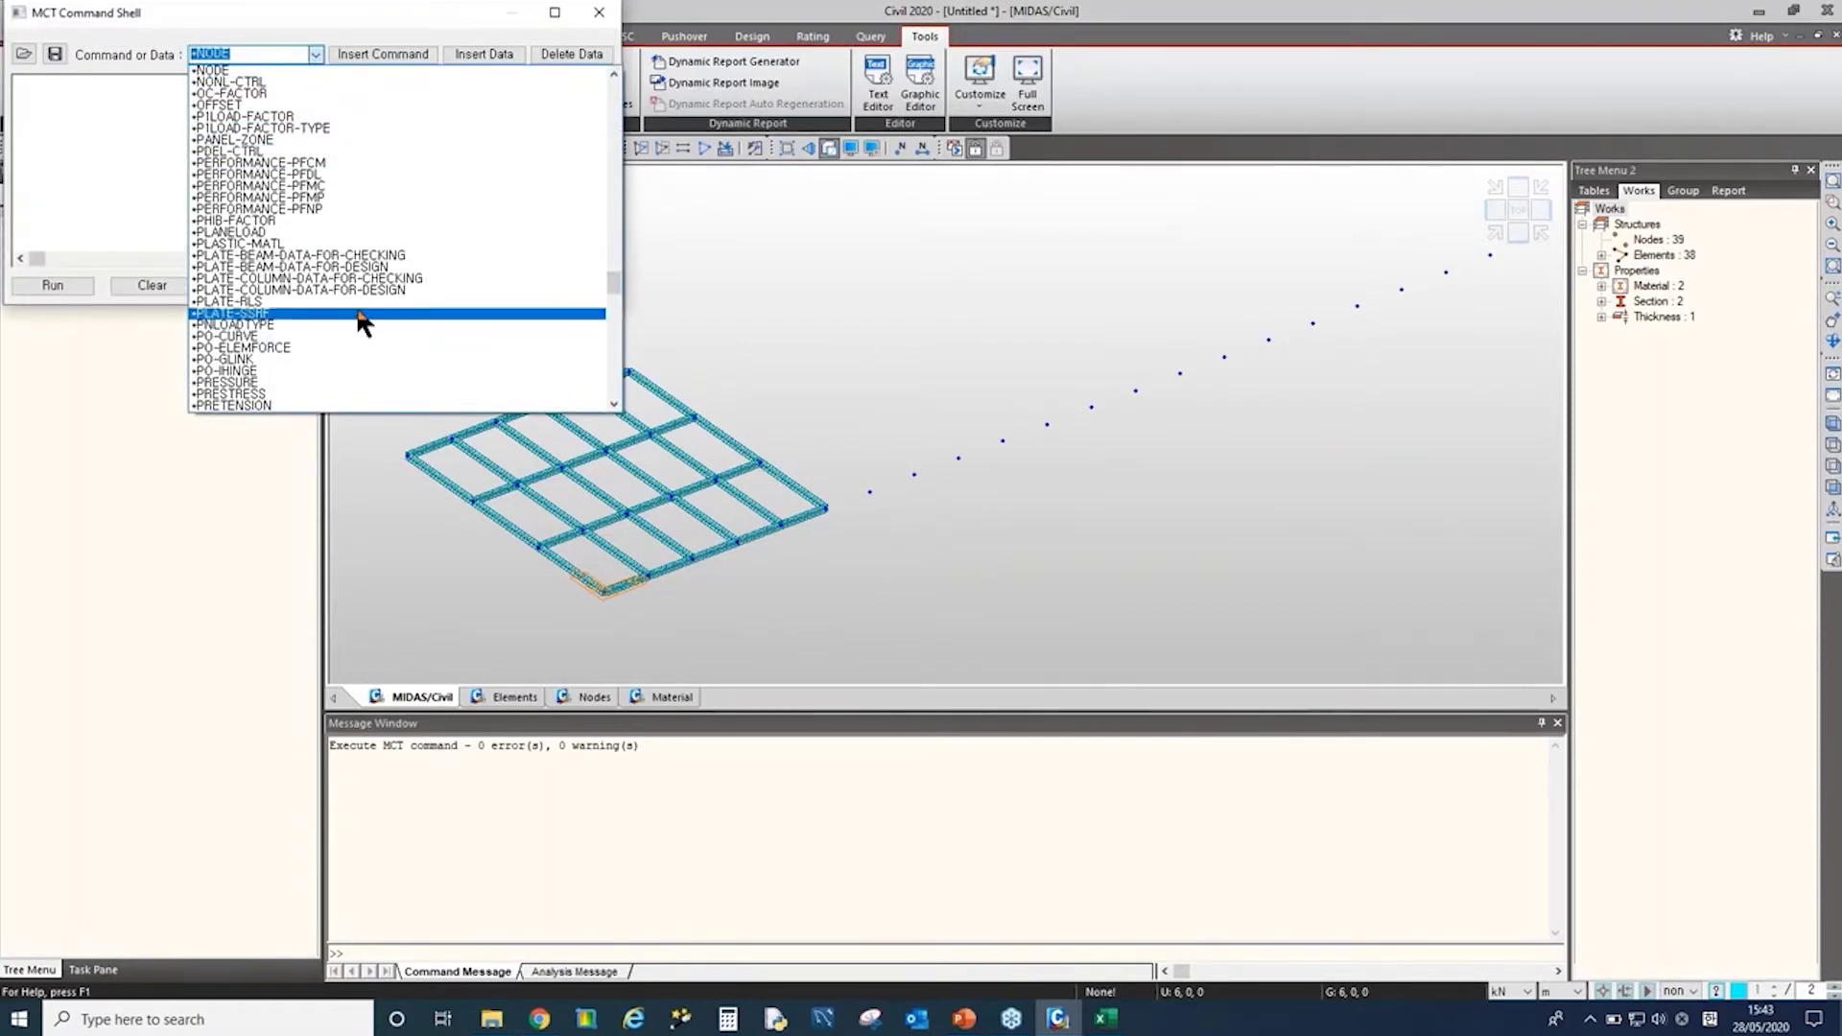
scroll(344, 355, "down", 2)
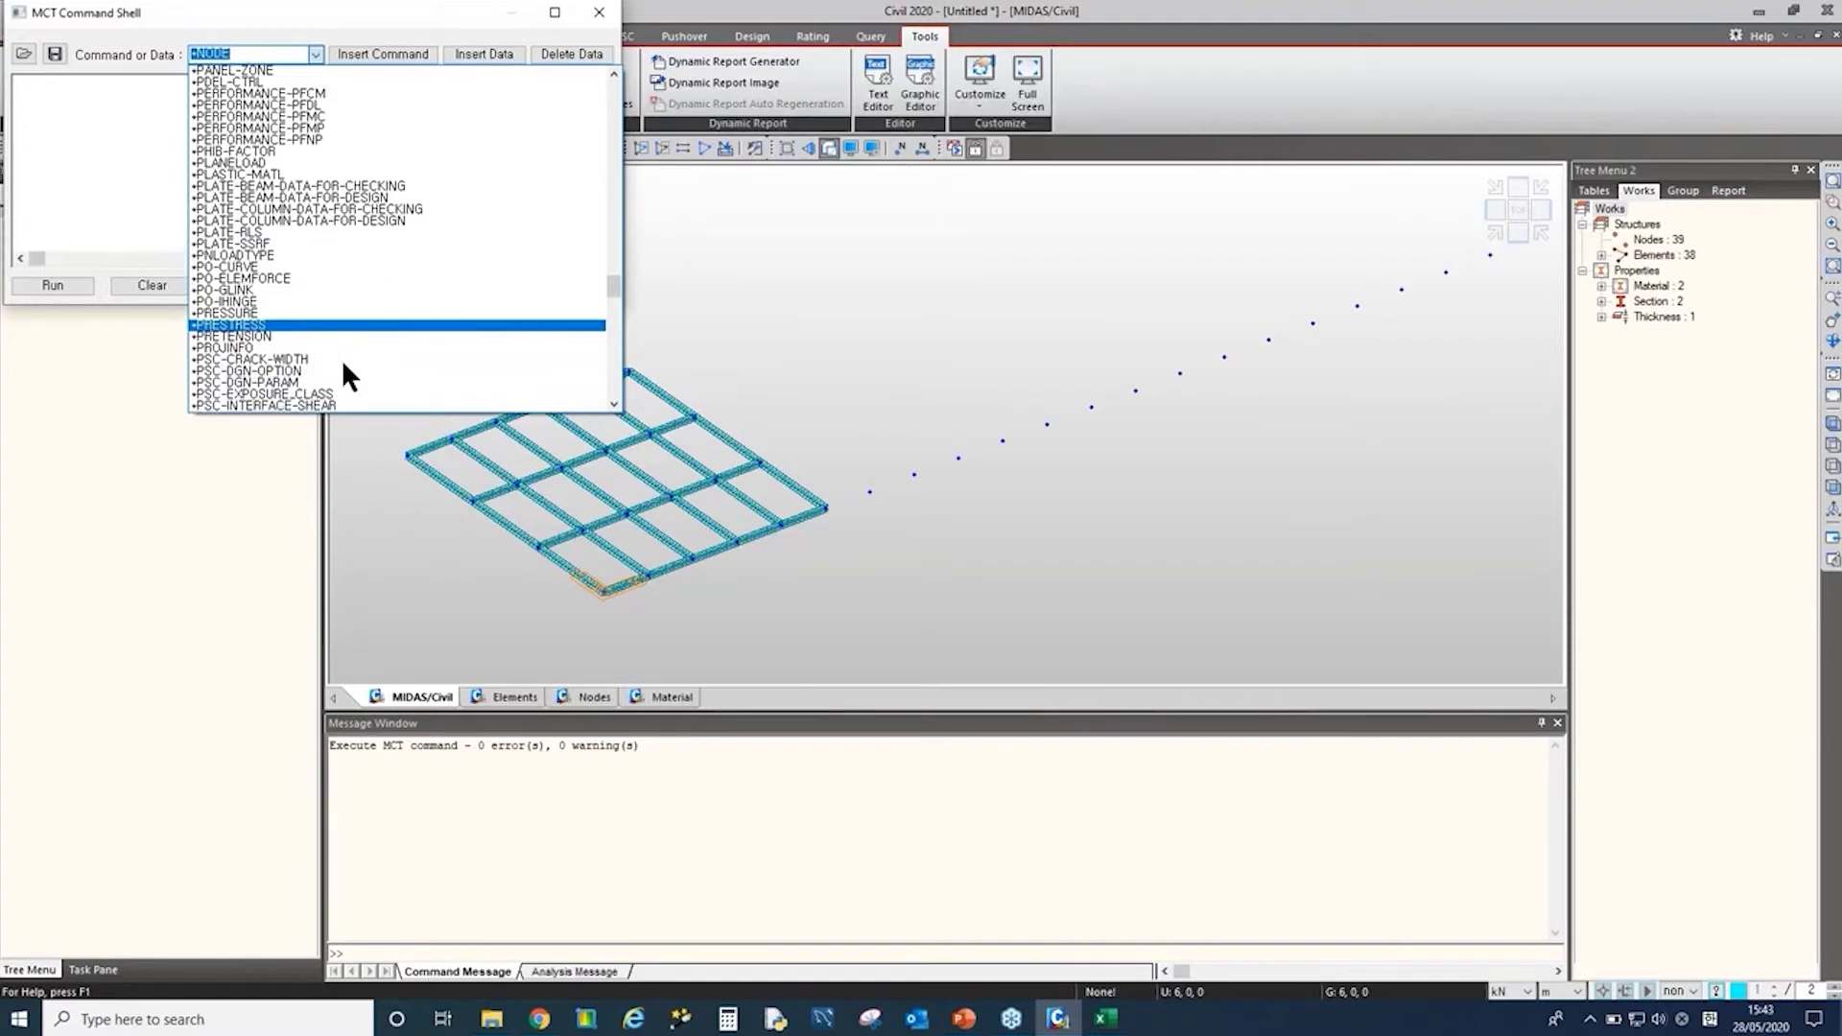
scroll(365, 326, "down", 2)
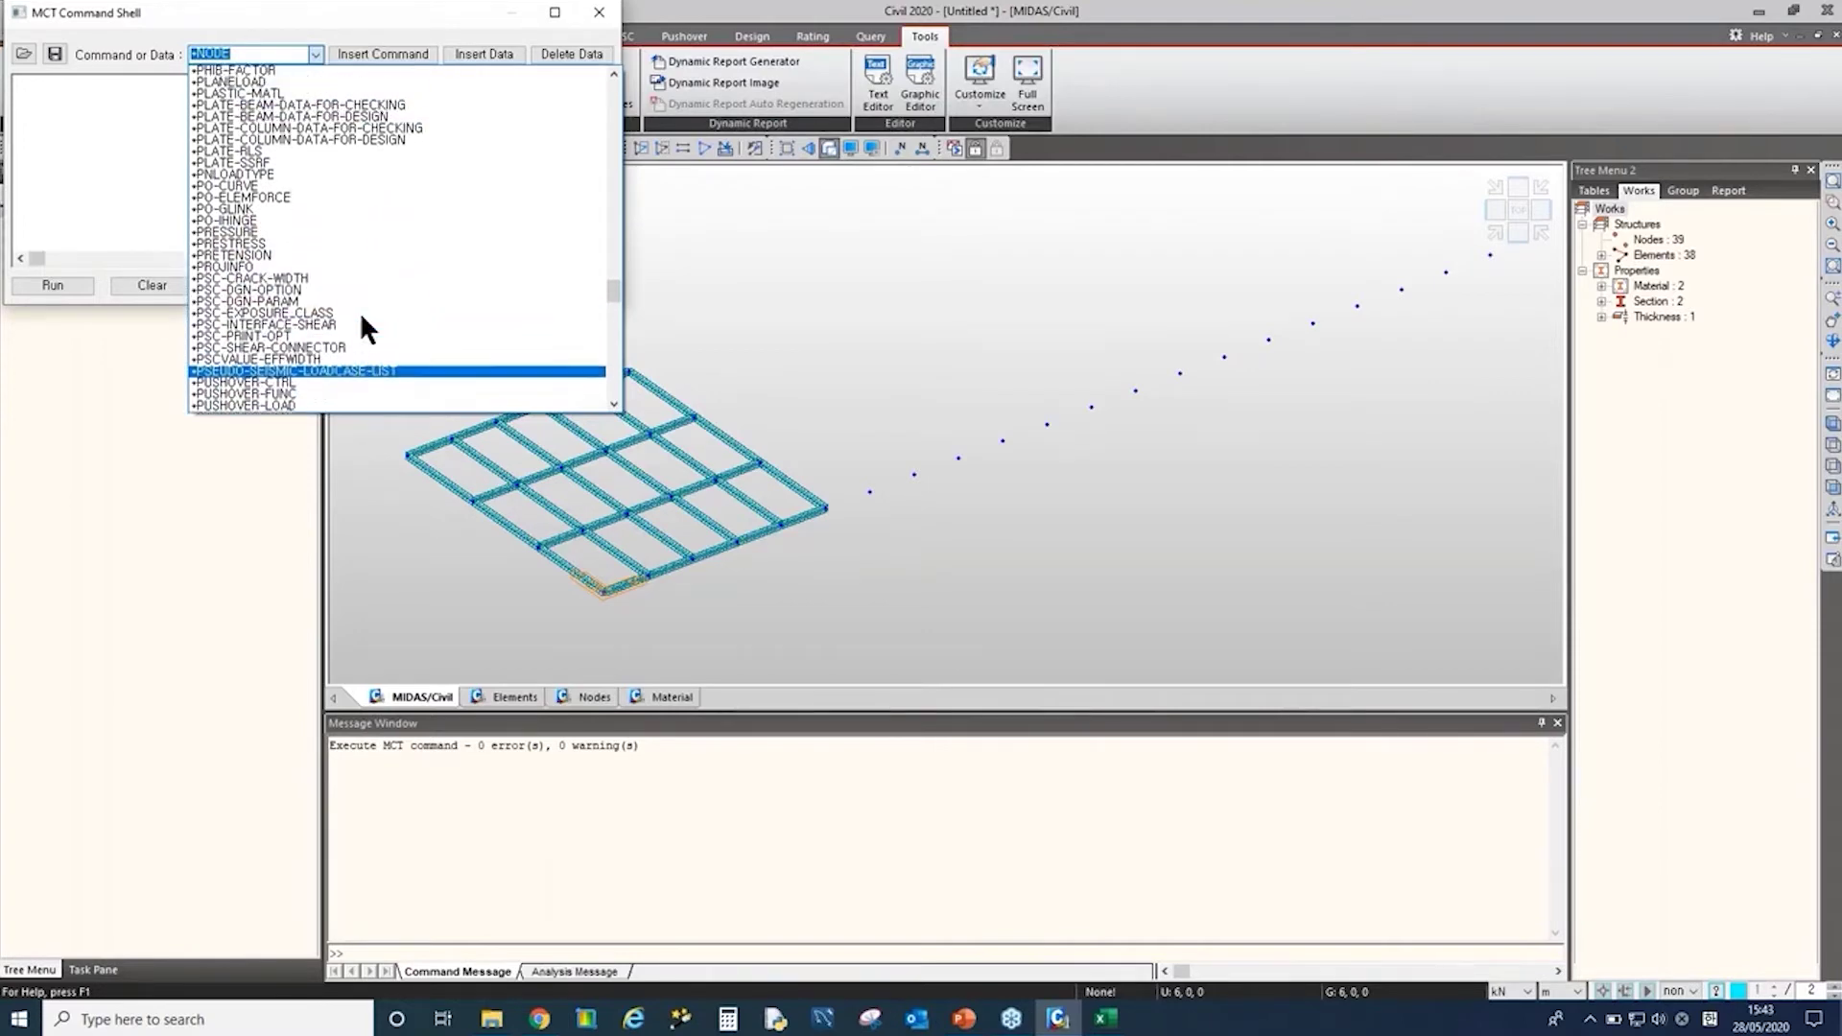
scroll(362, 317, "up", 2)
scroll(367, 275, "up", 5)
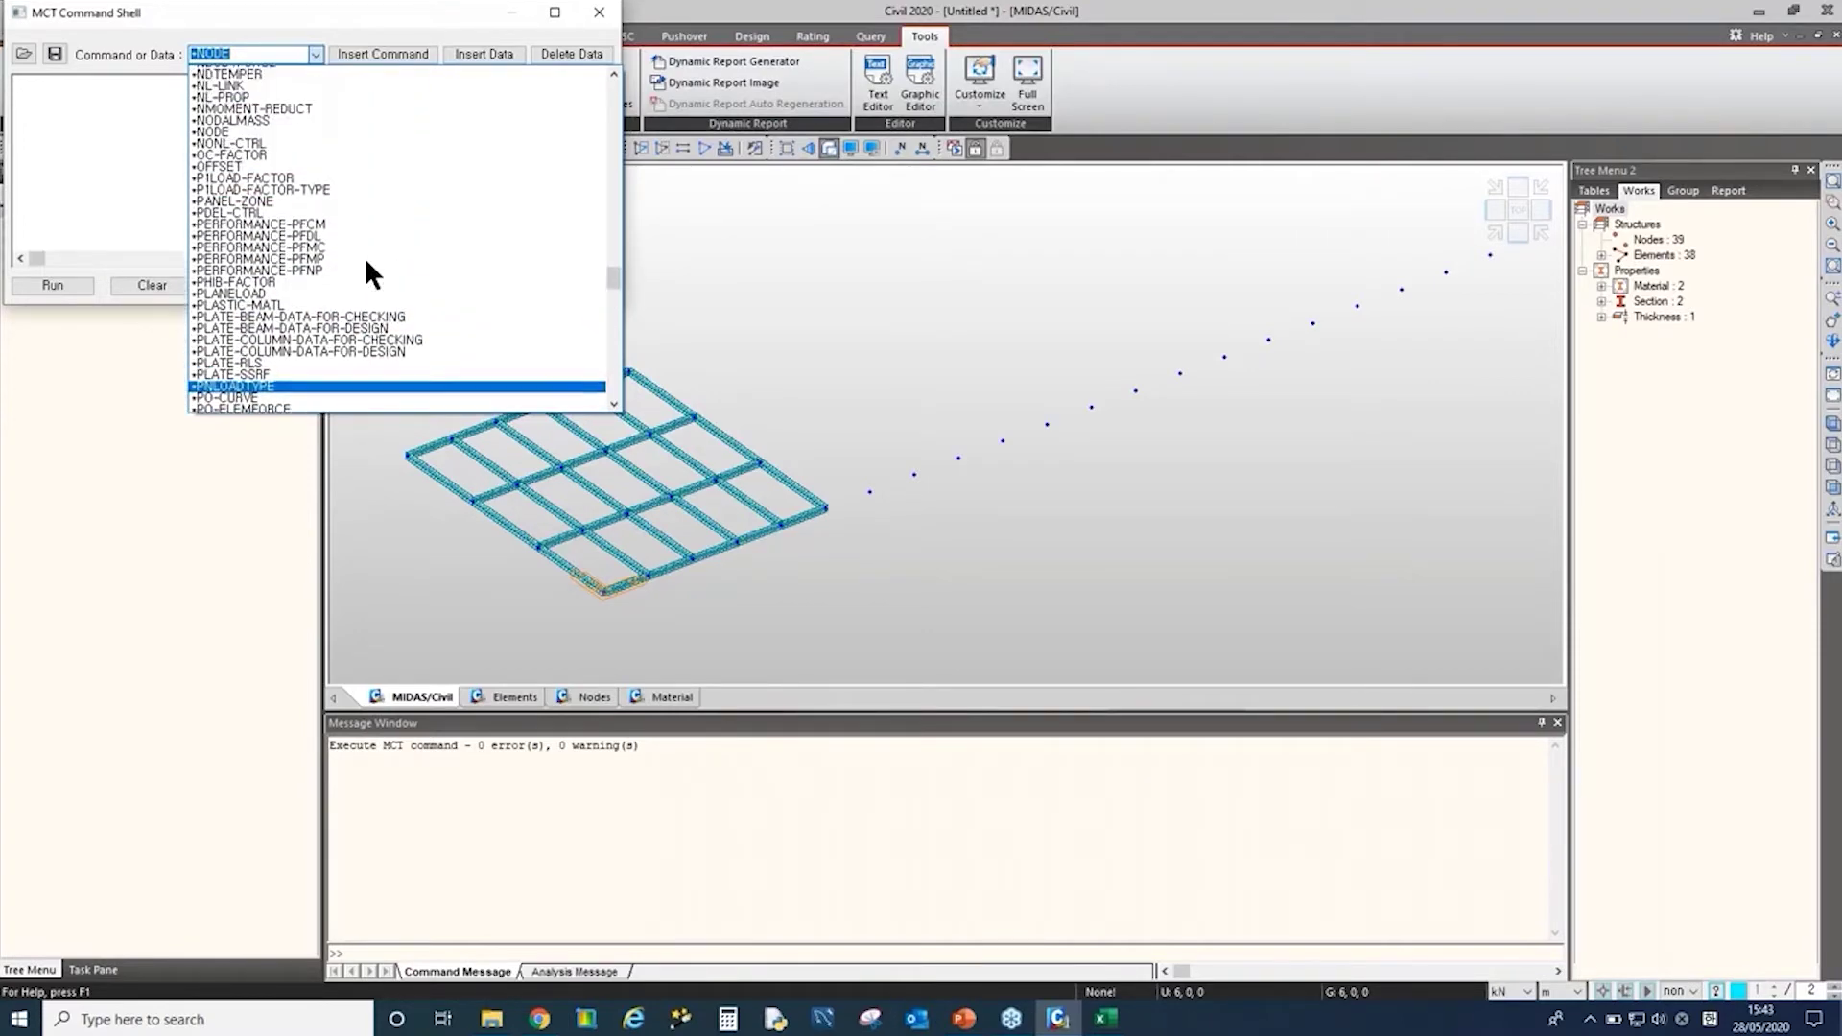
scroll(402, 235, "up", 3)
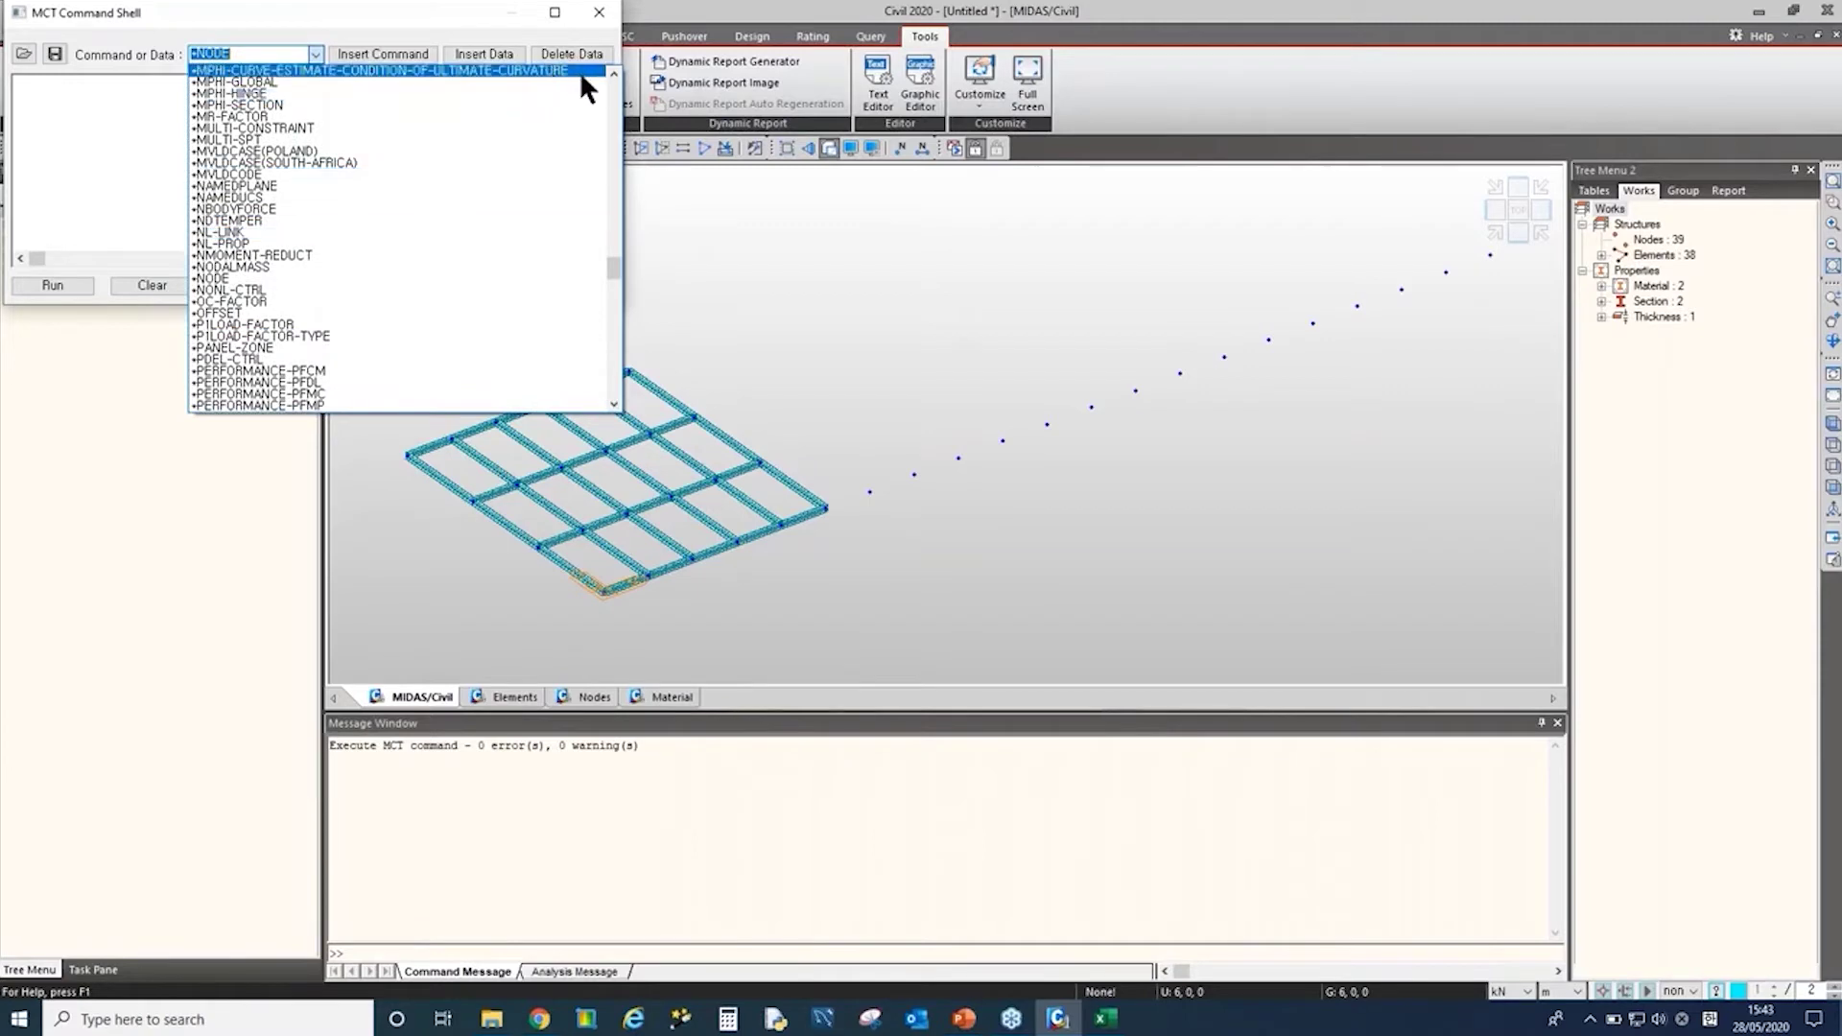
left_click(412, 14)
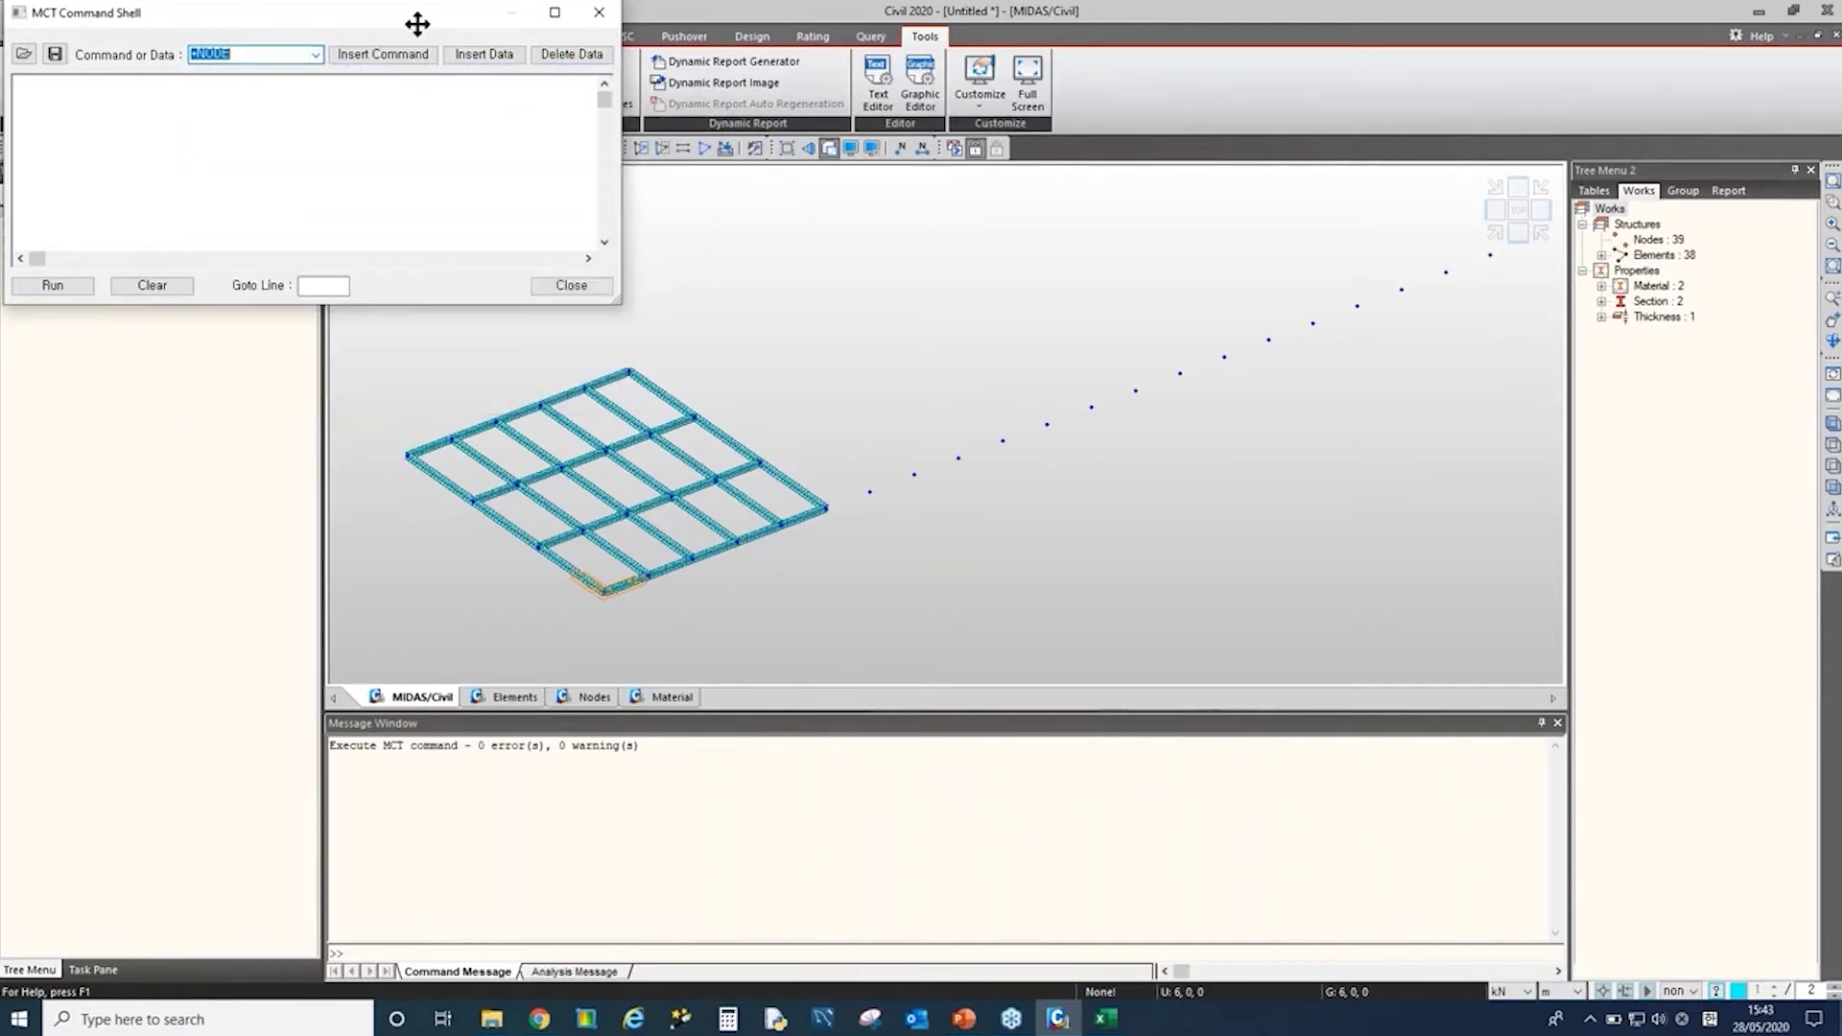
left_click_drag(415, 21, 682, 332)
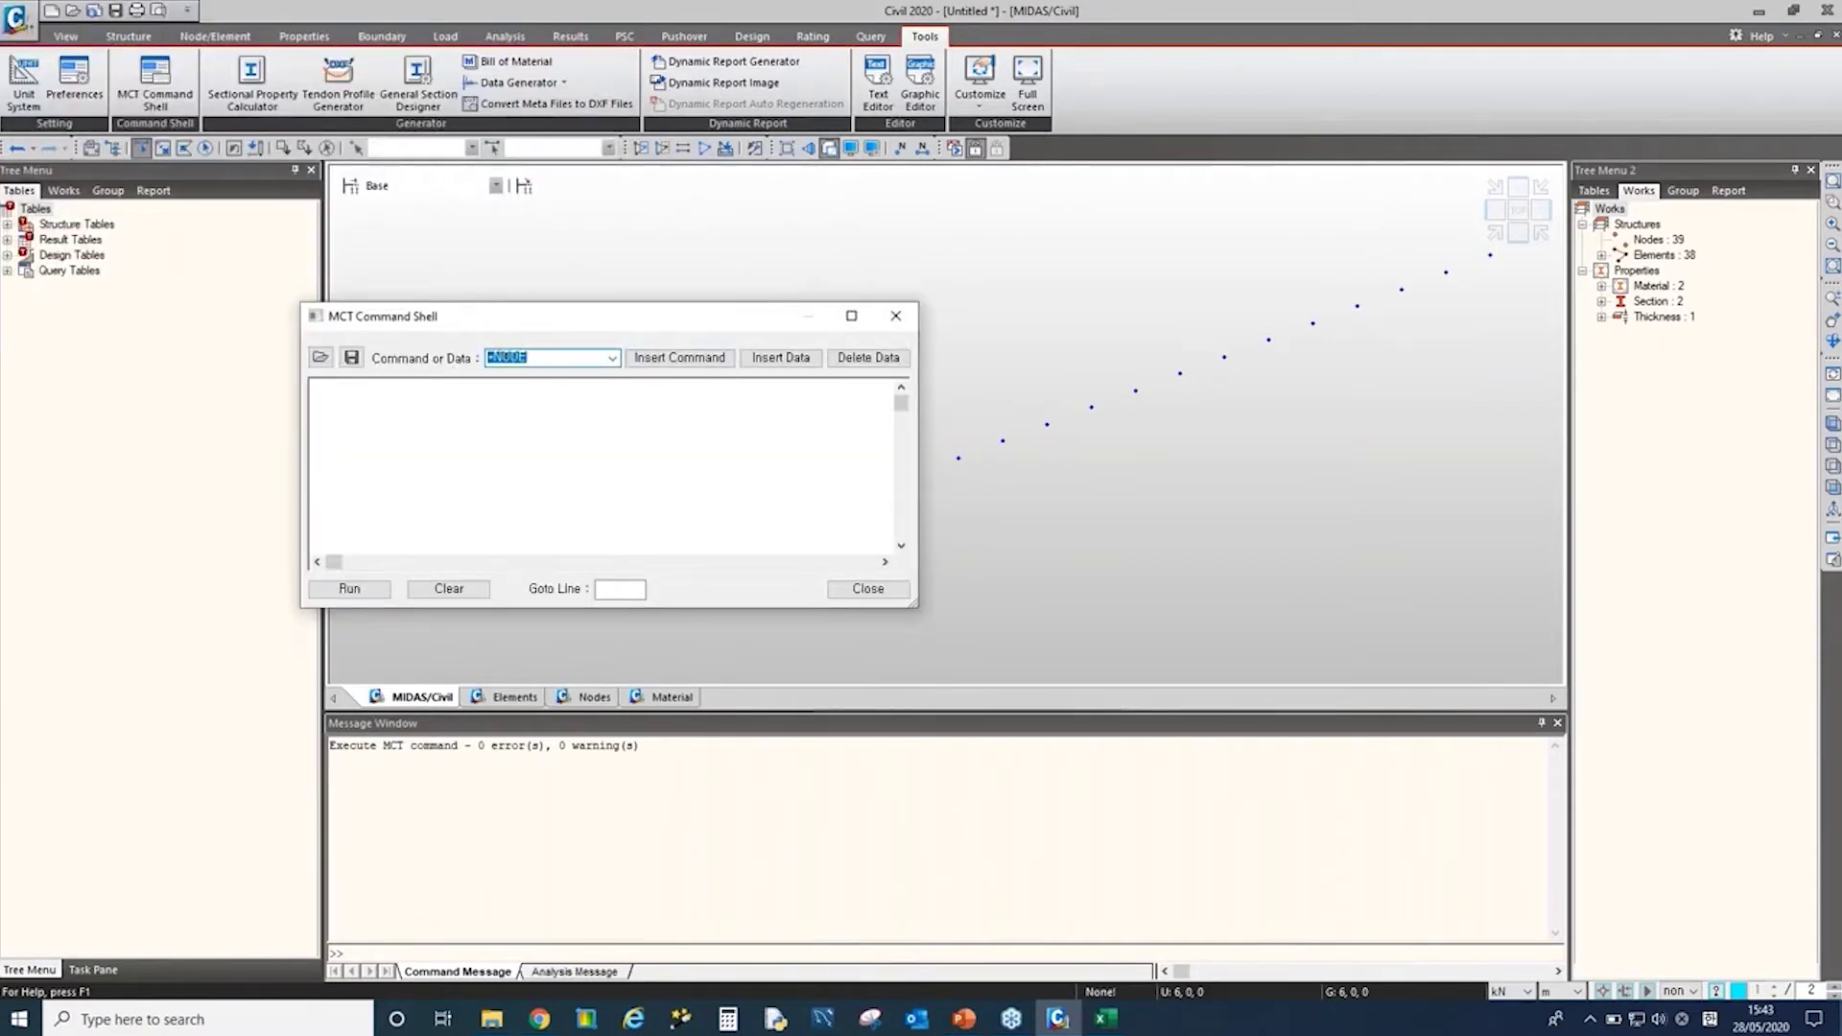
left_click(892, 318)
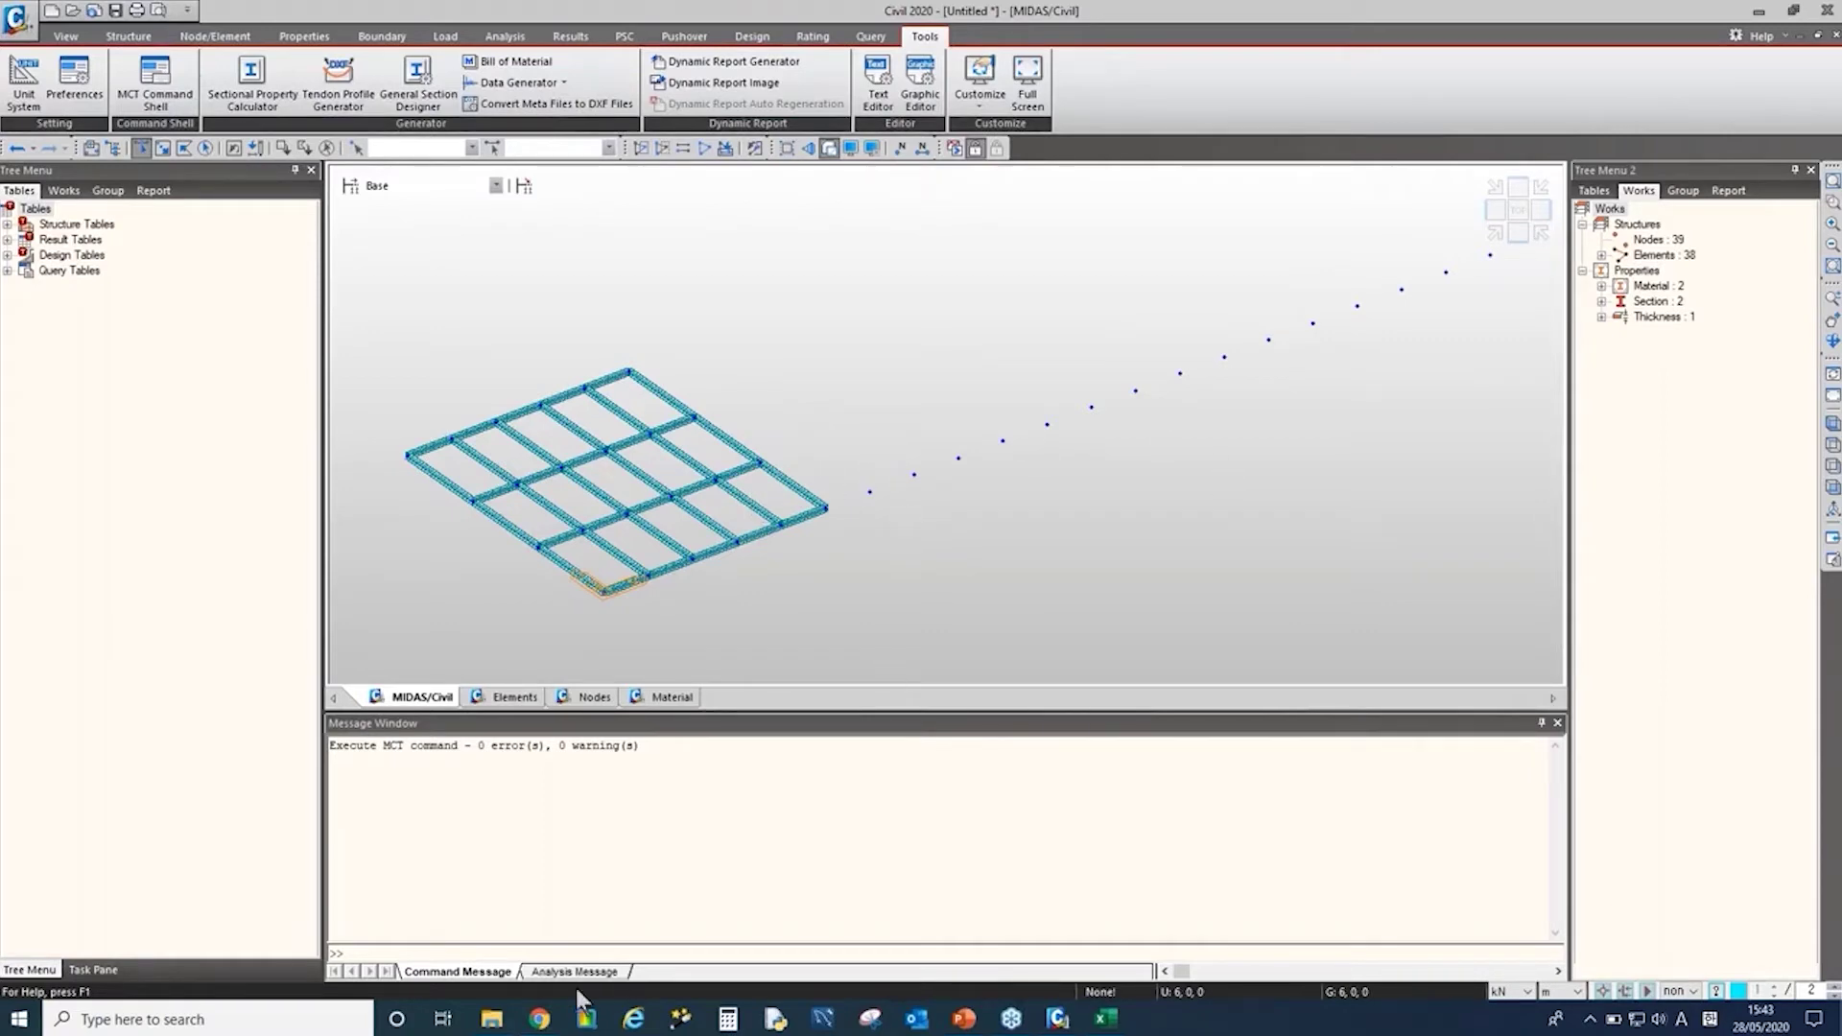
Step: Switch to Chrome and examine the upcoming events and past courses on the midasCivil Academy page
left_click(543, 1025)
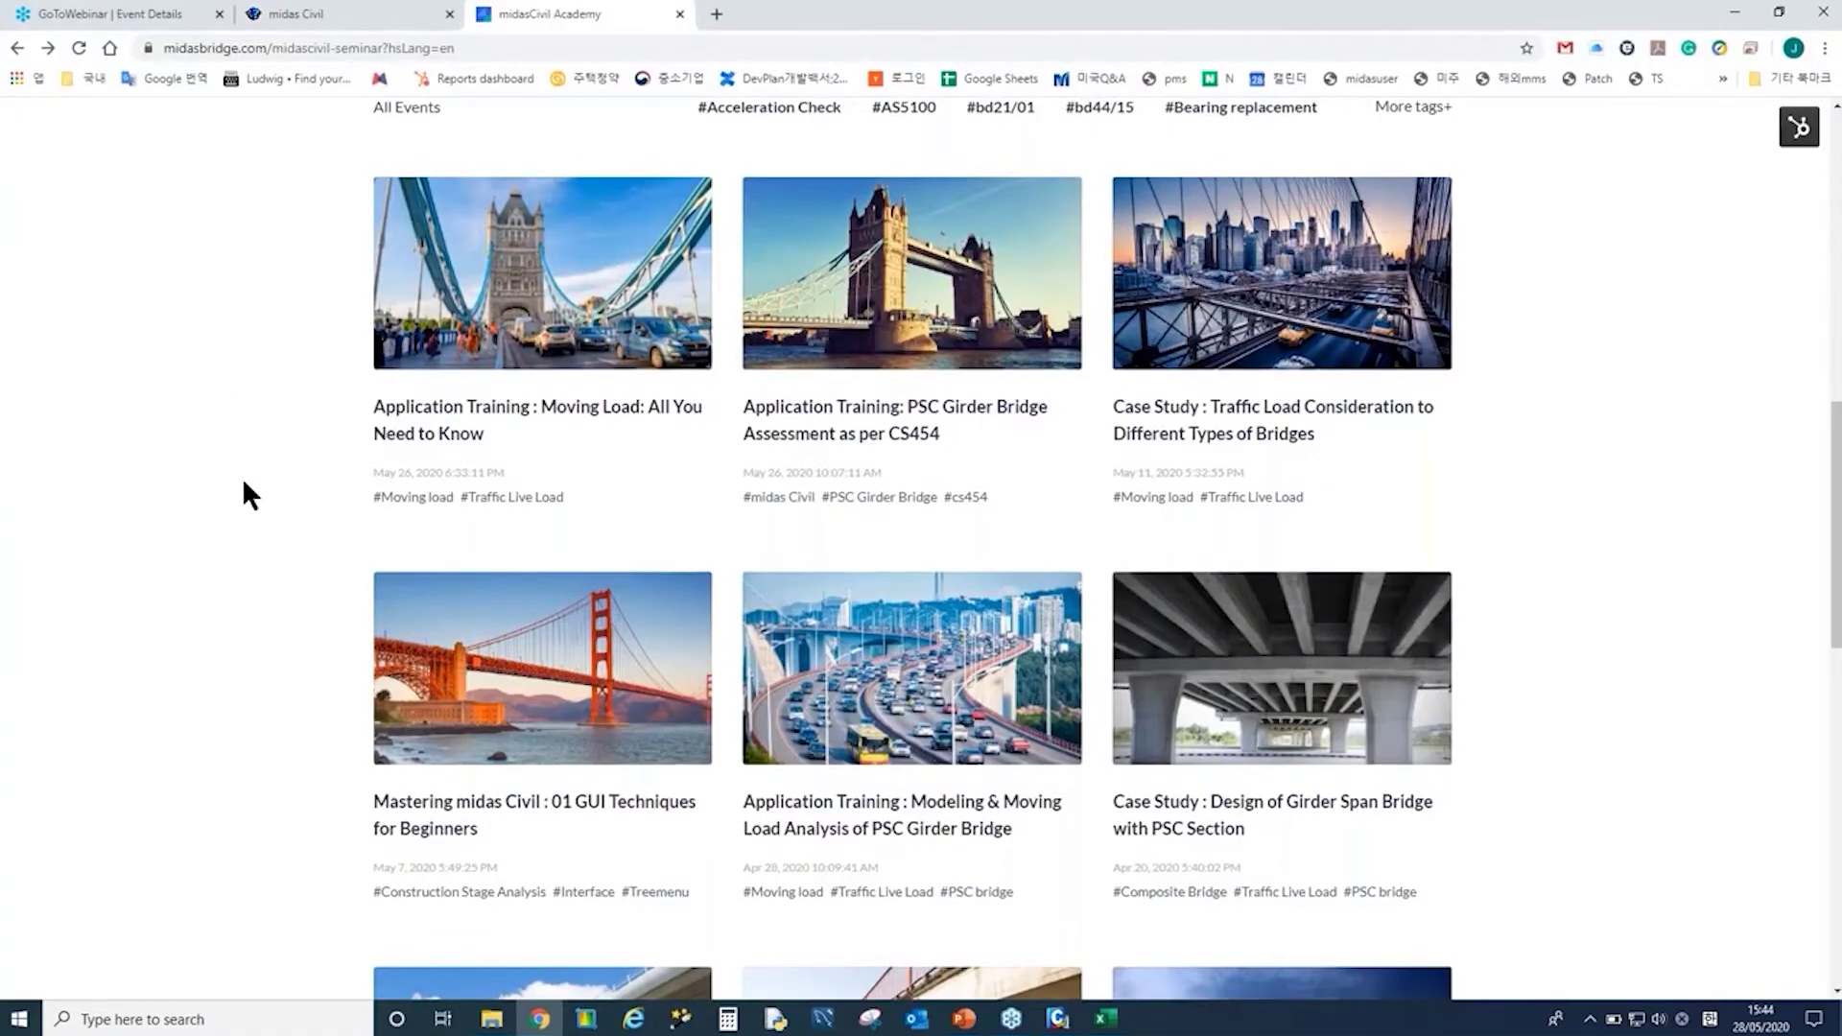
scroll(244, 483, "up", 8)
scroll(243, 483, "down", 3)
scroll(255, 479, "up", 3)
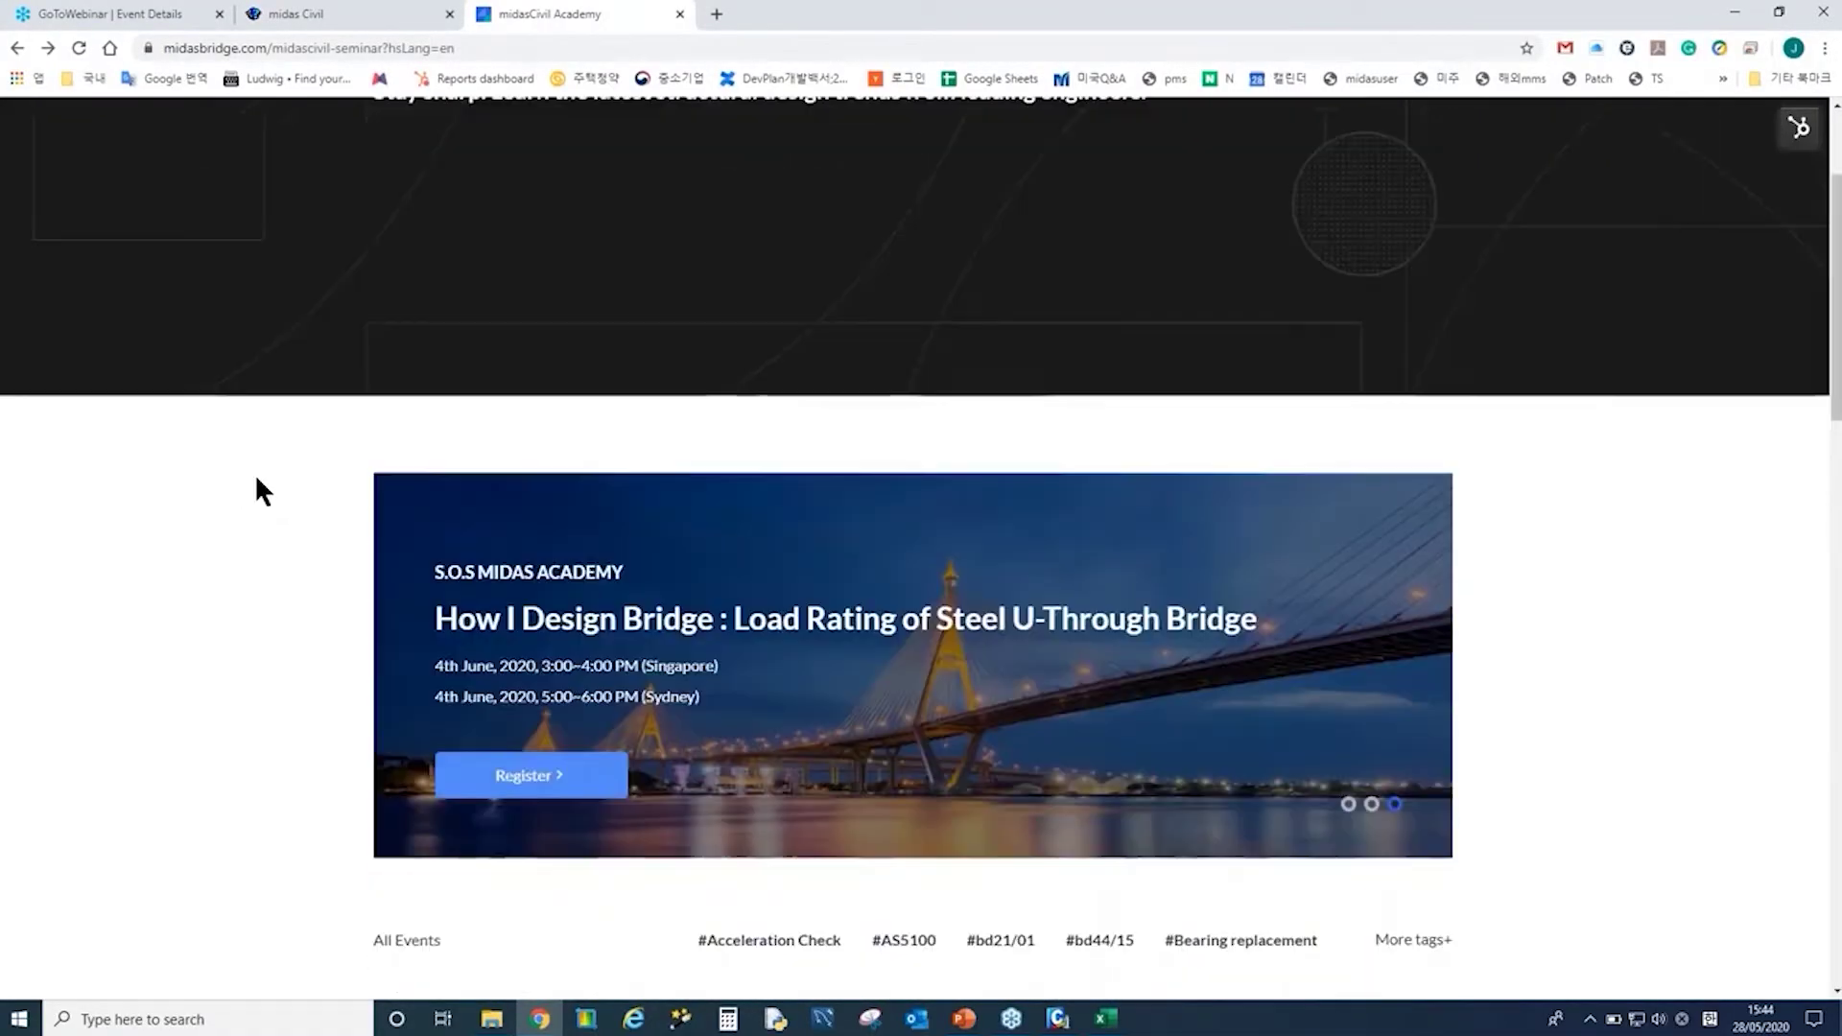
scroll(255, 473, "down", 5)
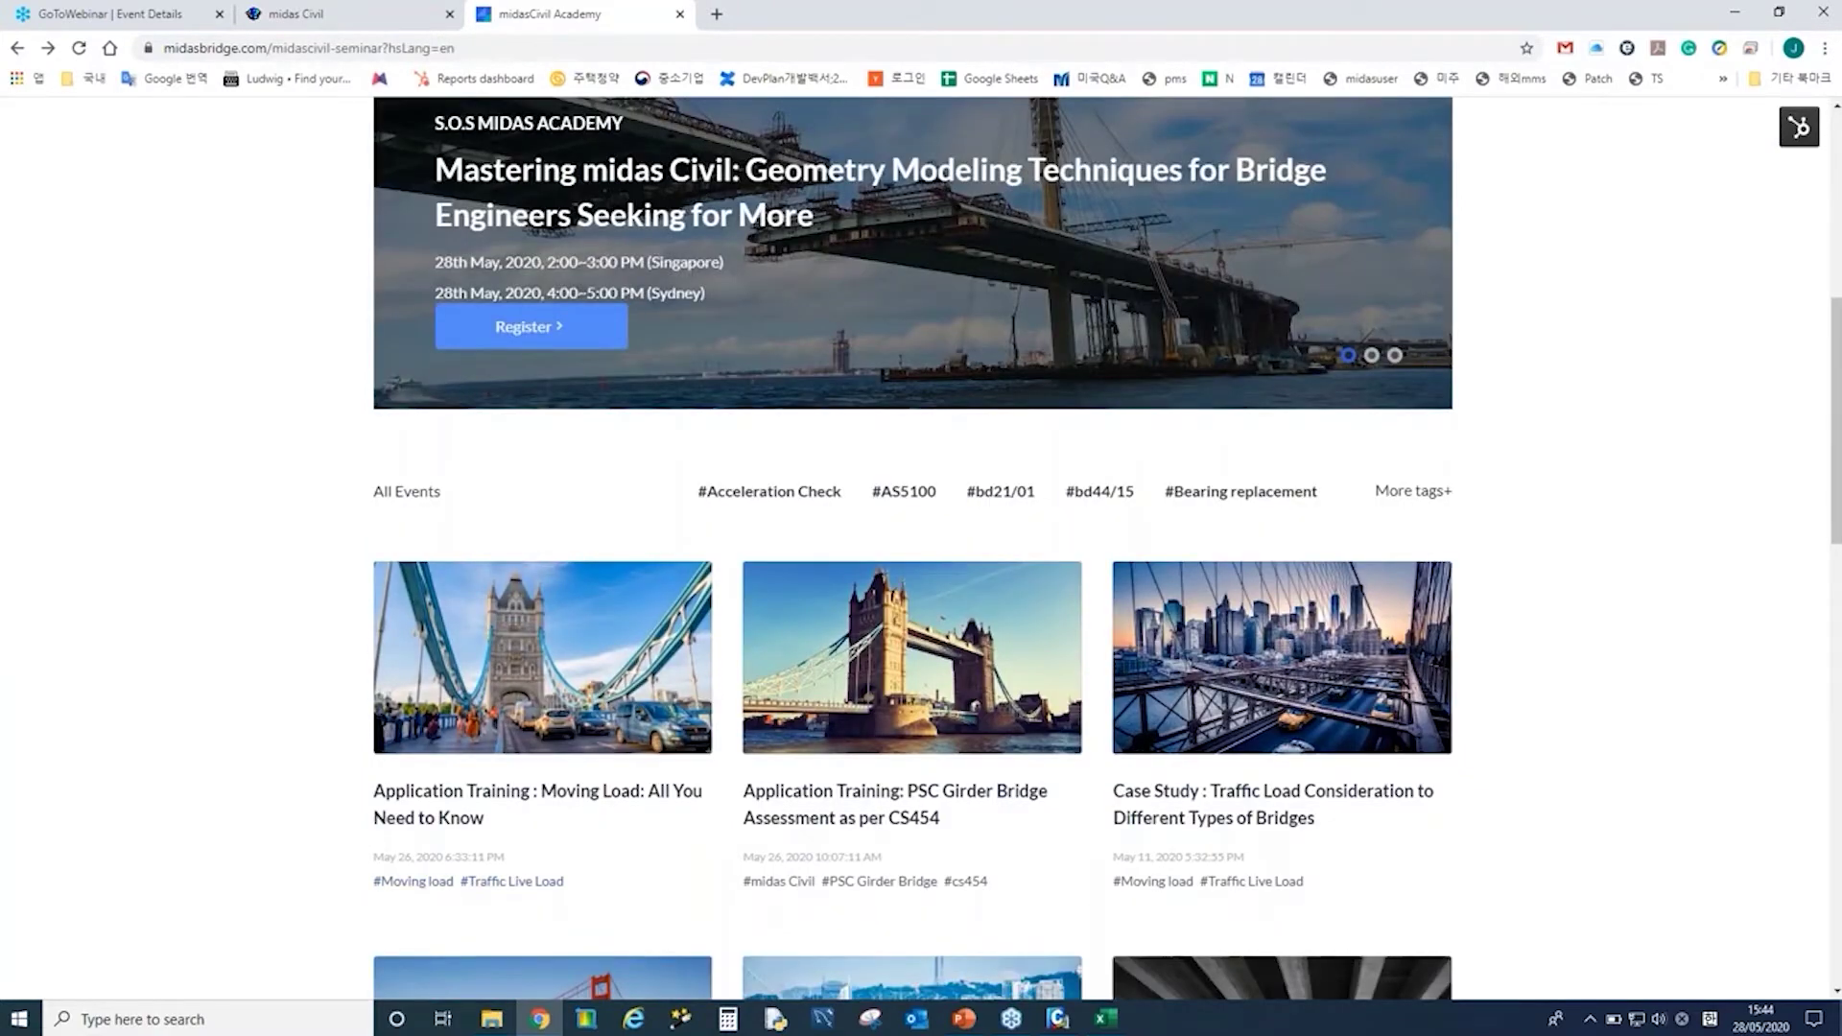
scroll(433, 570, "down", 2)
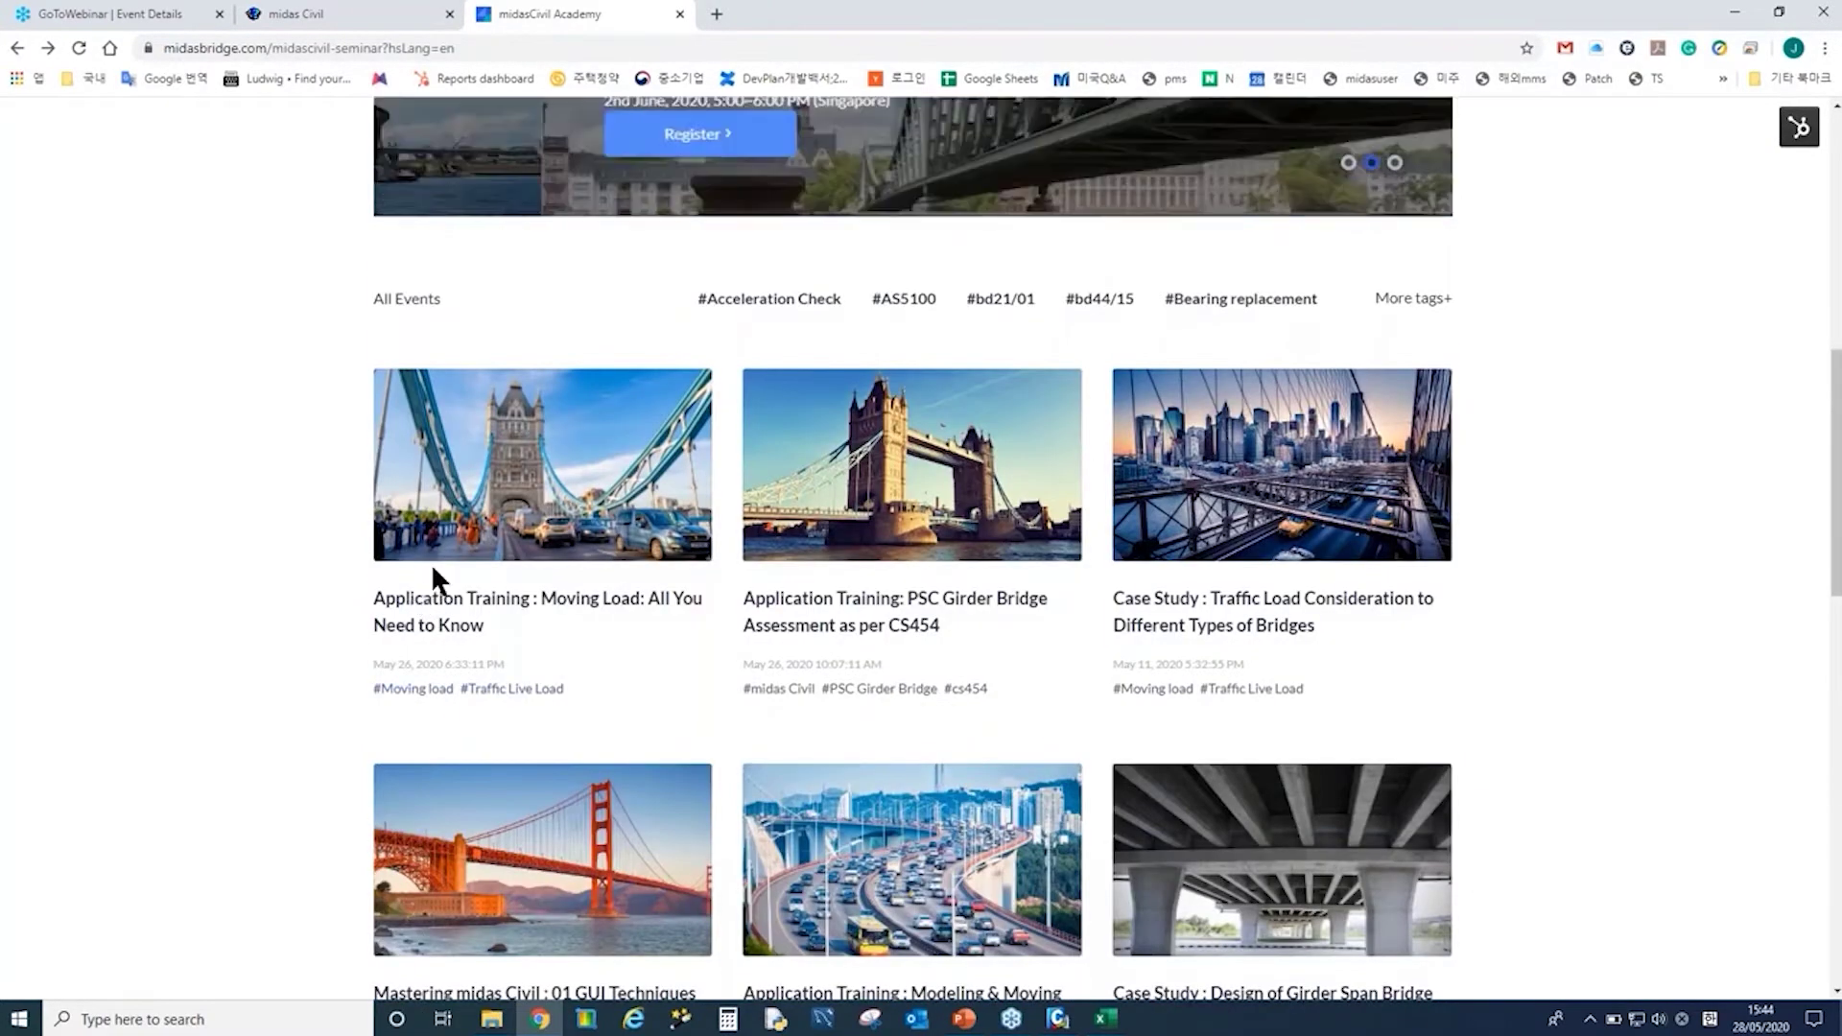
scroll(430, 562, "up", 8)
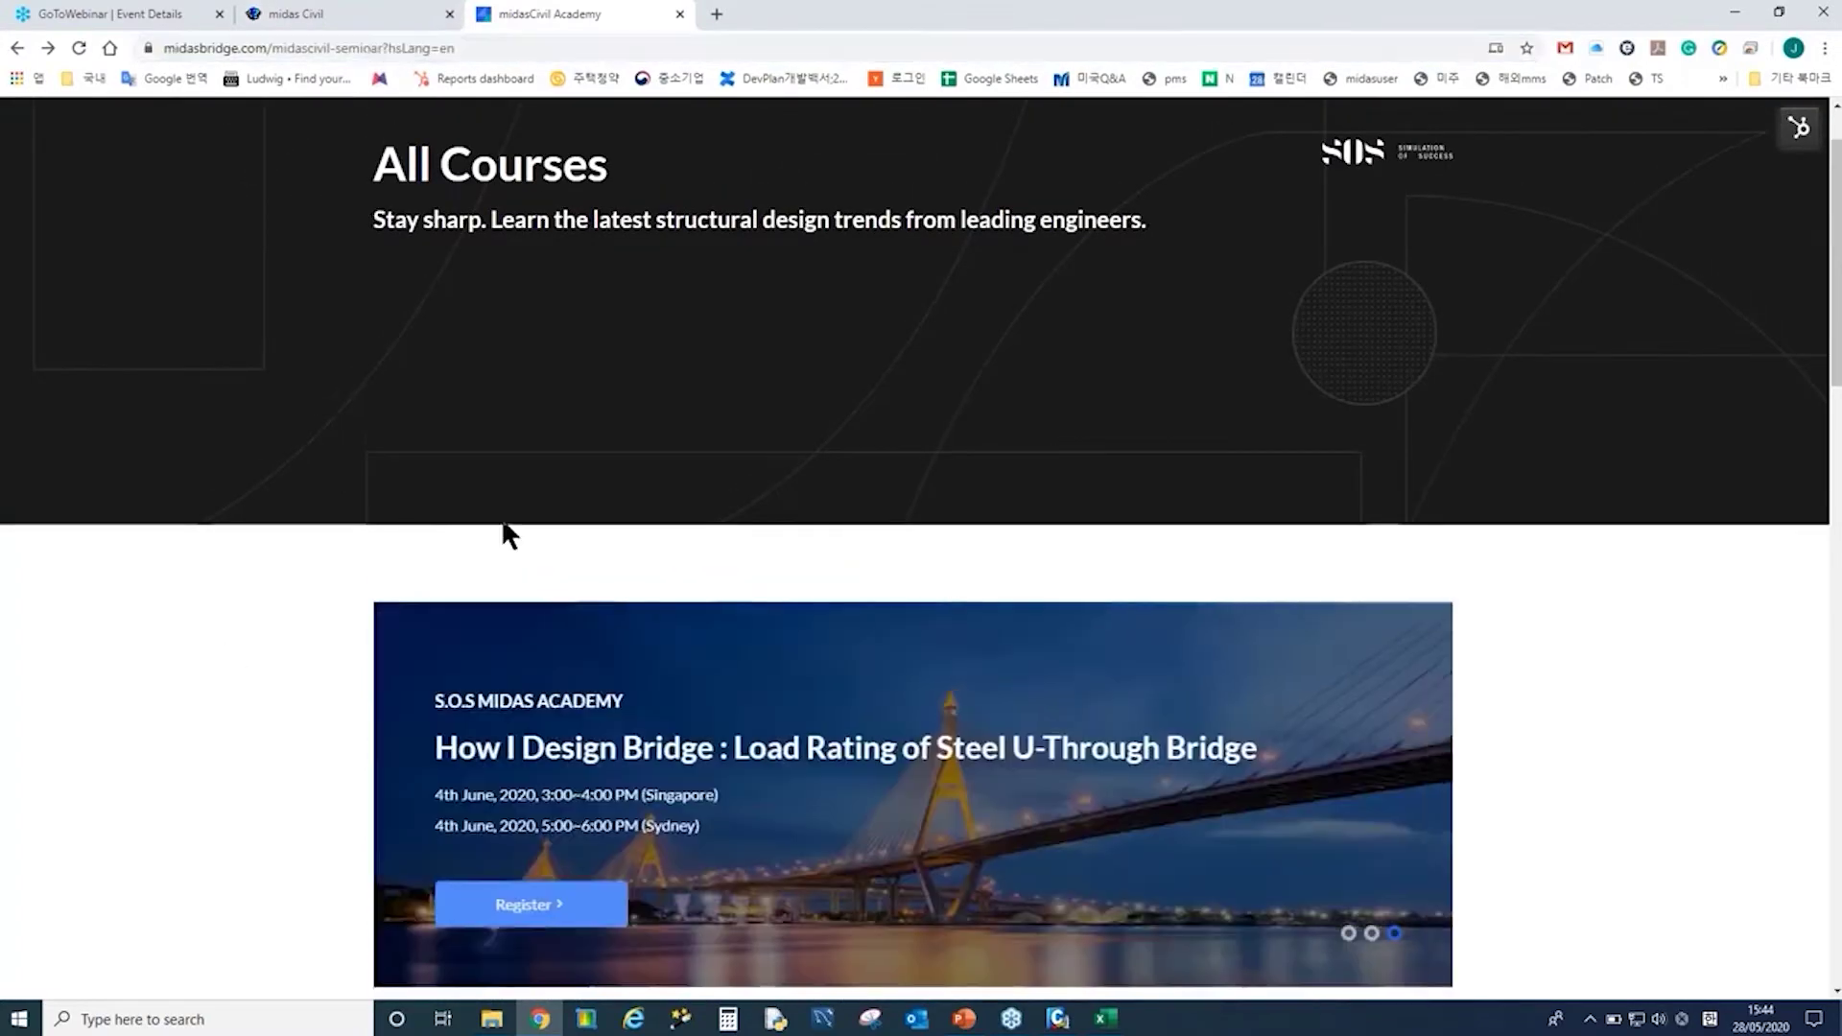
scroll(734, 430, "down", 2)
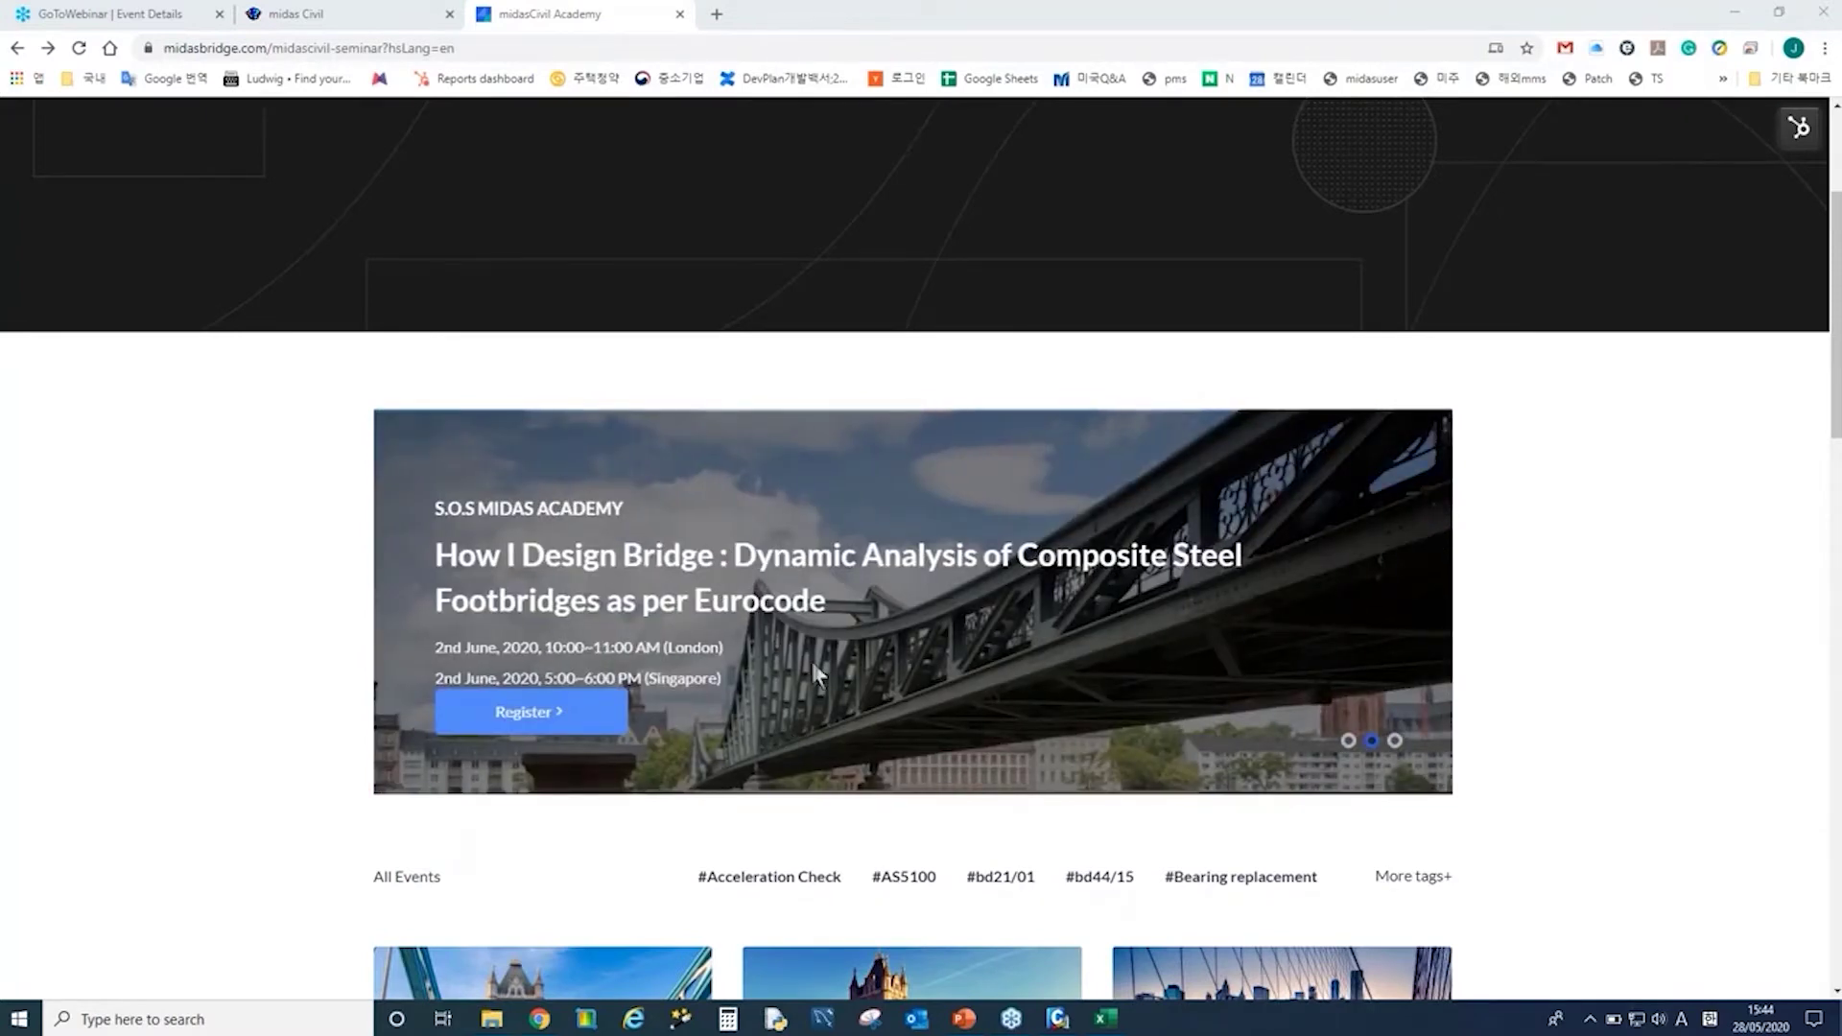
Step: Switch back to MIDAS Civil, select the beam at the grillage's far corner, and examine the rotation angle and axis point settings of Rotate Elements
left_click(1057, 1018)
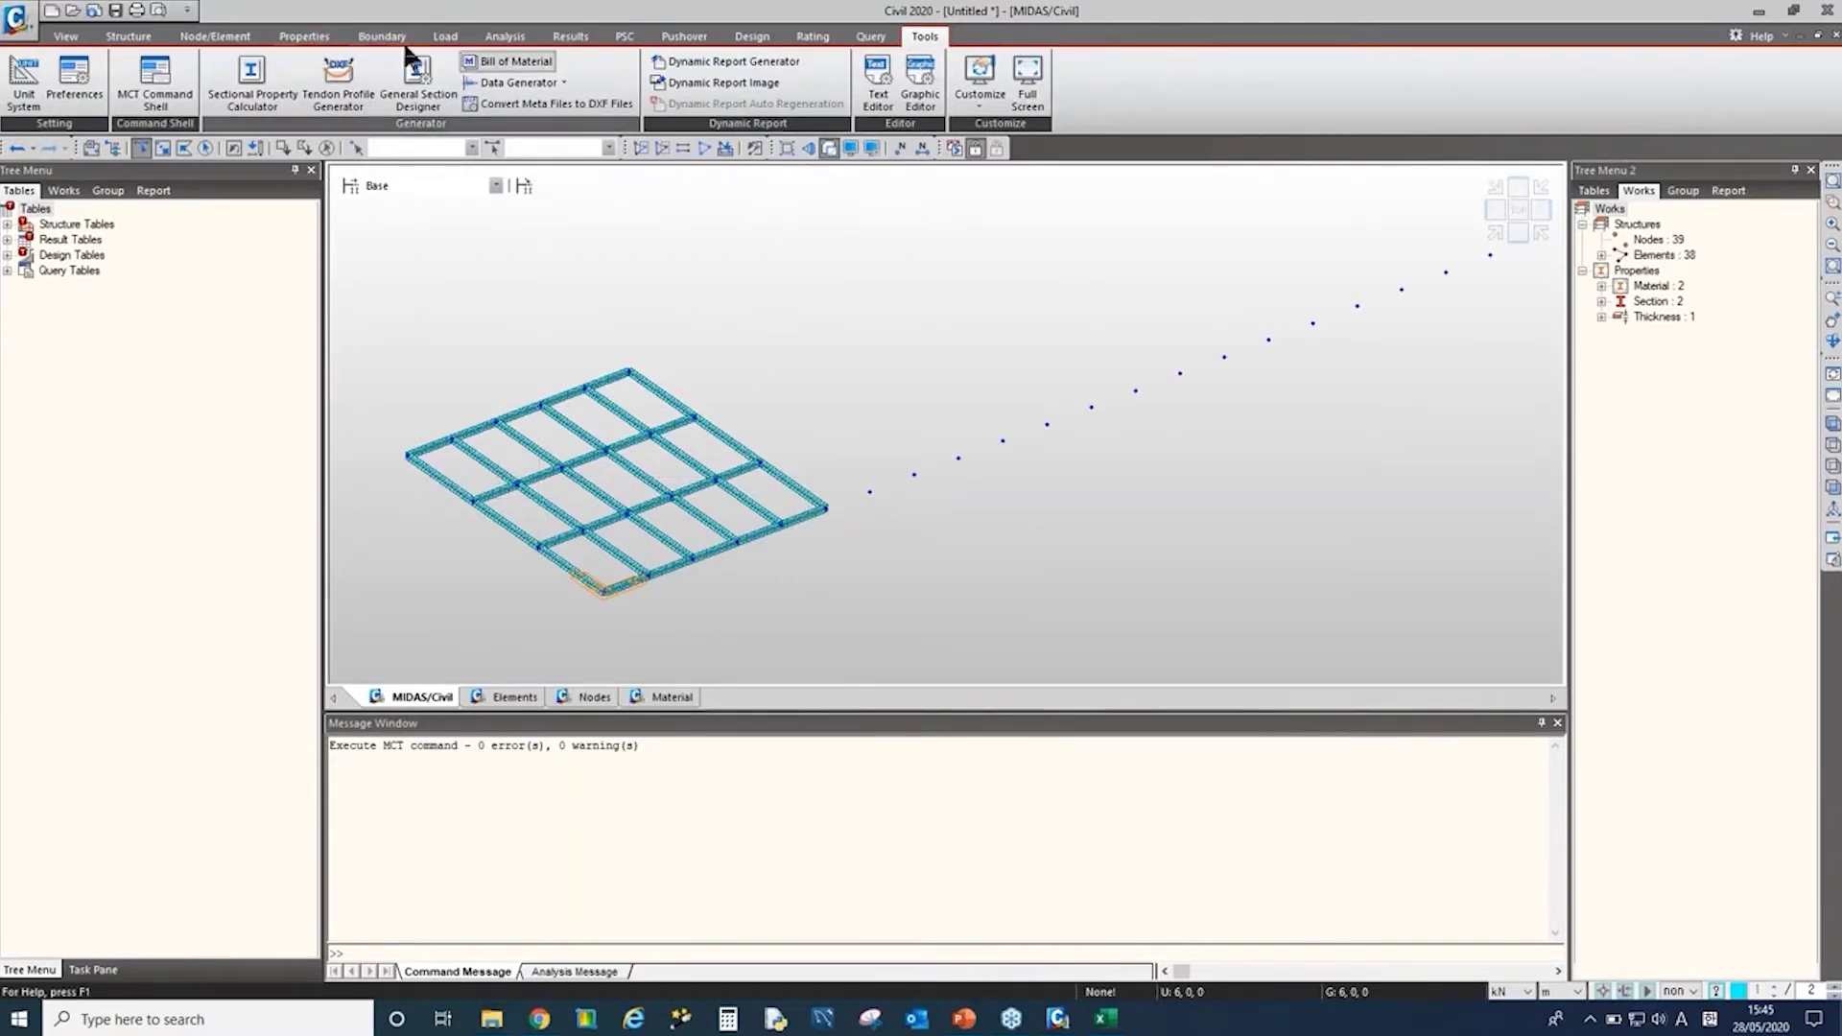
left_click(213, 34)
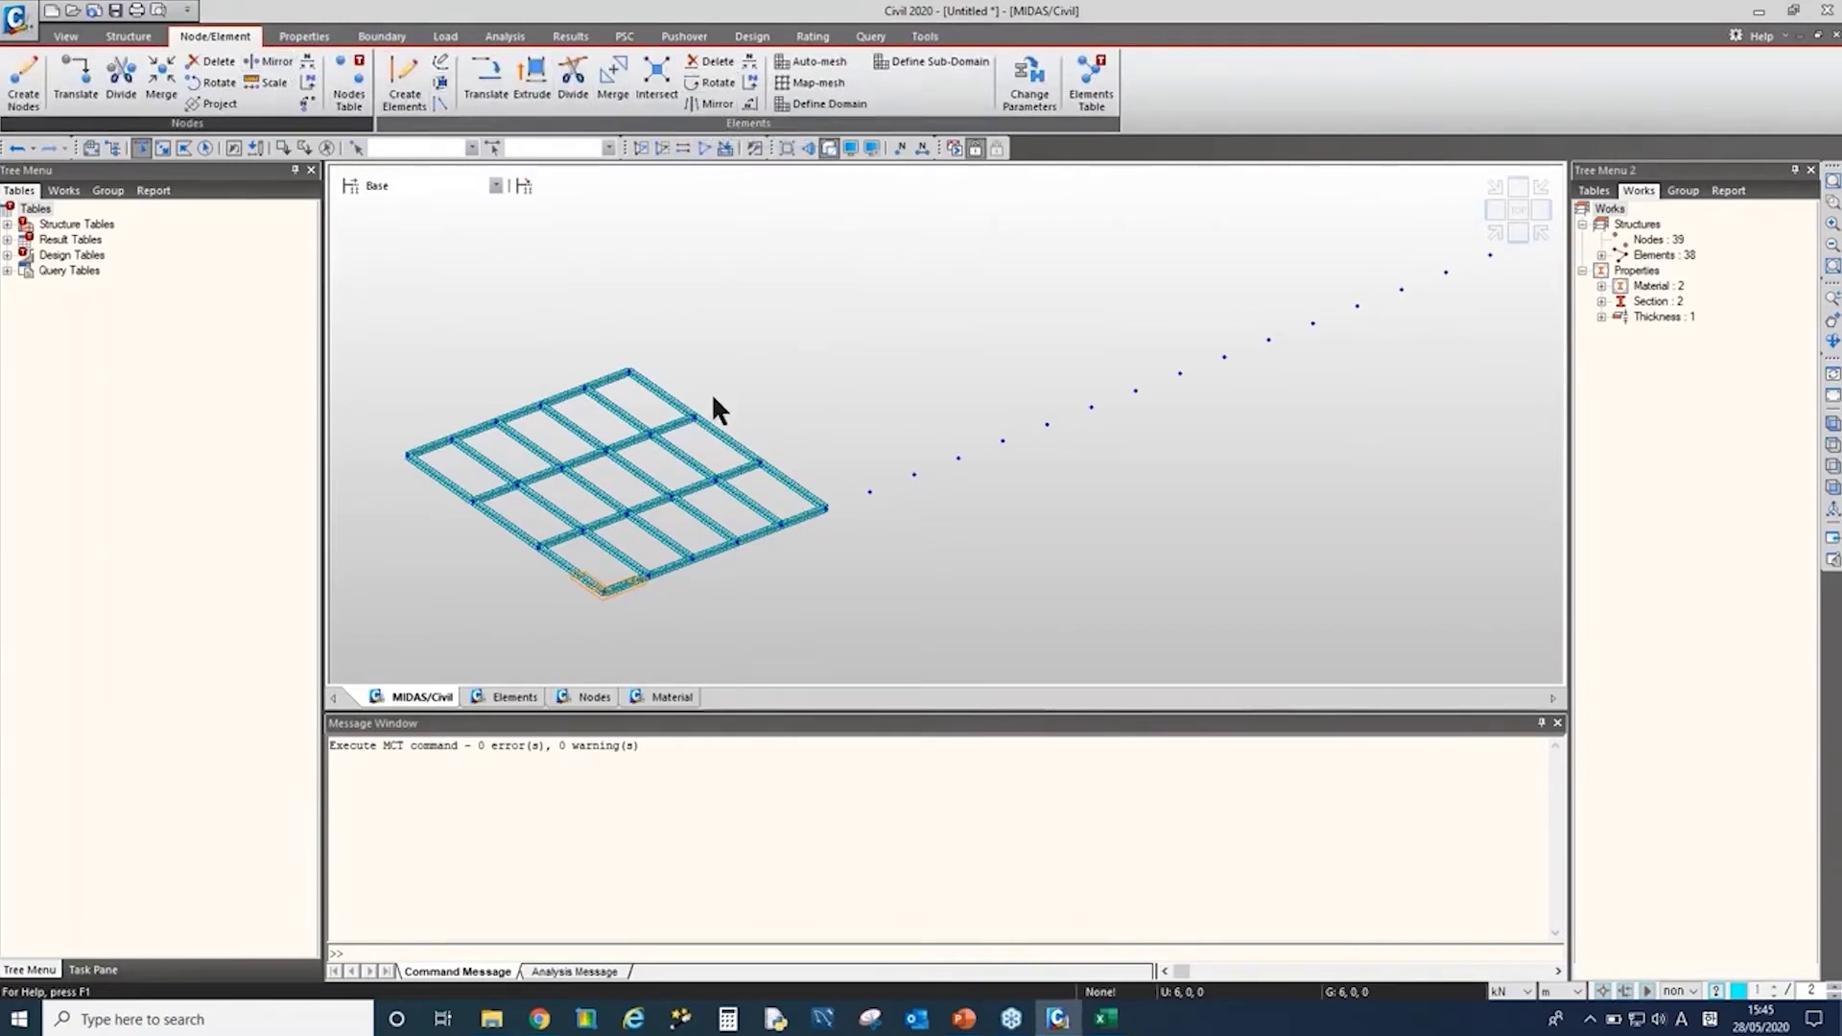
left_click(675, 405)
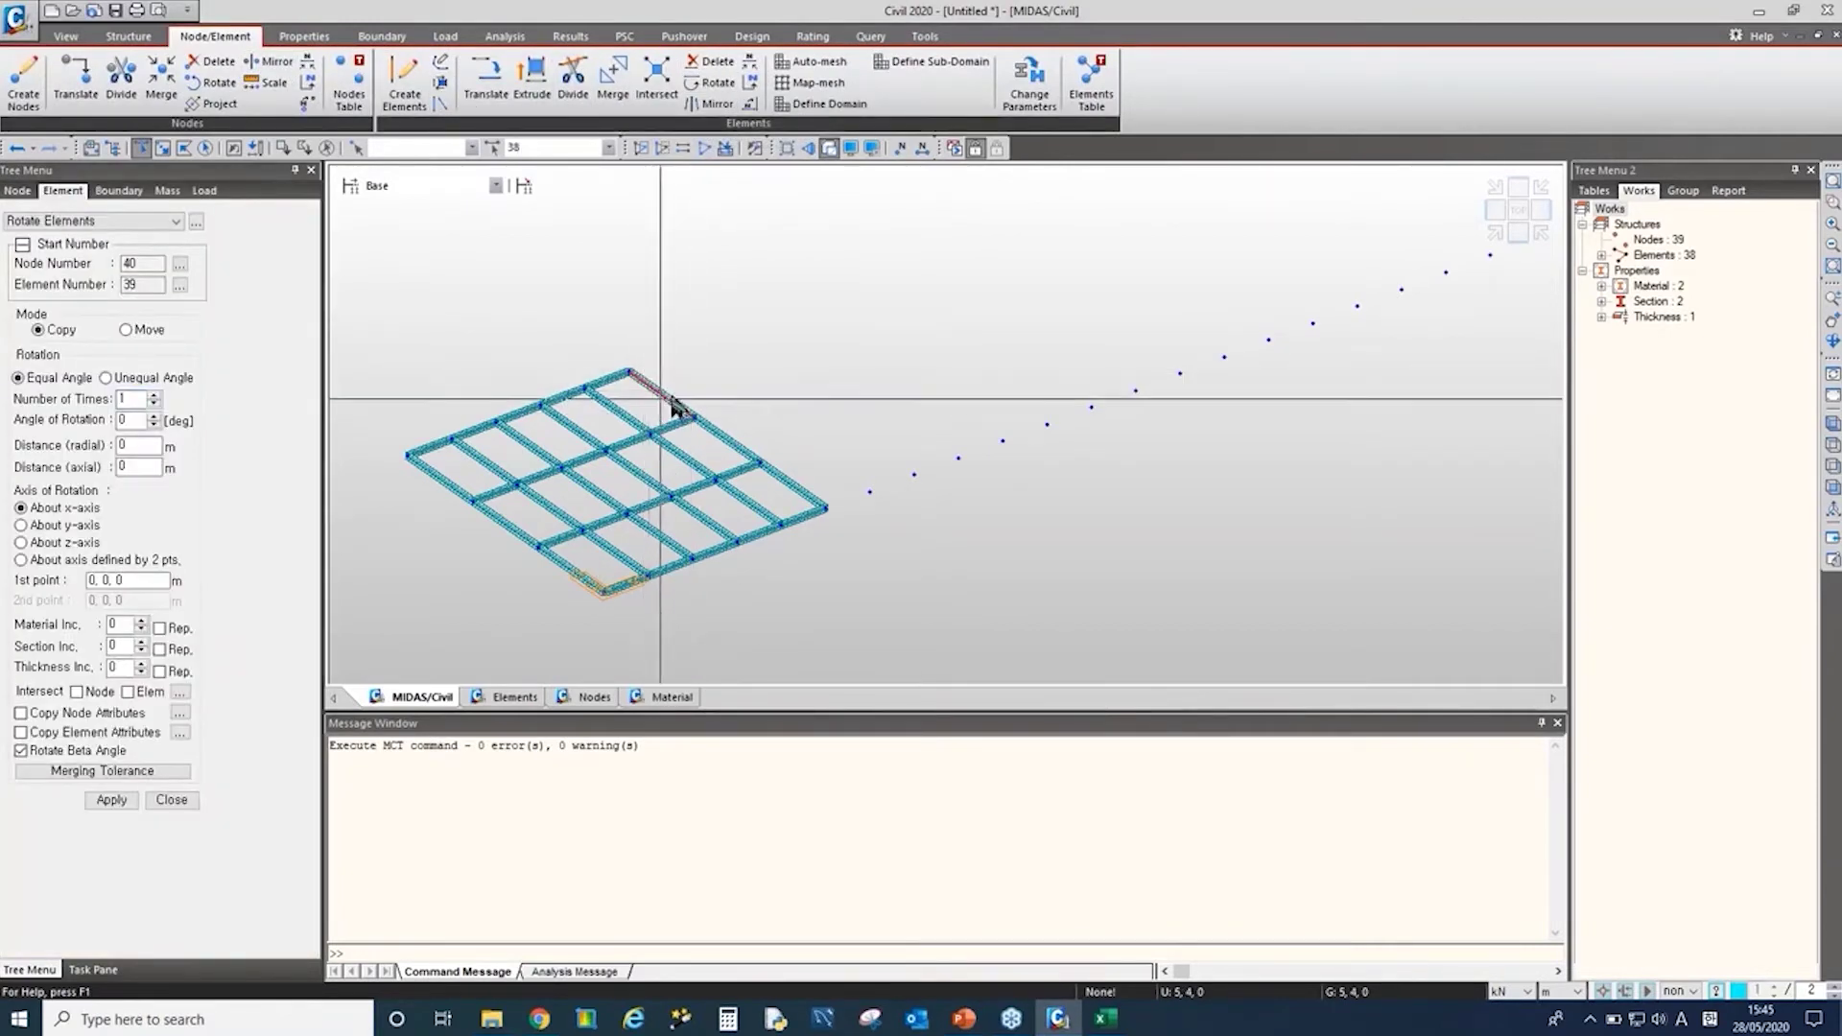
double_click(122, 420)
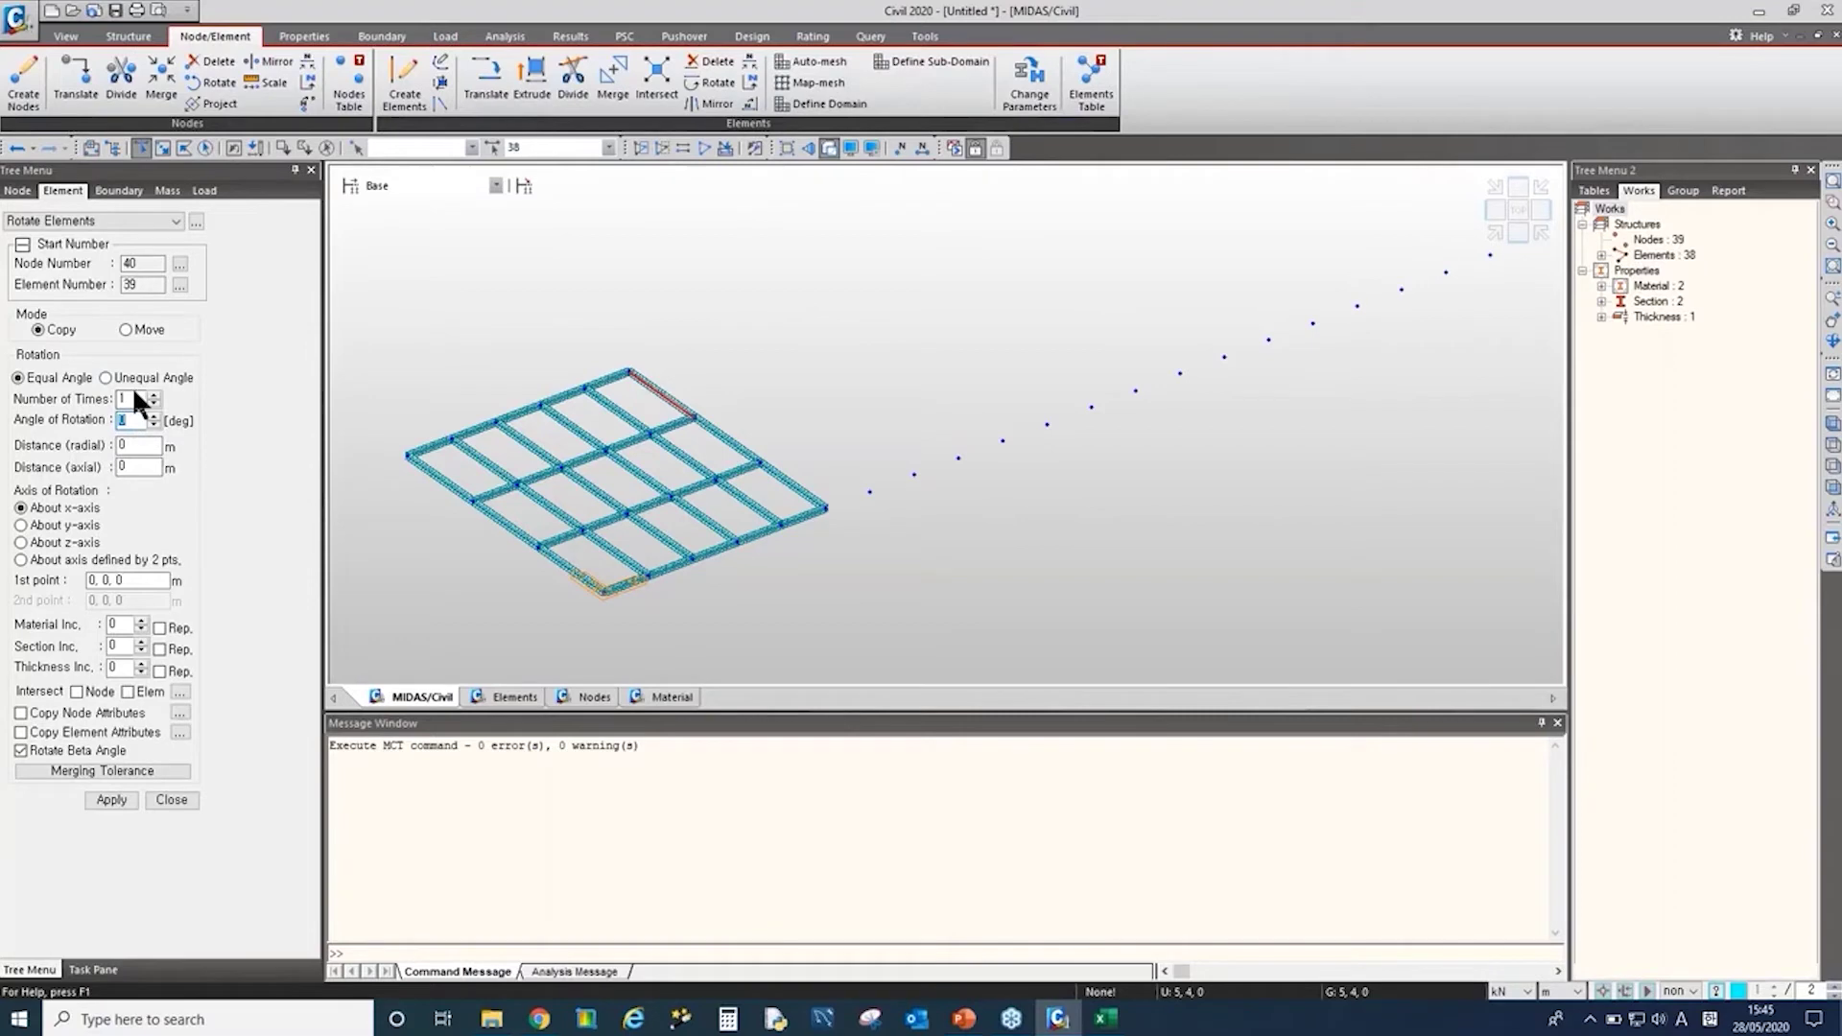
left_click(146, 581)
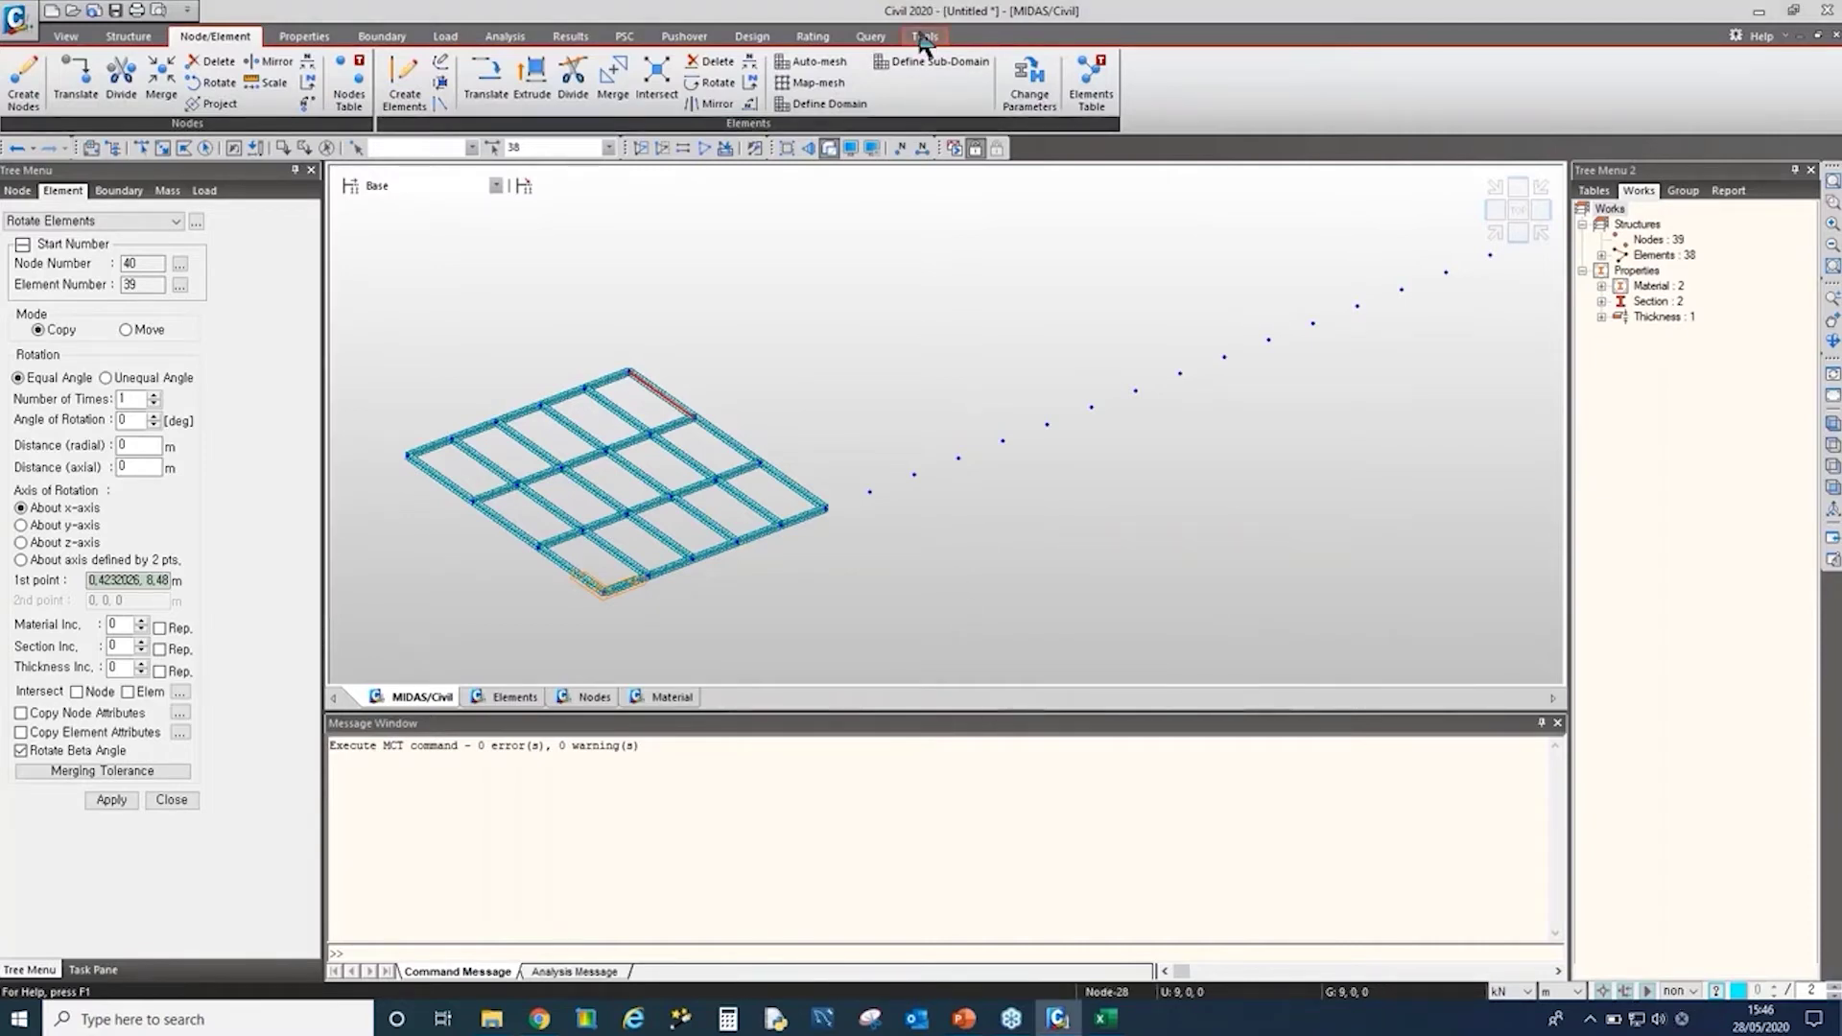
Step: Switch to Chrome and open the MCT Command List from the appendix of the midas Civil On-line Manual
left_click(923, 39)
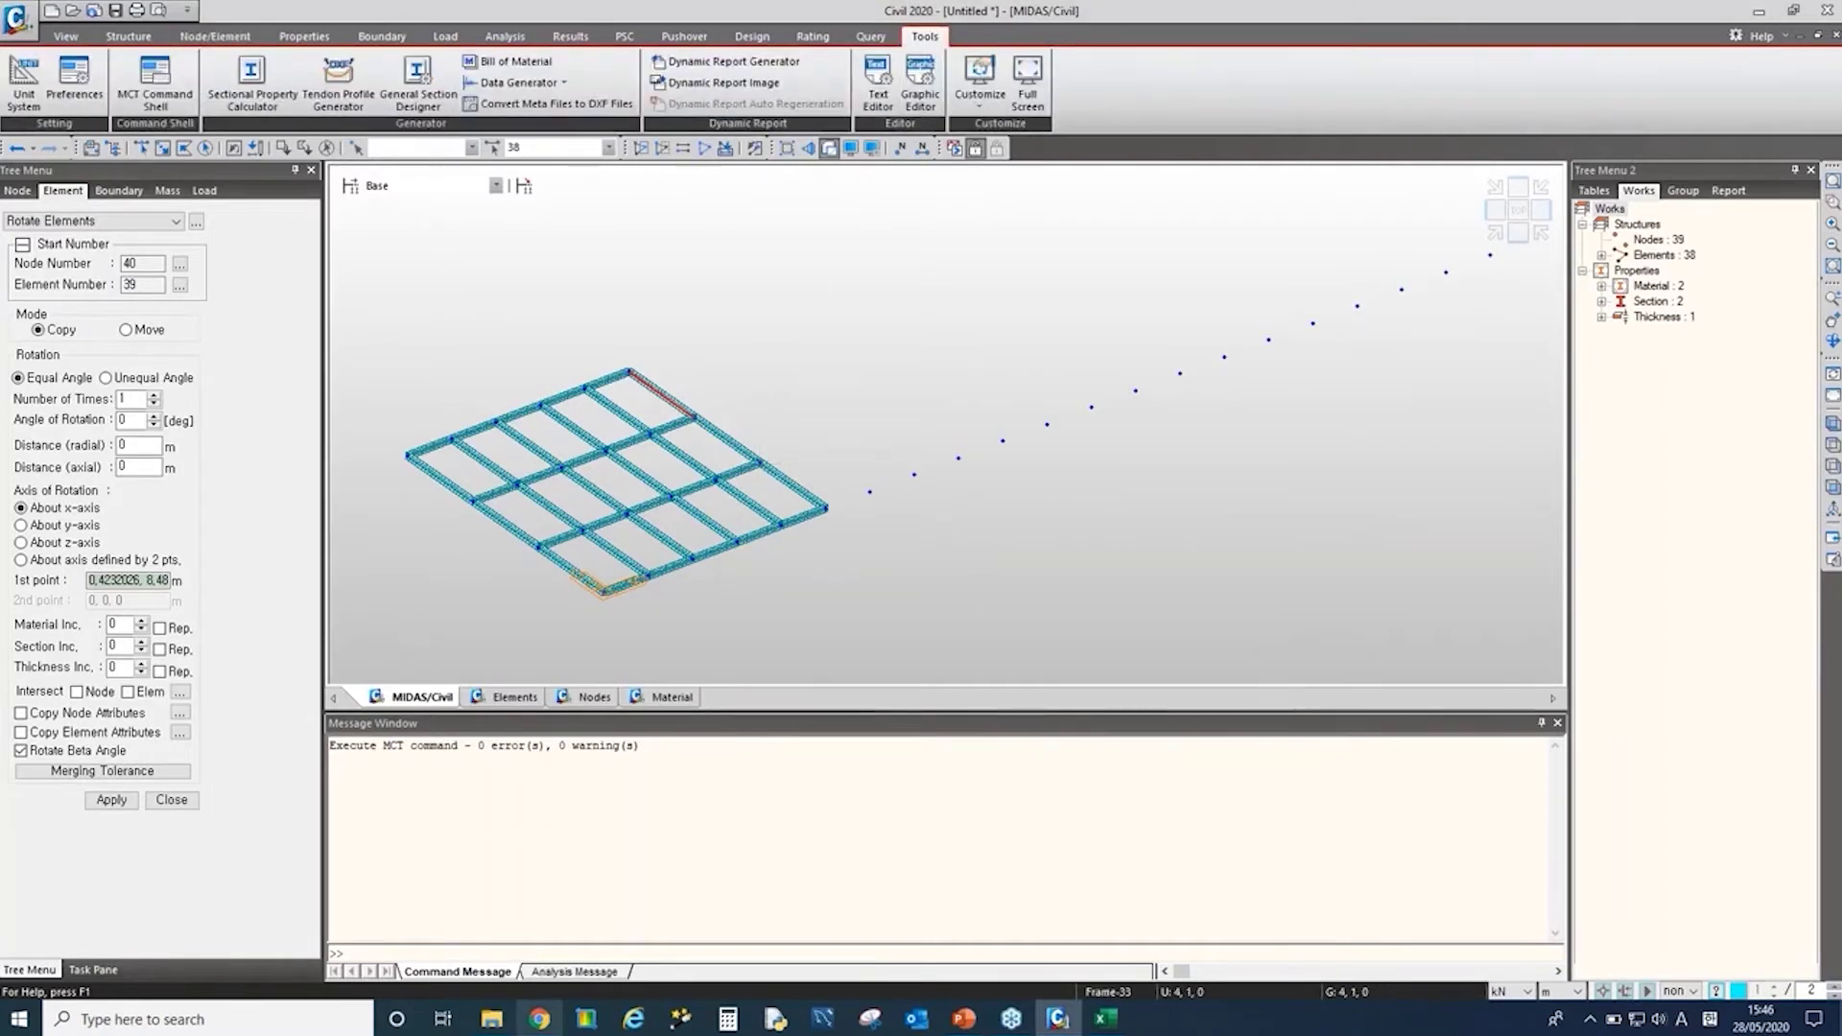
left_click(539, 1018)
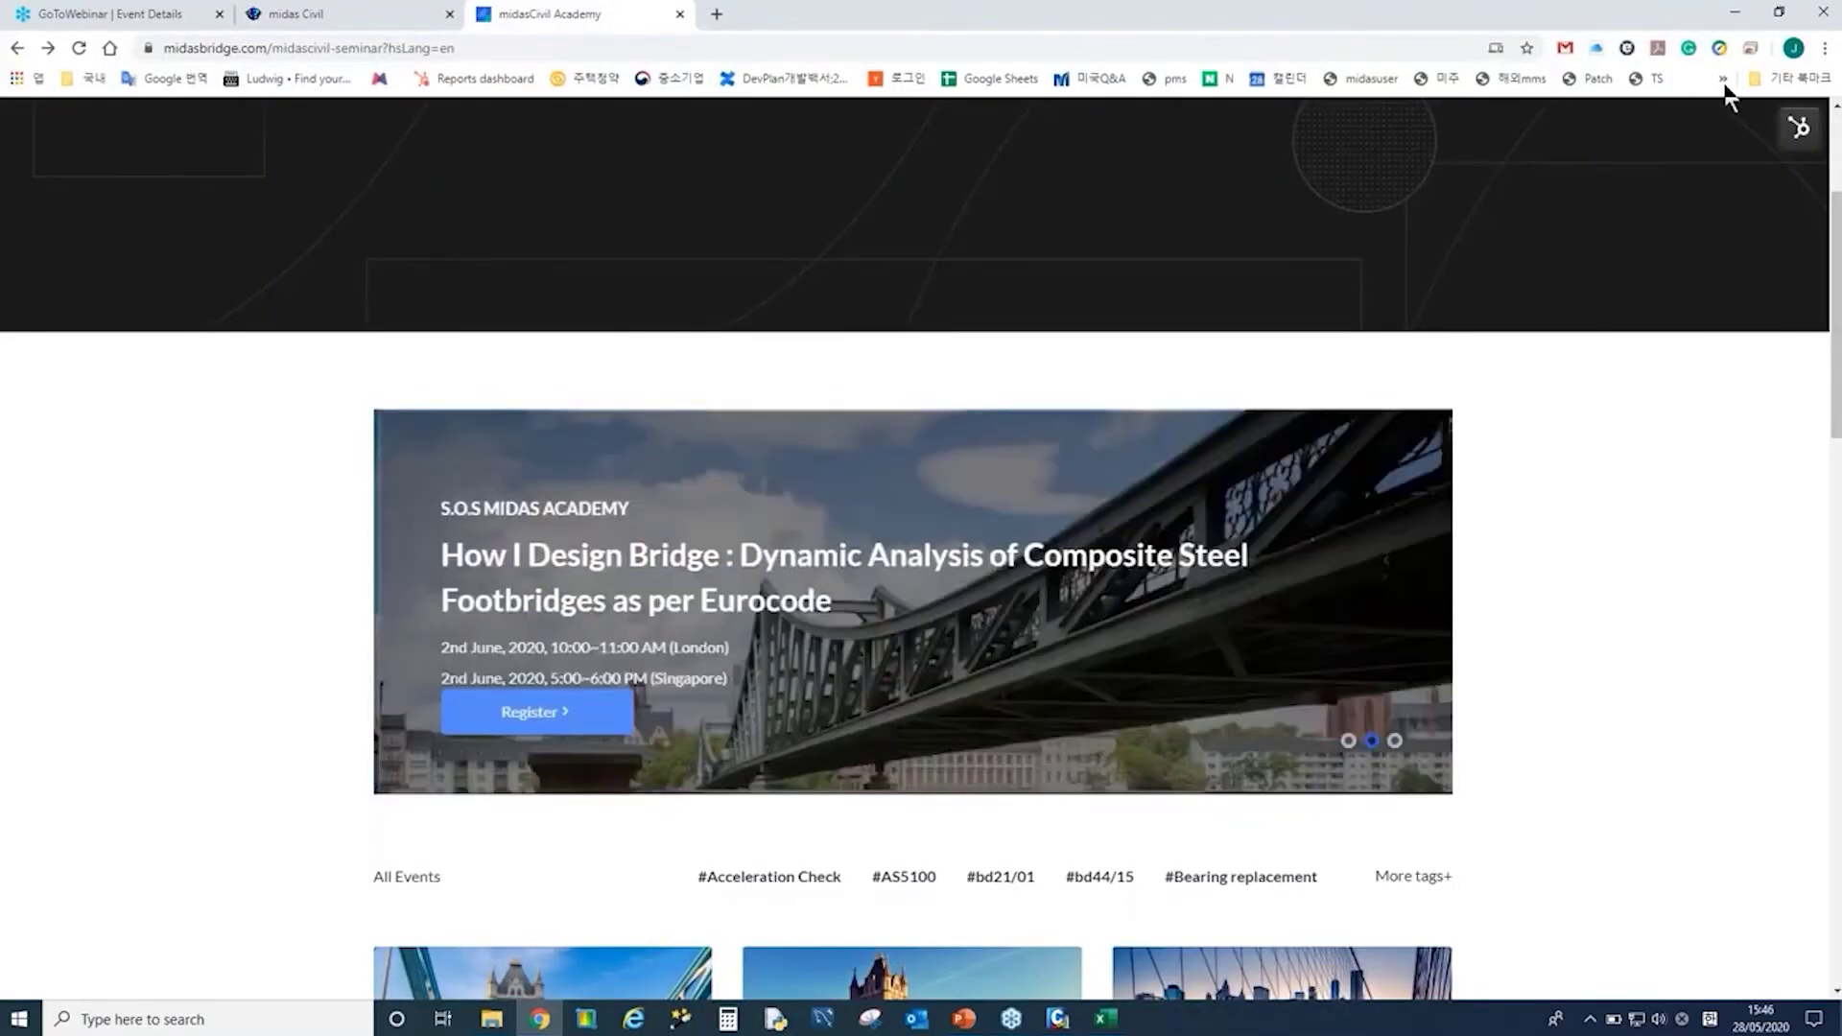
left_click(1723, 80)
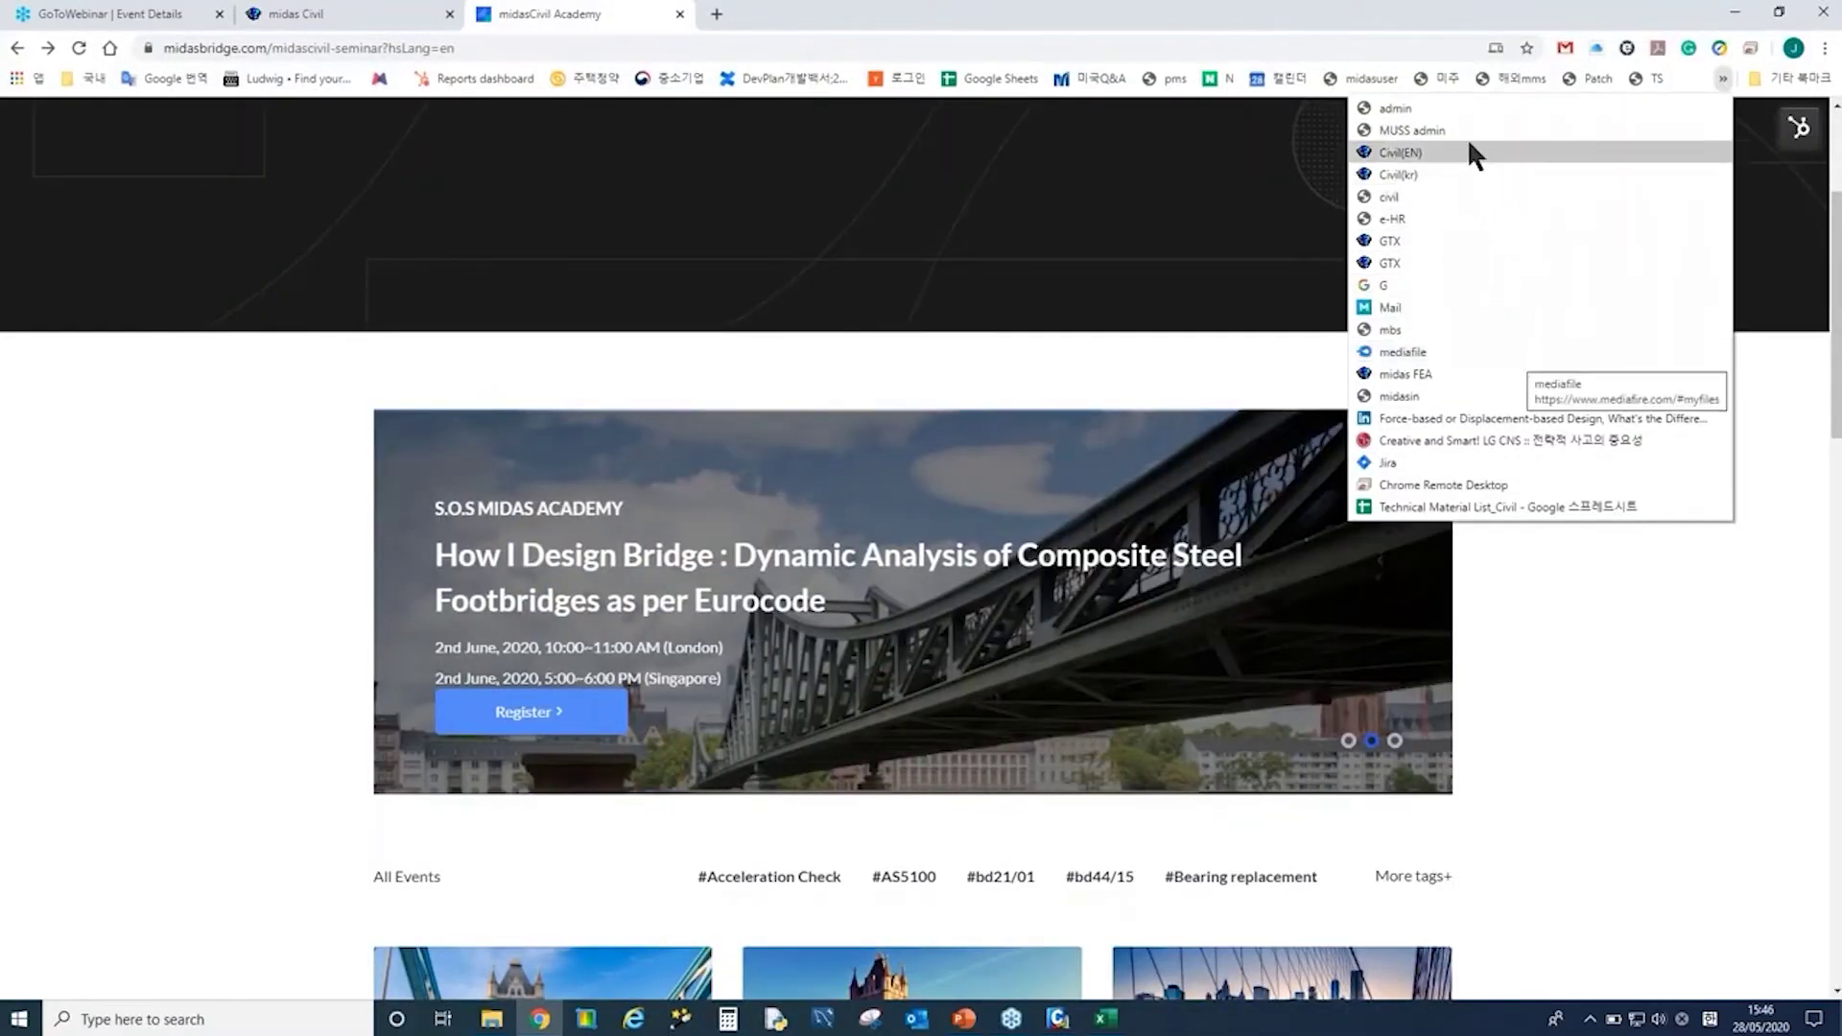
key("Escape")
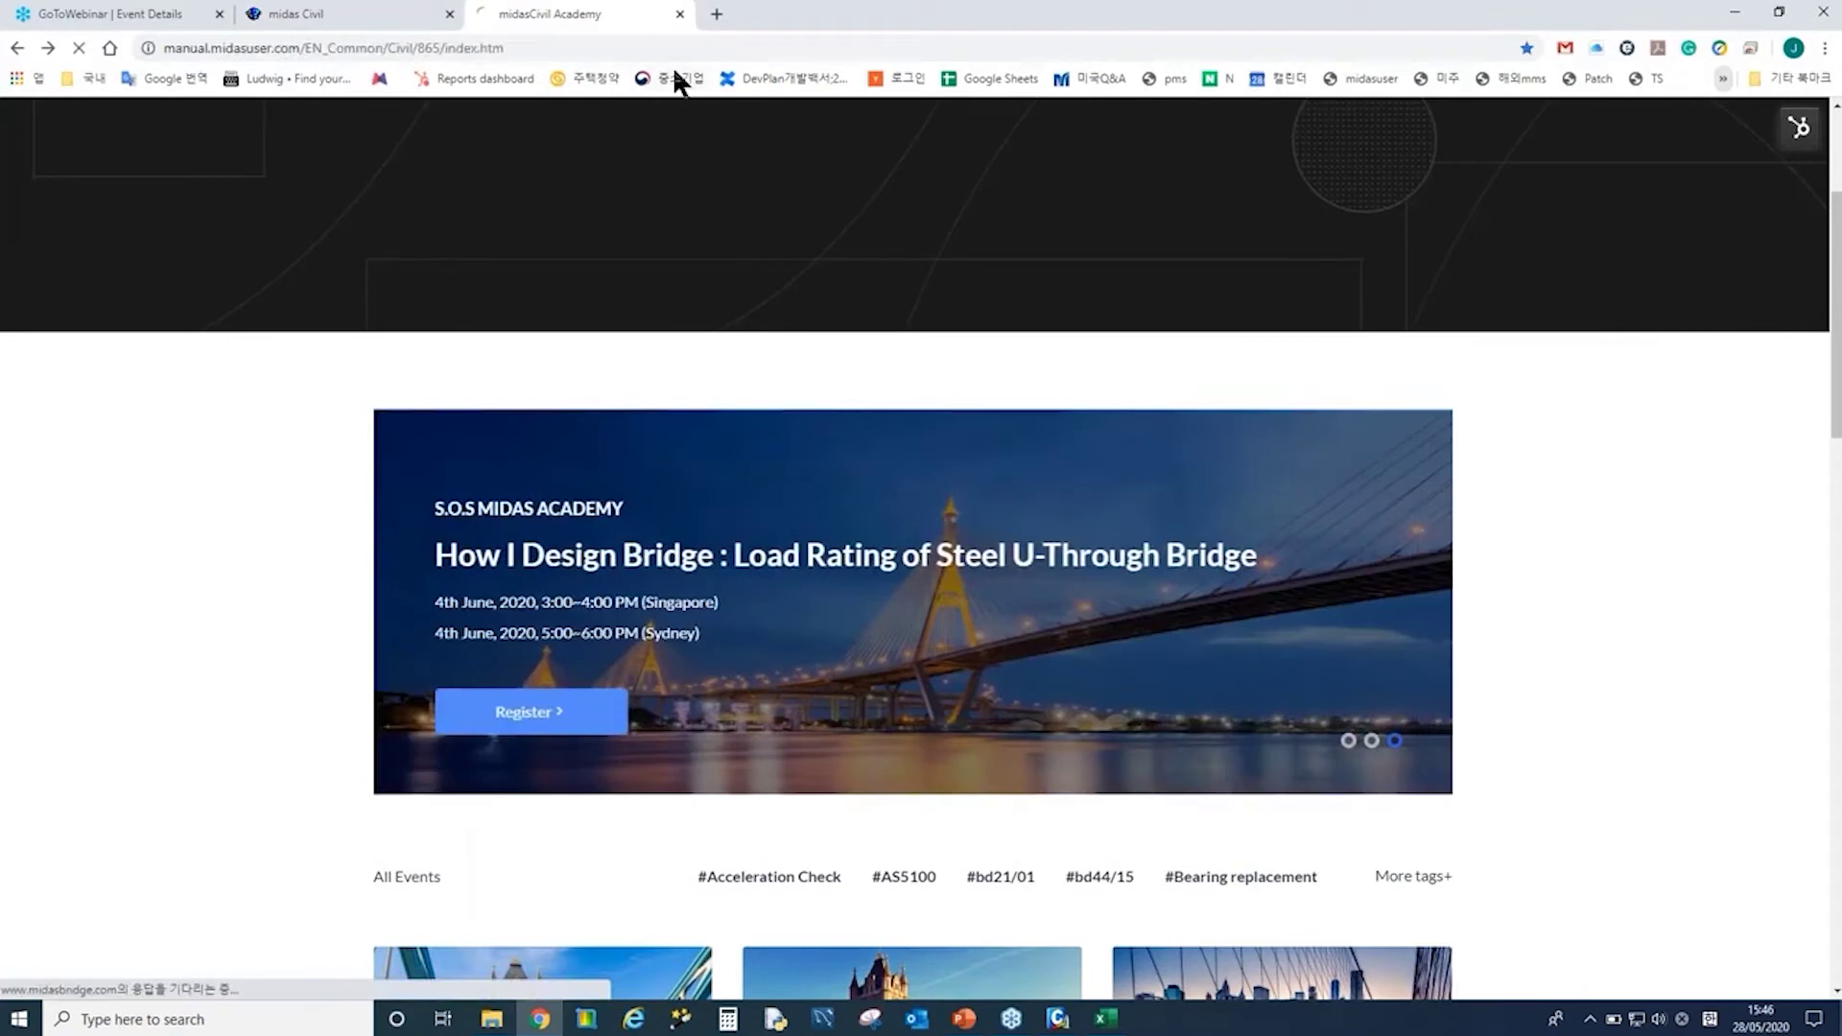
left_click(672, 77)
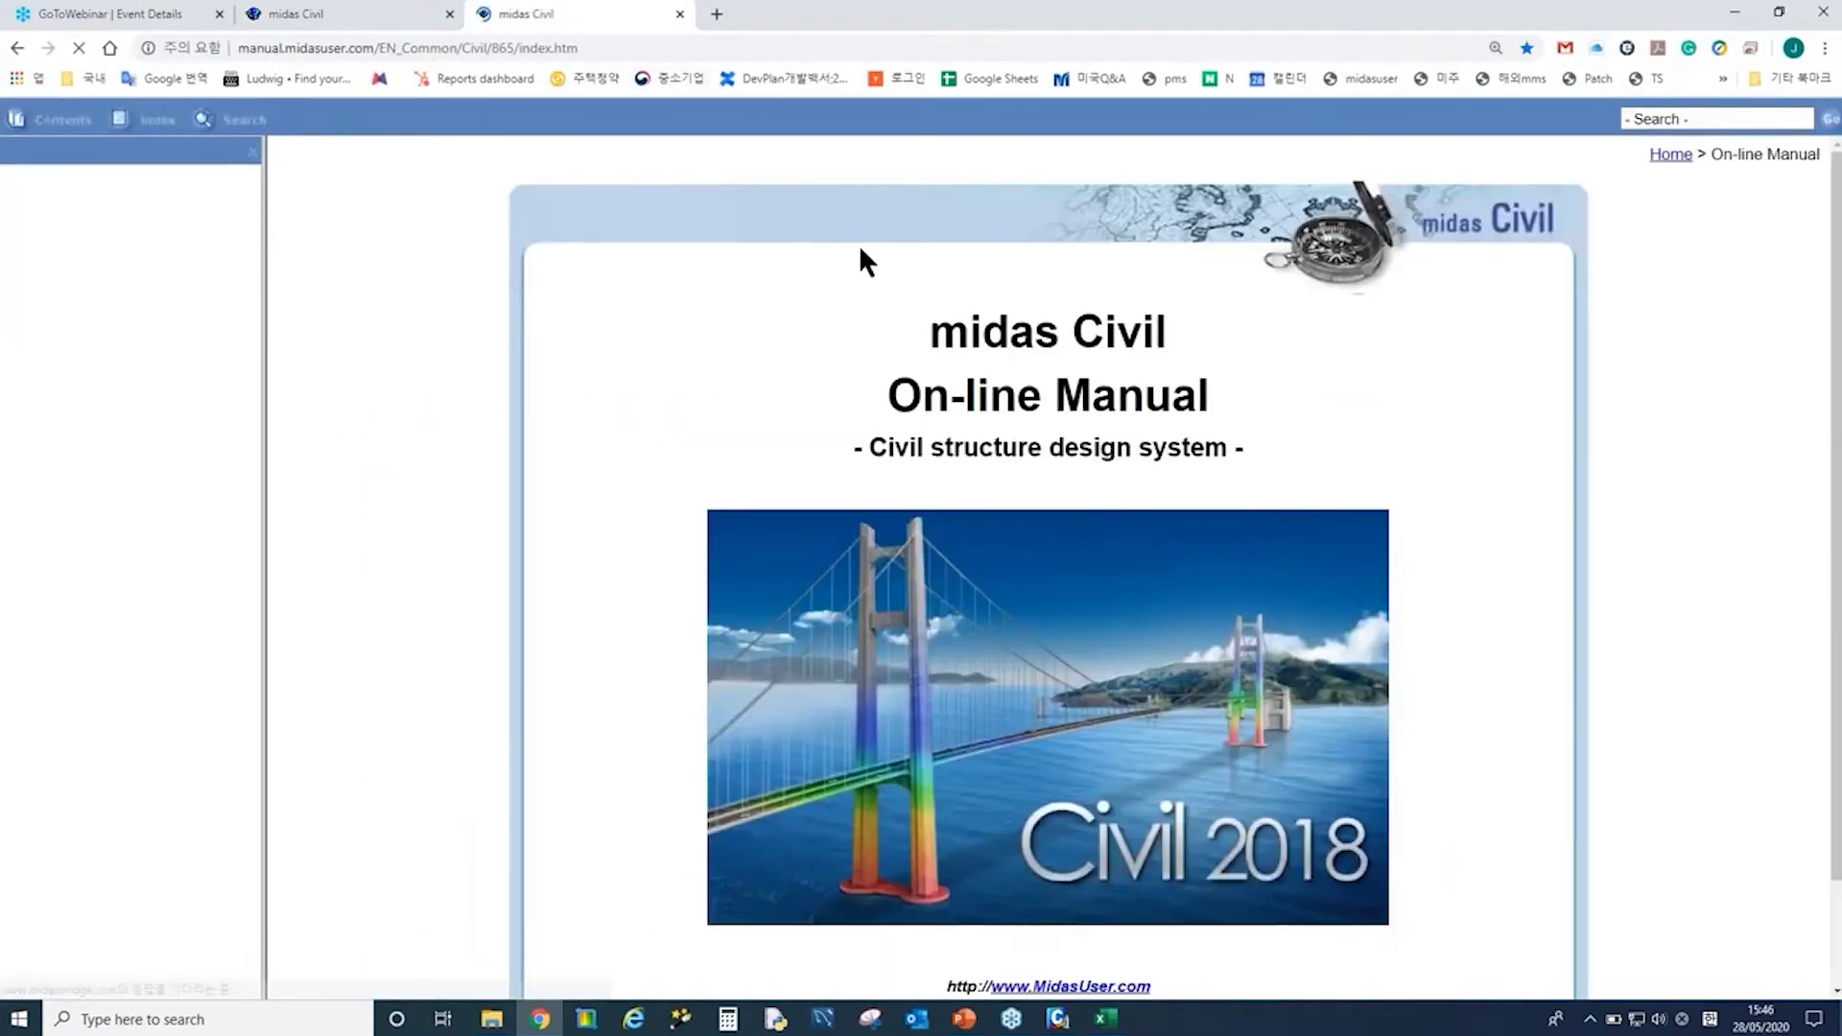
left_click(36, 175)
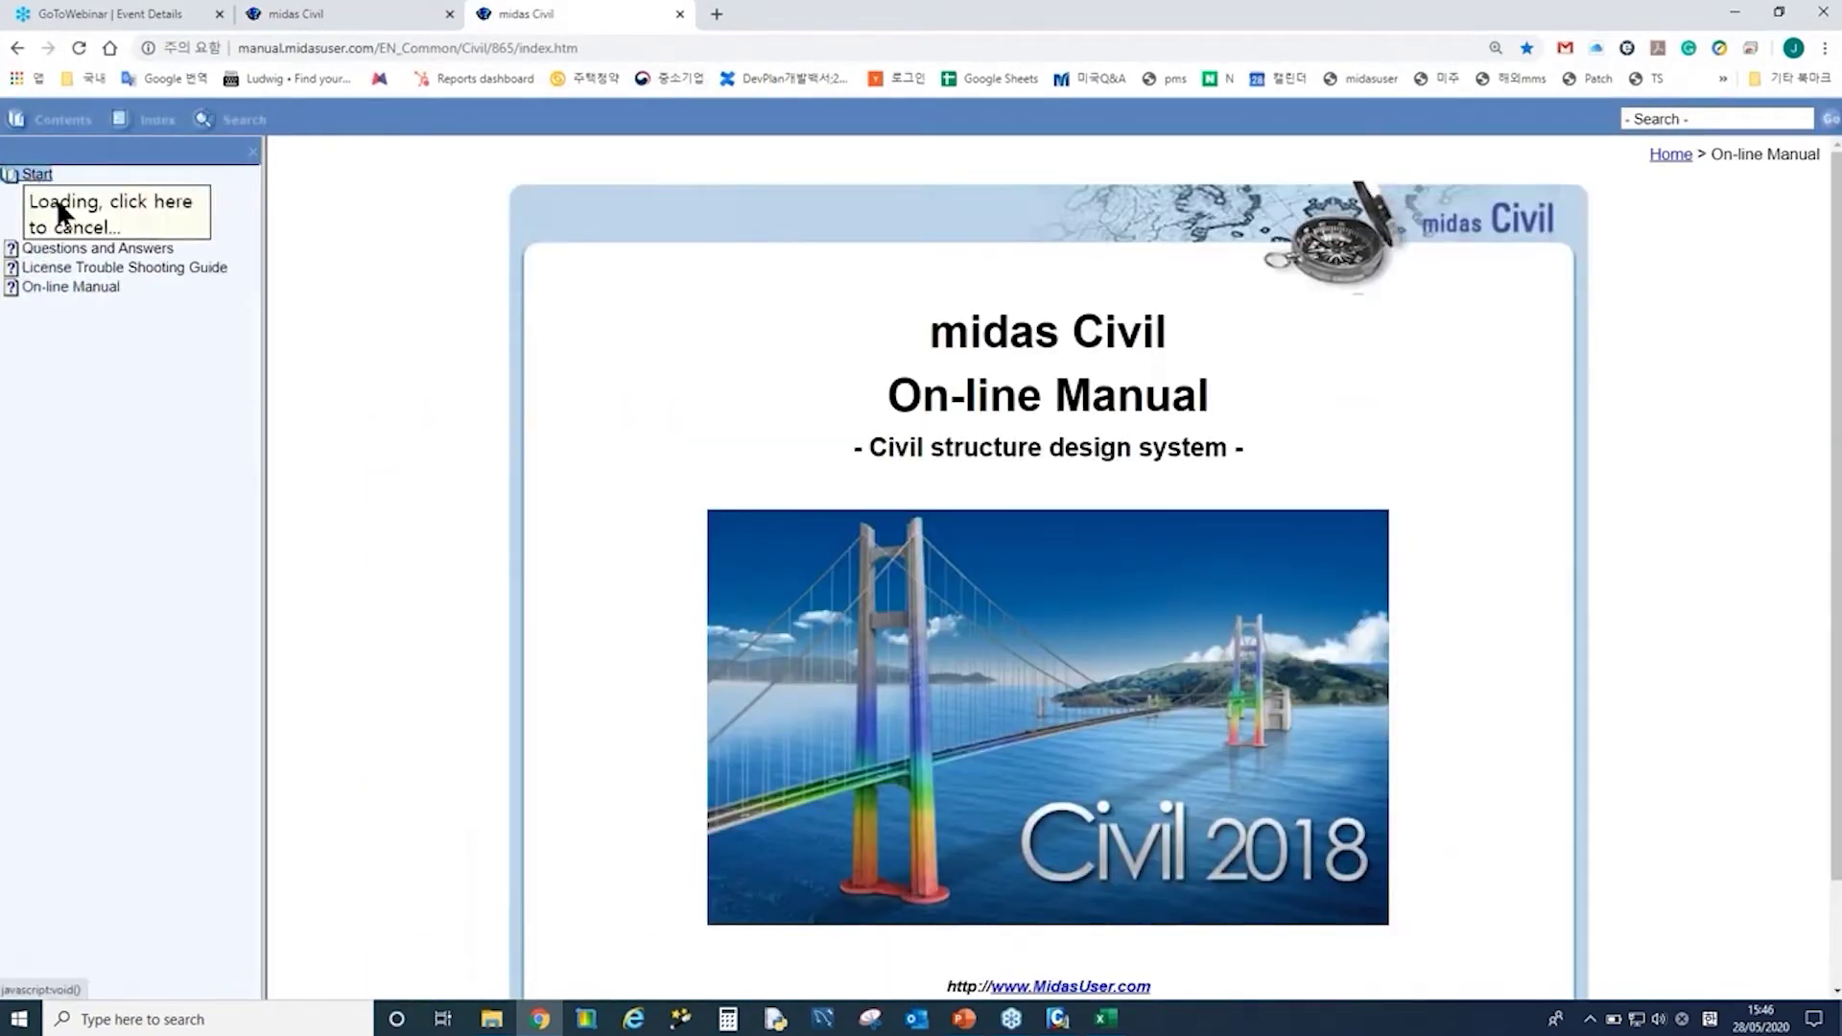
left_click(90, 507)
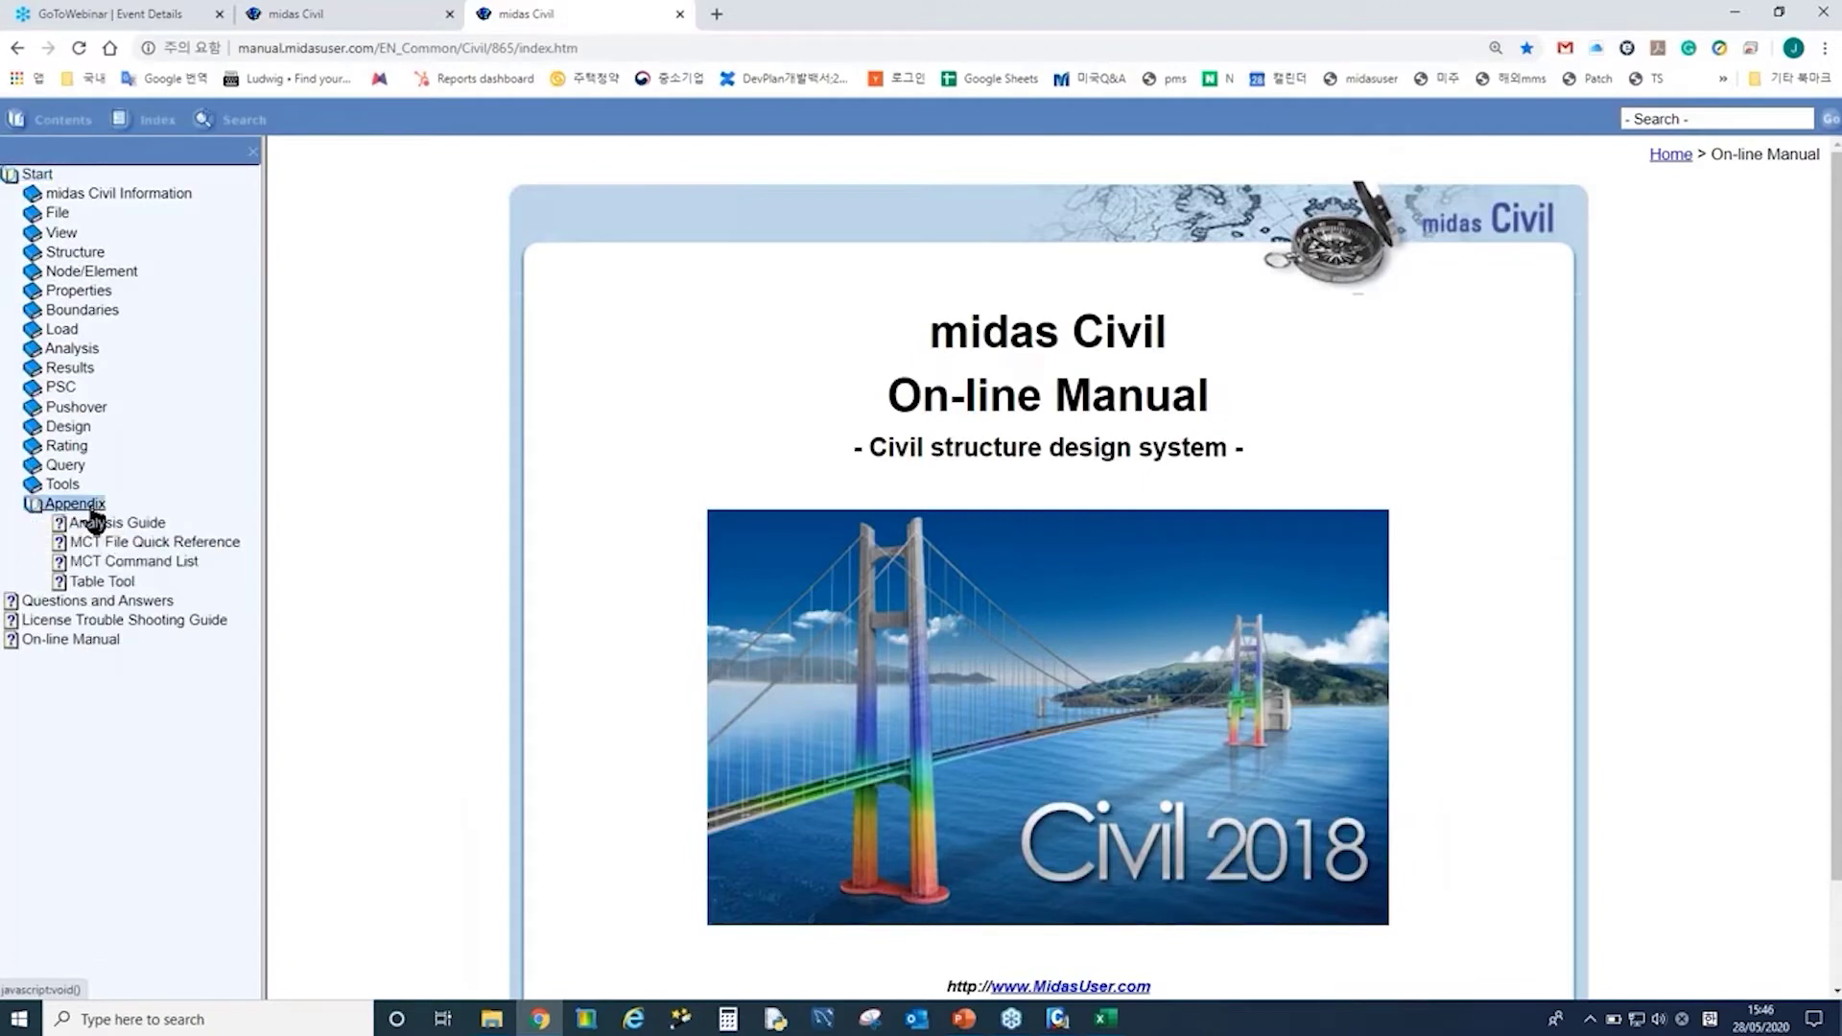
left_click(110, 563)
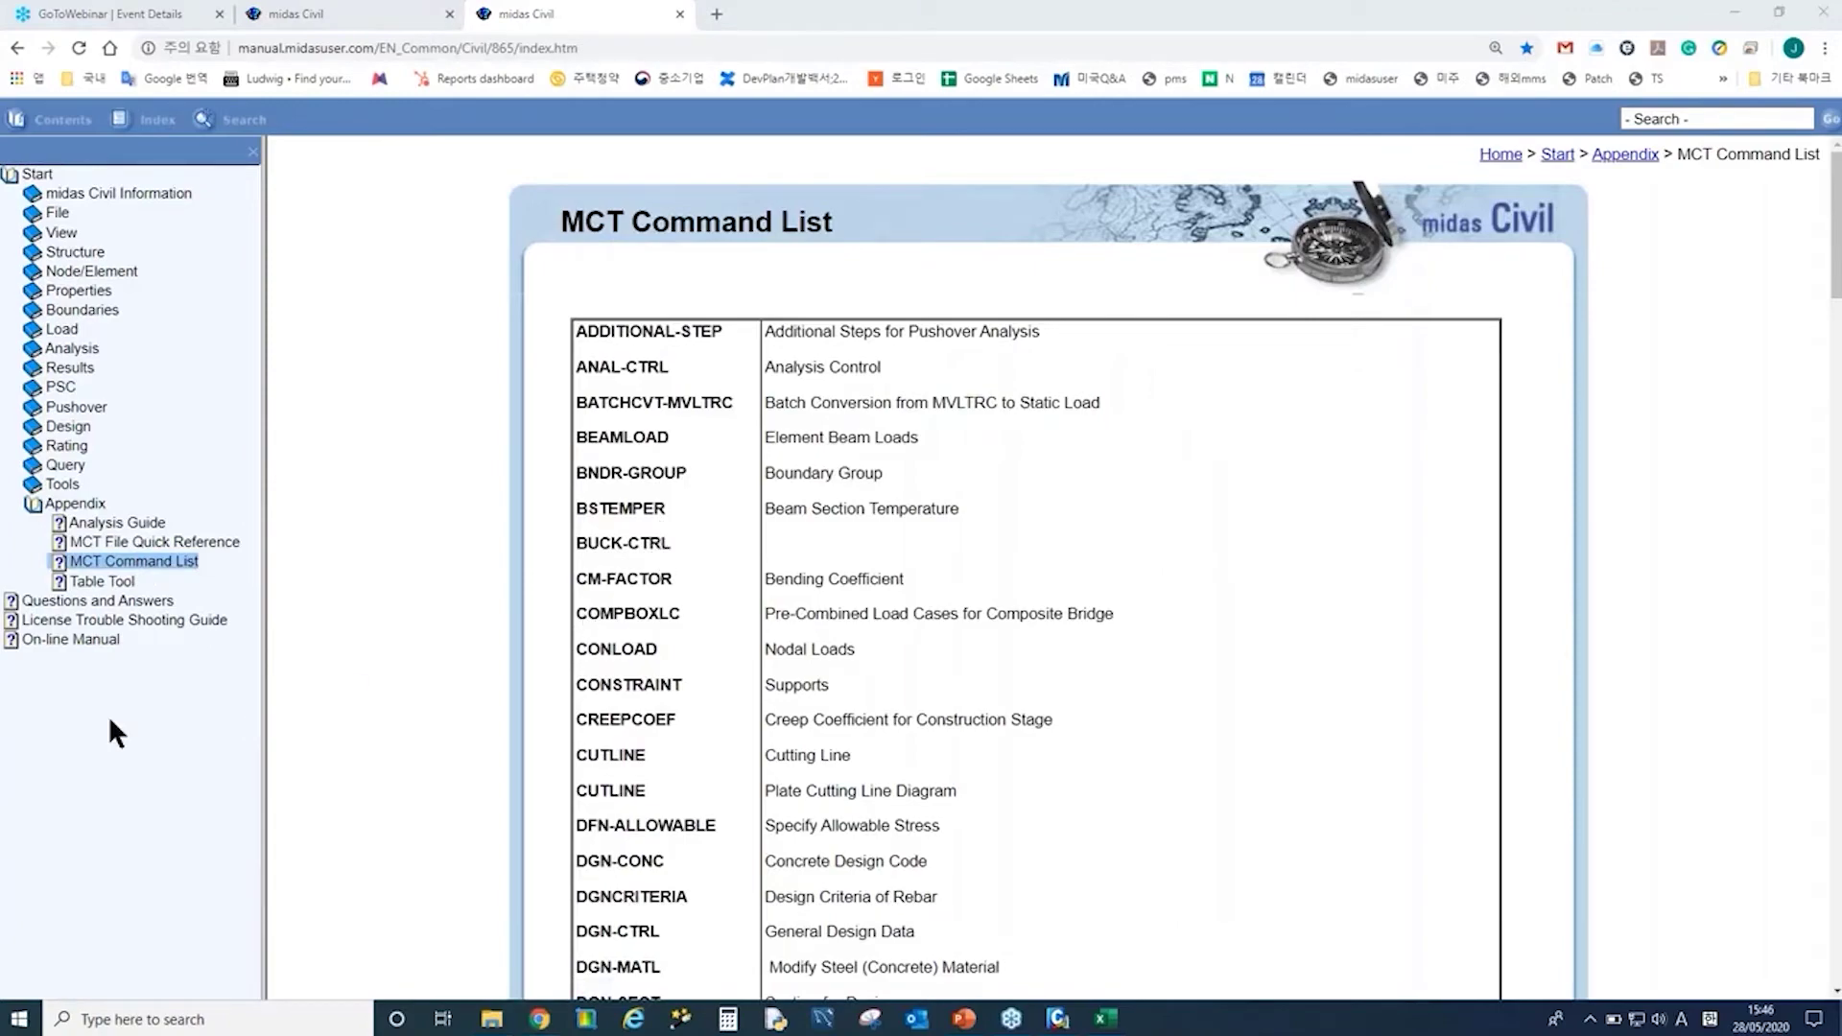
Step: Examine the MCT Command List and search it for "tendon" to find the tendon profile and property commands
scroll(870, 591, "down", 10)
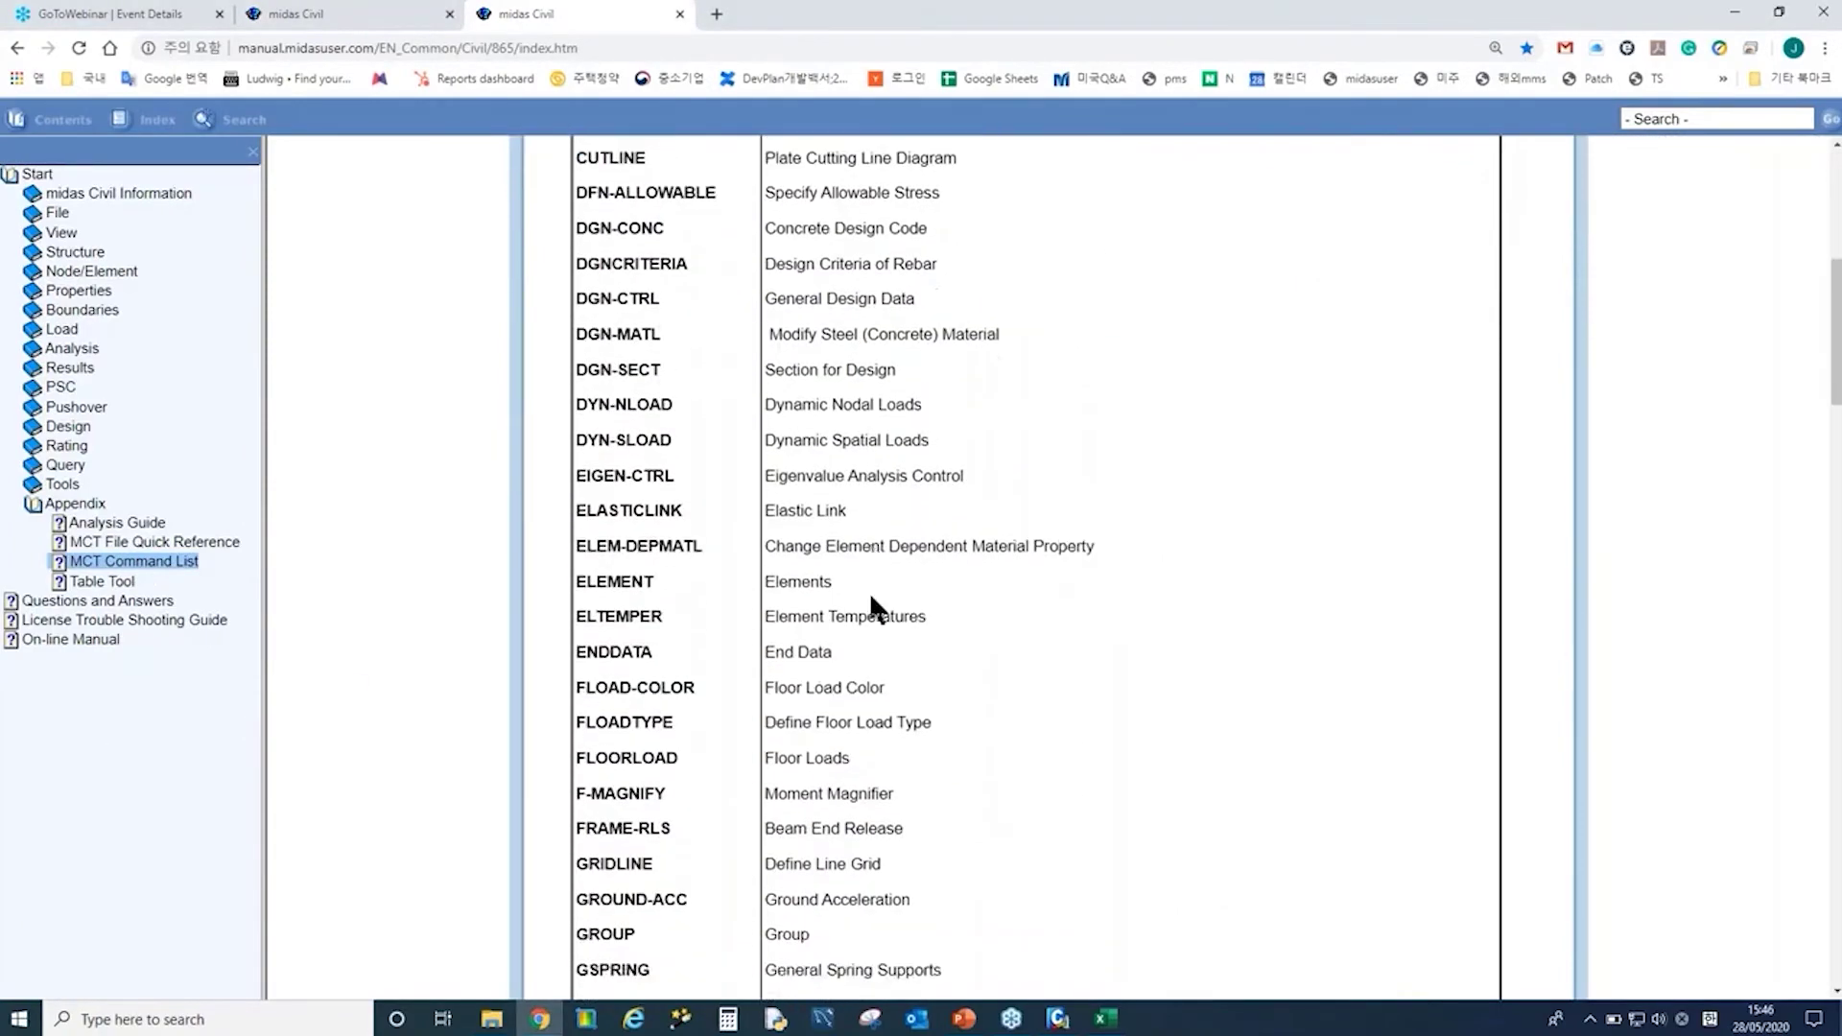
scroll(867, 597, "down", 15)
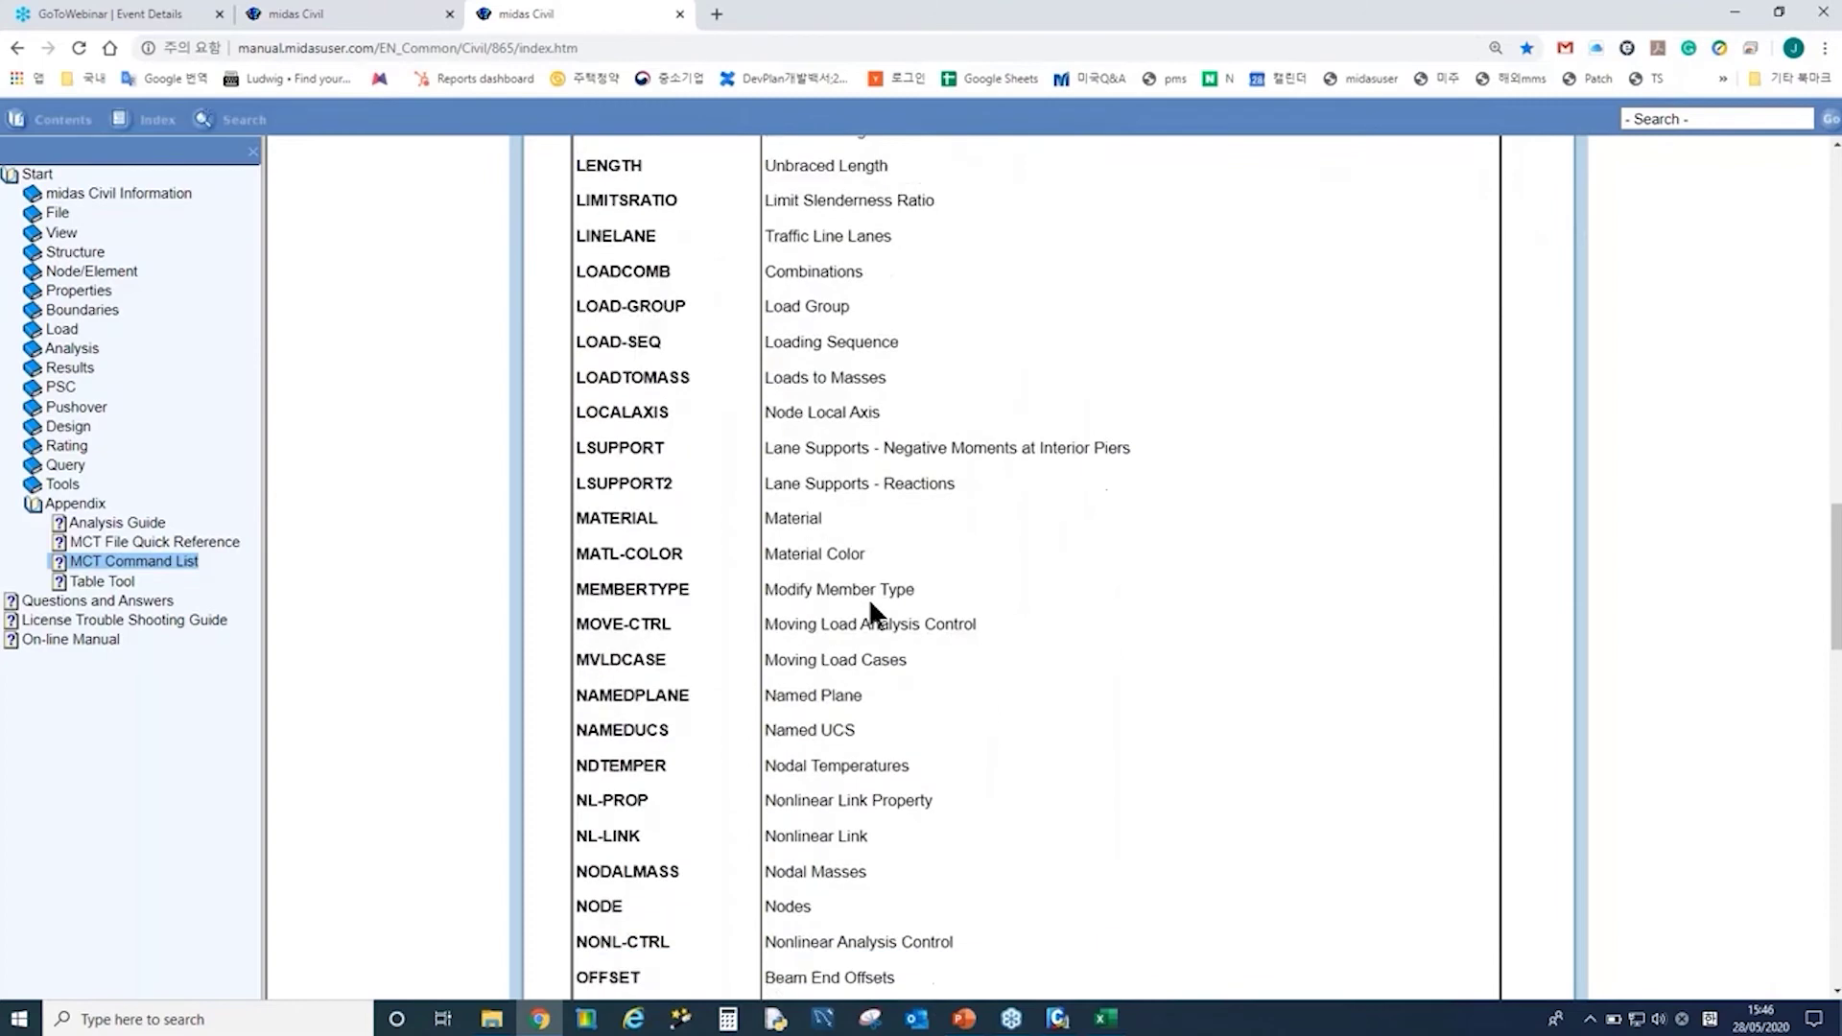
scroll(866, 604, "down", 10)
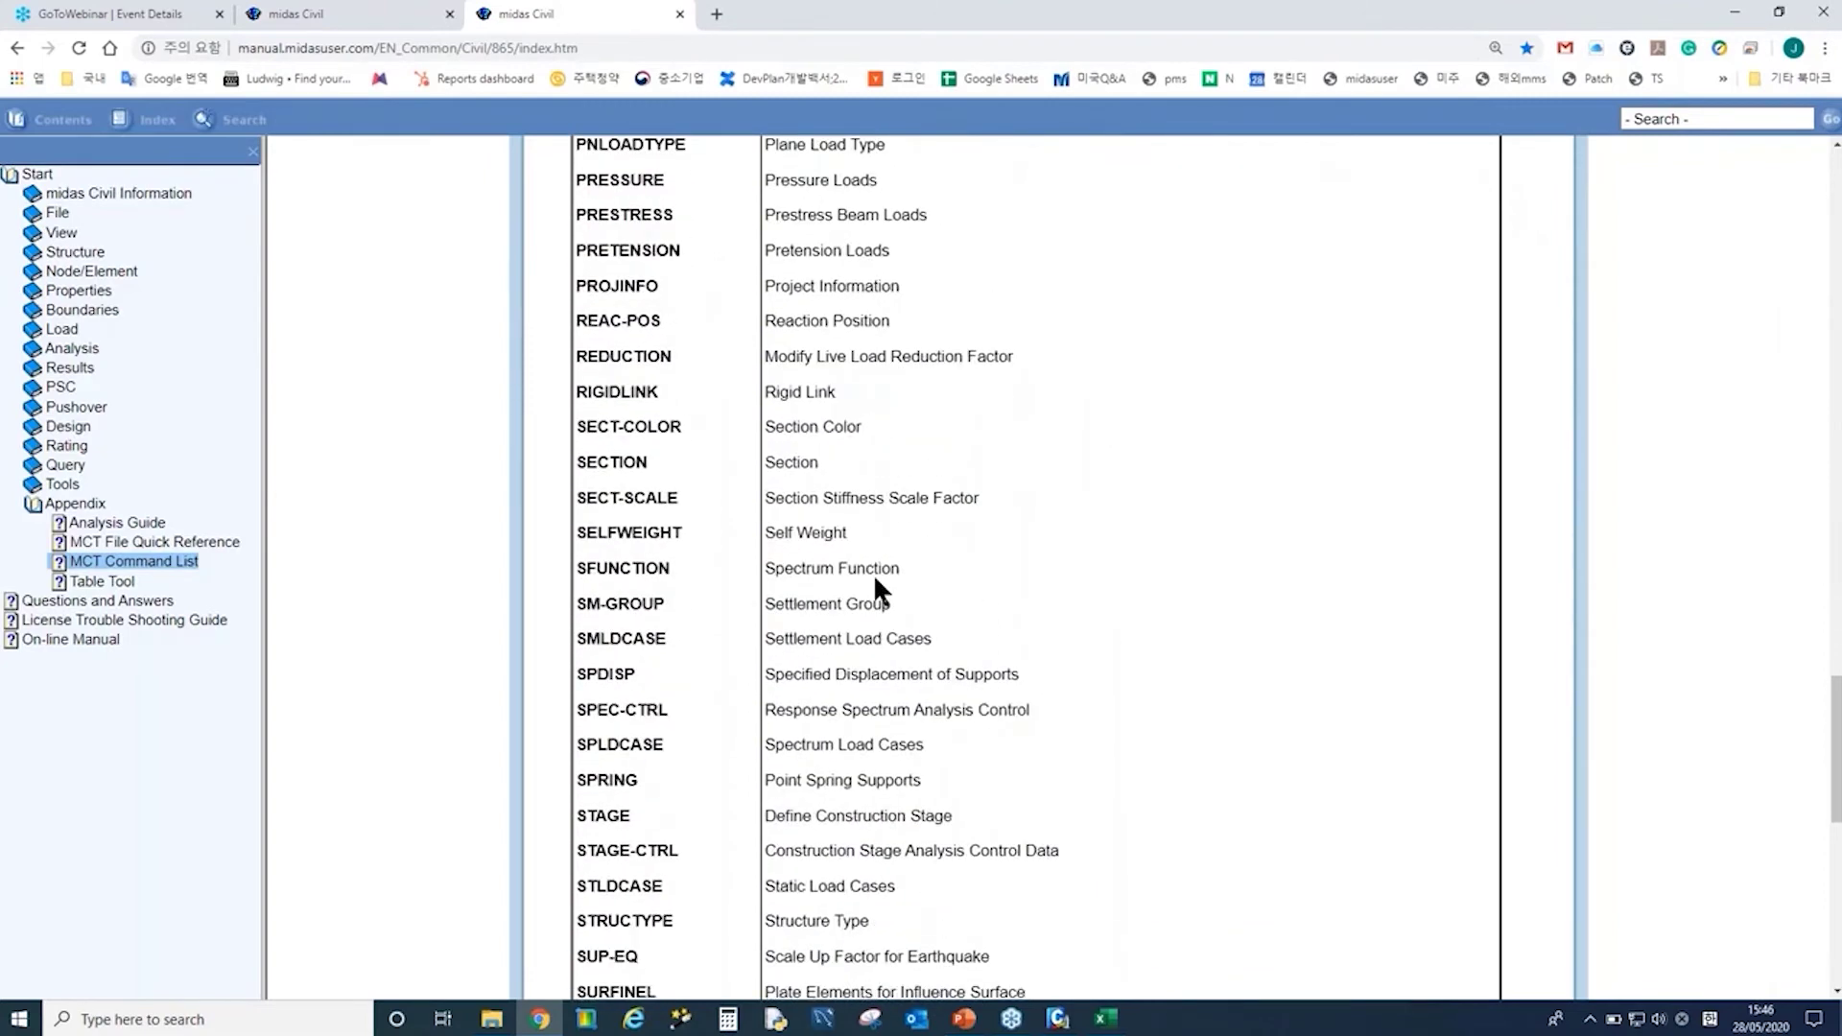
scroll(875, 587, "down", 10)
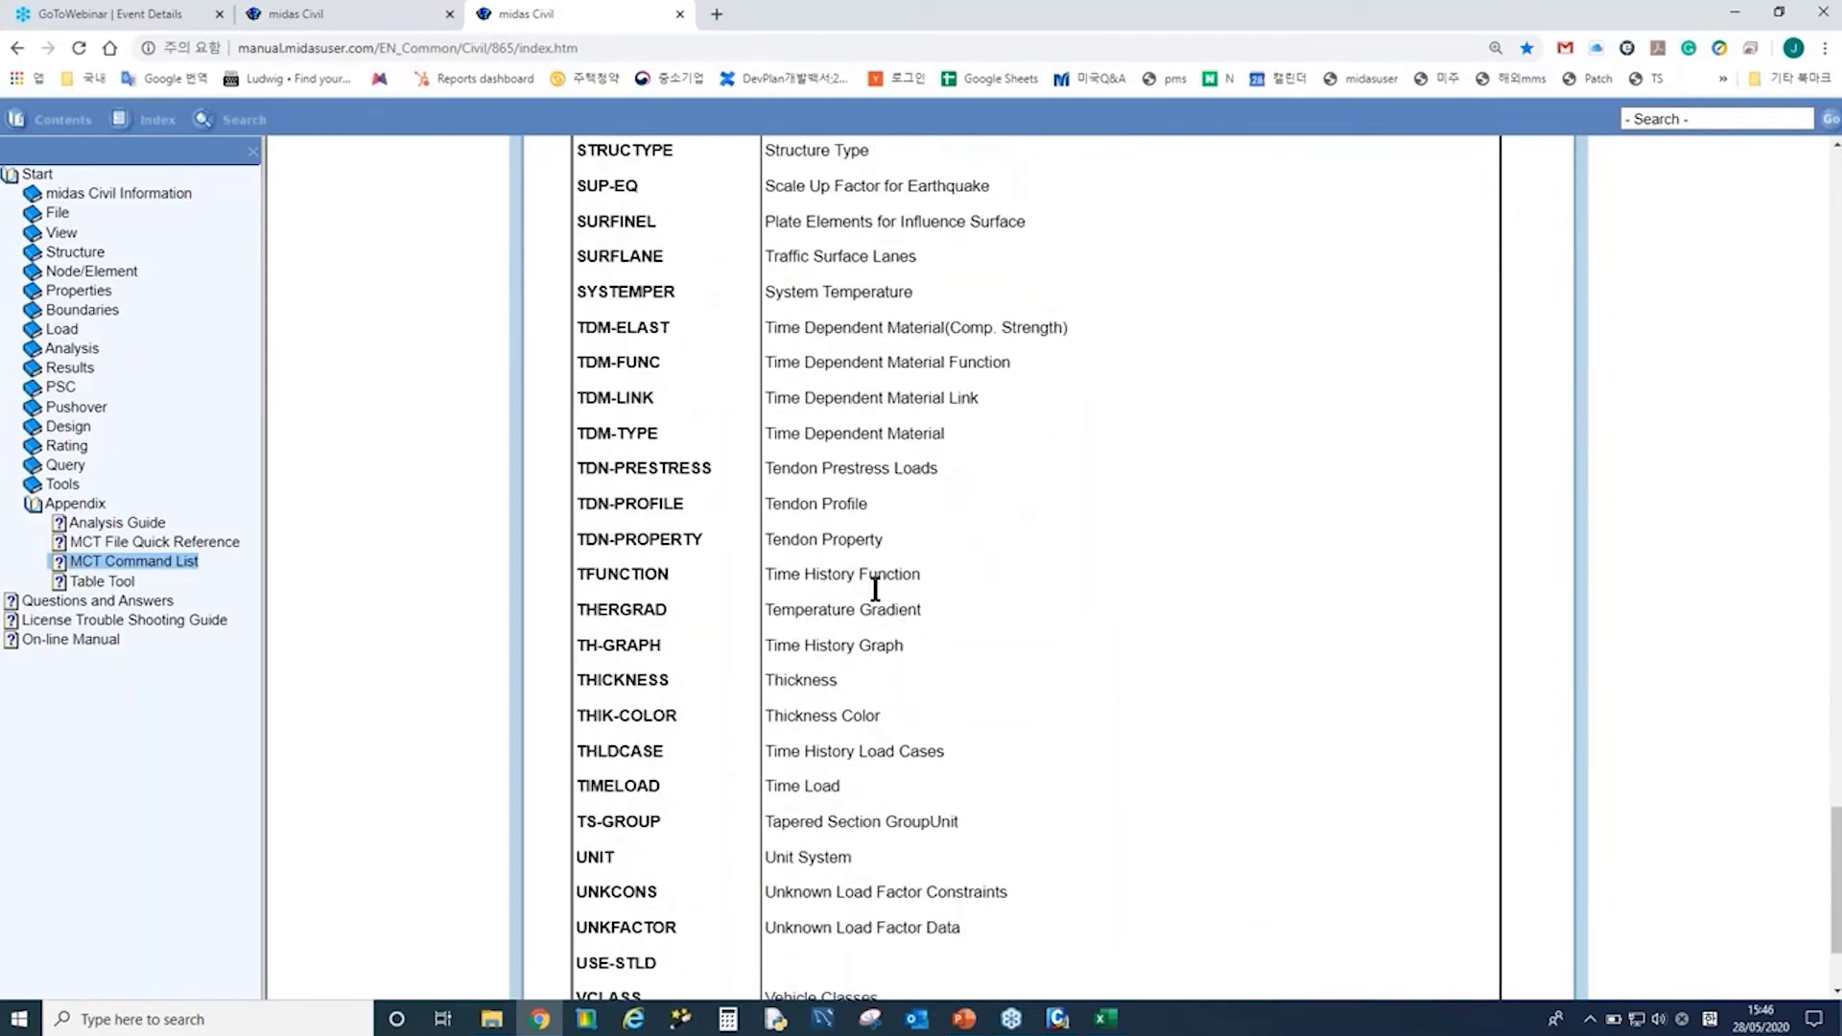
key("ctrl+f")
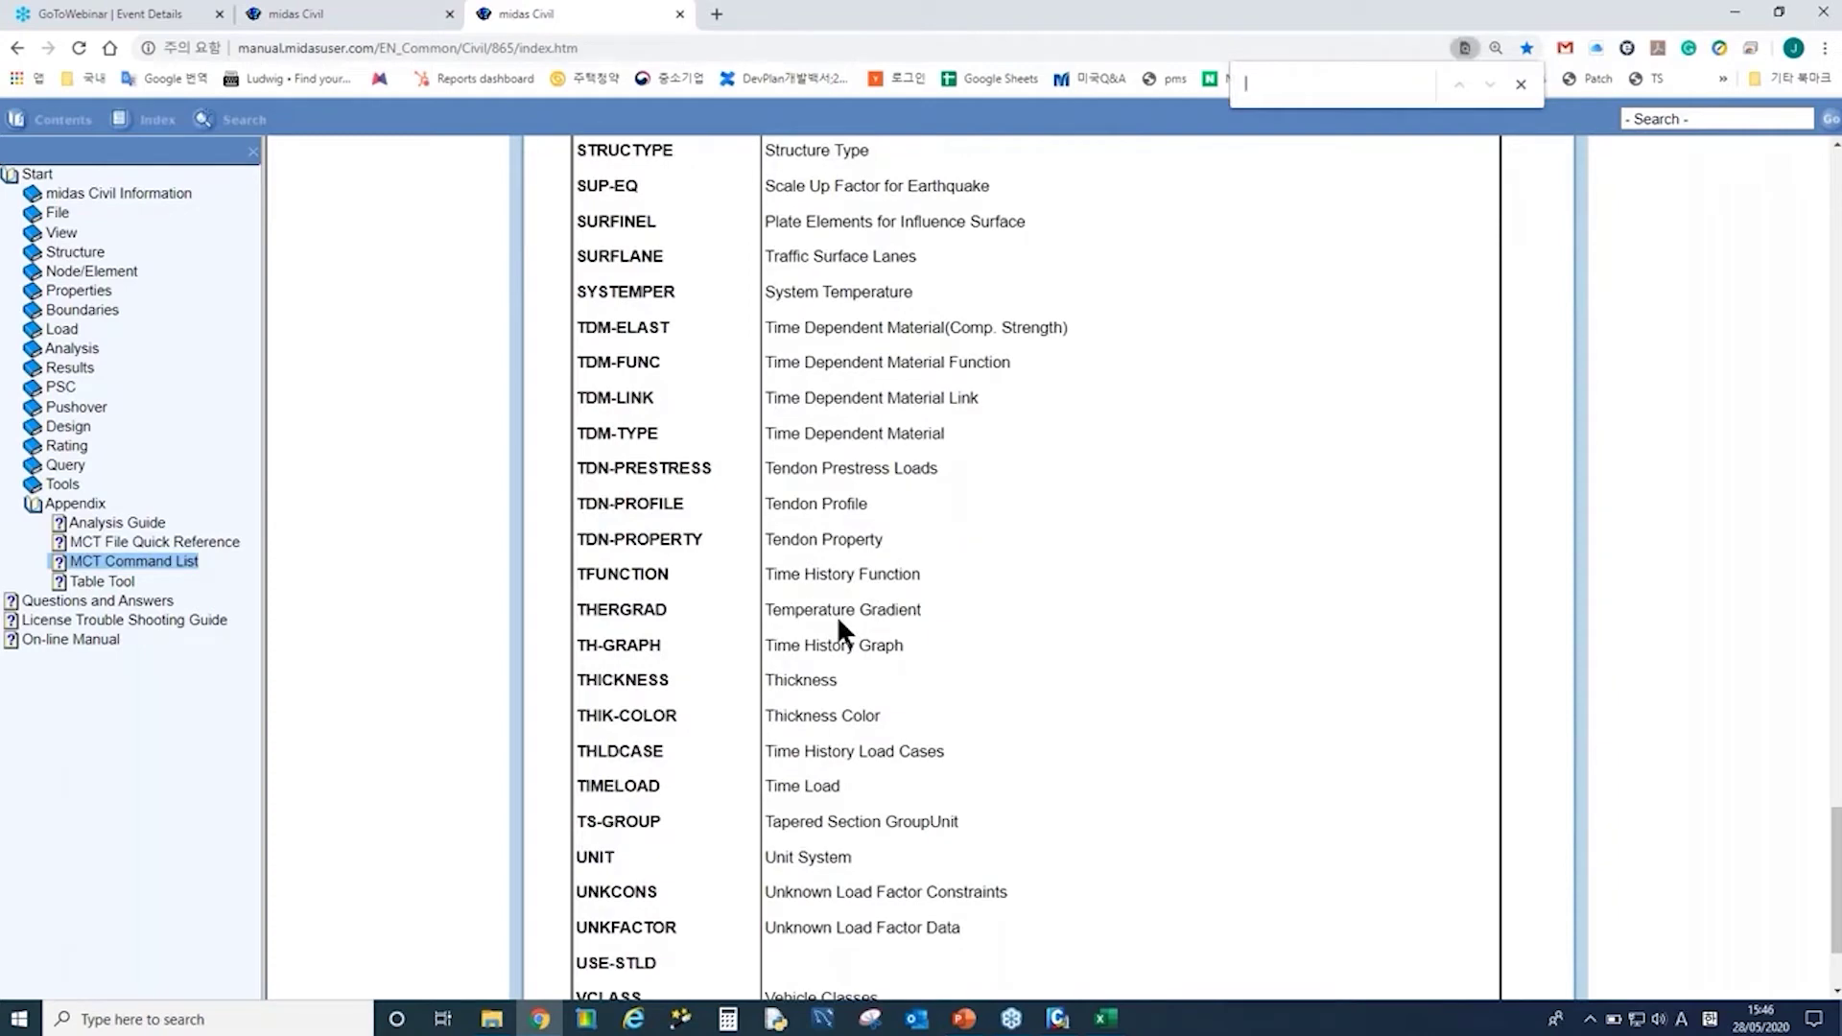
type("tendon")
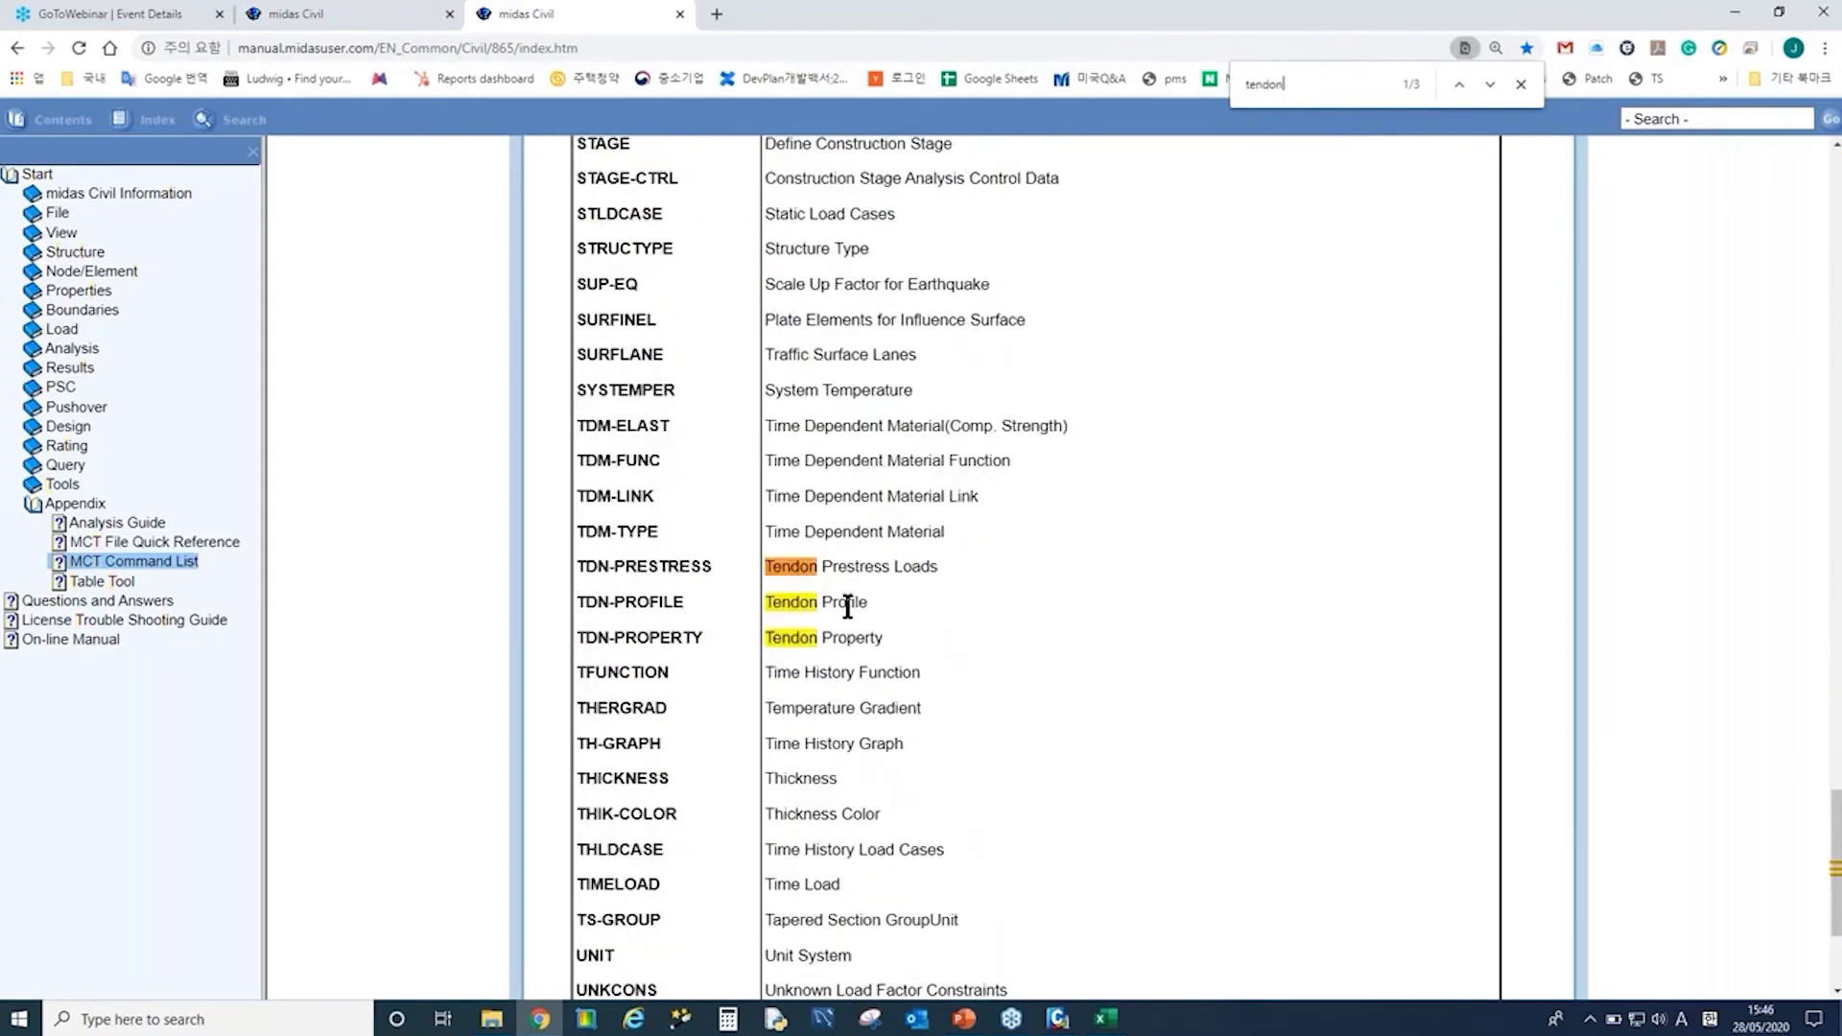
left_click_drag(873, 602, 766, 610)
left_click(792, 633)
left_click(861, 602)
mouse_move(652, 604)
left_mouse_down()
mouse_move(574, 609)
mouse_move(685, 605)
left_mouse_up()
left_click(597, 604)
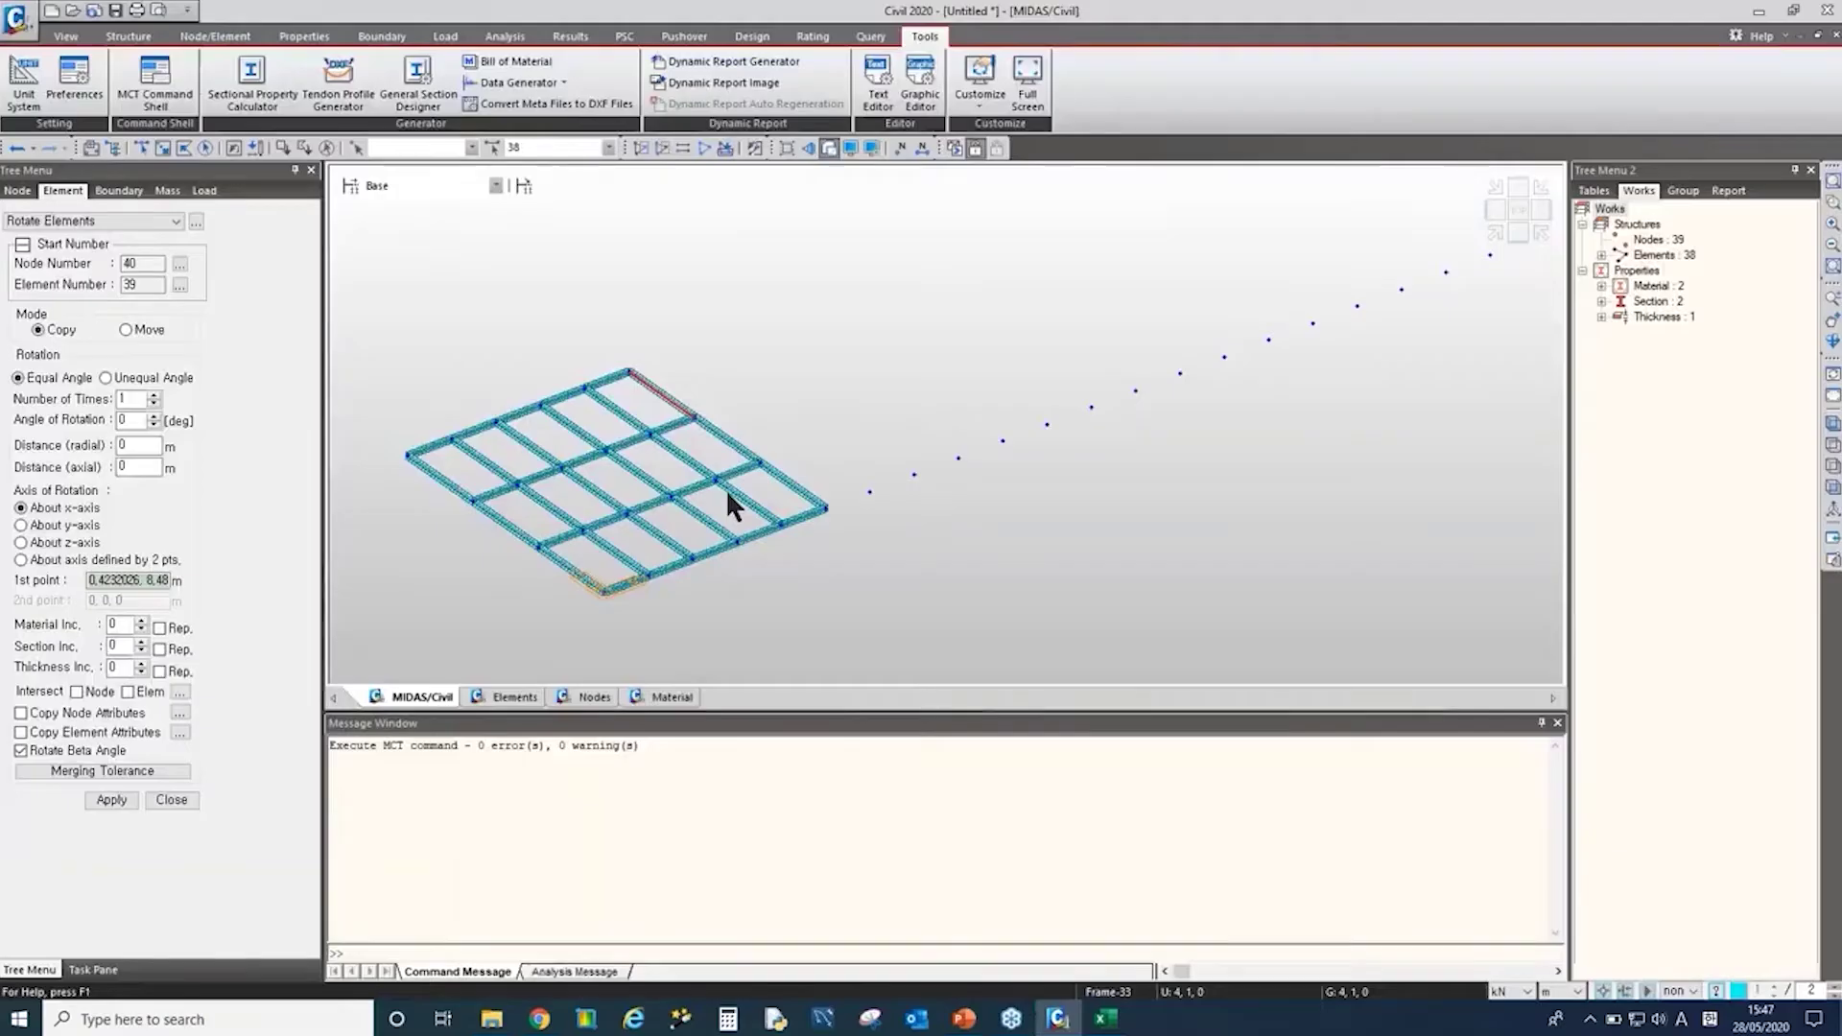
Step: Return to MIDAS Civil, then switch to File Explorer and open the Demo folder on the Desktop
left_click(1057, 1018)
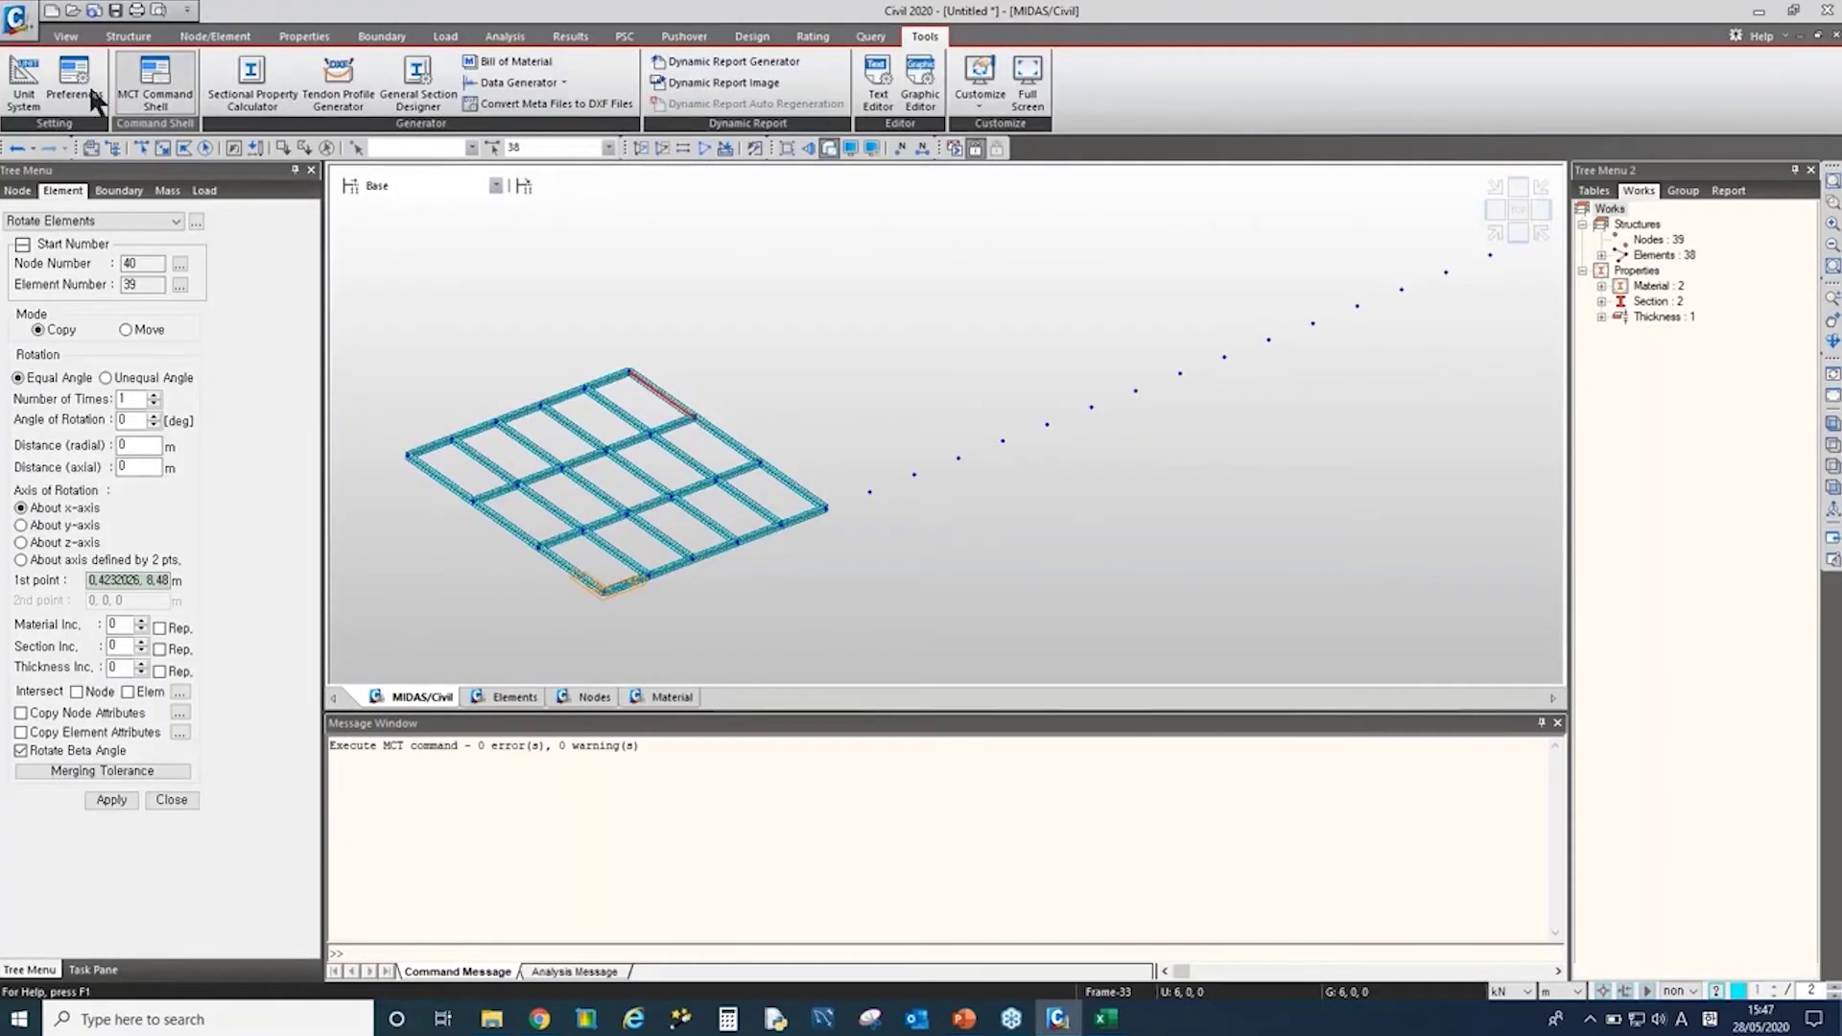
left_click(19, 20)
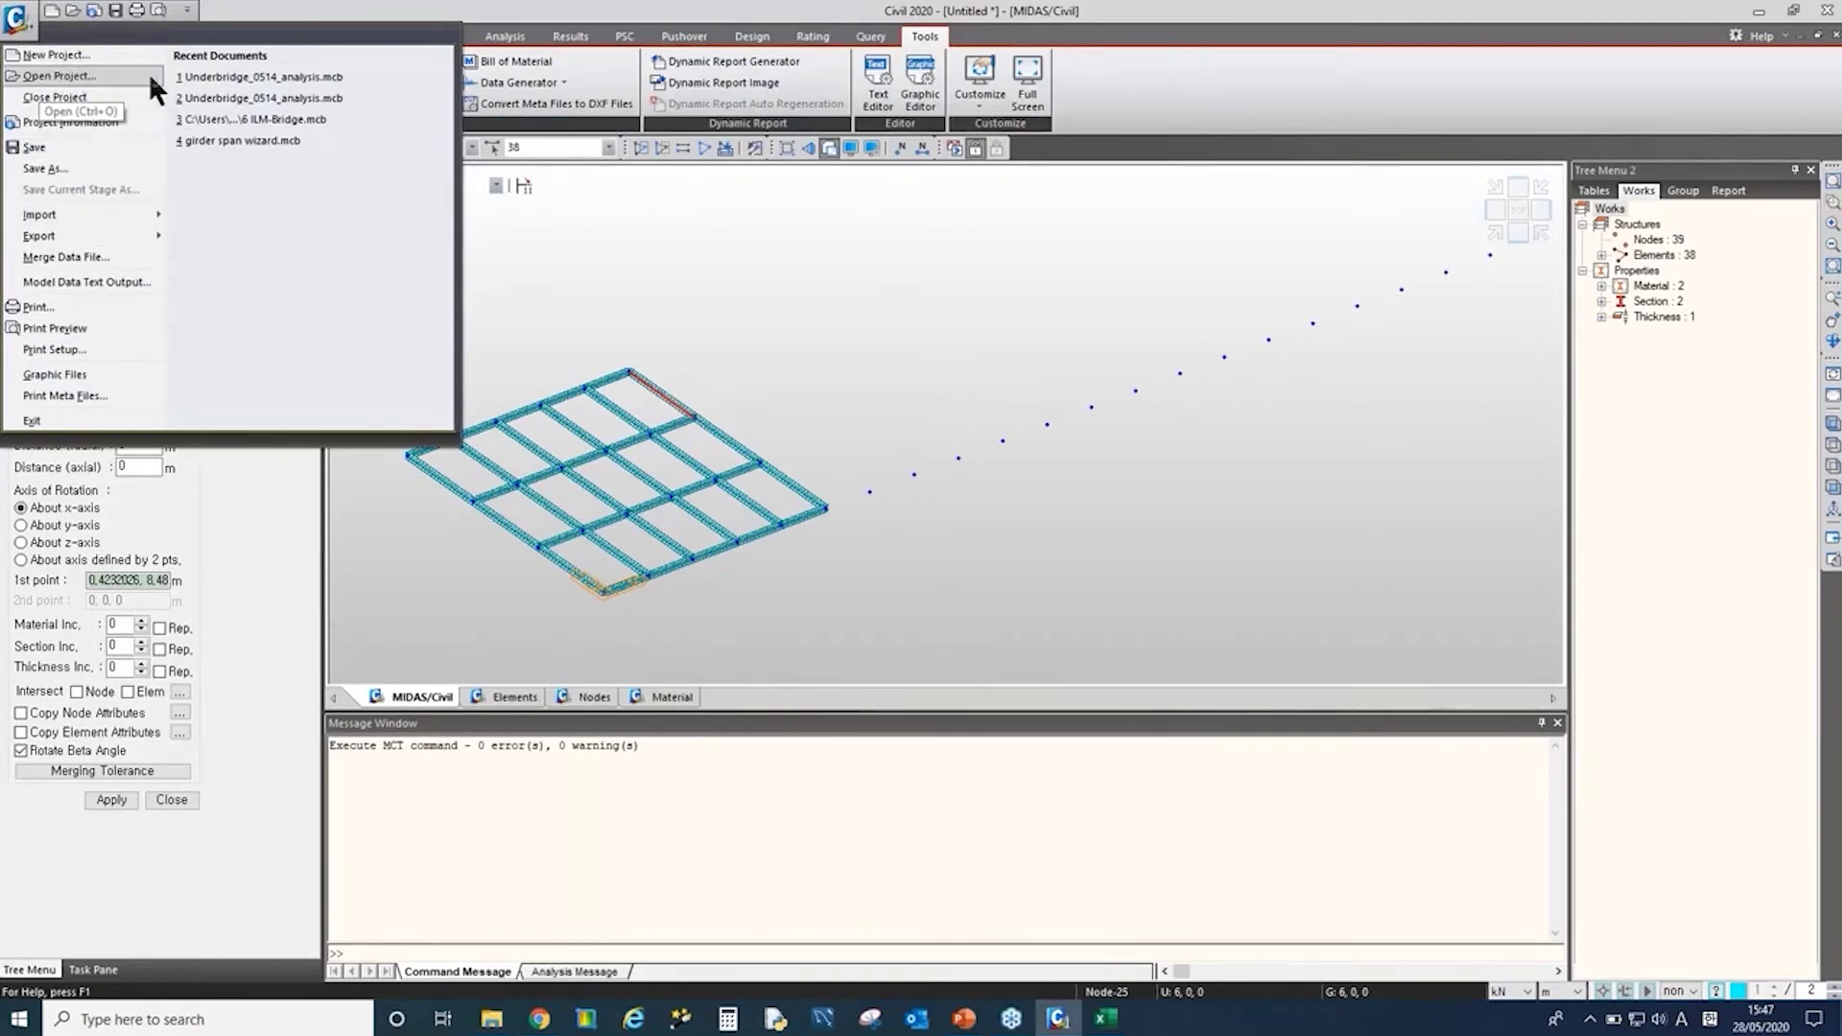
left_click(492, 1018)
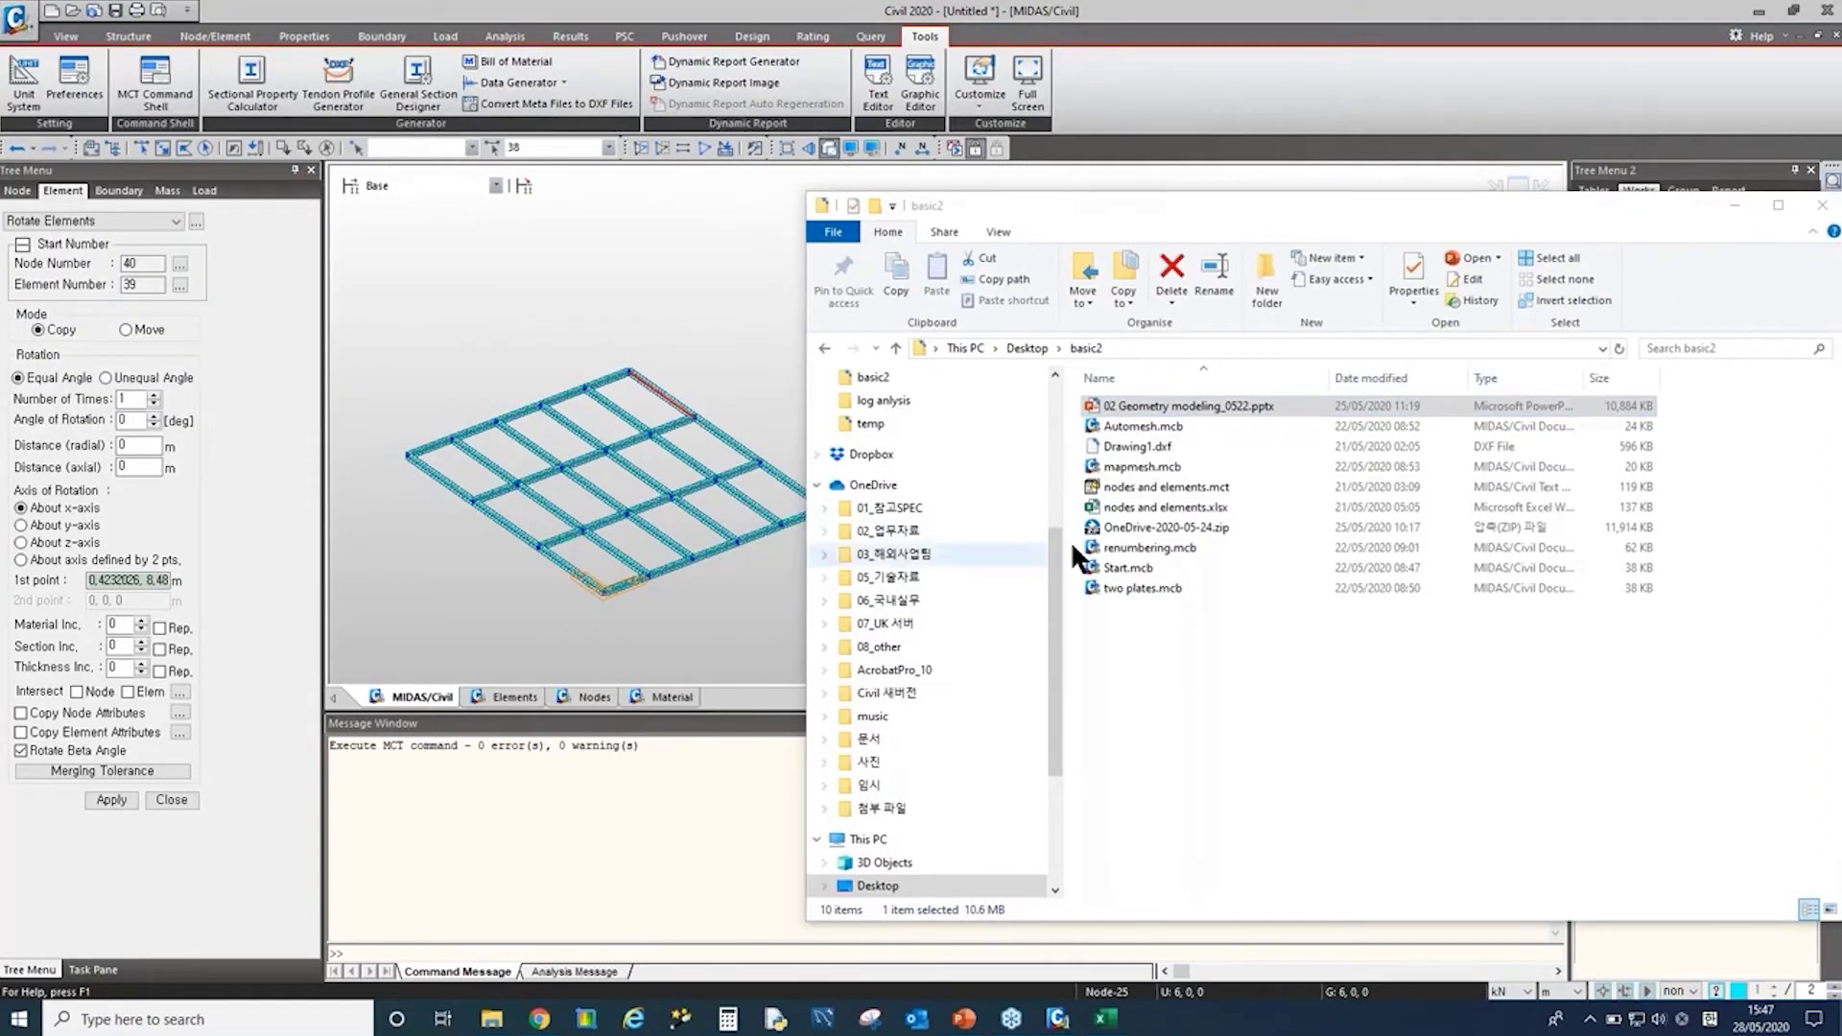
left_click_drag(1054, 556, 986, 418)
left_click(921, 531)
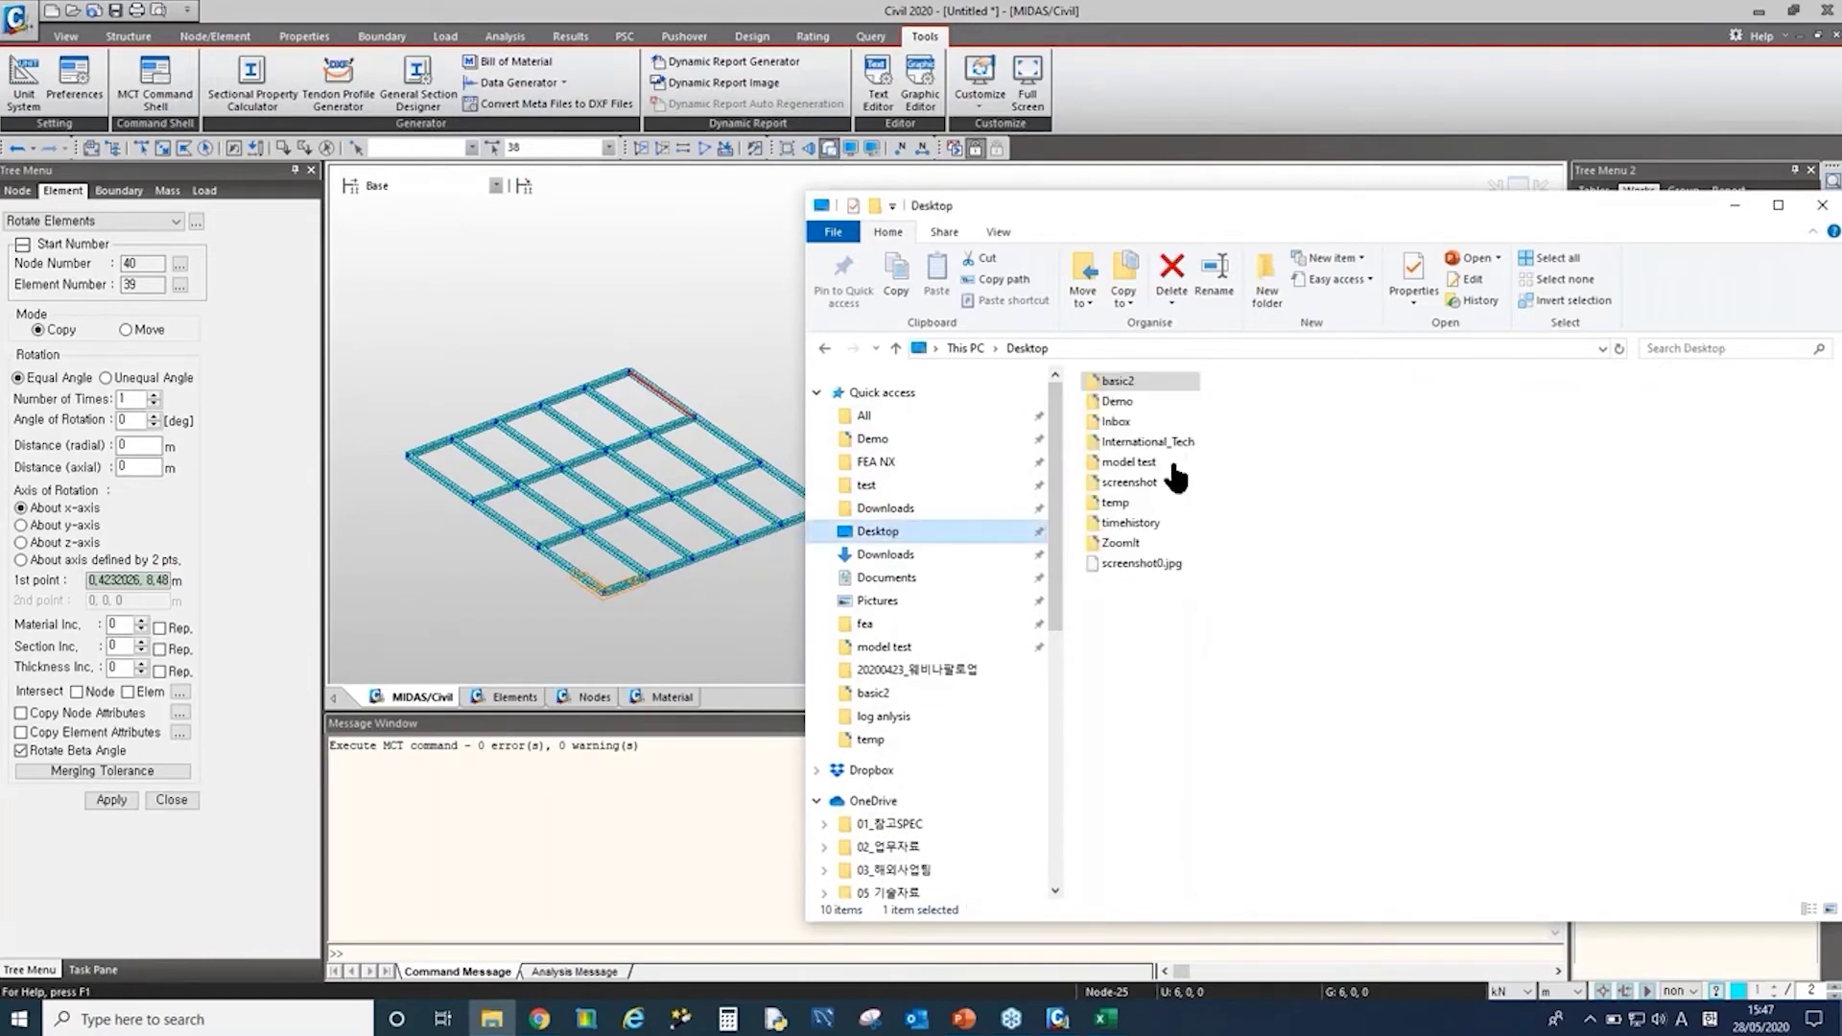
double_click(1154, 403)
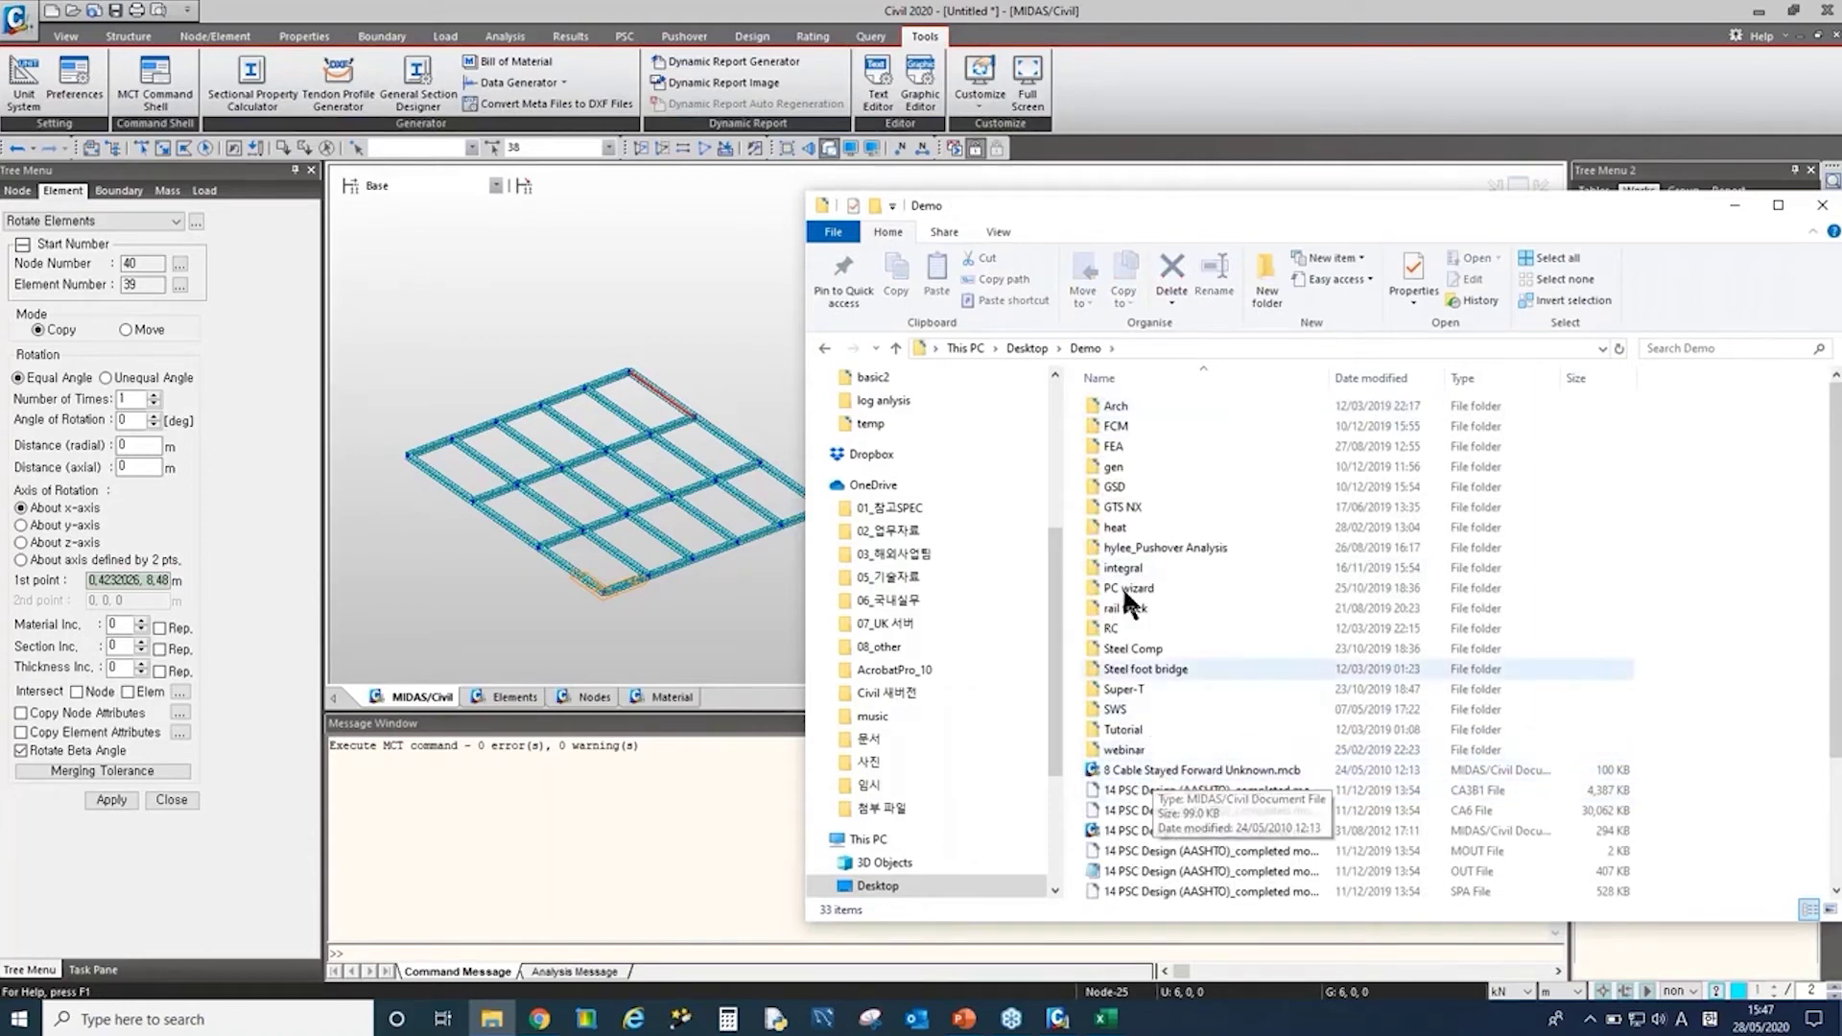
Step: Open the model file 8 Cable Stayed Forward Unknown.mcb in MIDAS Civil and dismiss the prompts
double_click(1151, 771)
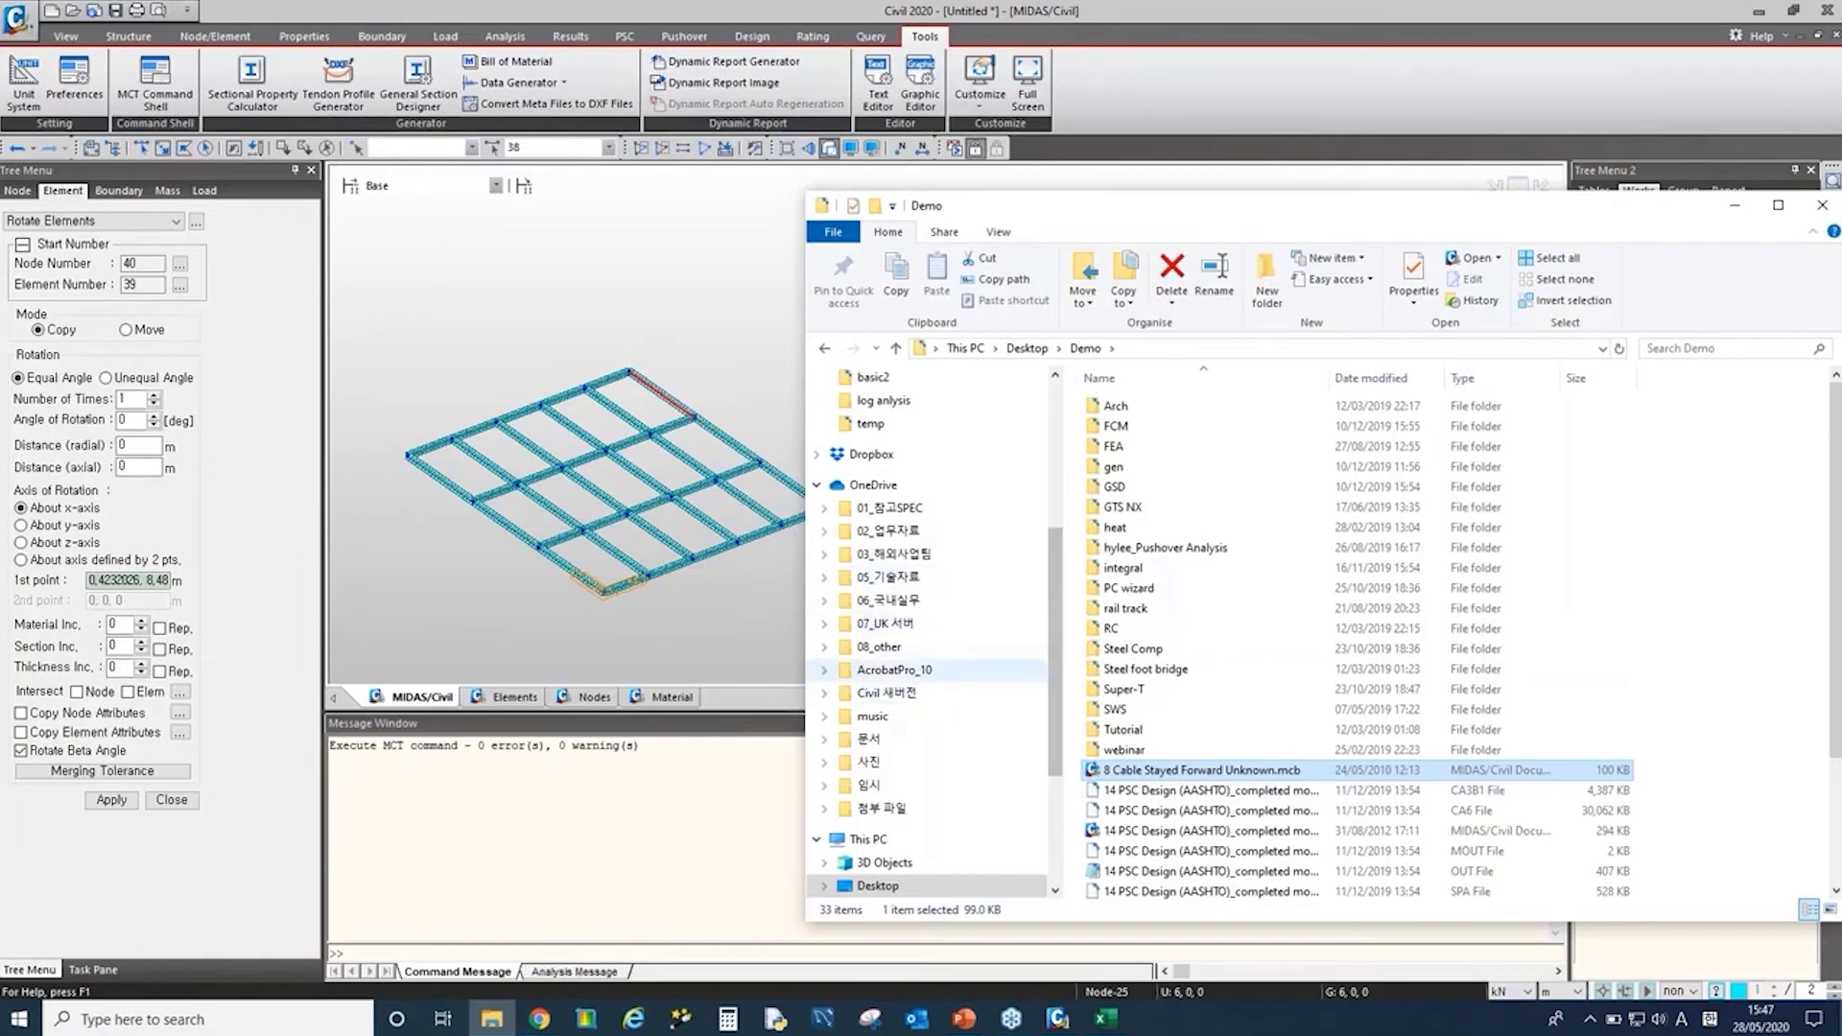
double_click(1144, 770)
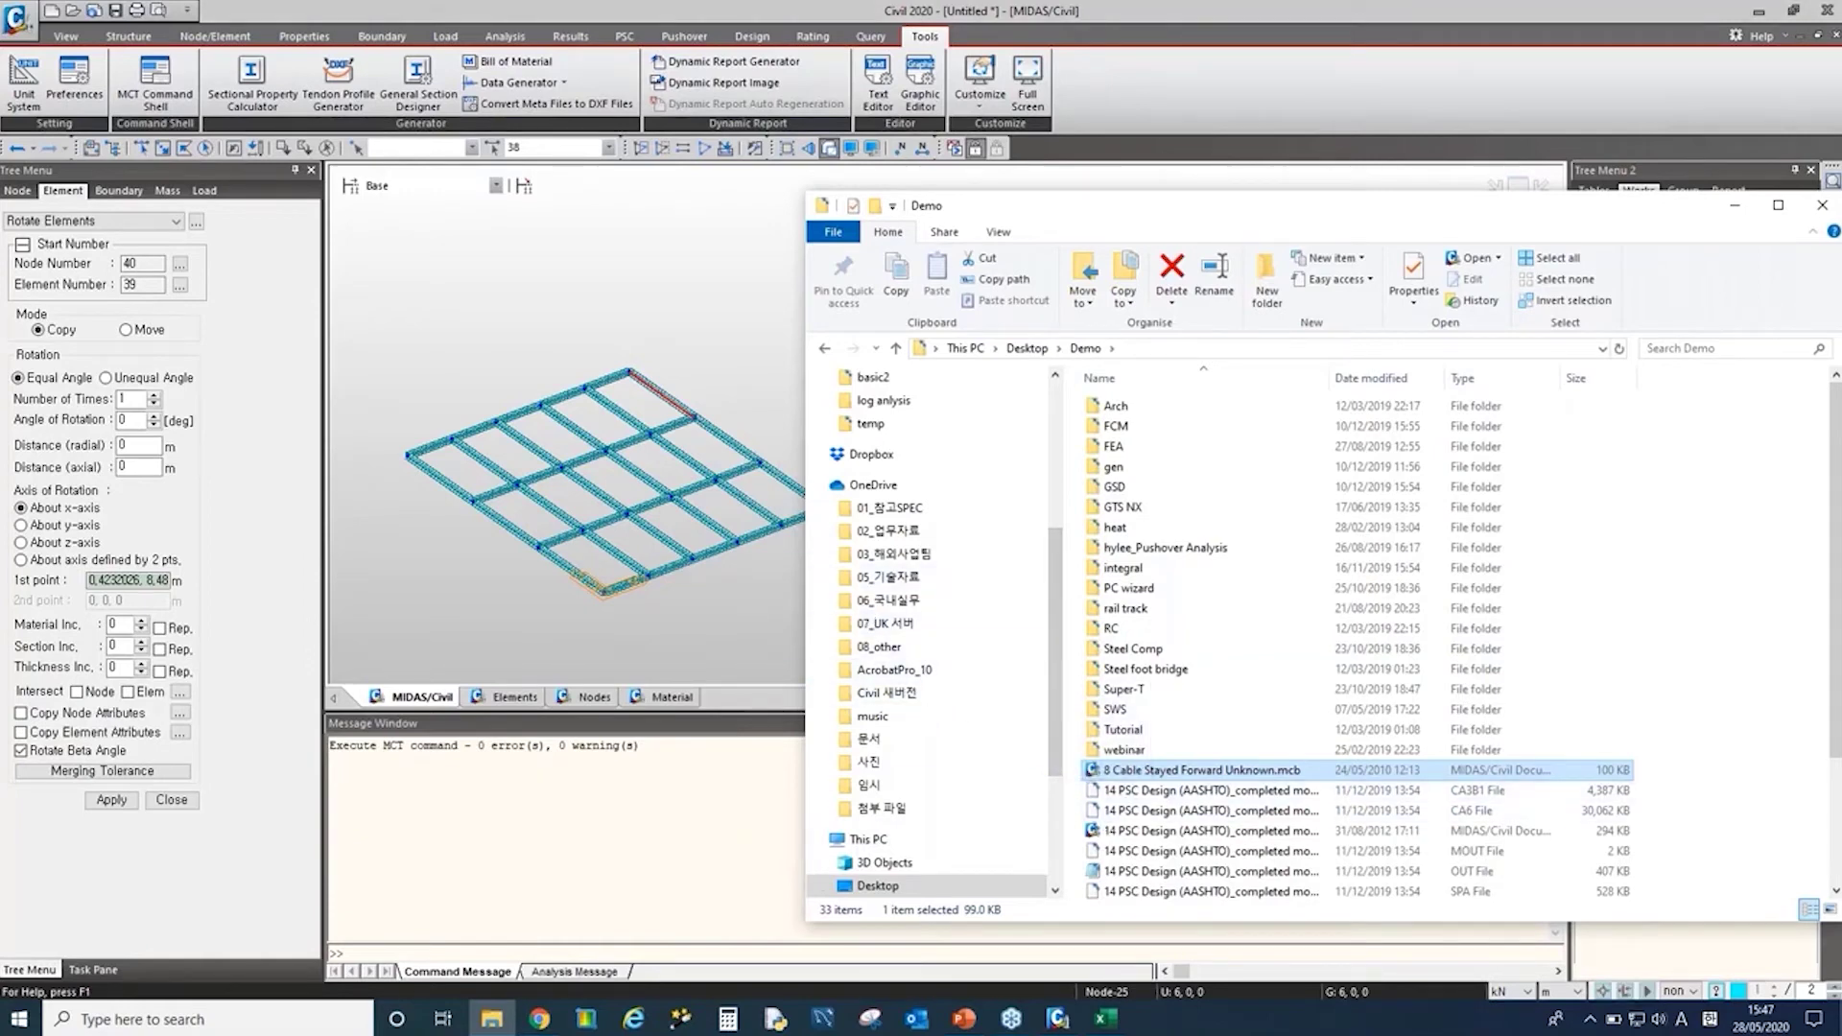
left_click(949, 550)
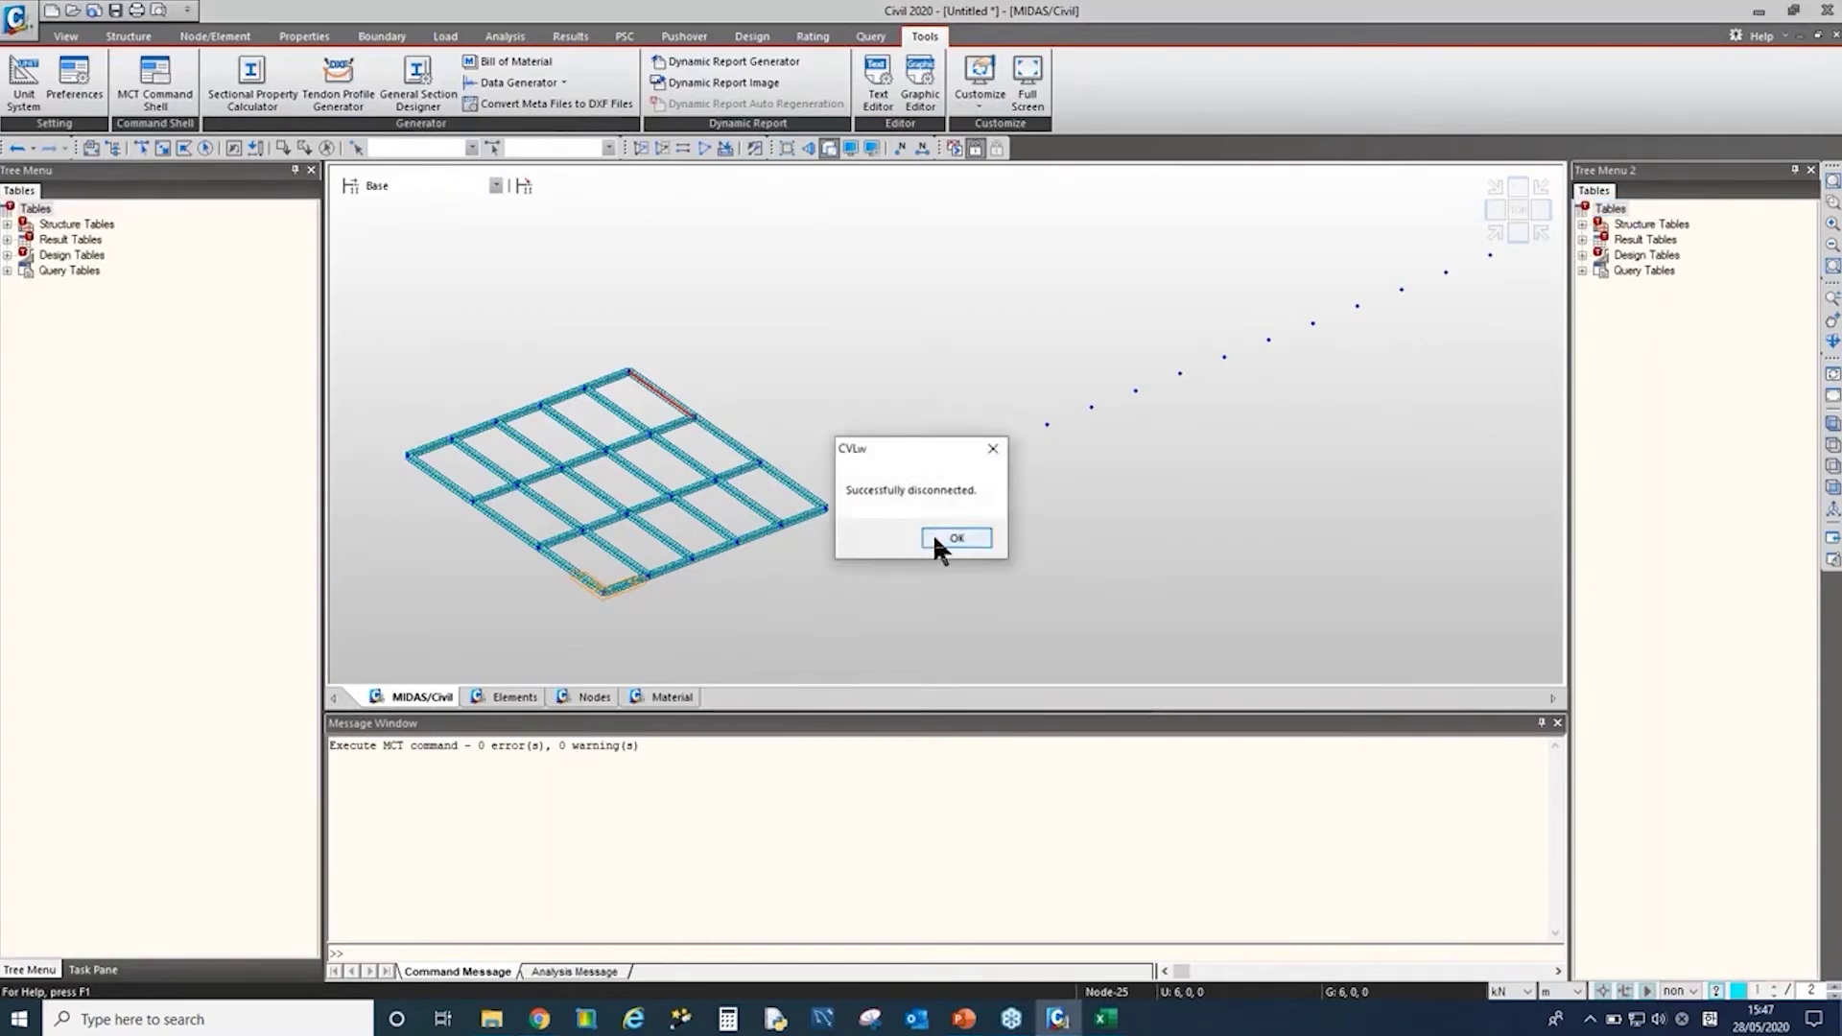
left_click(935, 539)
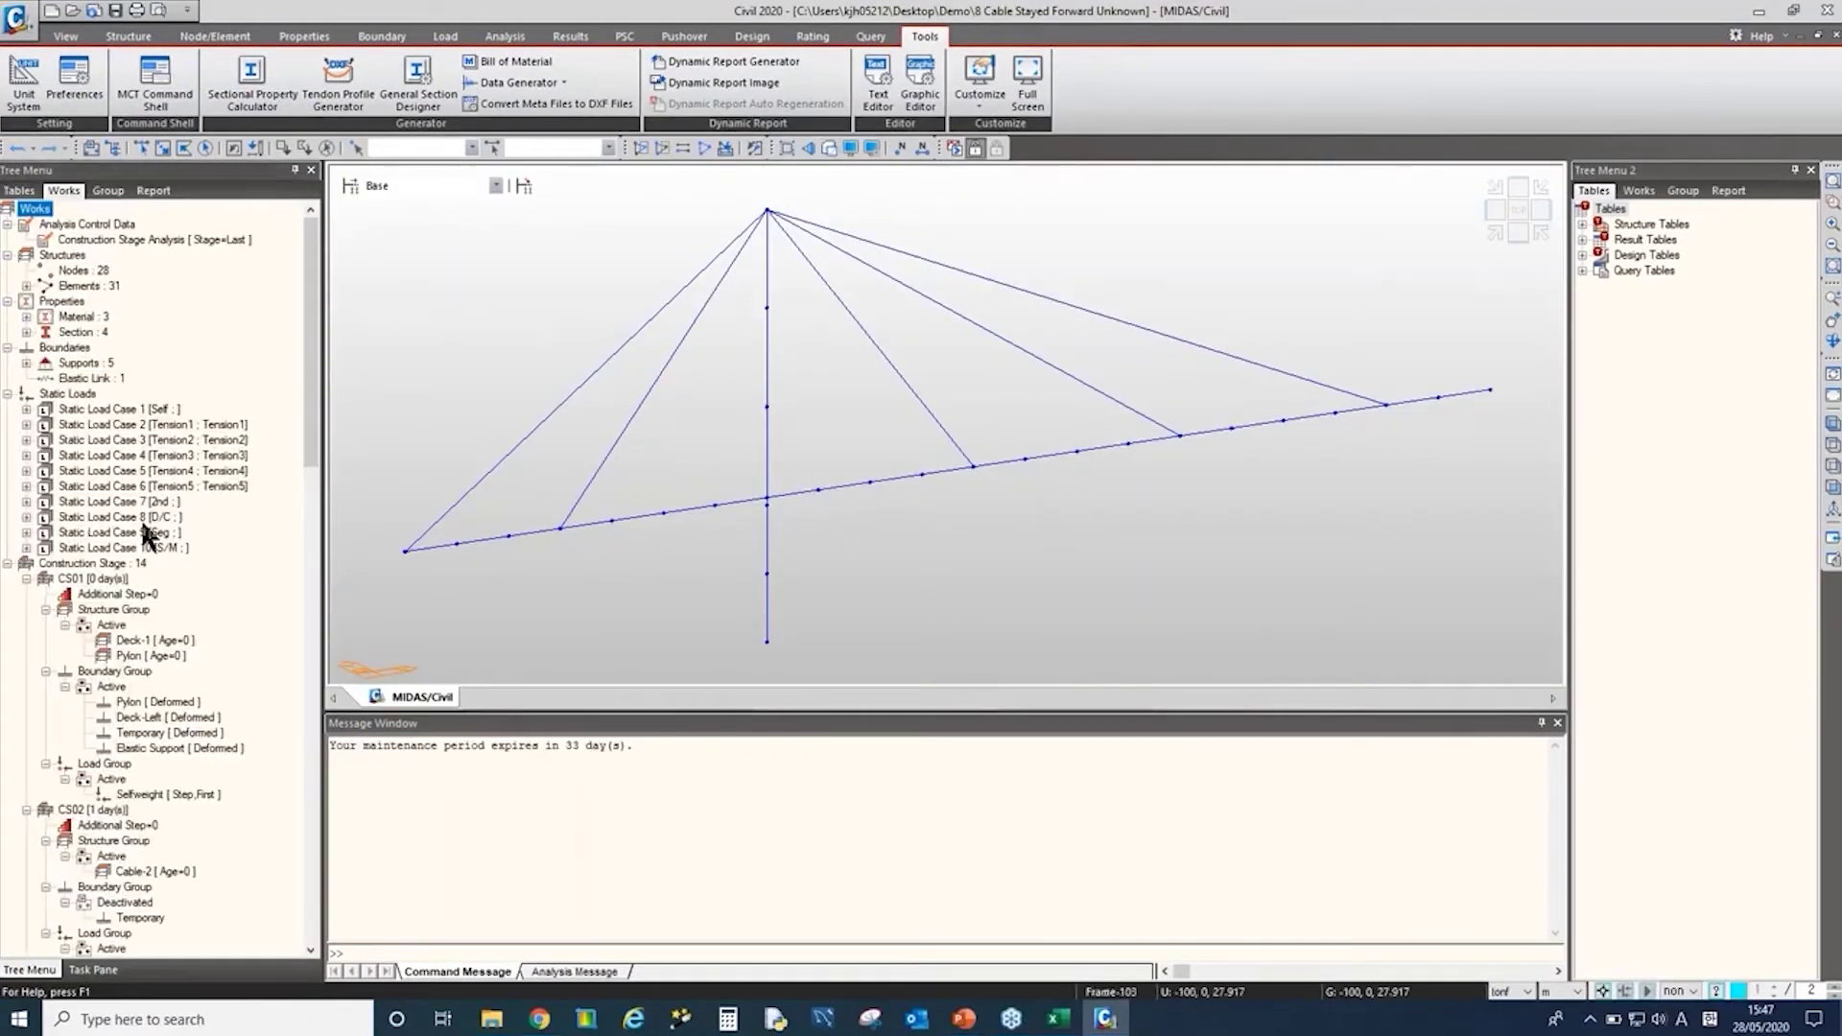
Step: Examine the static load cases and construction stage CS01 in the works tree, and collapse the Construction Stage branch
left_click(134, 517)
left_click(113, 486)
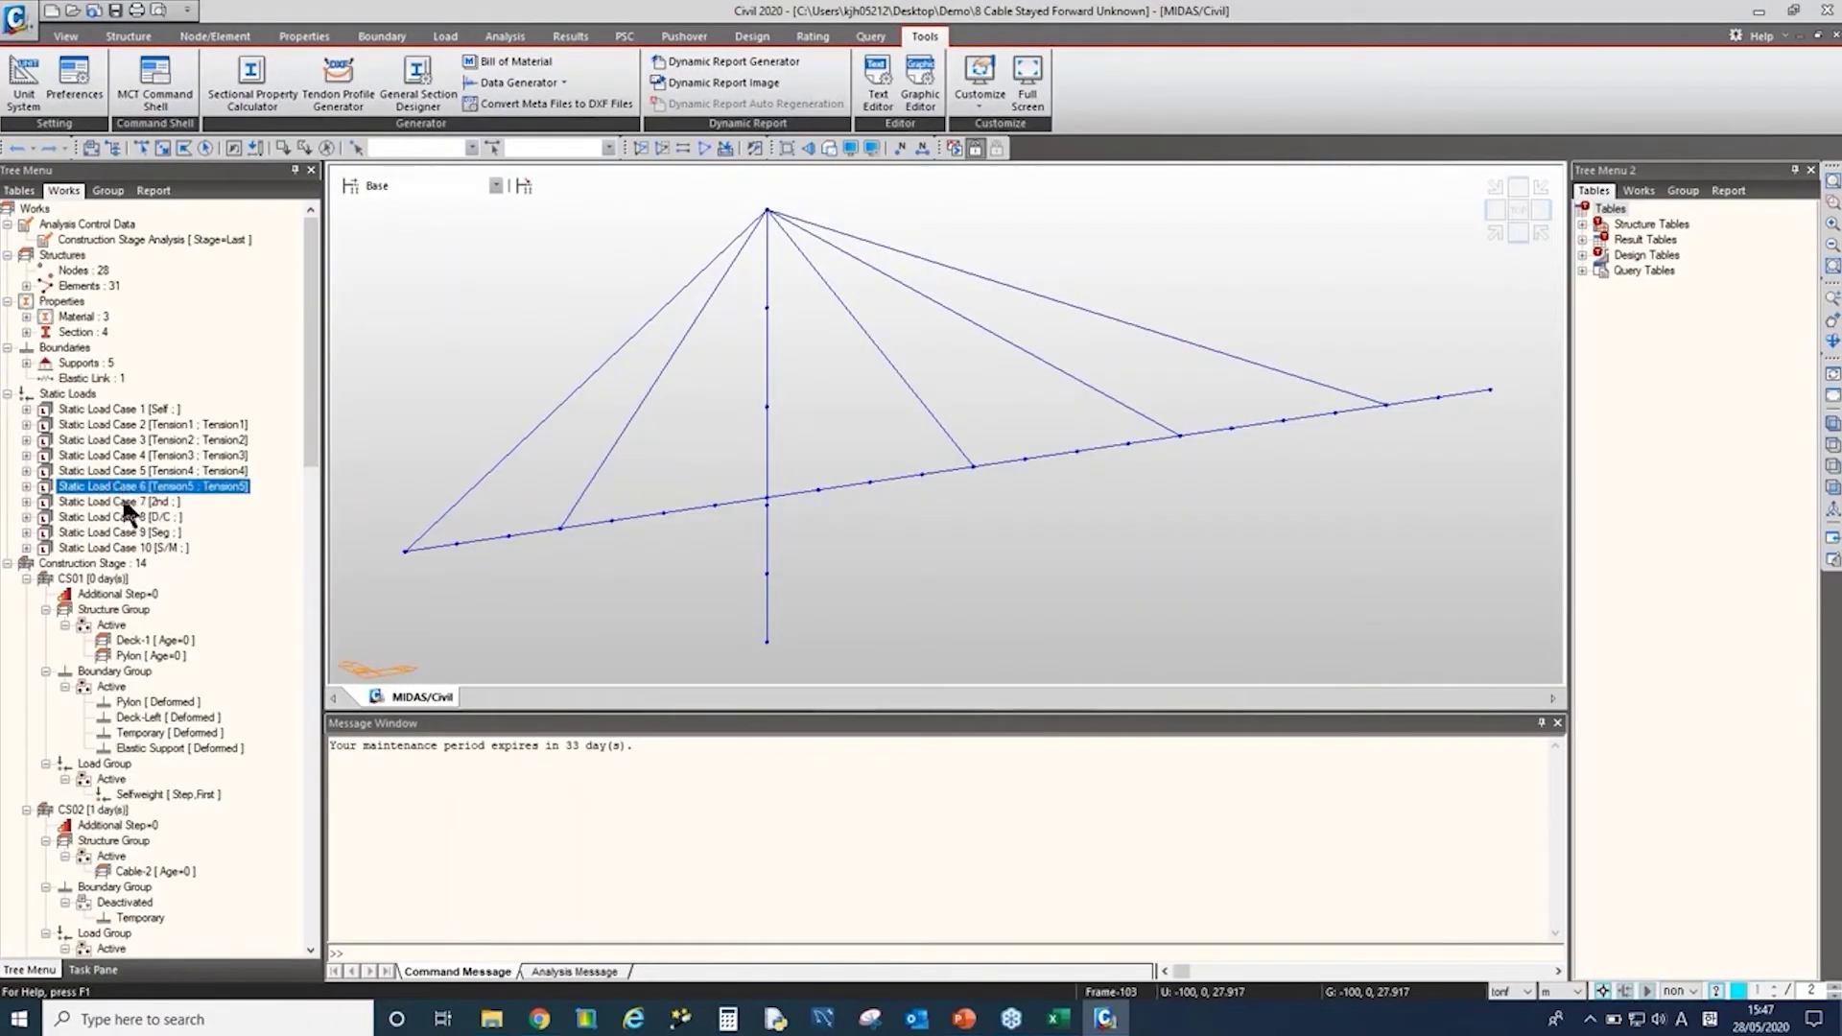
double_click(104, 579)
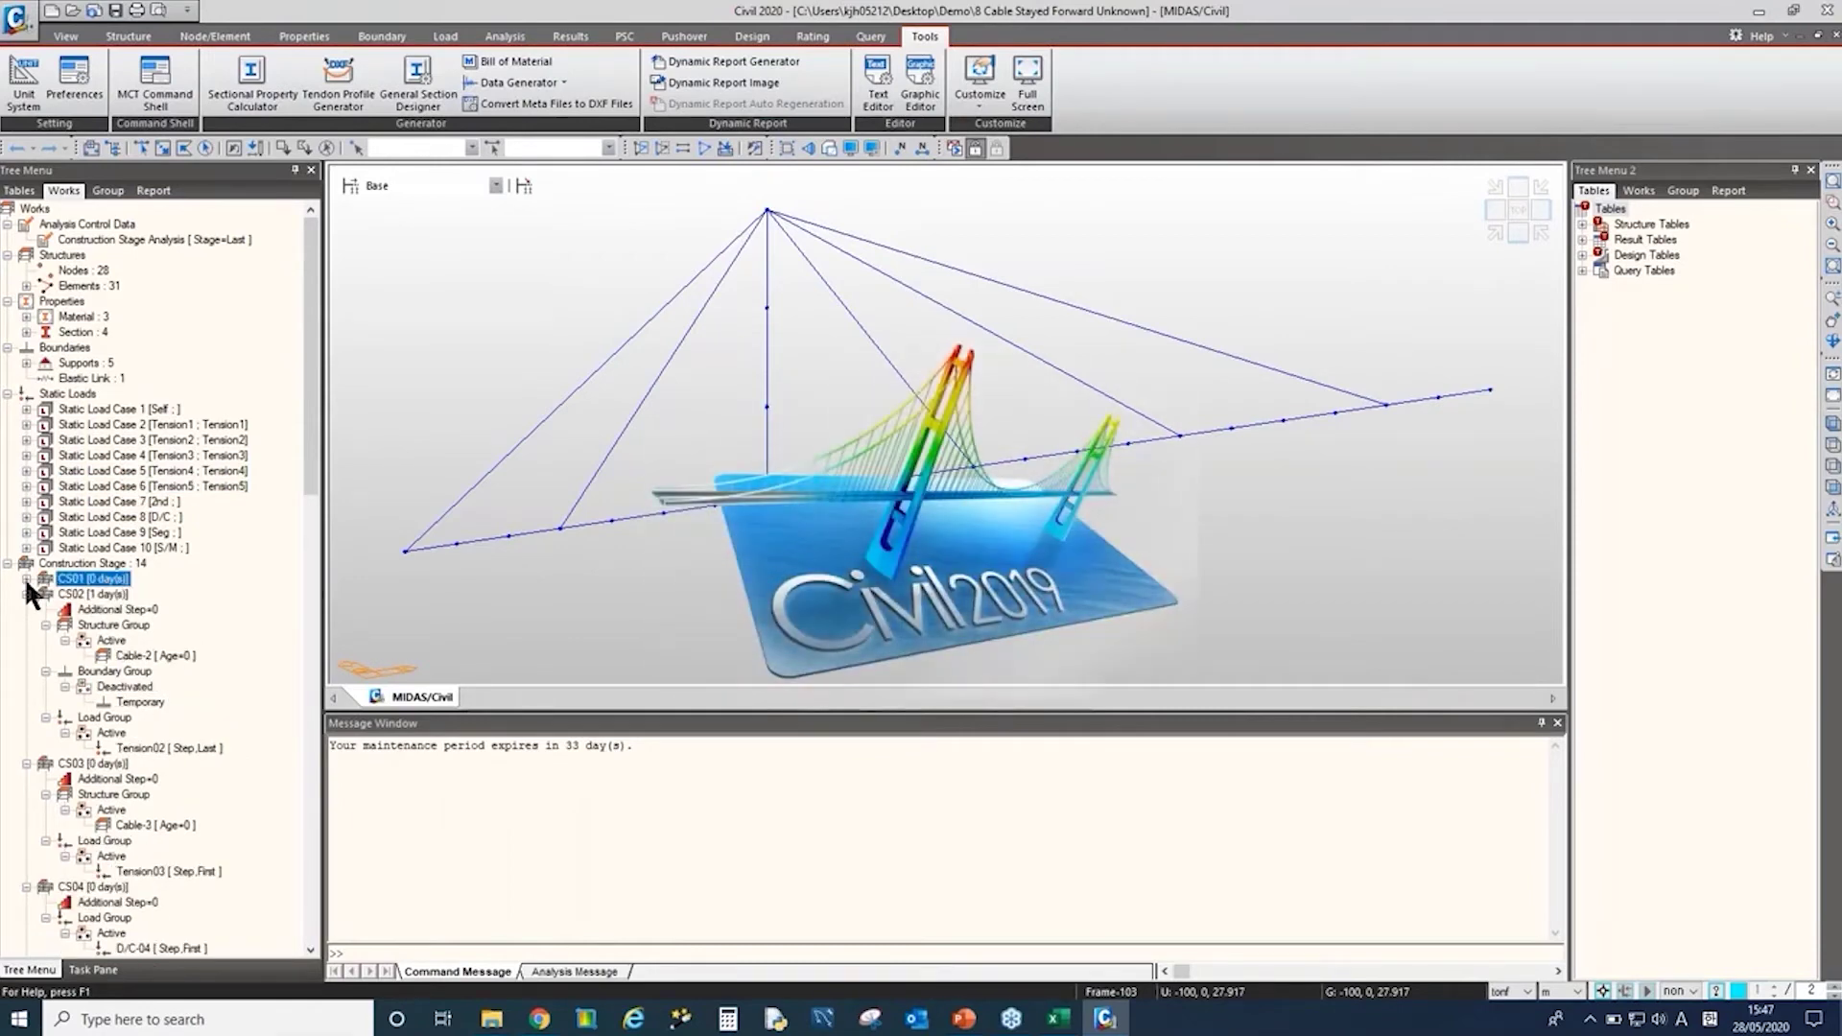
double_click(108, 581)
scroll(113, 589, "down", 2)
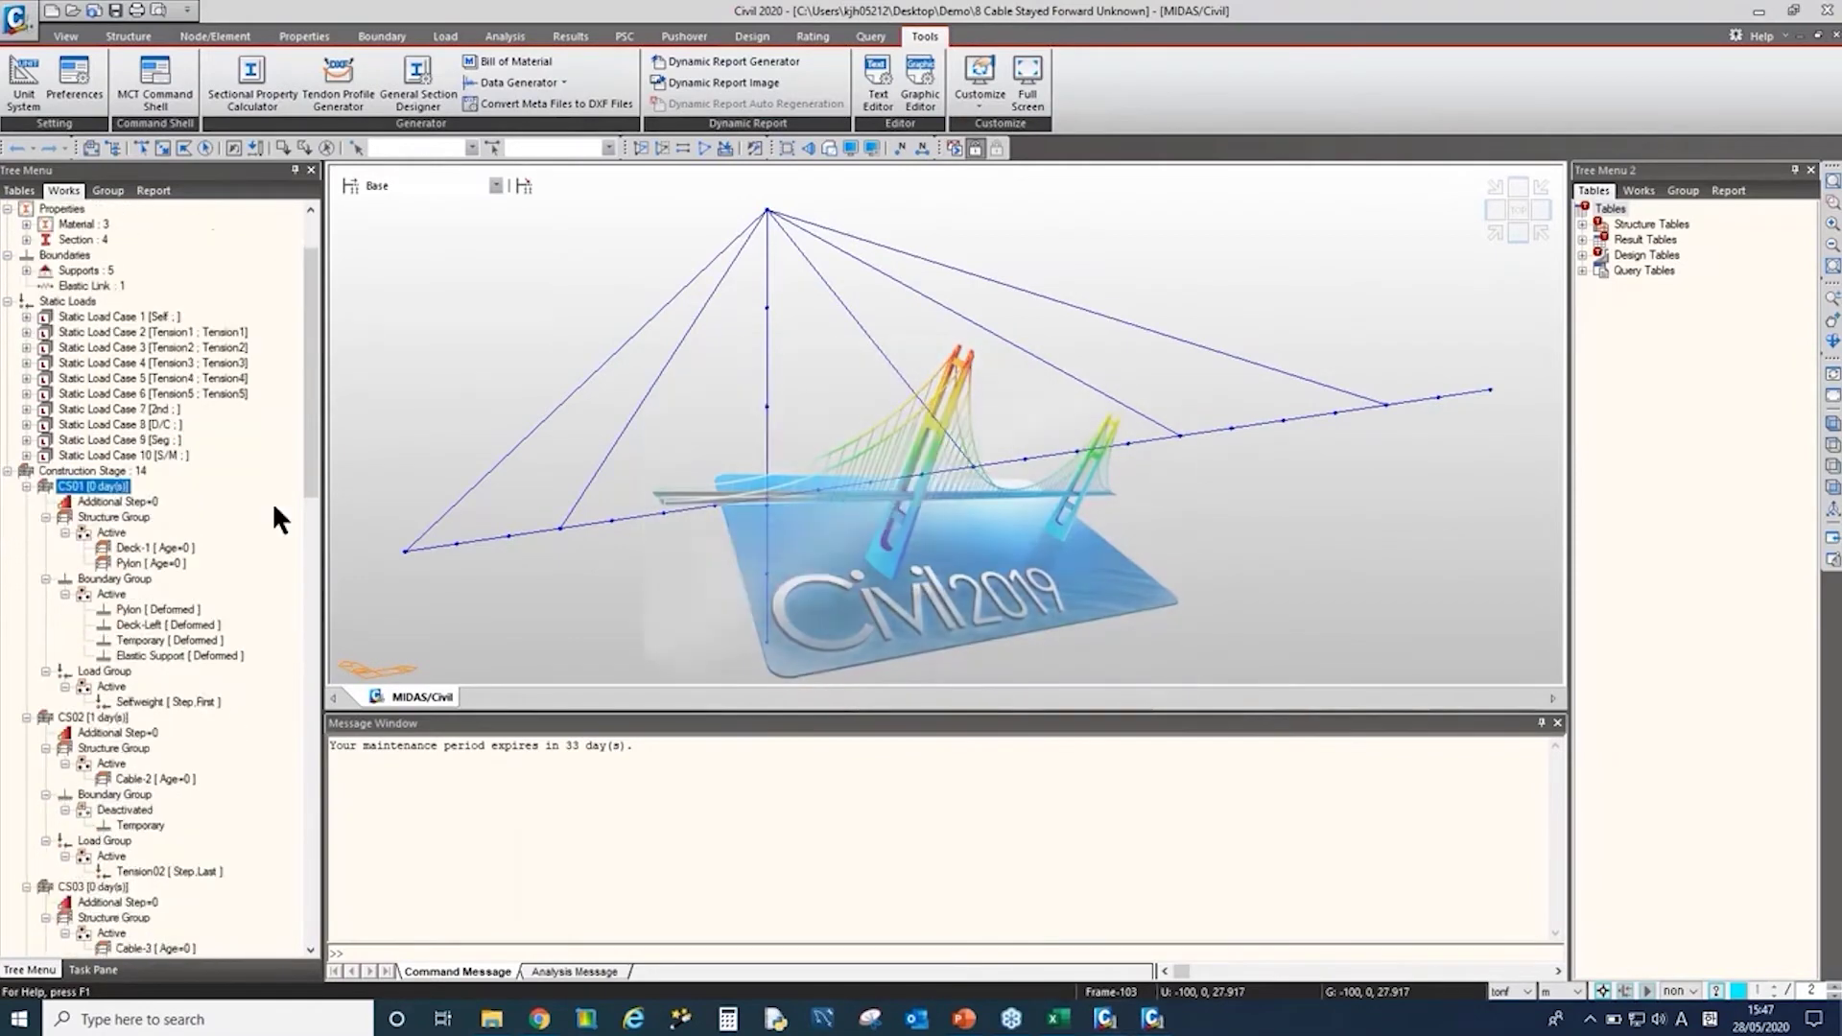
left_click(8, 471)
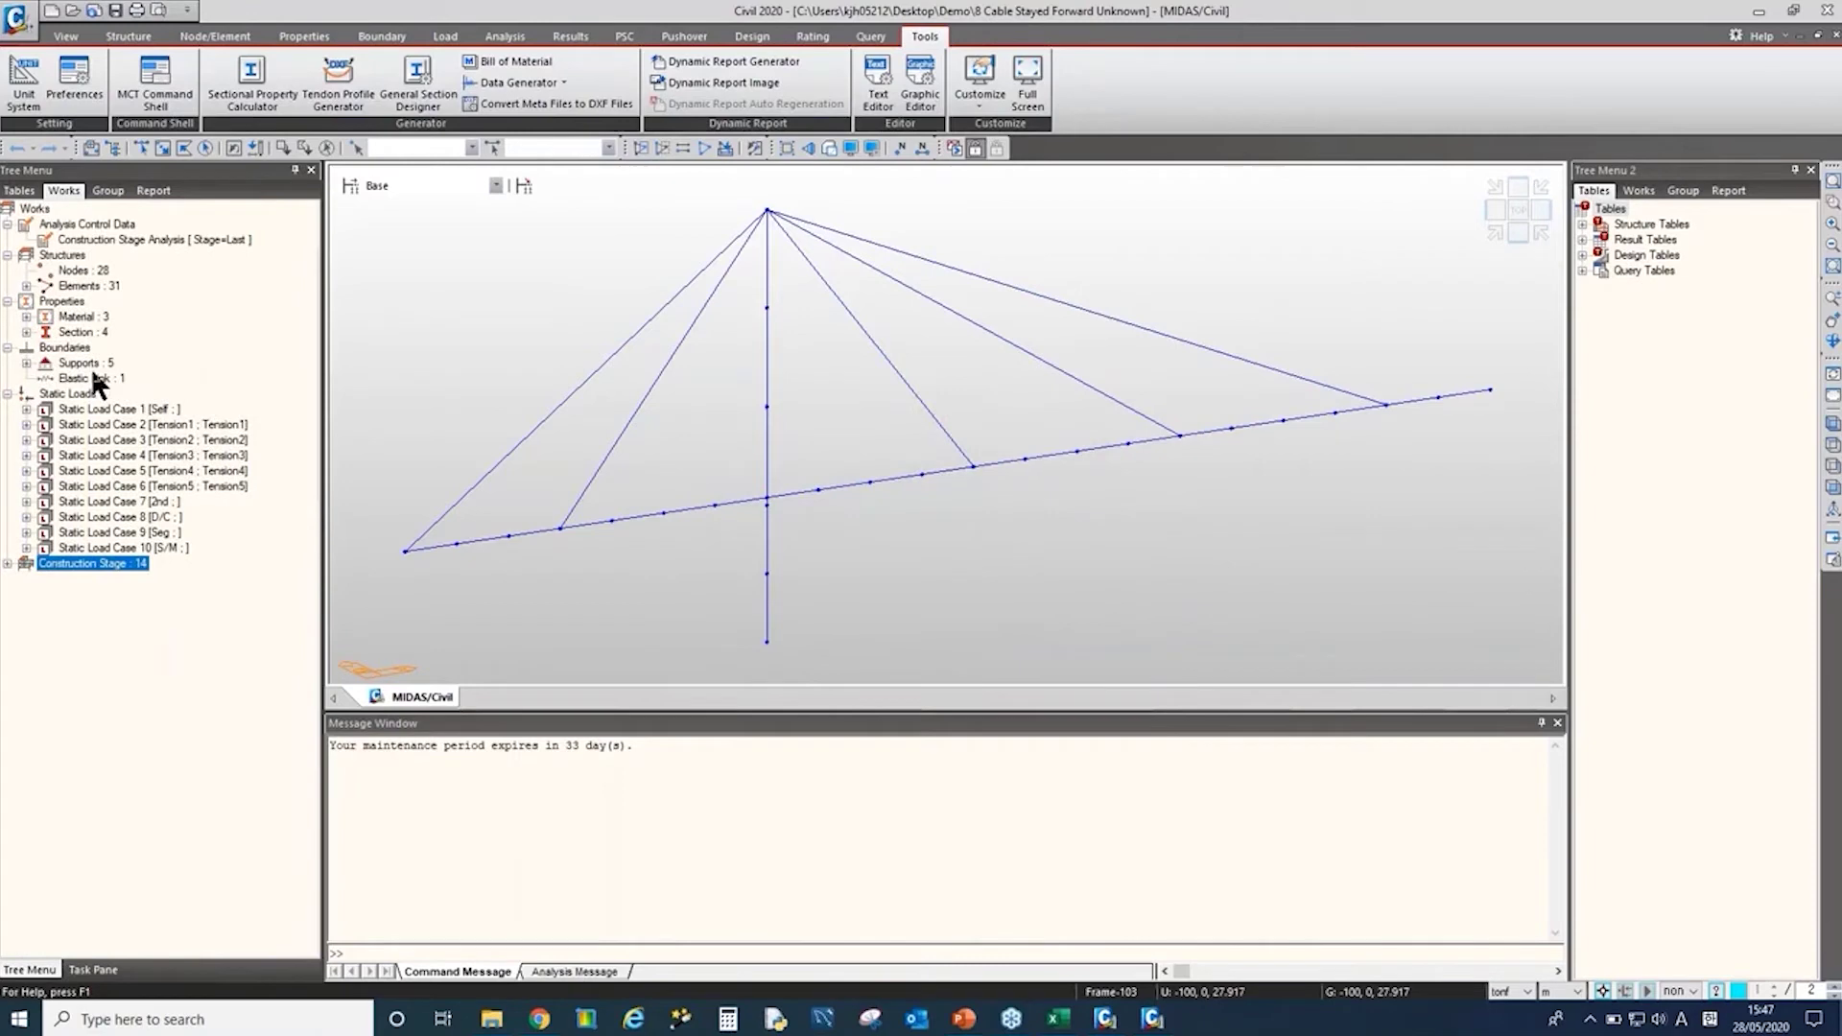
Step: Export the cable-stayed model as the MCT file 8 Cable Stayed Forward Unknown.mct to the Desktop
left_click(15, 17)
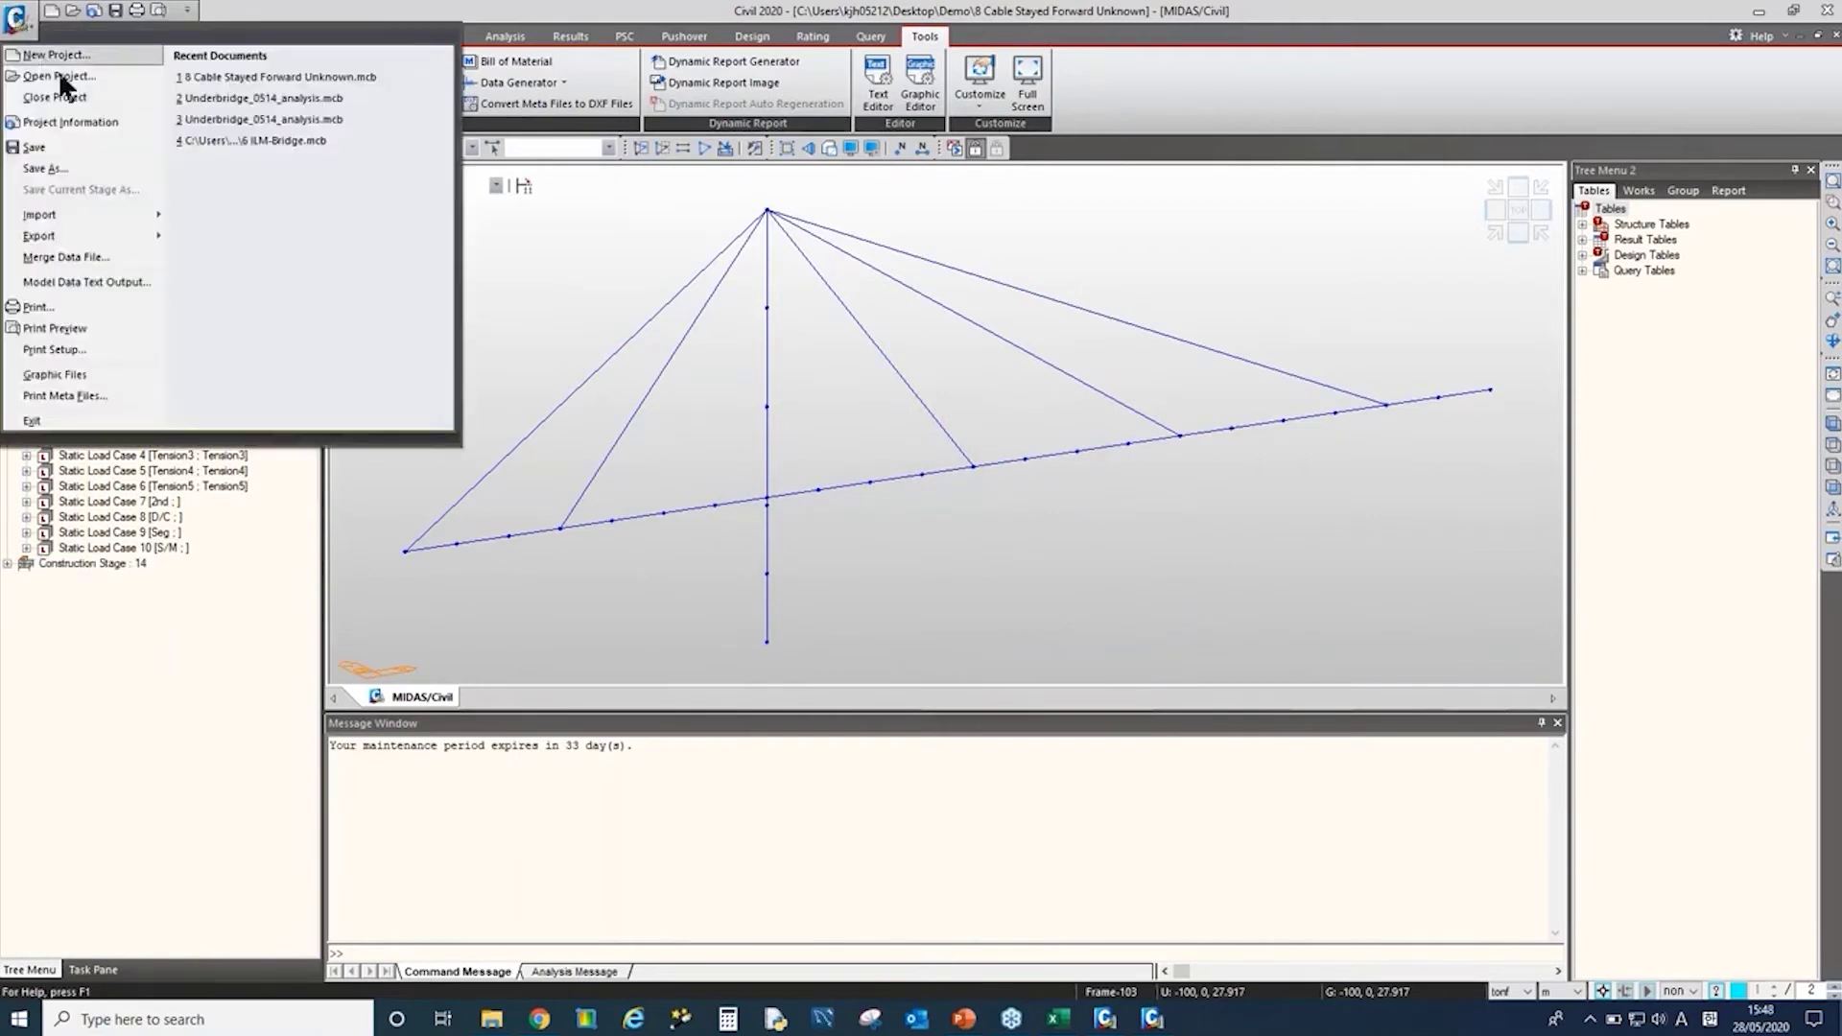
mouse_move(95, 232)
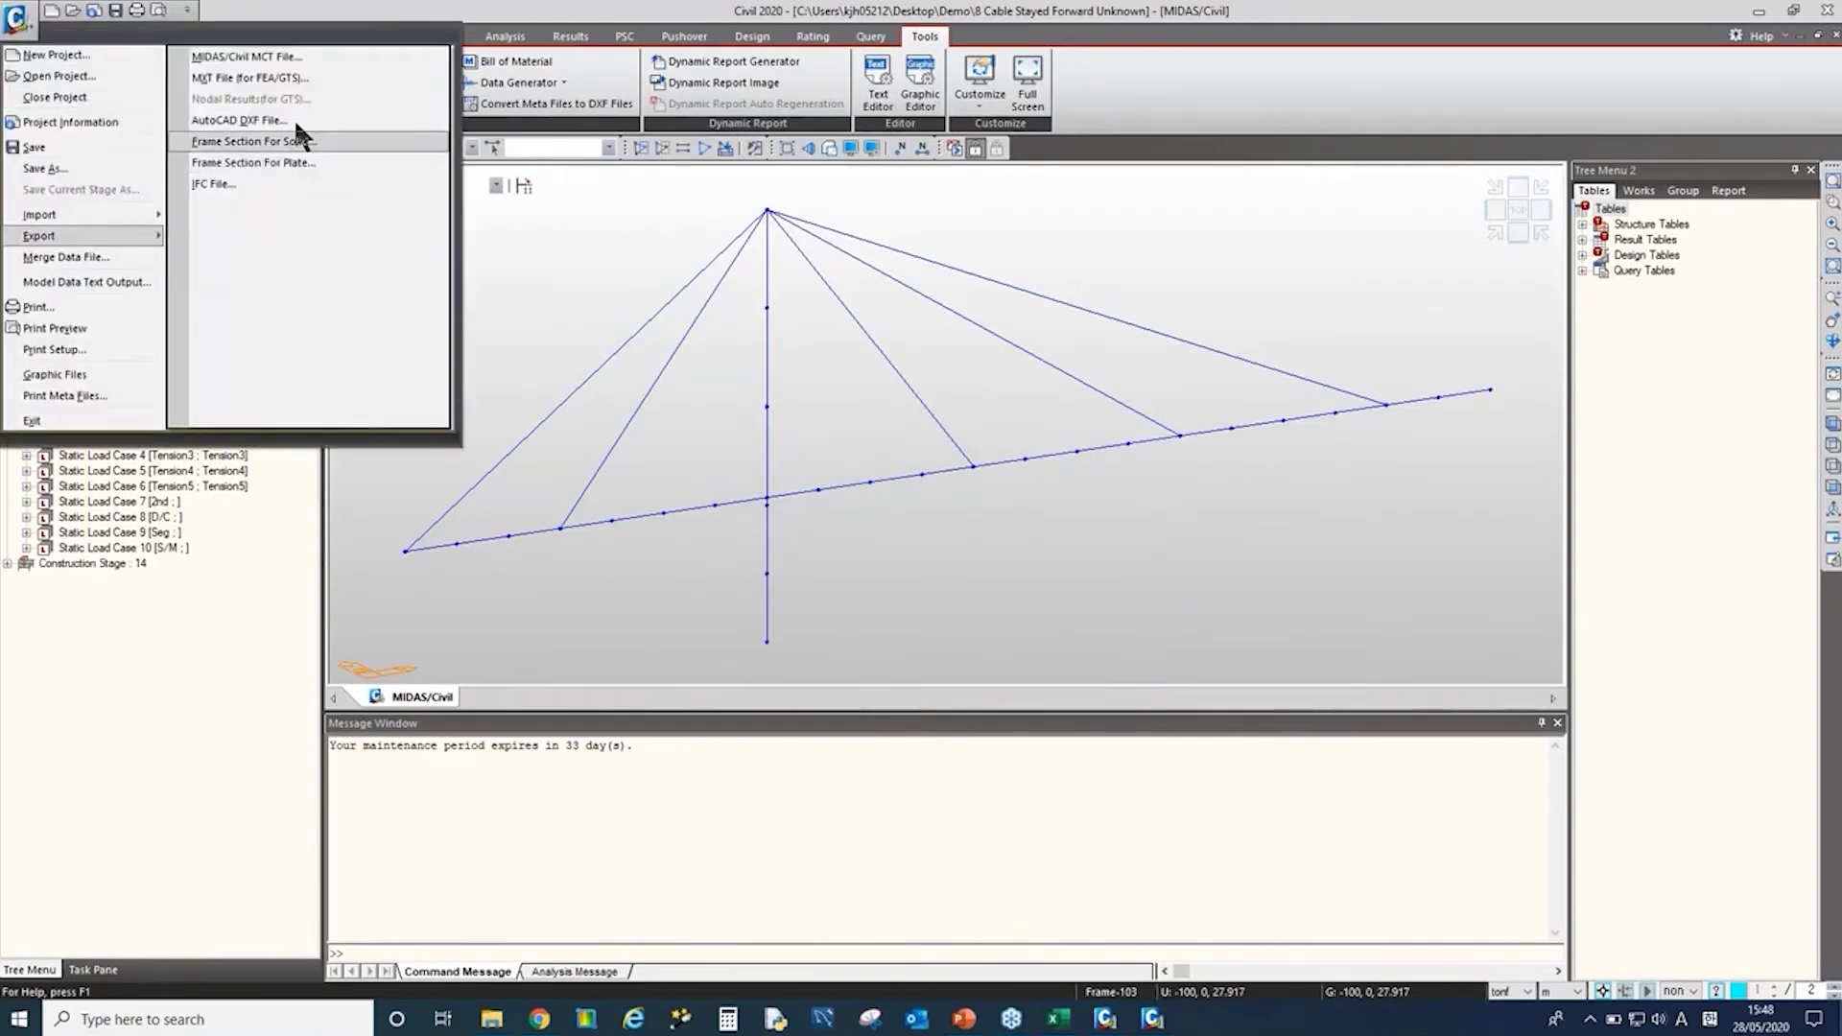
left_click(307, 53)
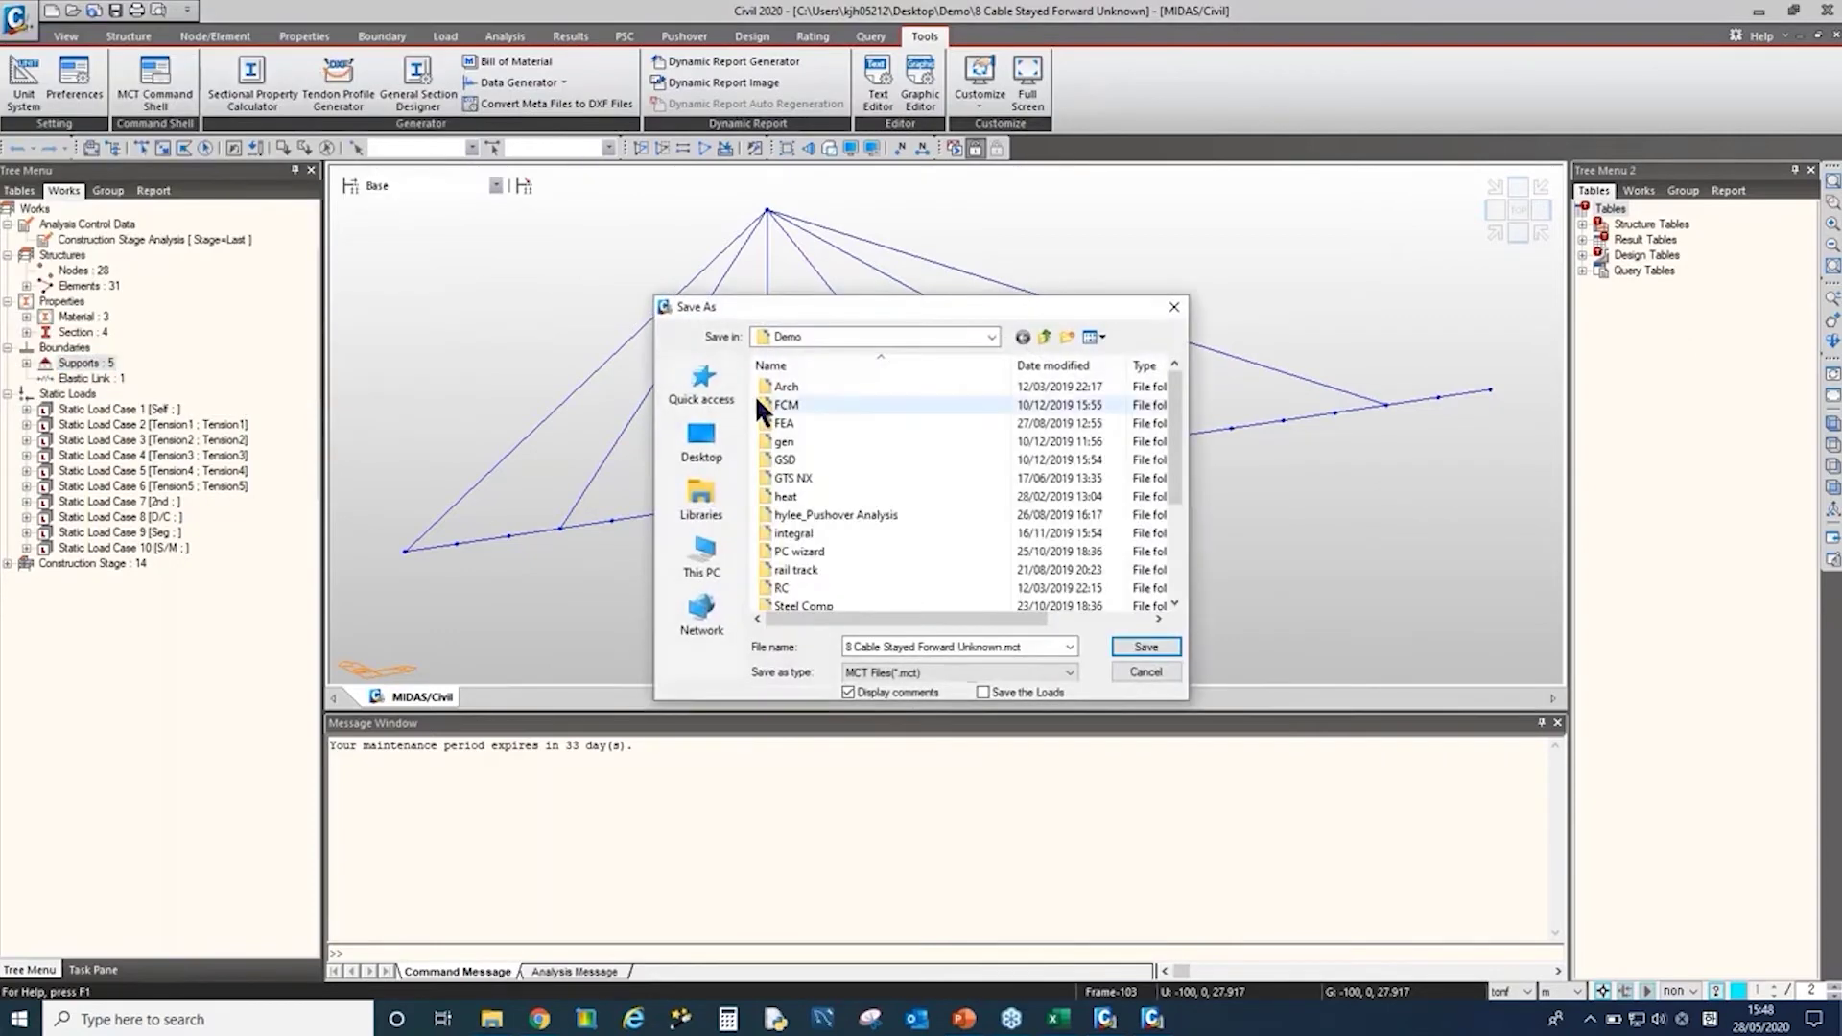
left_click(716, 435)
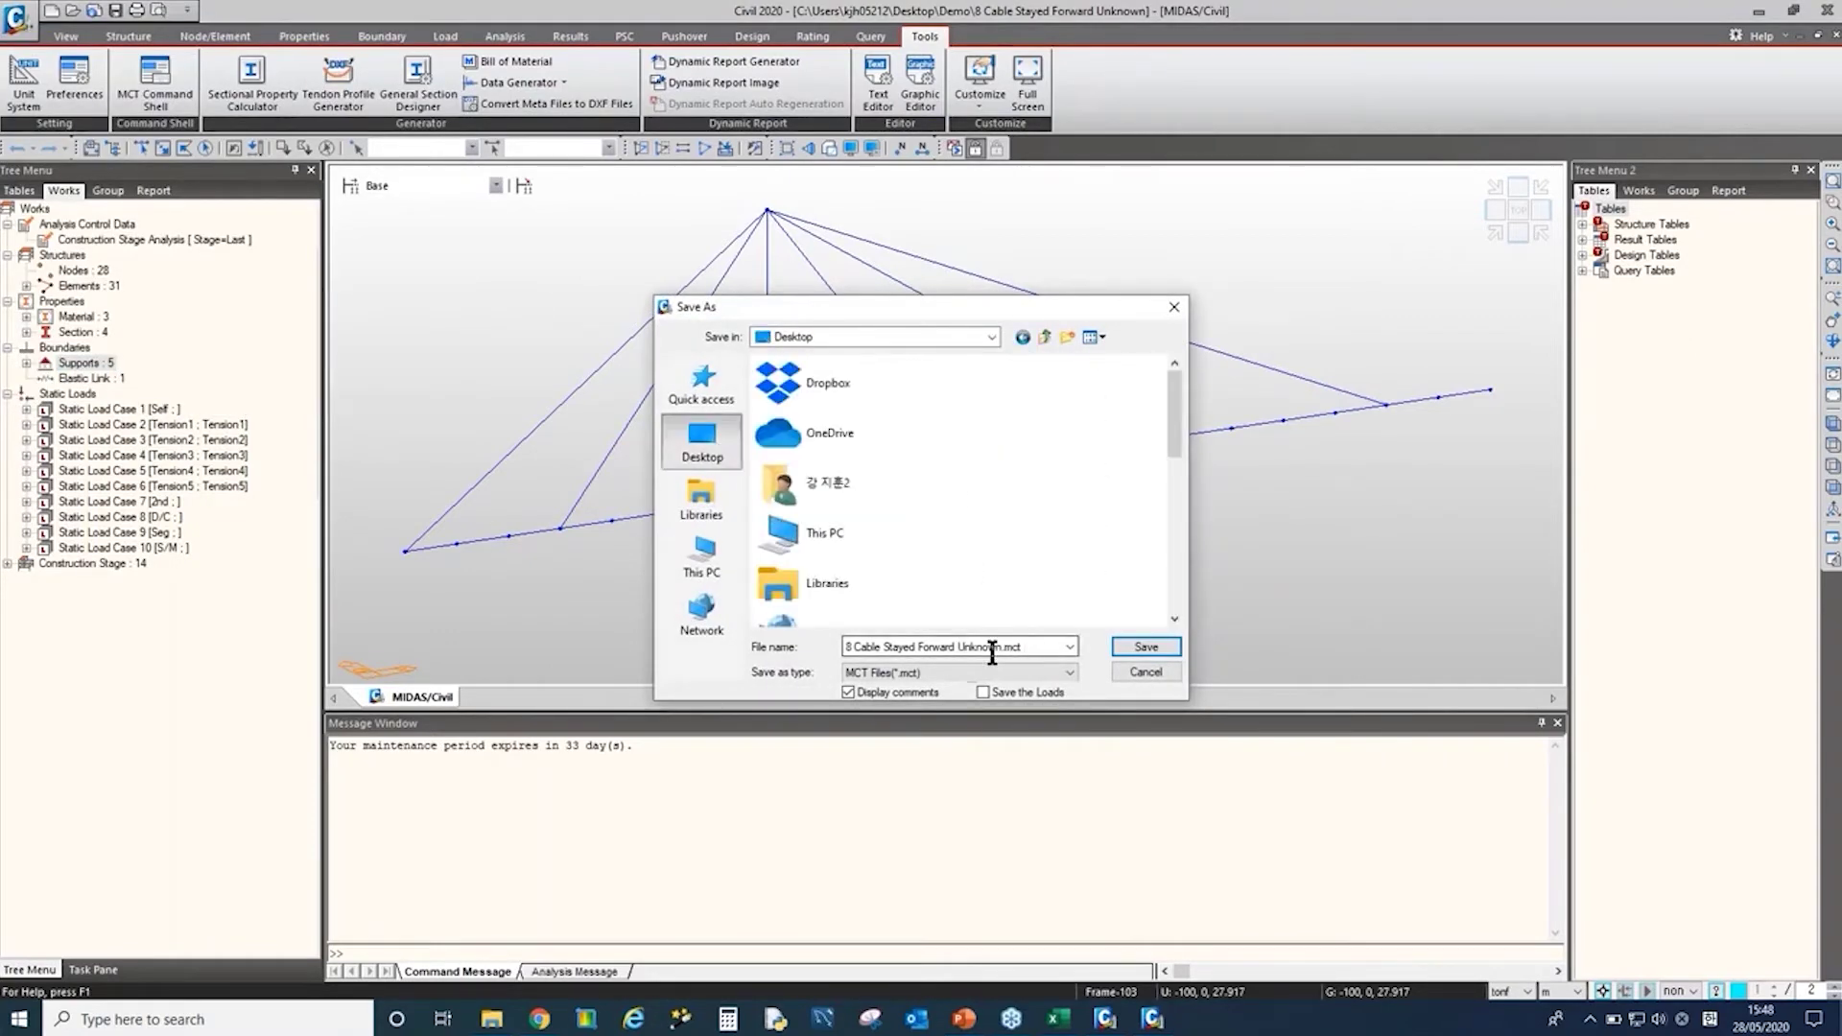
left_click(1145, 646)
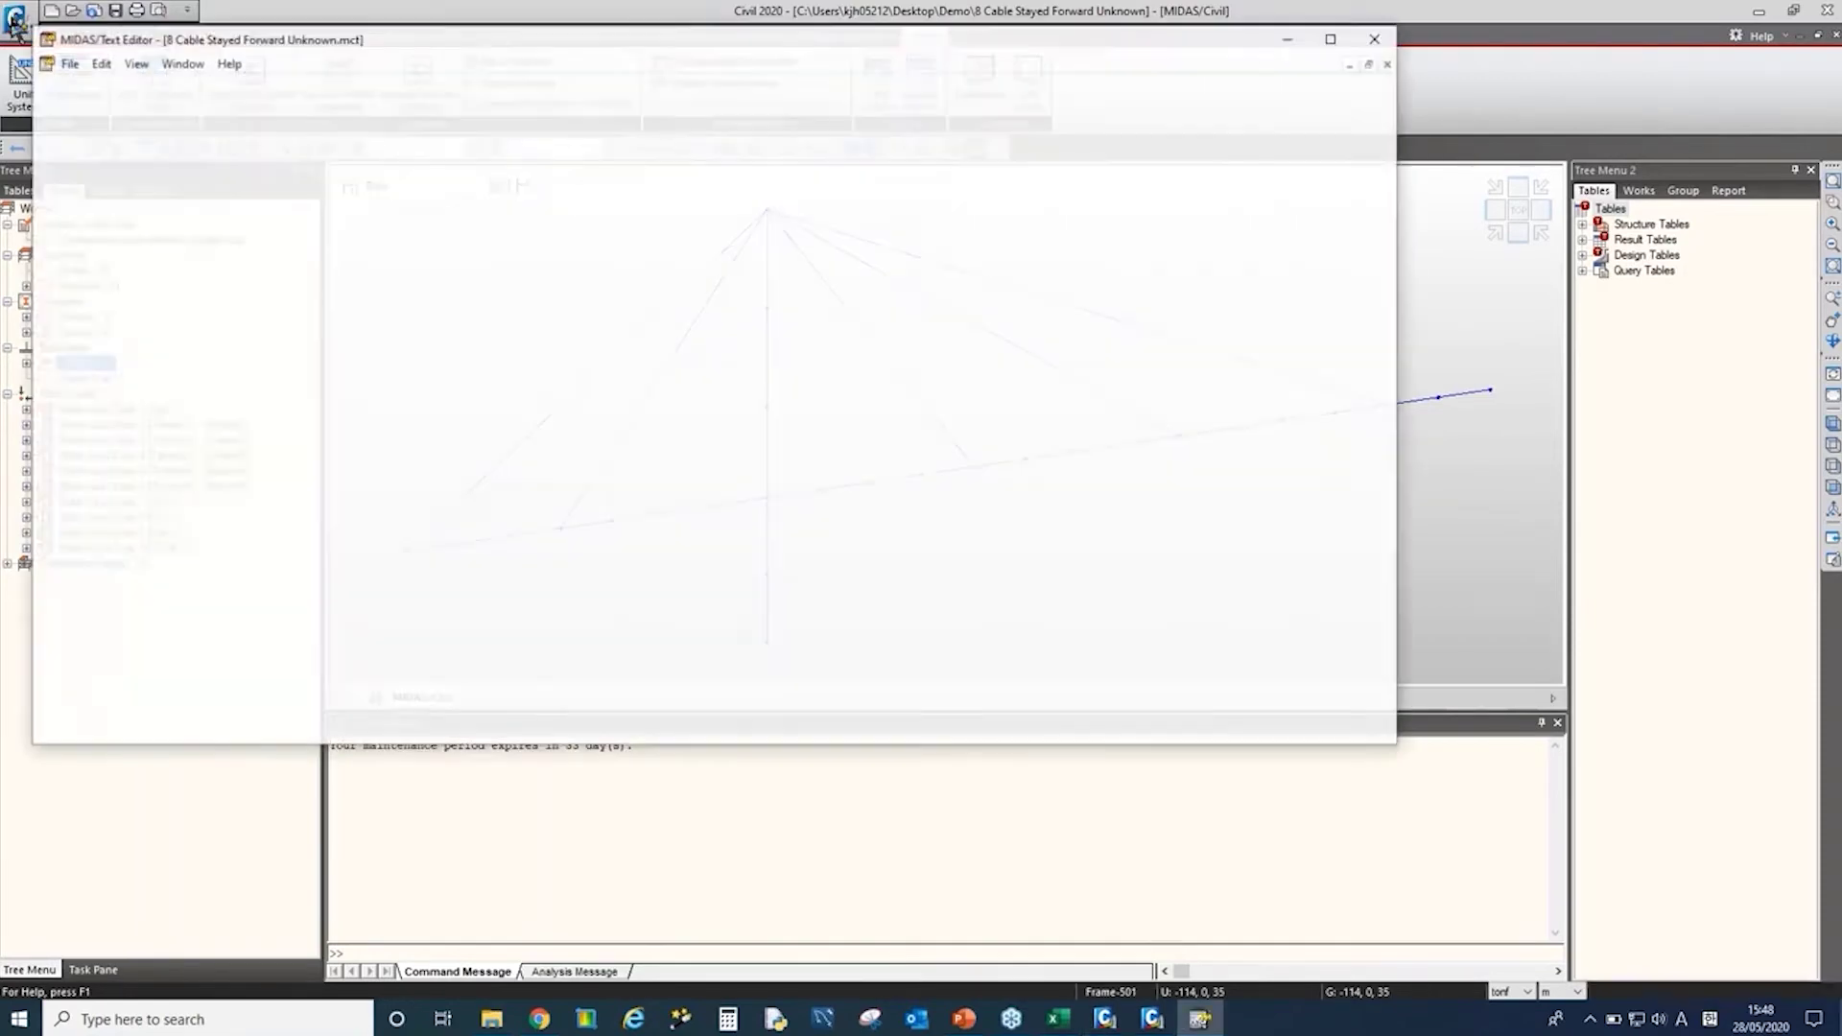
Step: Examine the exported MCT file's node, element, group, boundary group, load group, material and section command blocks in the text editor
left_click(268, 392)
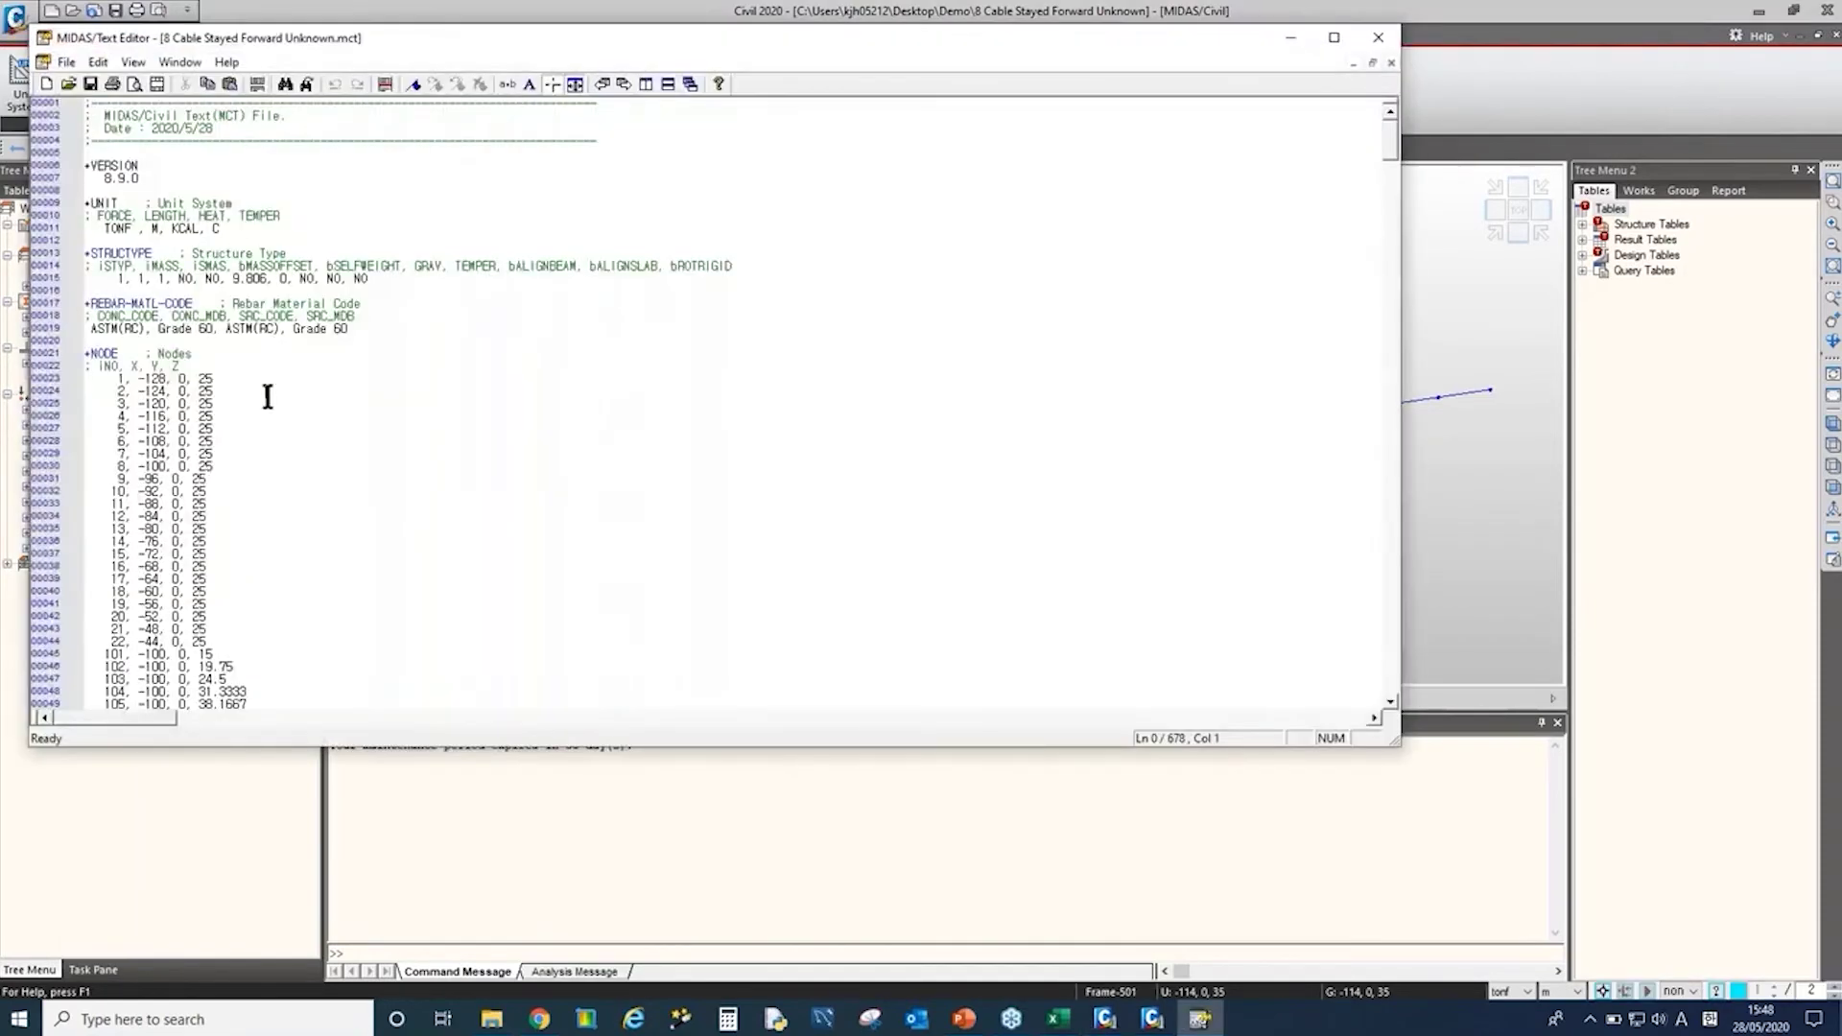
scroll(239, 378, "down", 7)
left_click(280, 464)
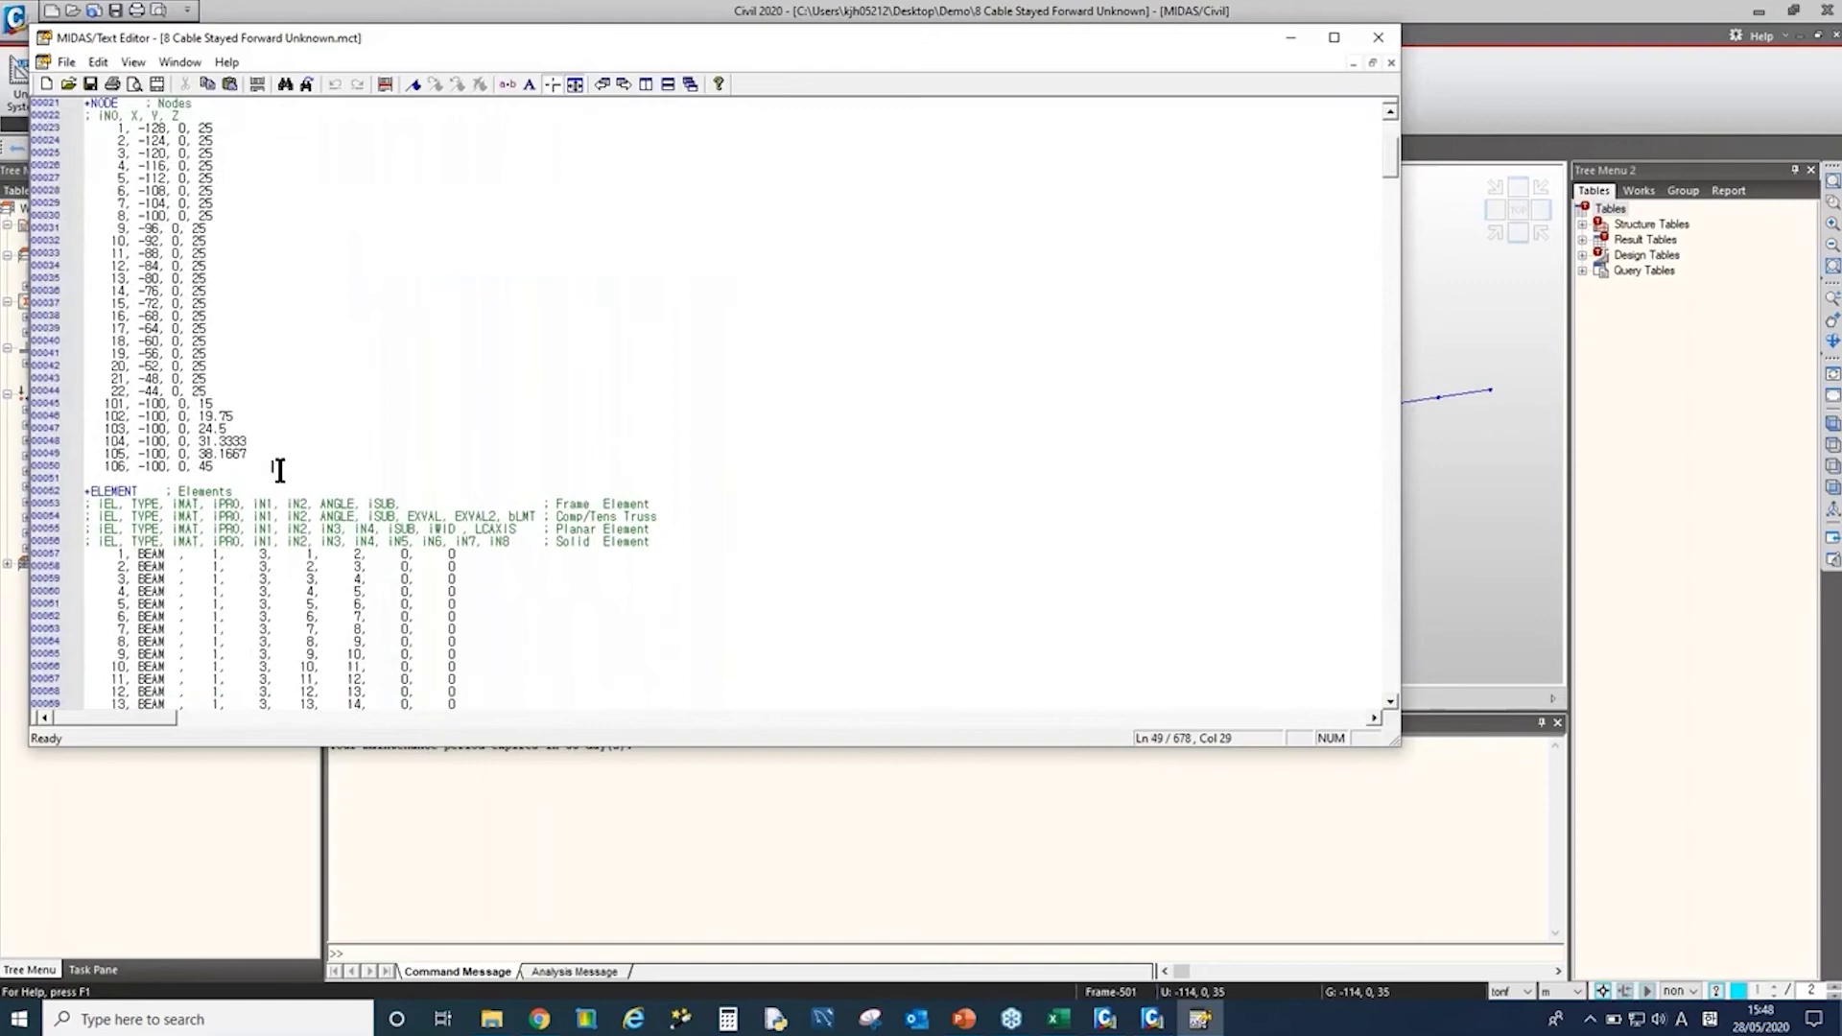
scroll(283, 450, "down", 3)
scroll(236, 451, "down", 7)
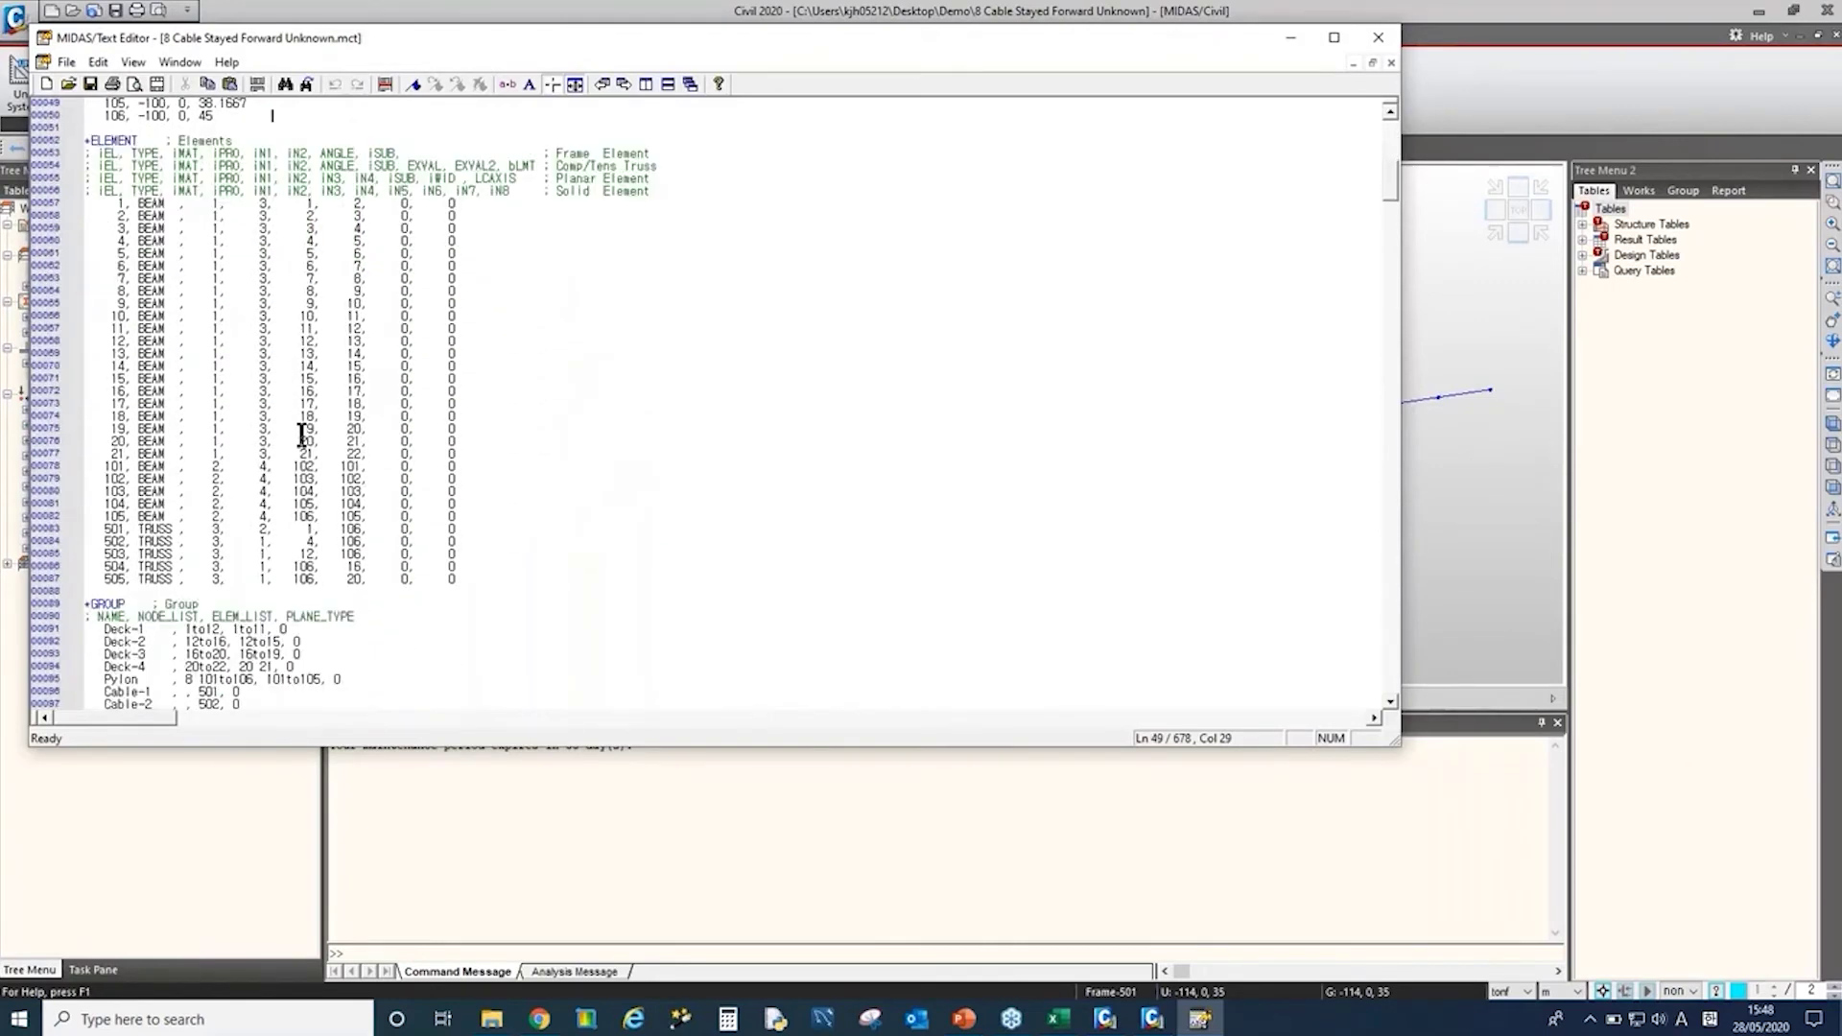
left_click_drag(86, 477, 717, 578)
left_click(354, 617)
scroll(357, 623, "down", 5)
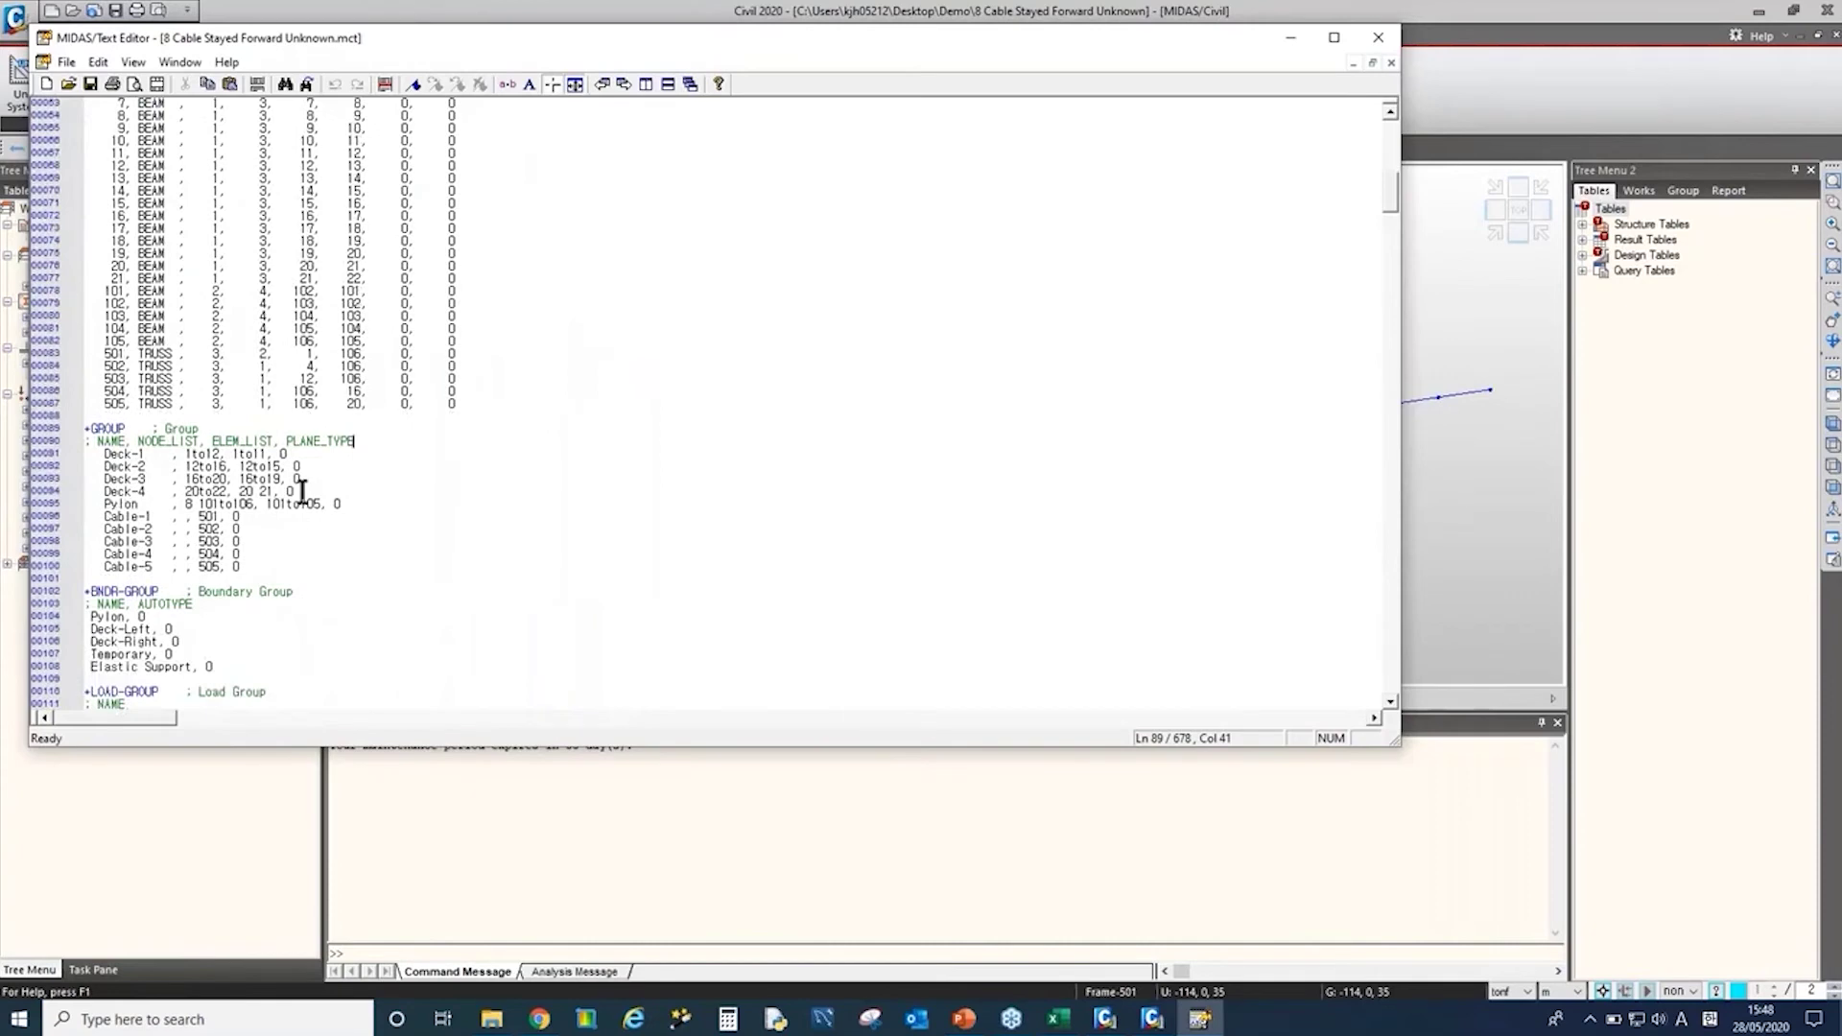
left_click(248, 568)
scroll(280, 579, "down", 3)
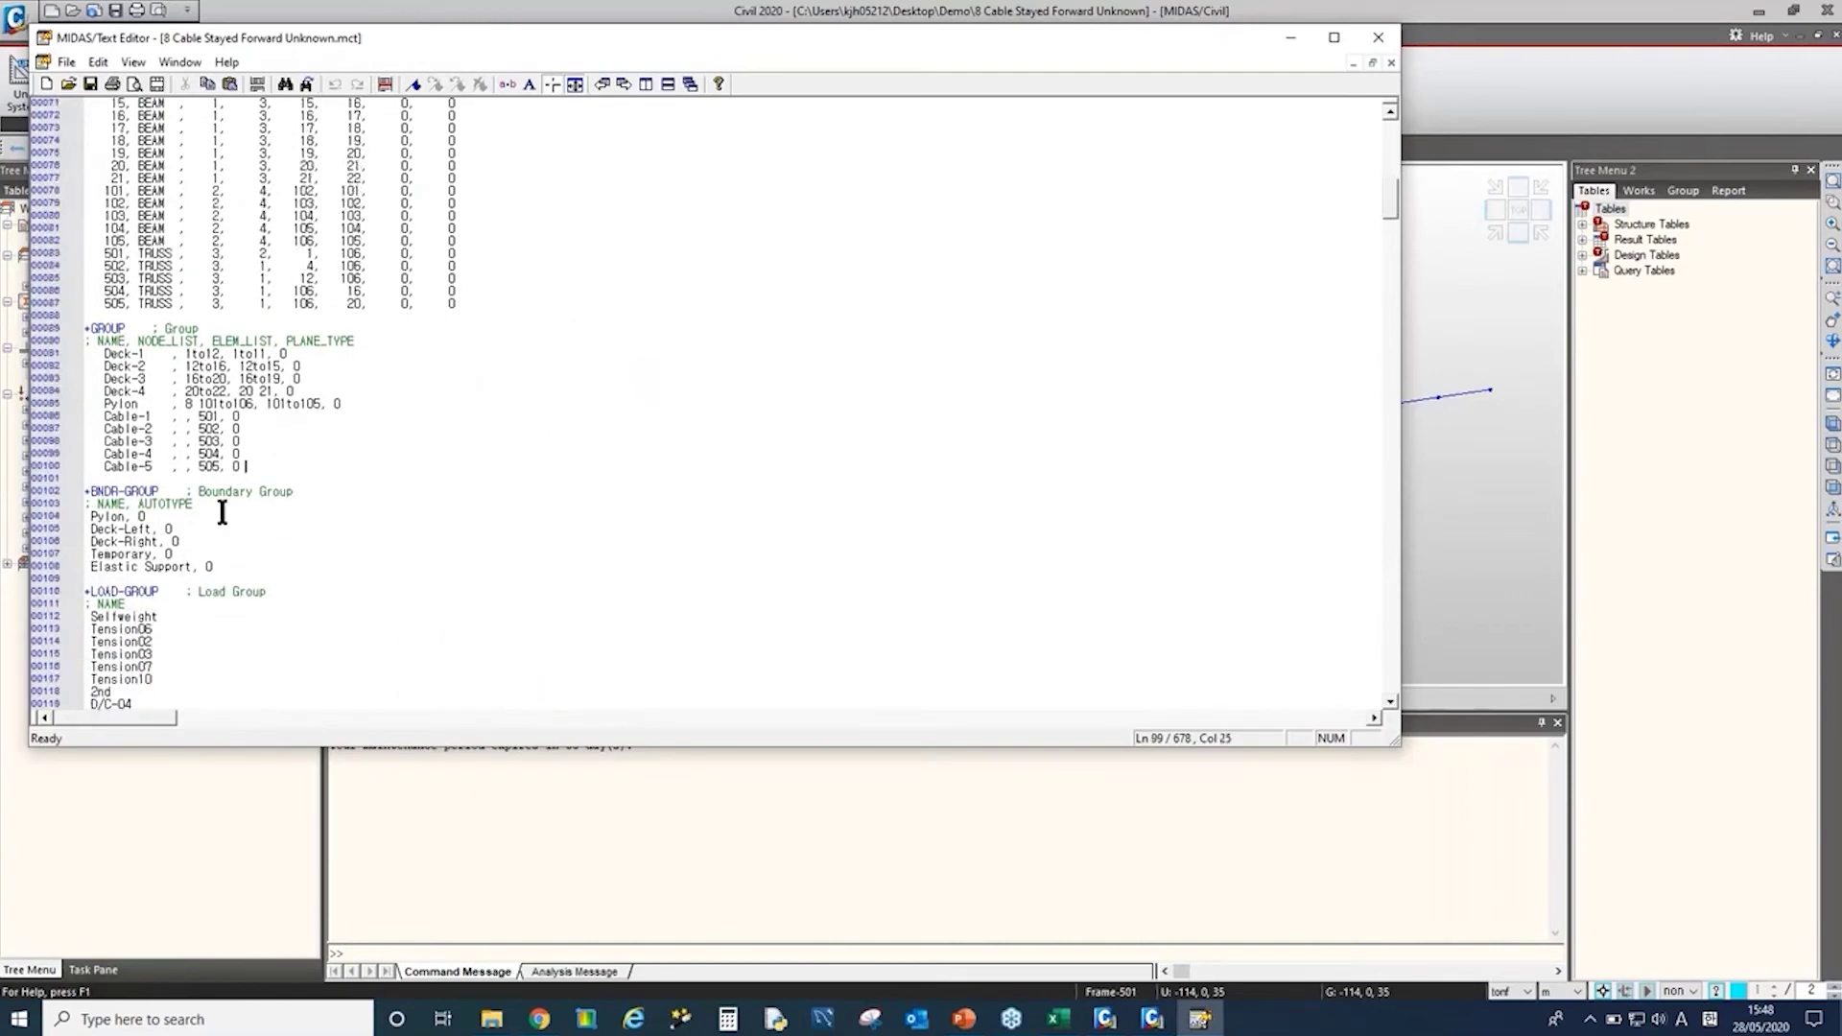
scroll(163, 530, "down", 13)
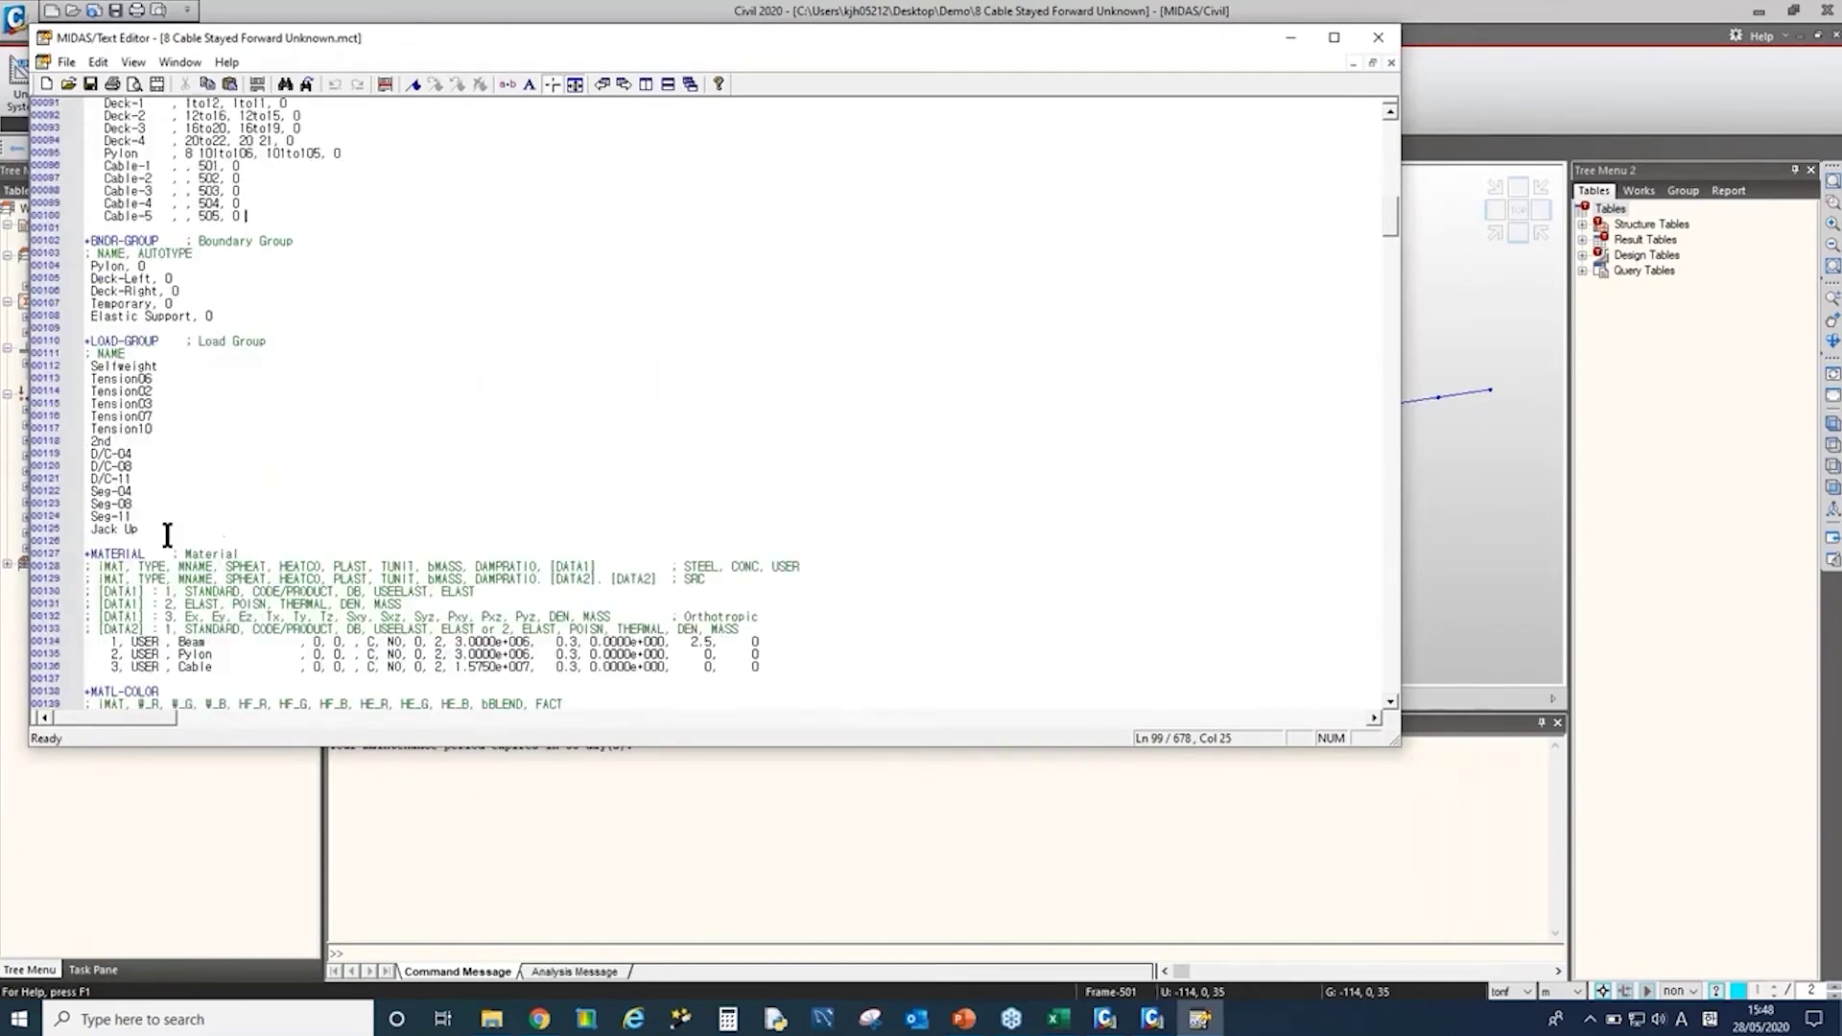
scroll(167, 535, "down", 20)
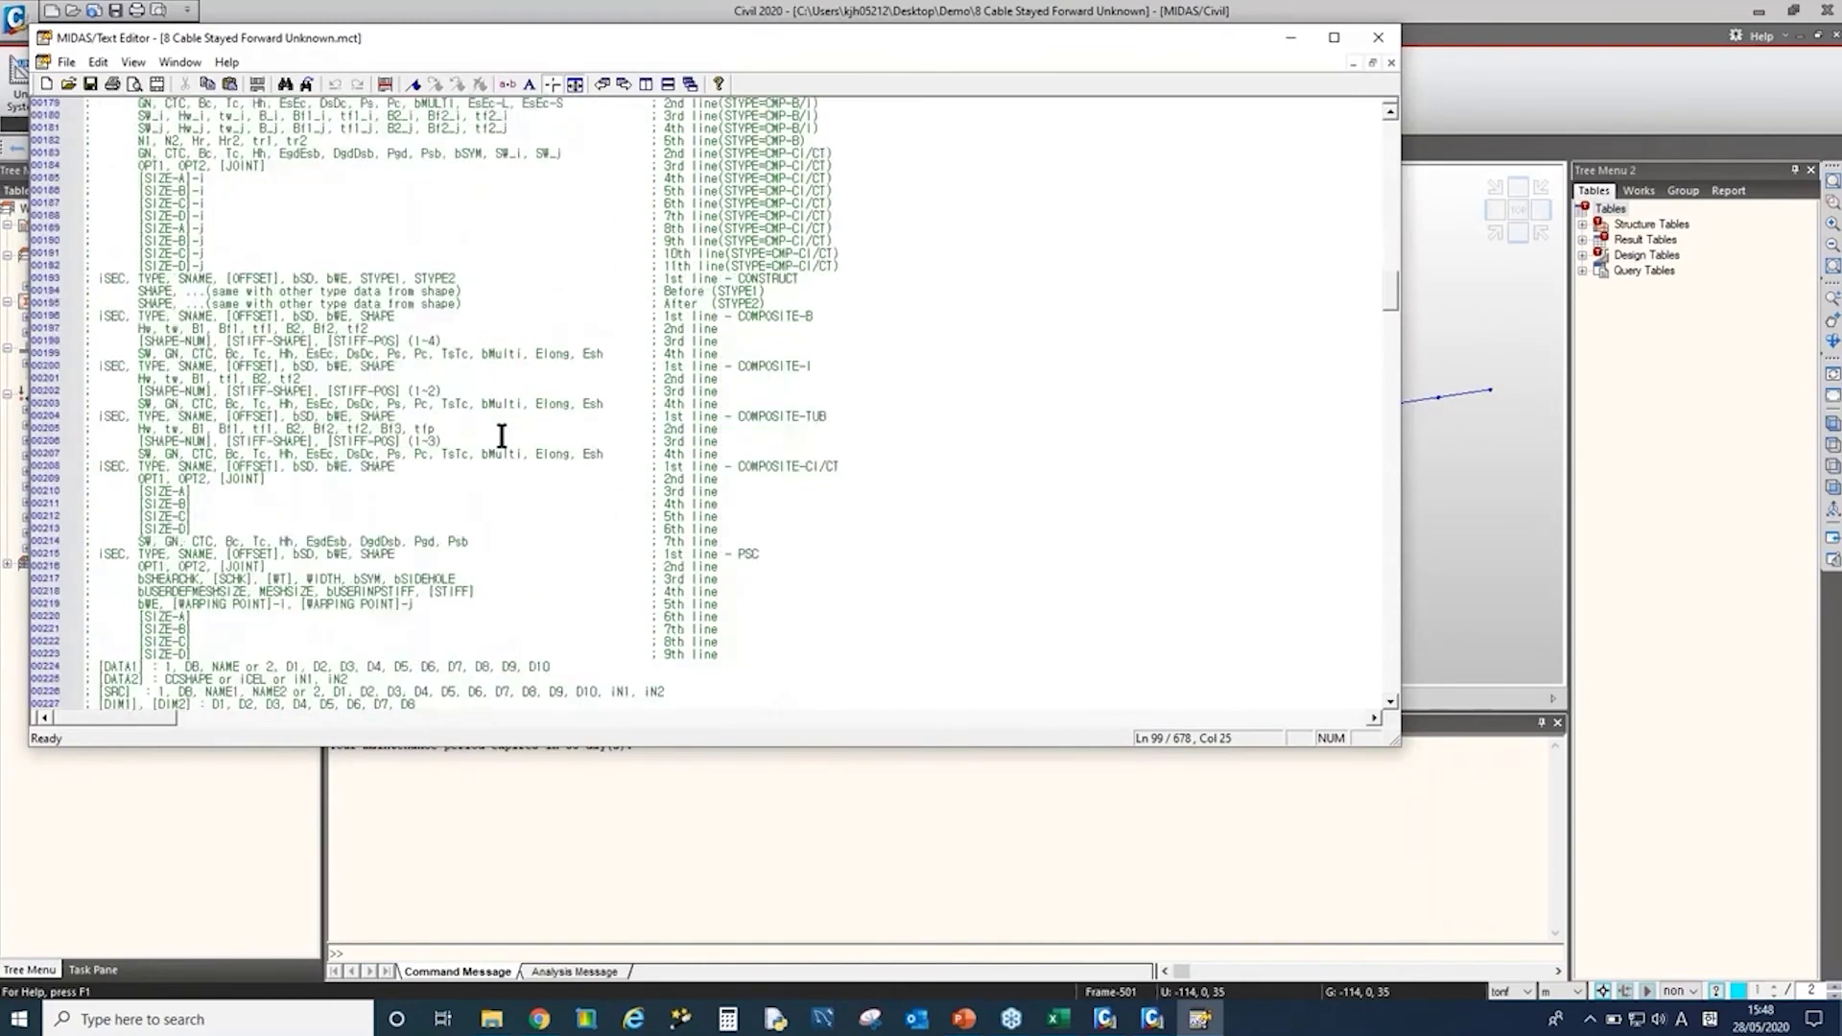
Step: Minimise the text editor and start a new empty MIDAS Civil project, dismissing the disconnection message
left_click(1288, 38)
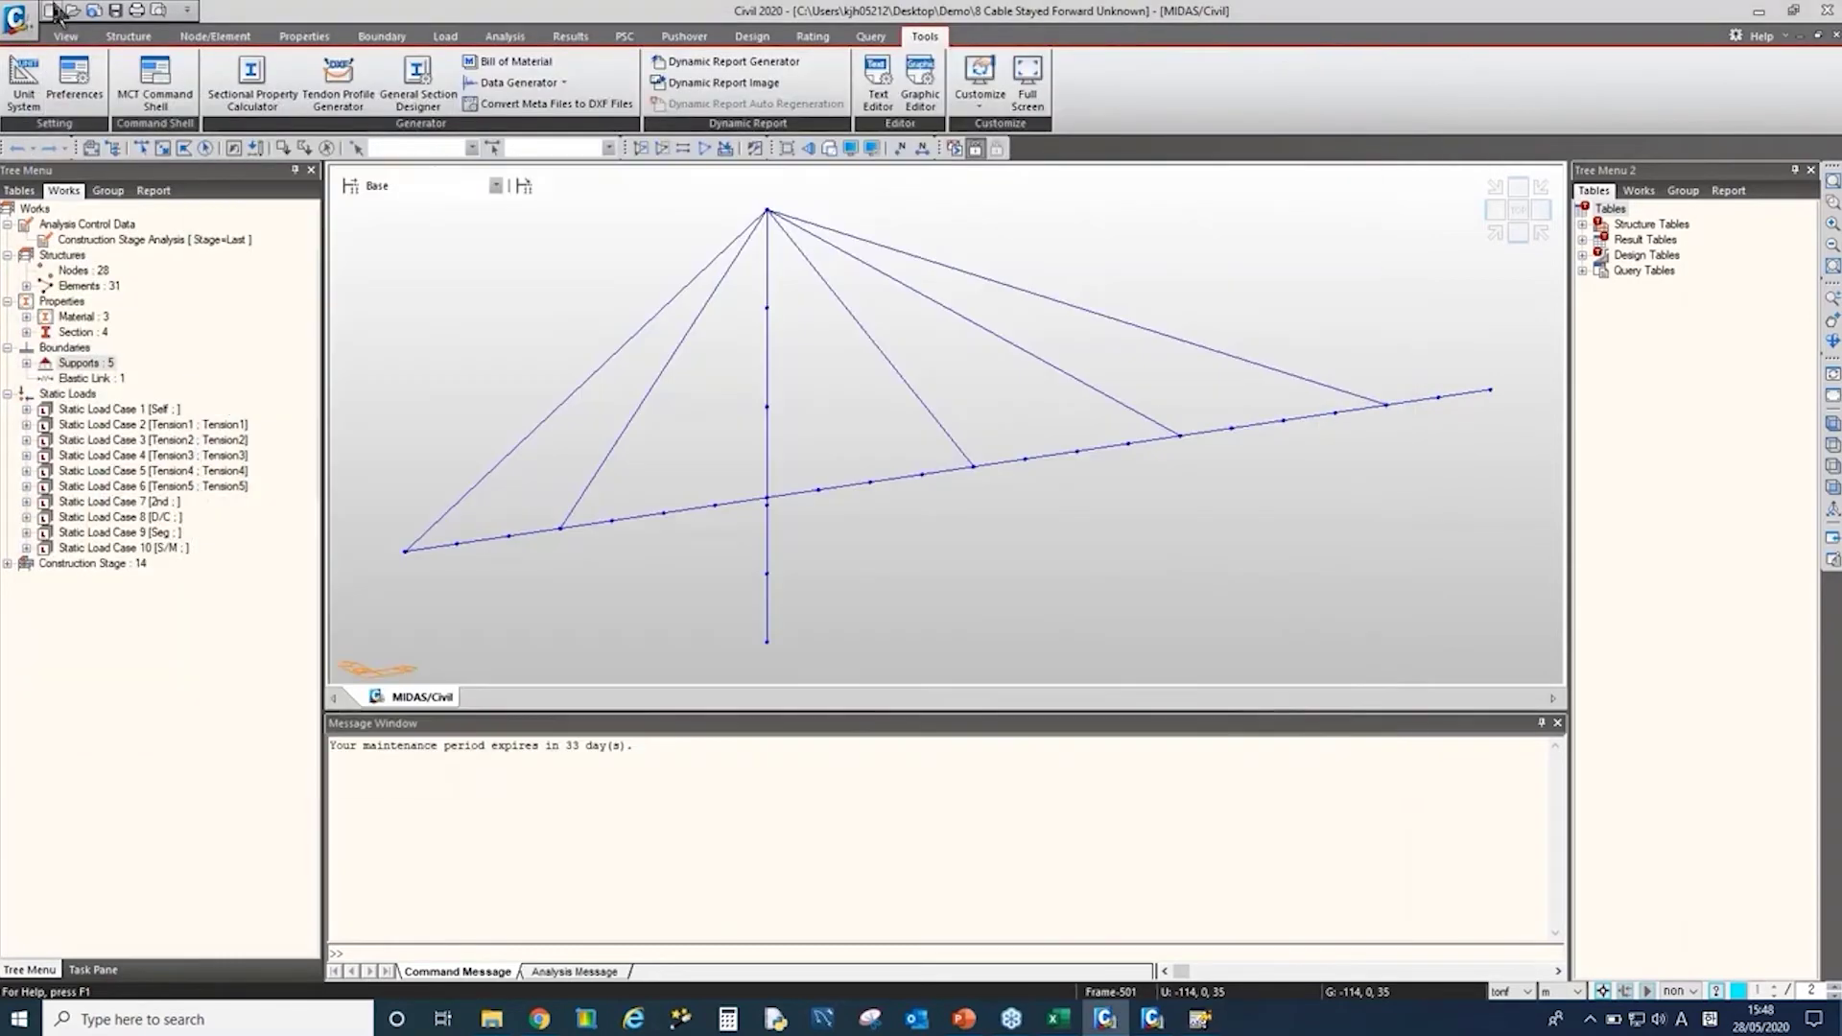
left_click(51, 11)
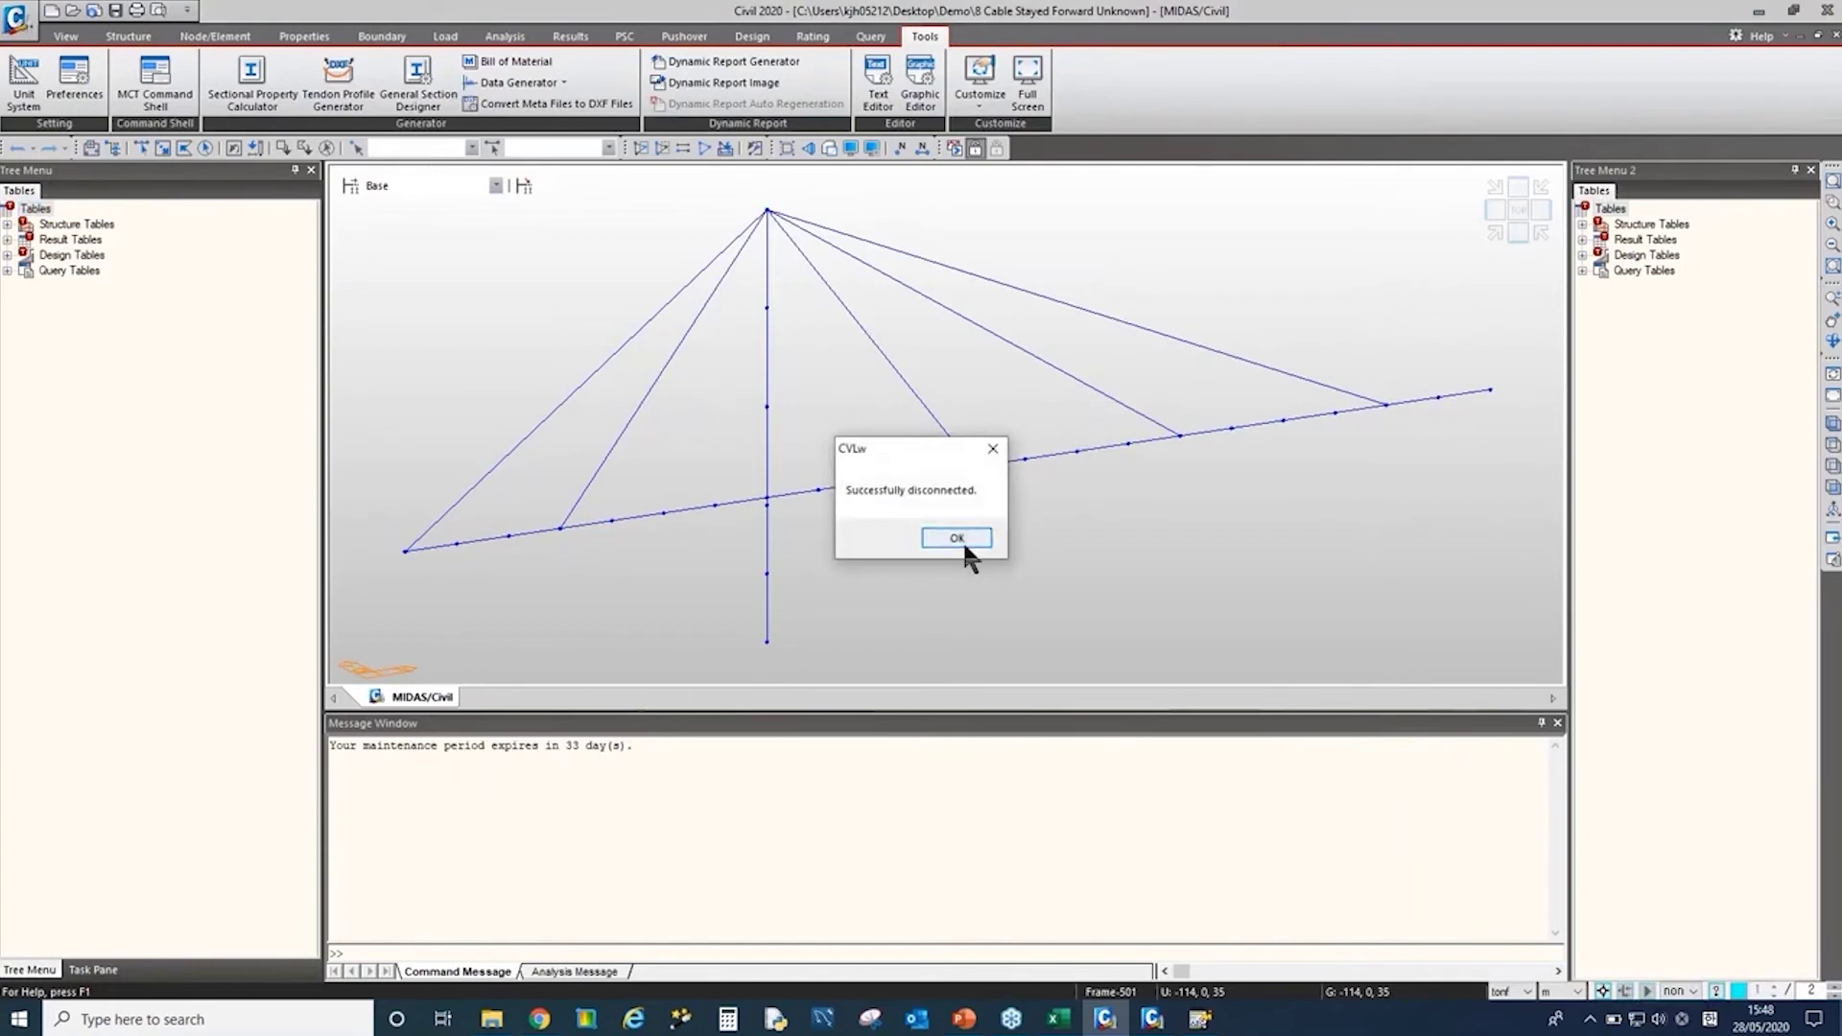
left_click(963, 541)
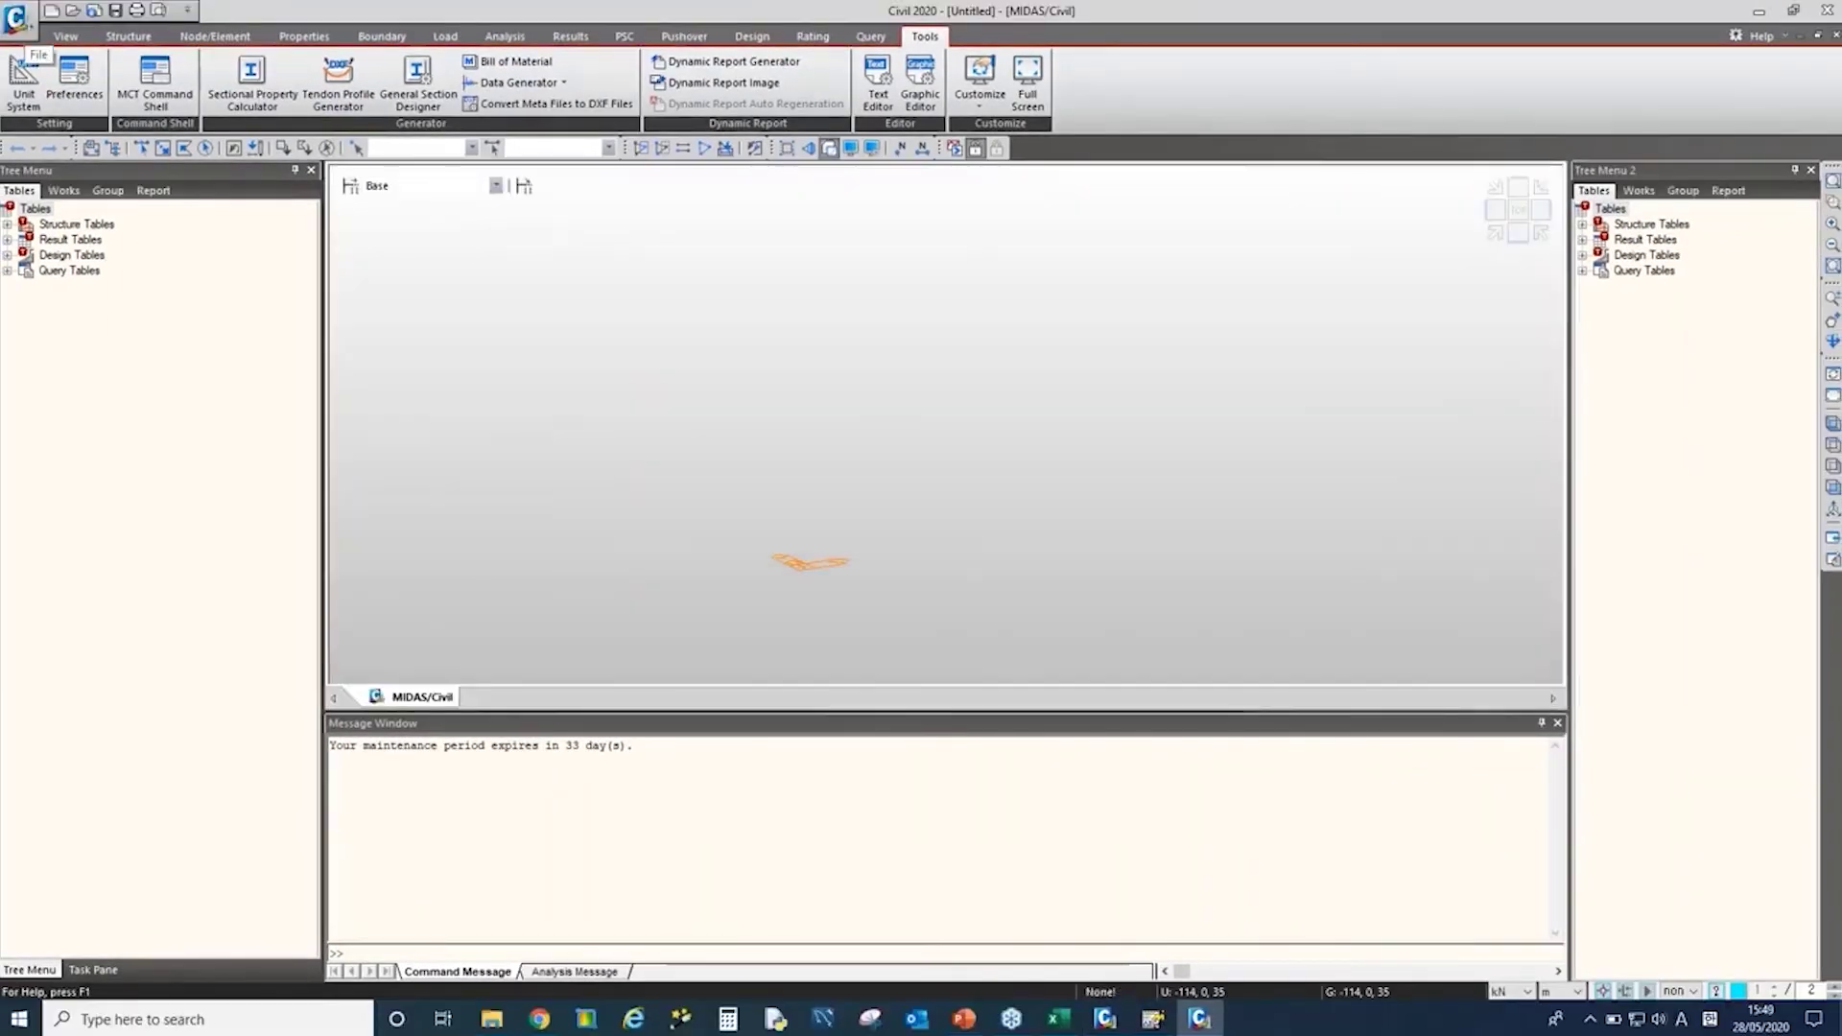
Step: Import the MCT file 8 Cable Stayed Forward Unknown.mct from the Desktop into the new project
left_click(14, 12)
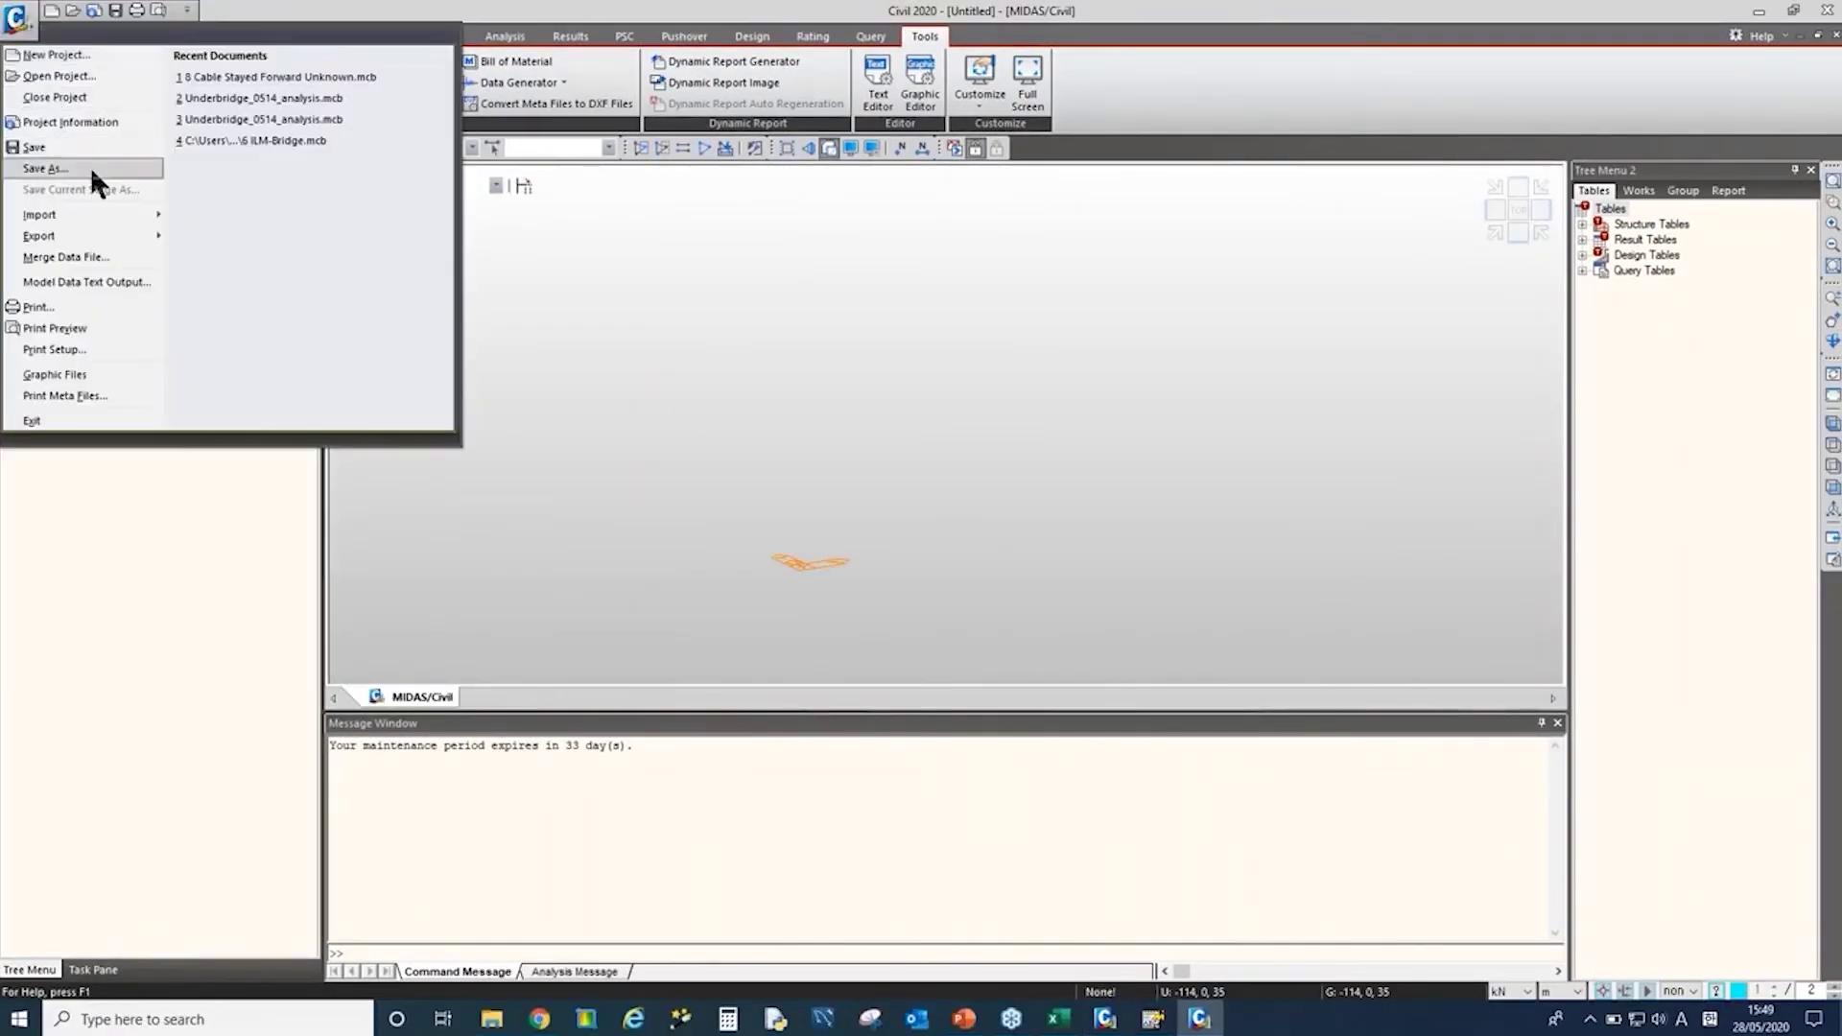
mouse_move(96, 217)
left_click(297, 55)
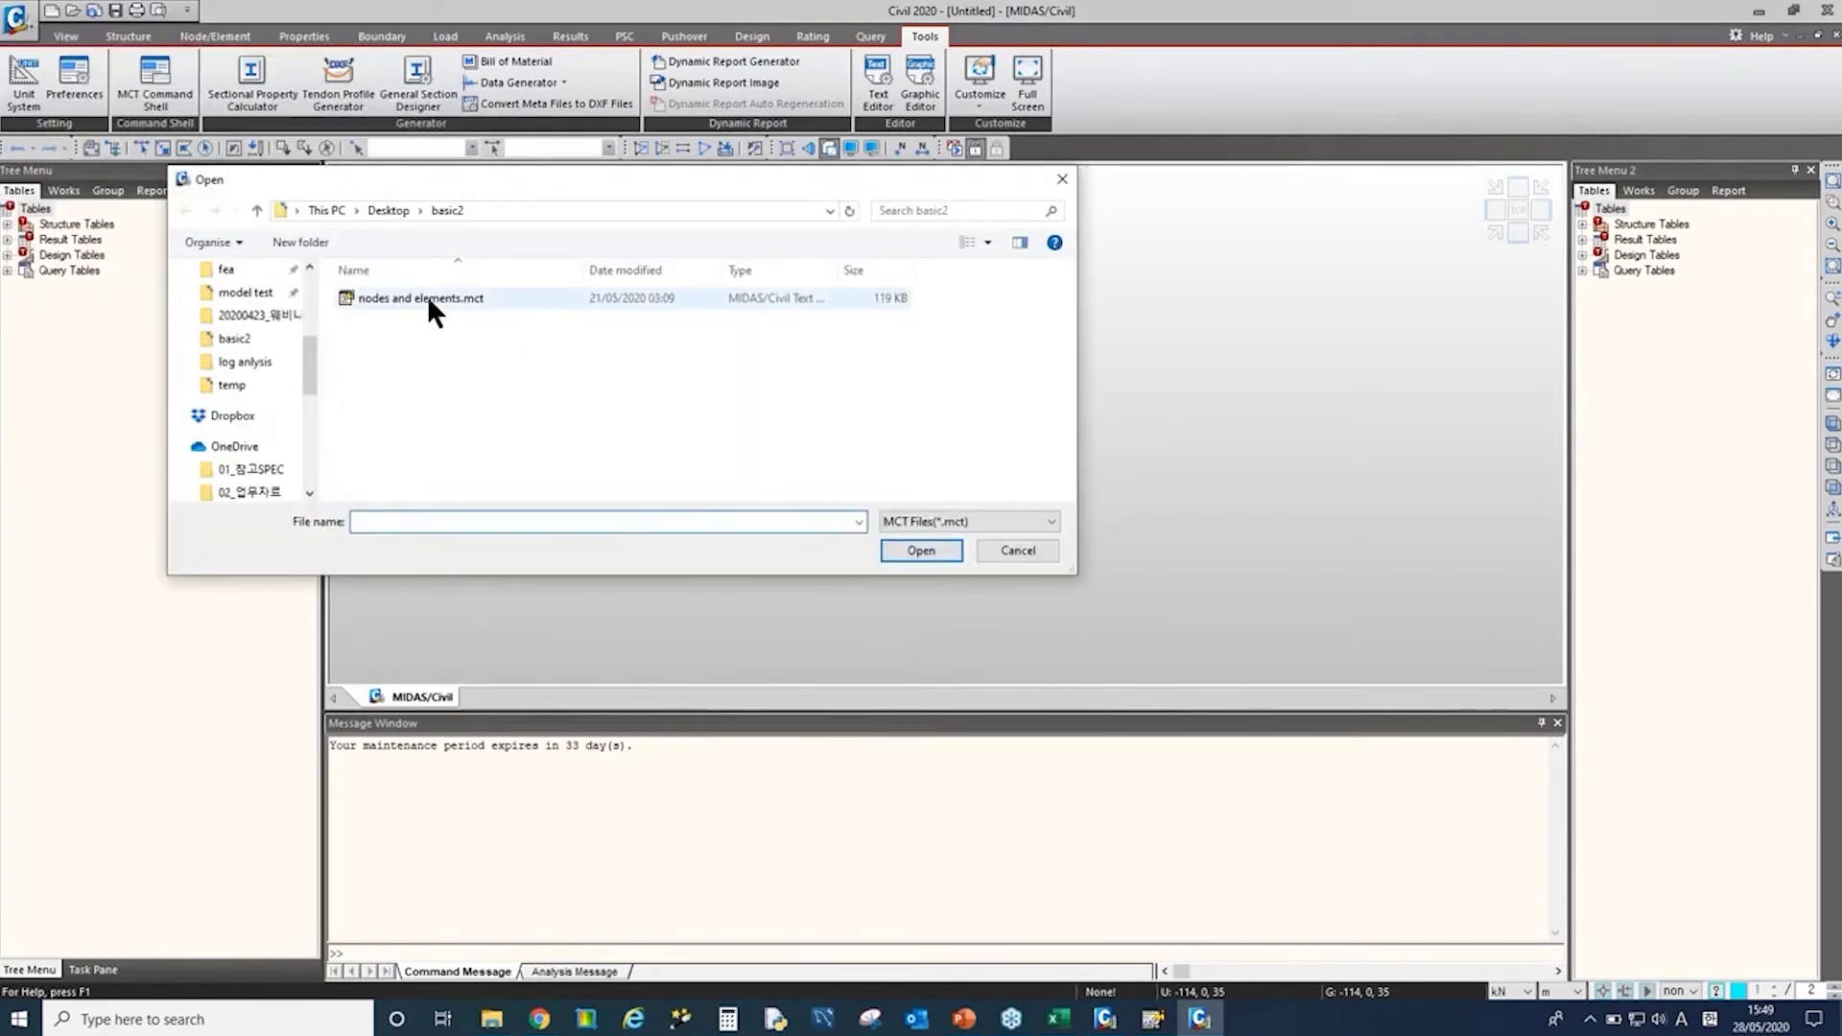
scroll(278, 316, "up", 3)
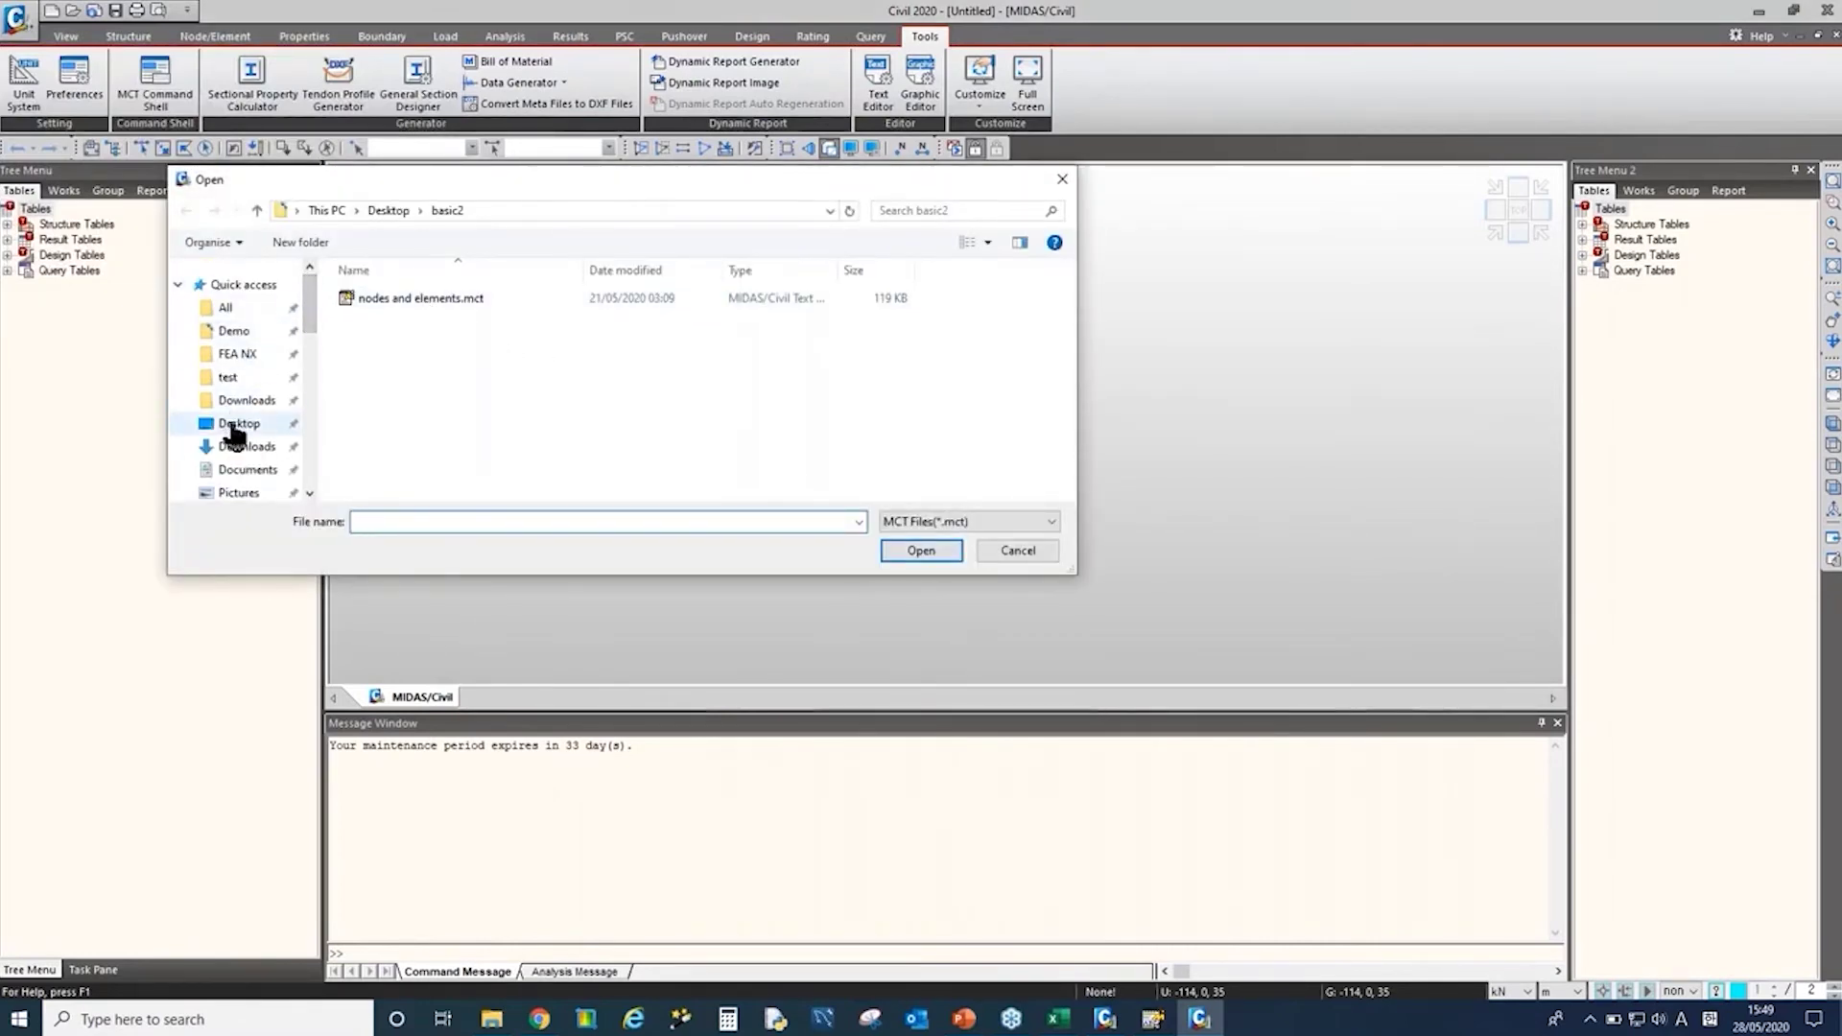
left_click(230, 423)
double_click(450, 299)
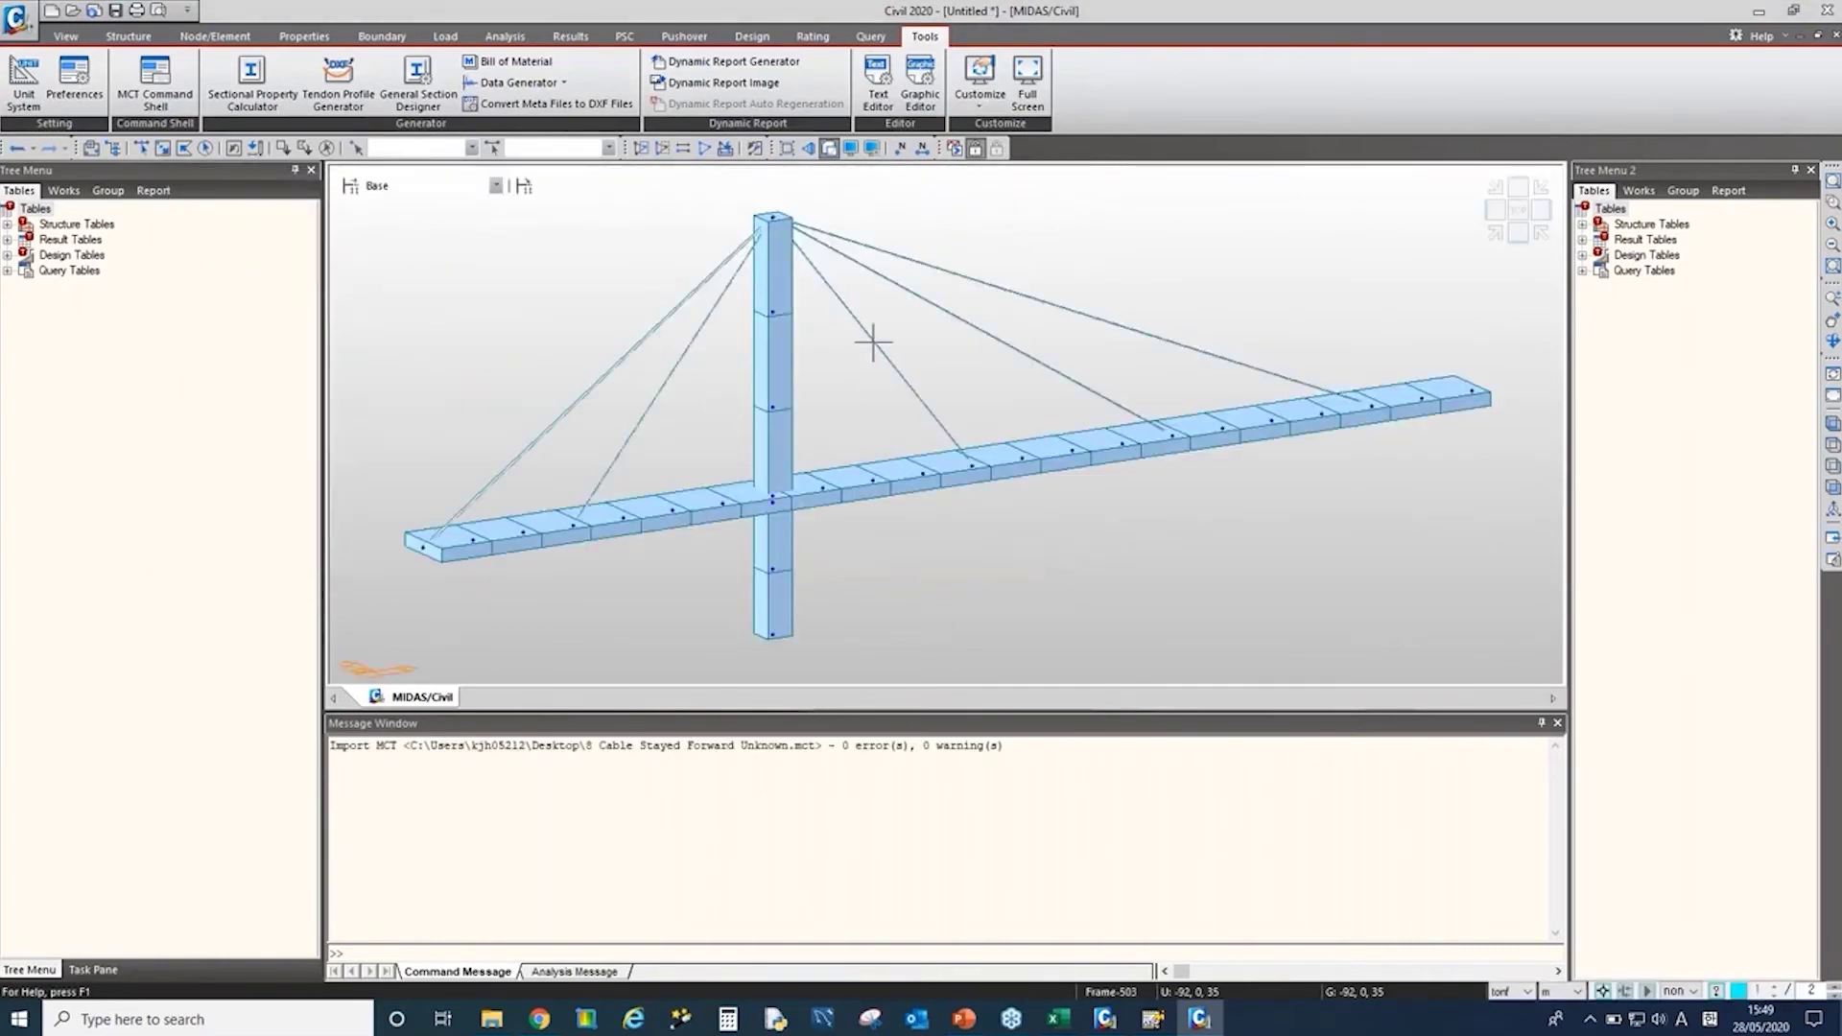
Step: Review the imported model's static load cases in the works tree and collapse the Construction Stage branch
left_click(64, 190)
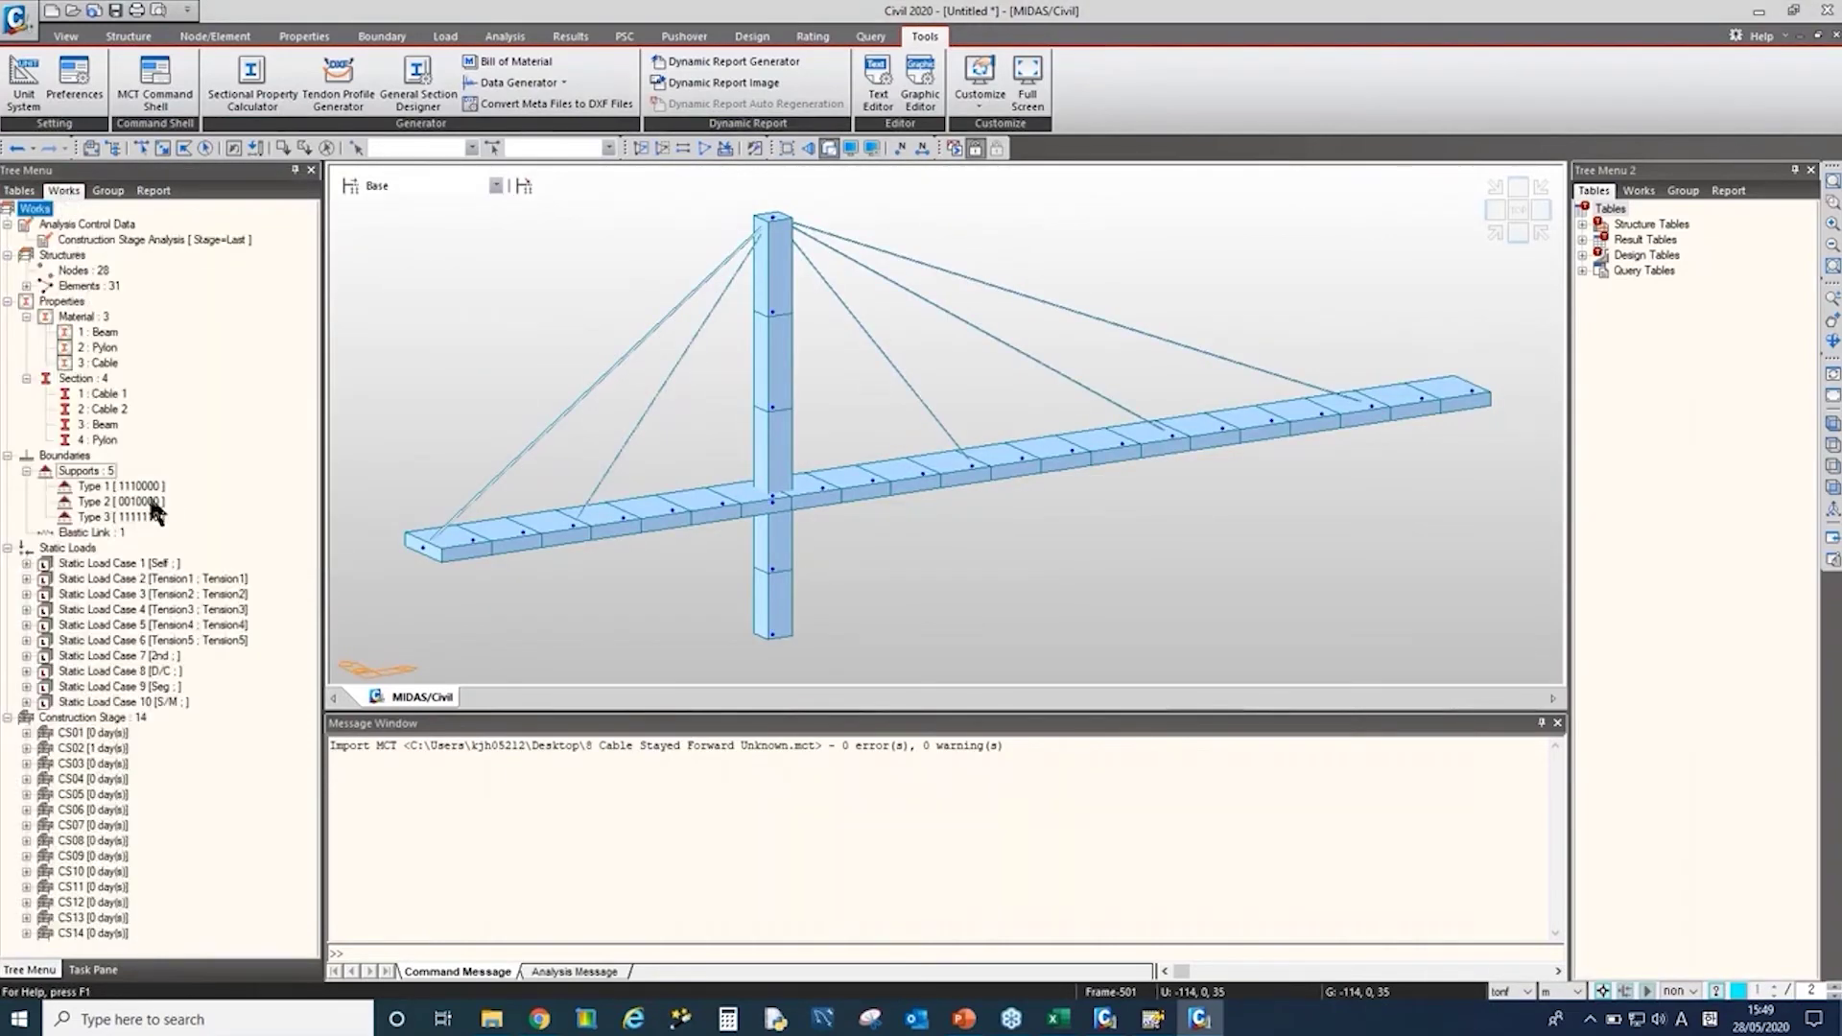
left_click(102, 610)
left_click(90, 563)
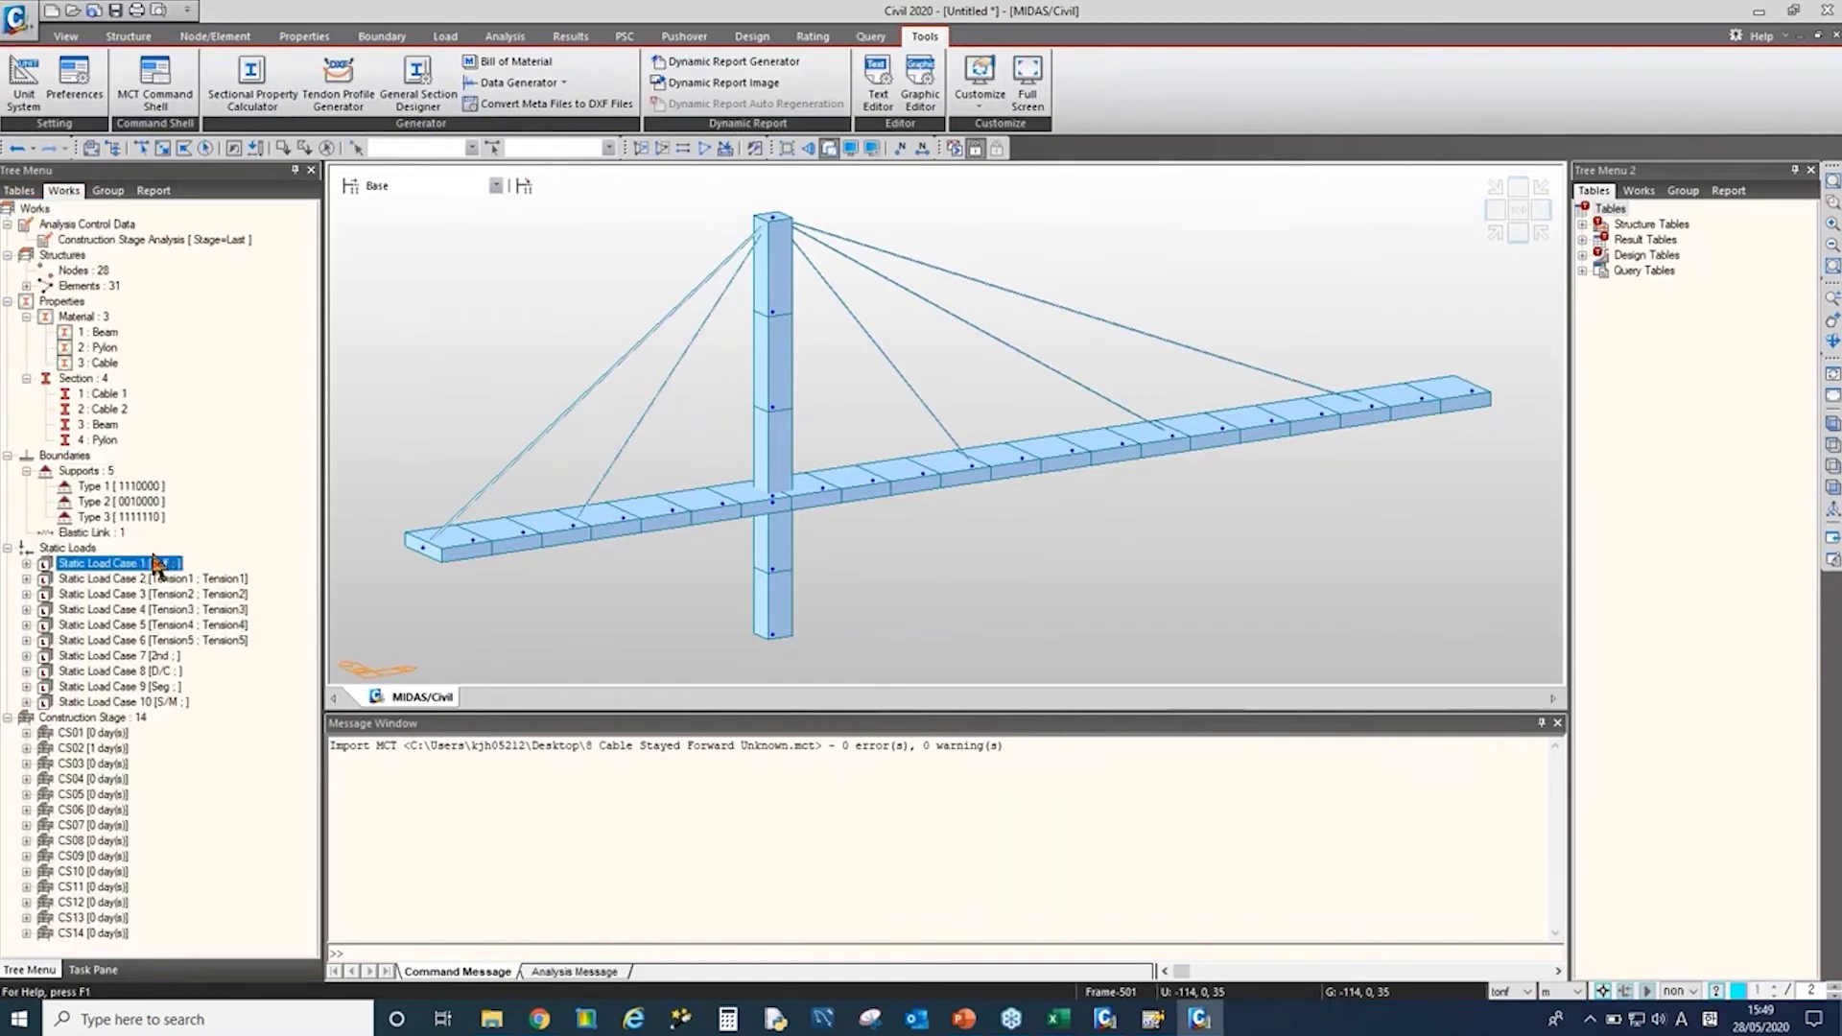
double_click(56, 721)
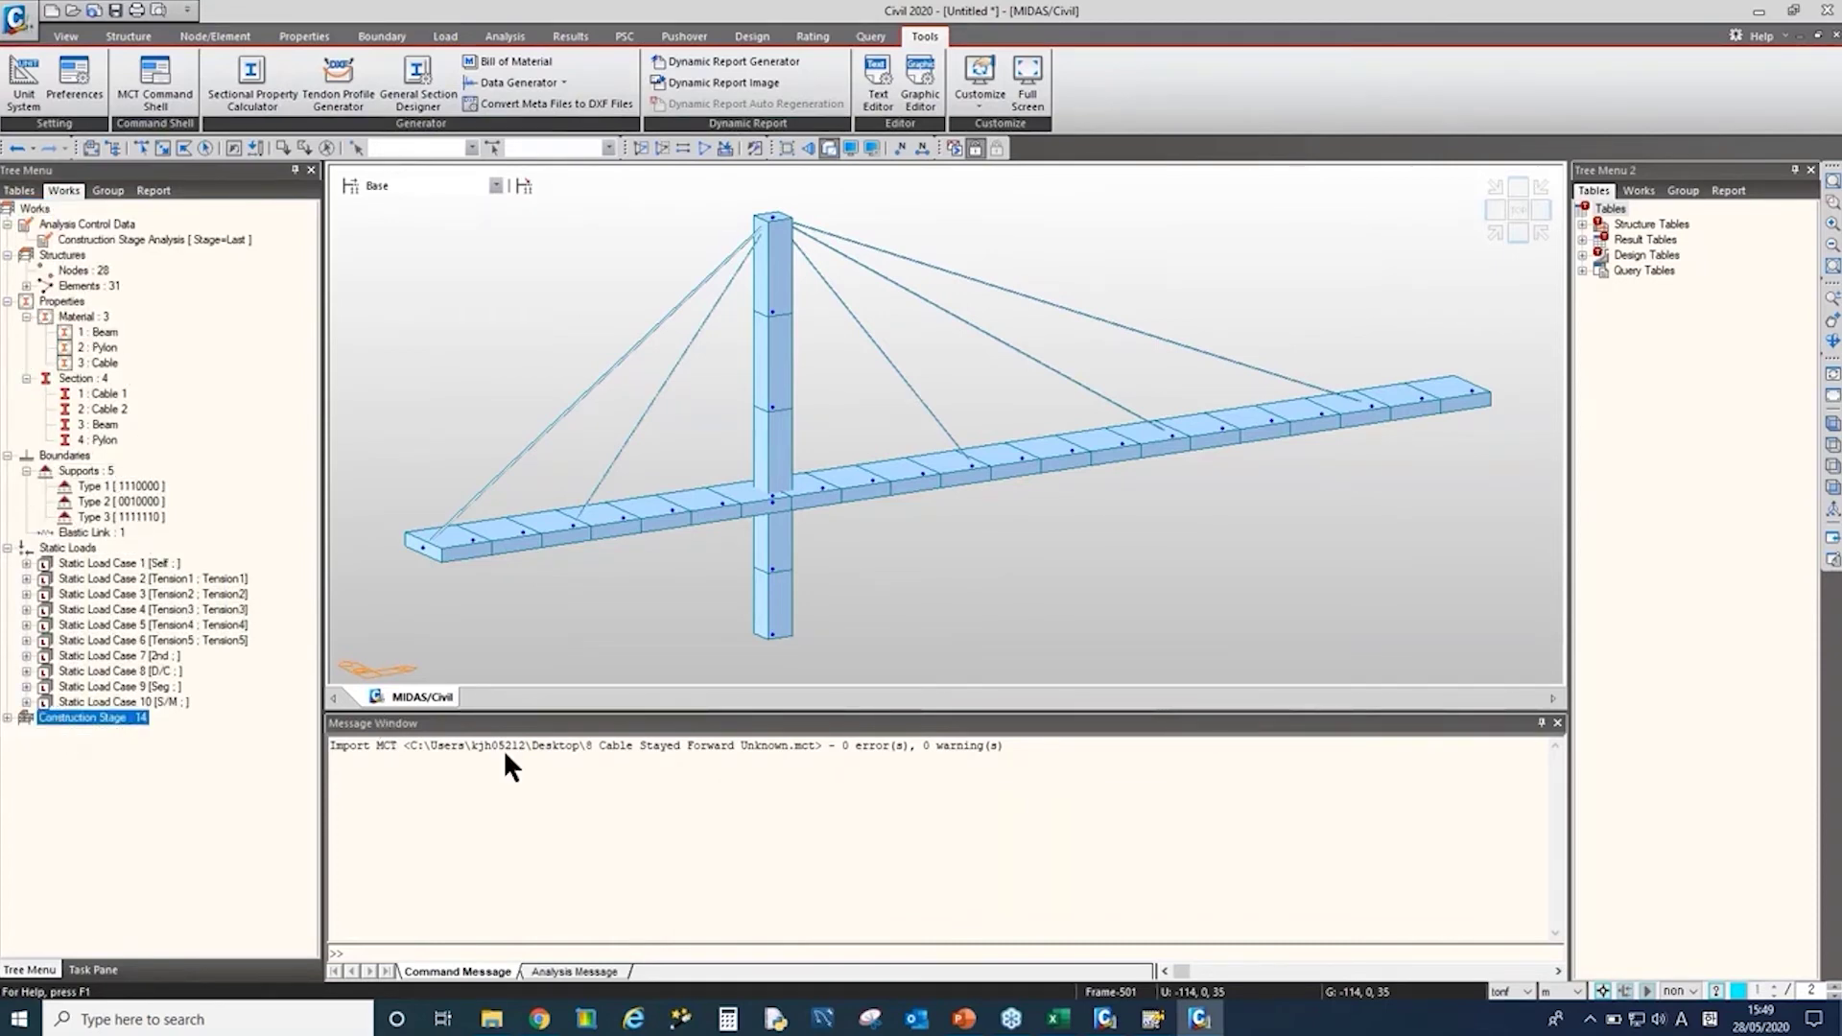
left_click(552, 900)
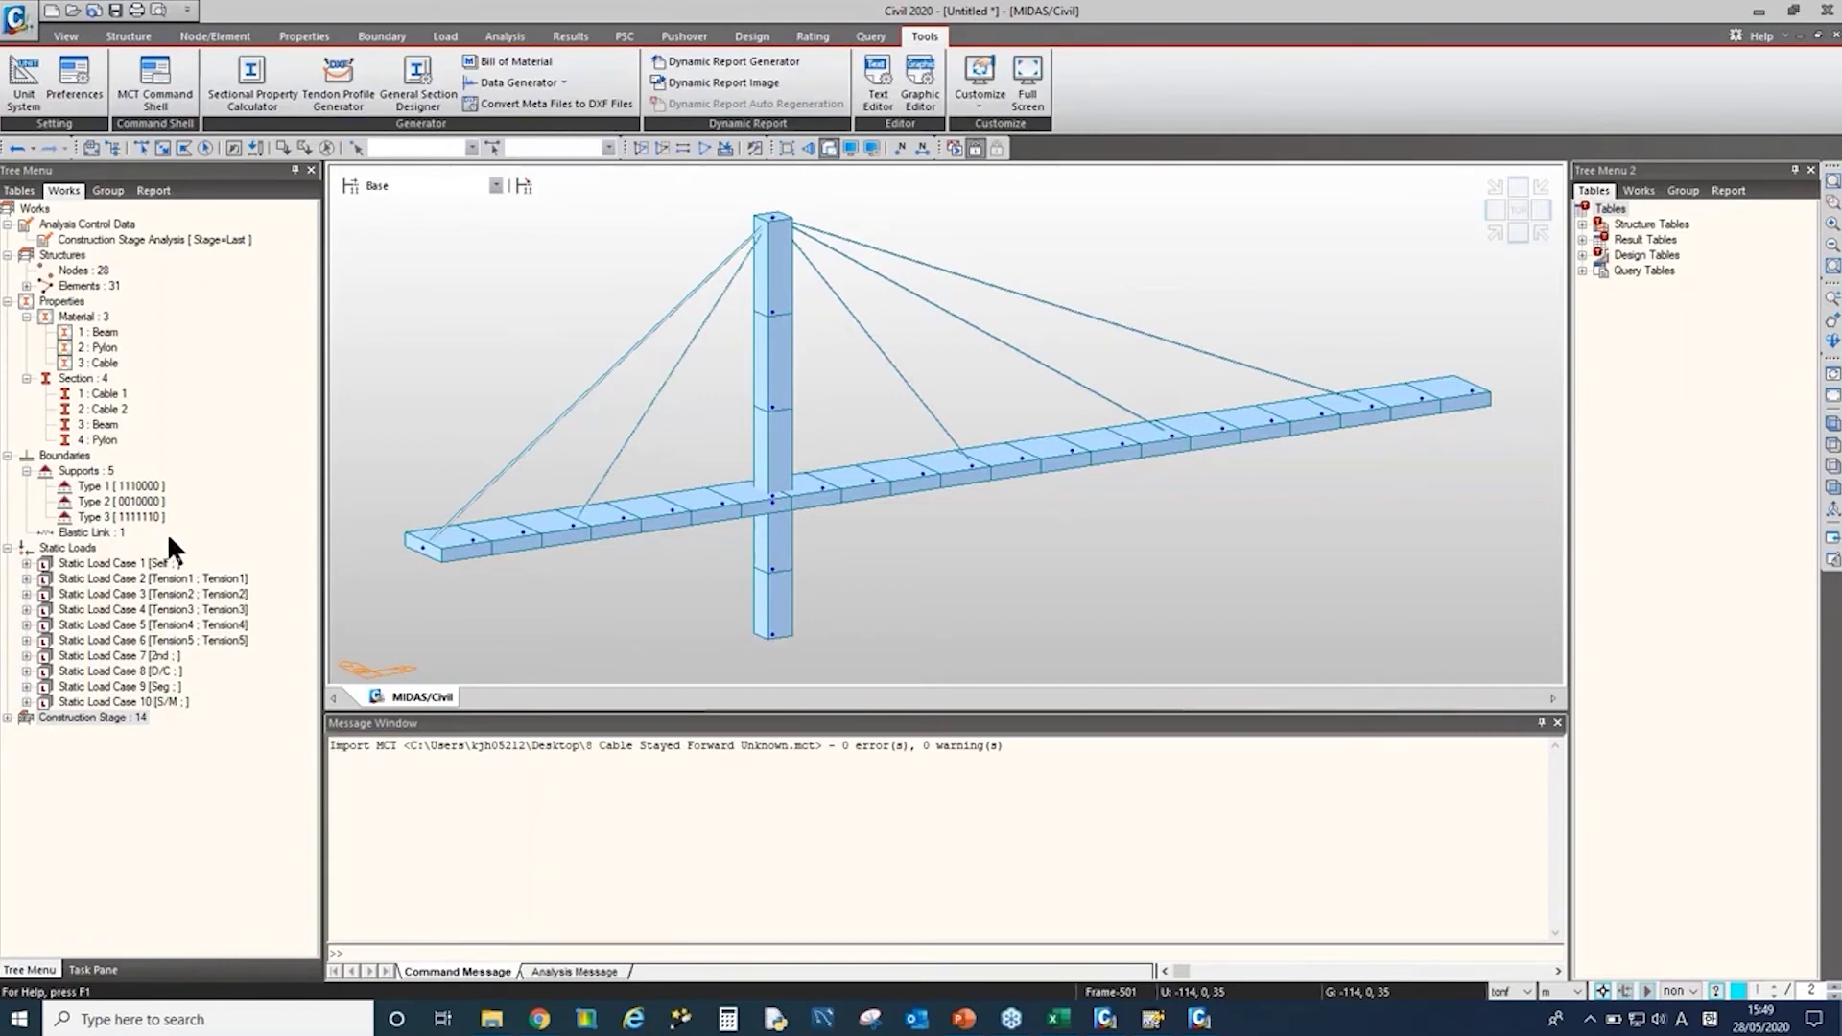
Step: Expand static load cases 2 (Tension1) and 7 (2nd), and open the table of load case 7's element beam loads
left_click(144, 580)
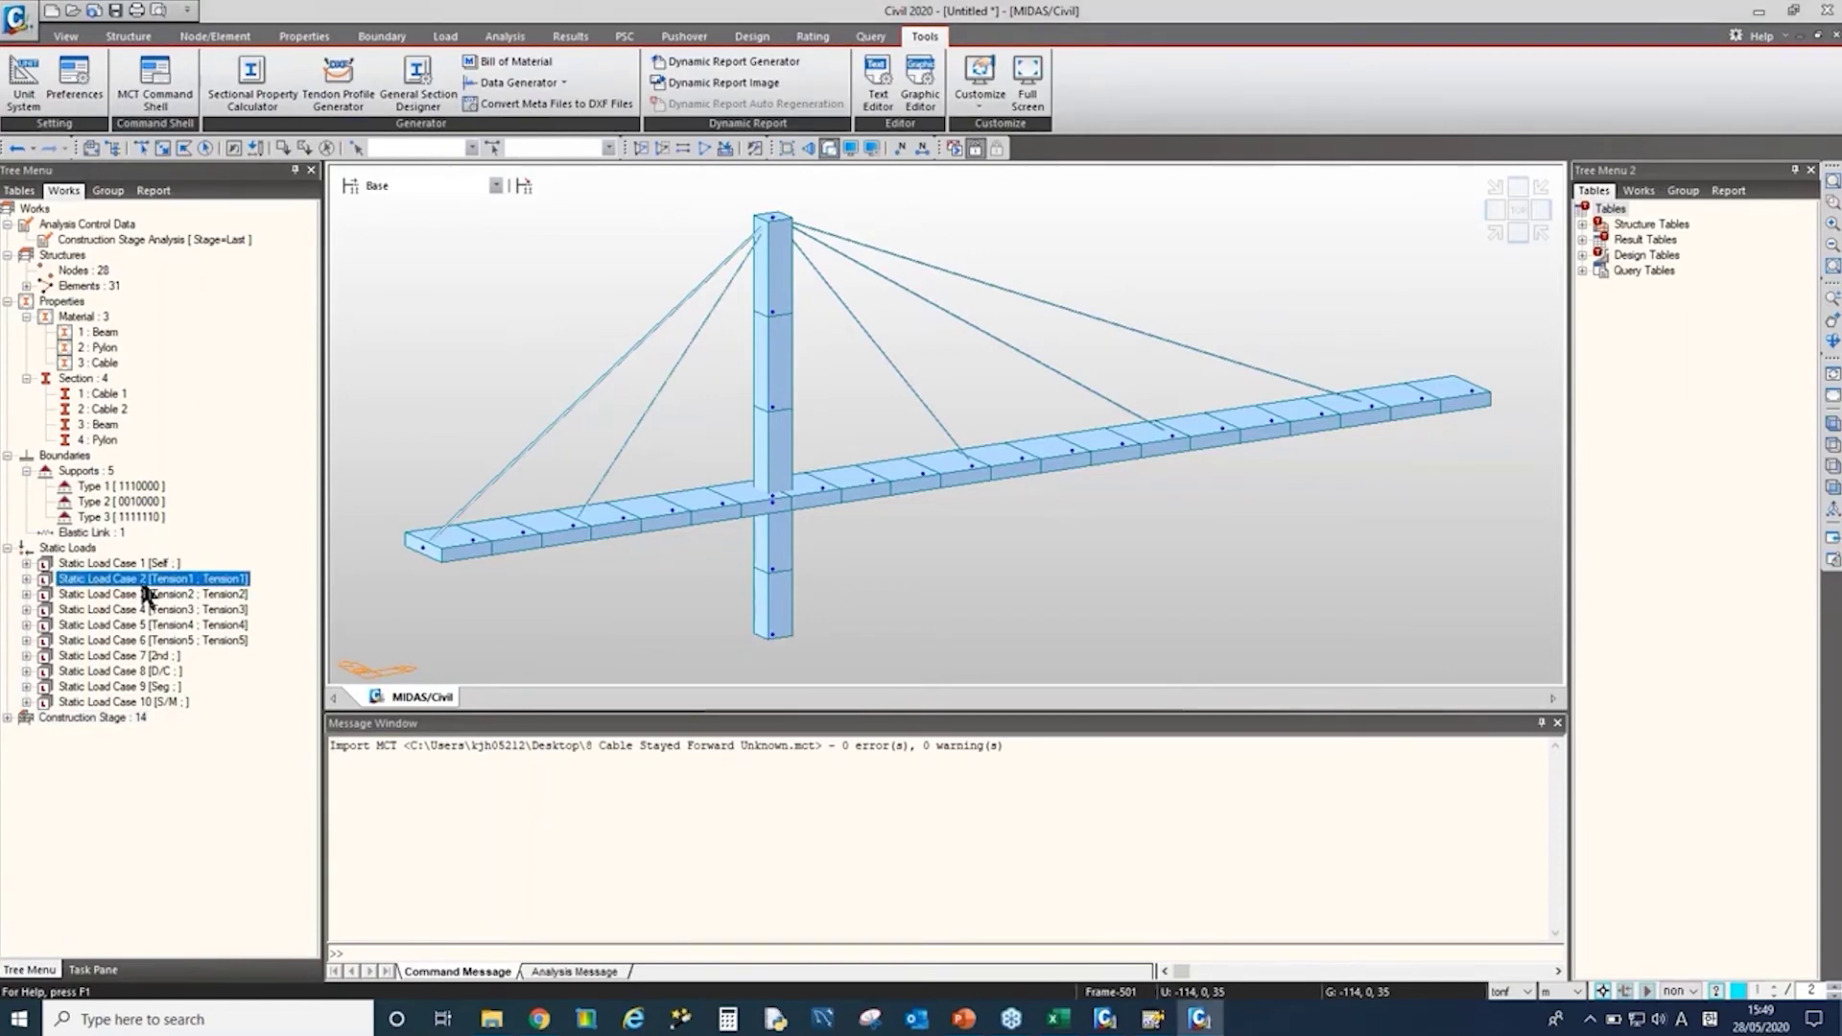
double_click(133, 581)
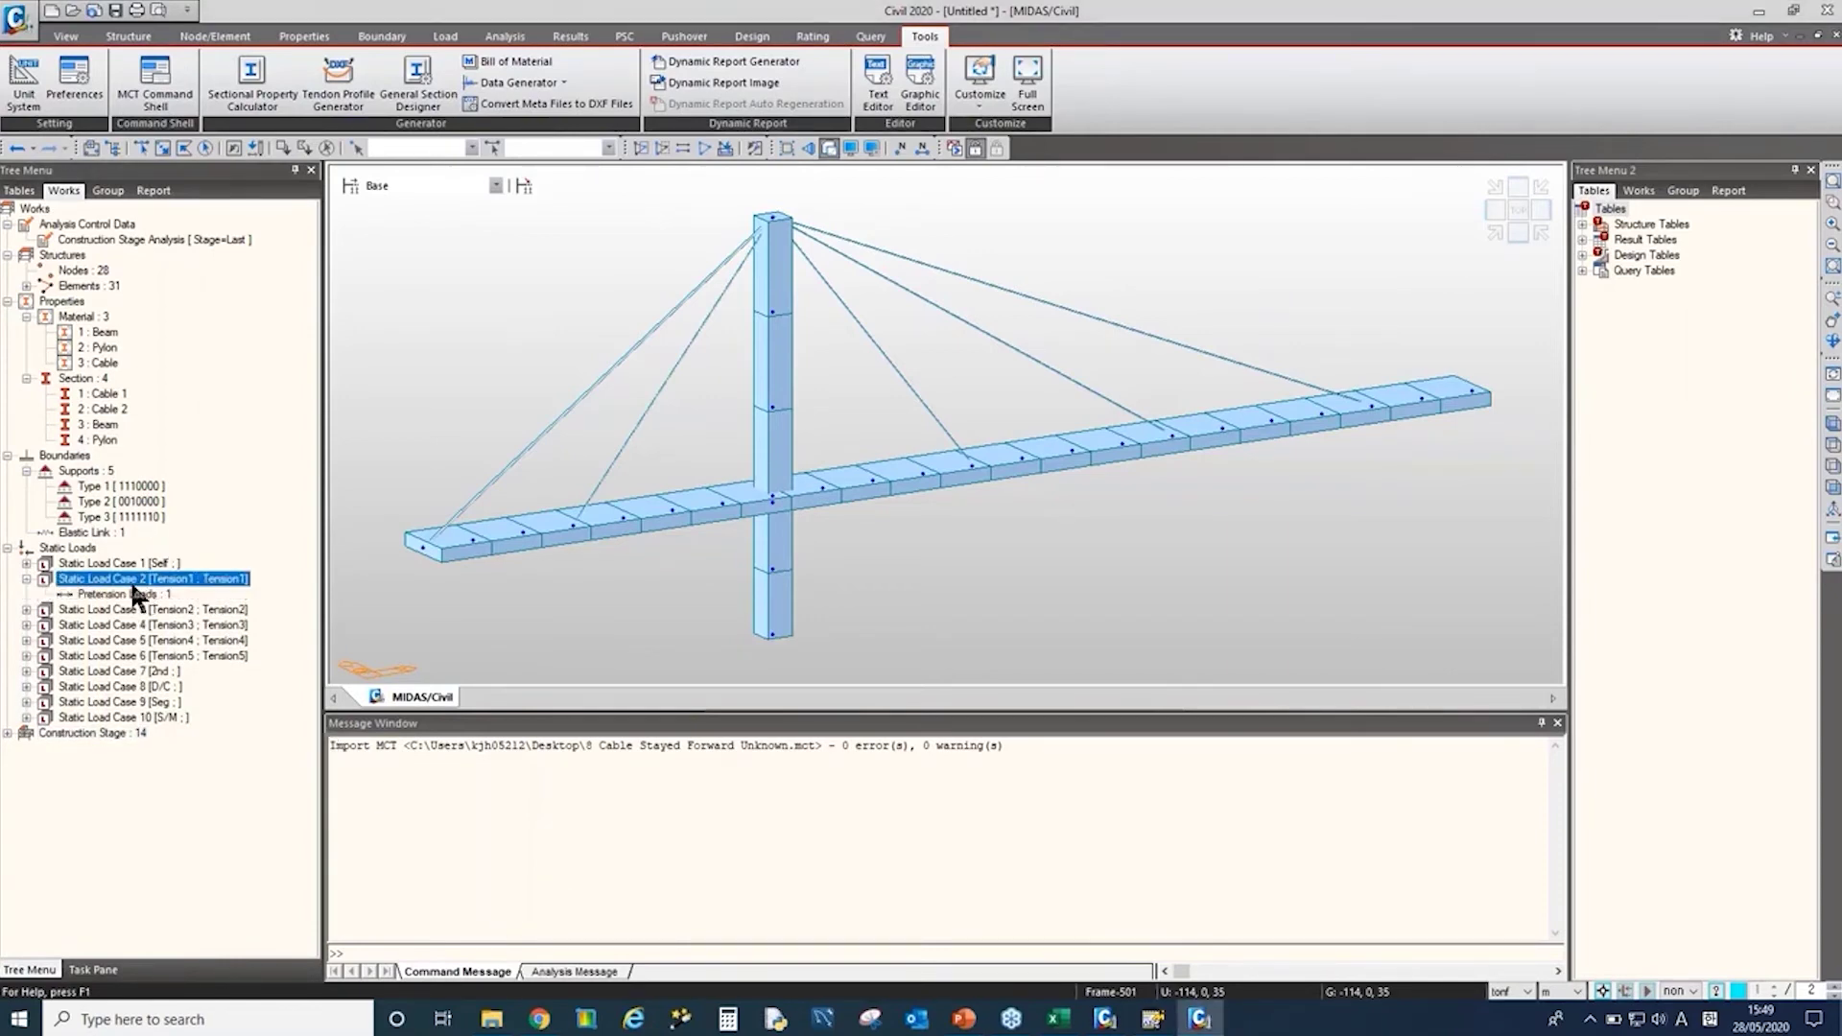
double_click(127, 673)
right_click(107, 685)
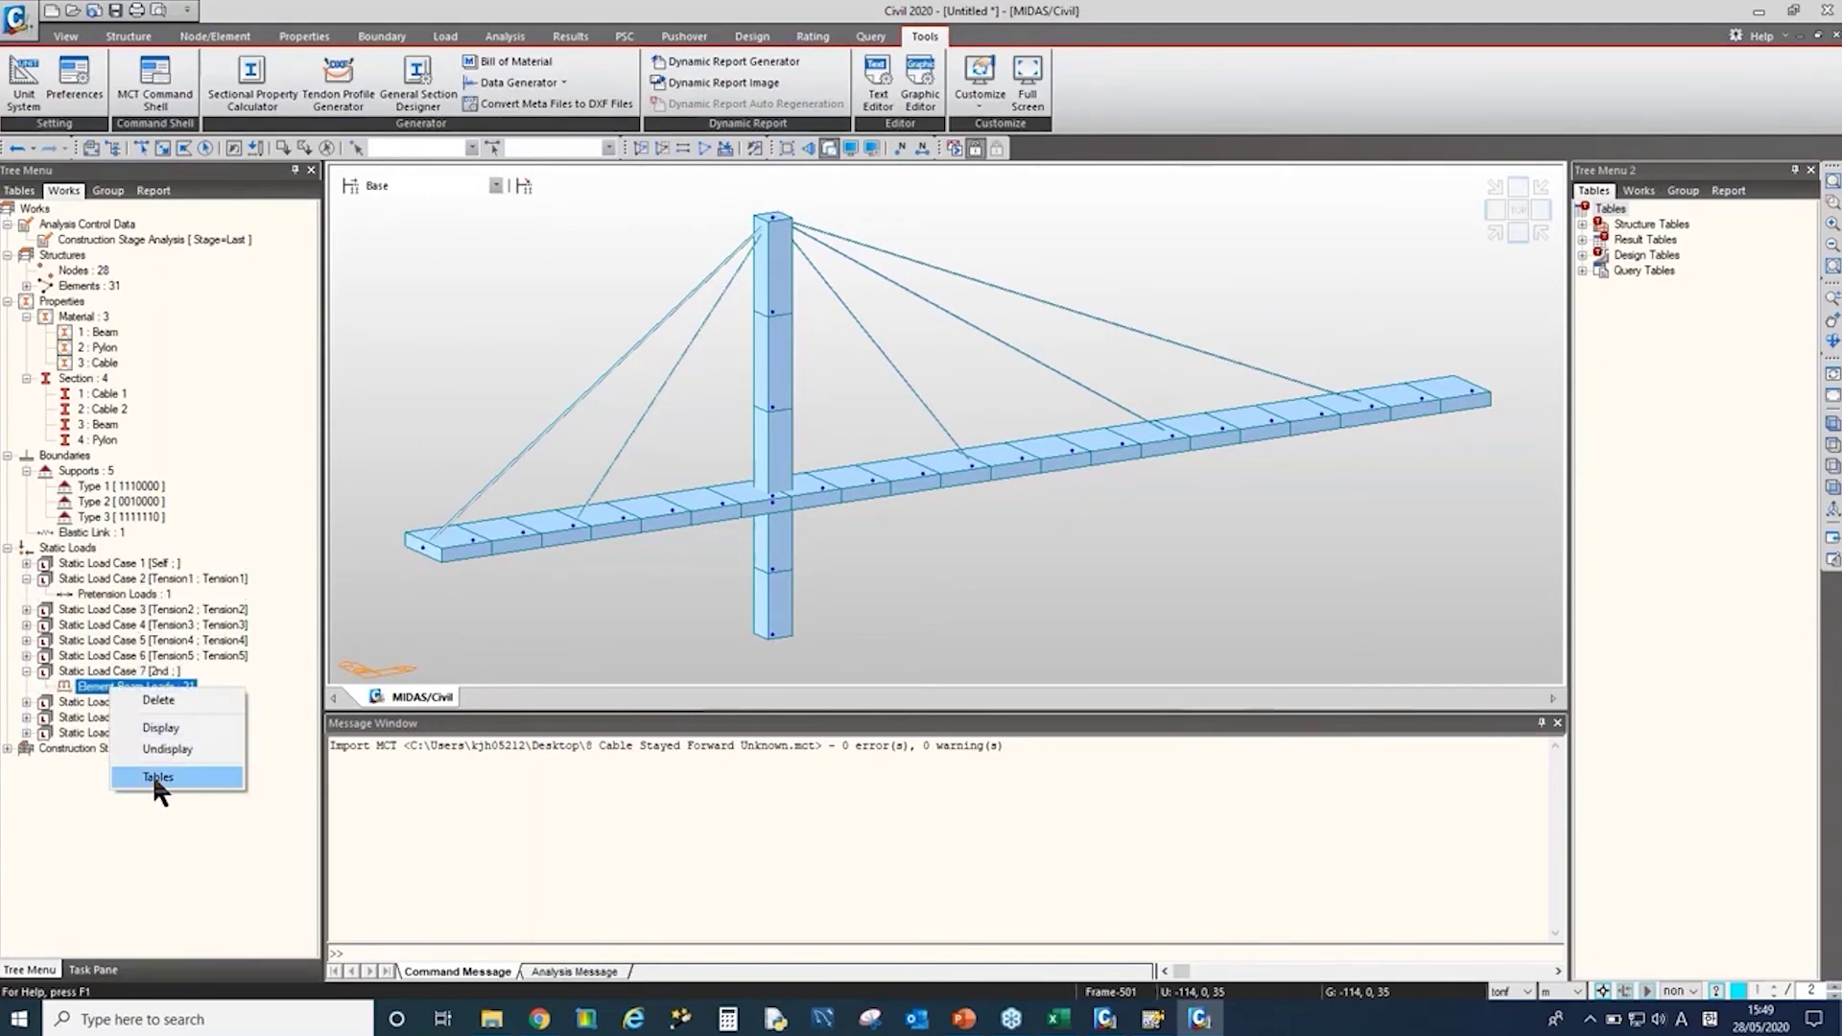
left_click(155, 776)
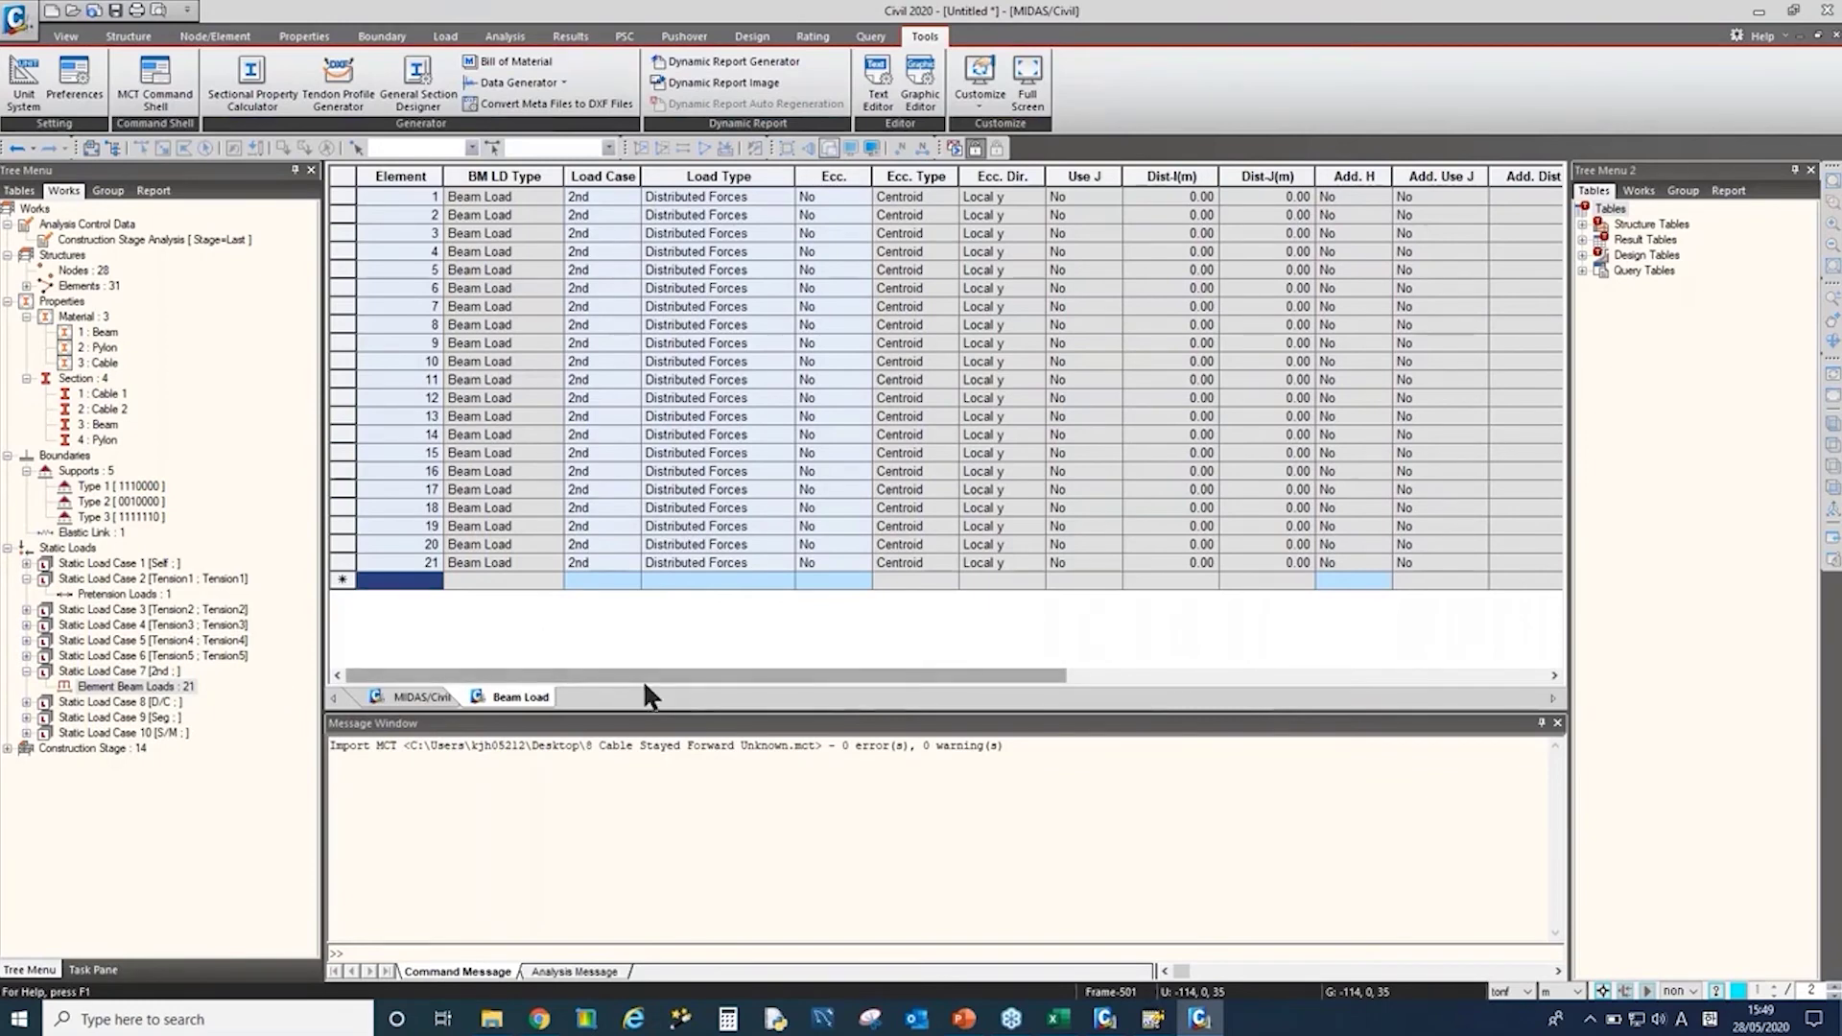
Step: Examine the Beam Load table's direction, load value and group columns, and the row for element 18
left_click_drag(644, 676, 1192, 679)
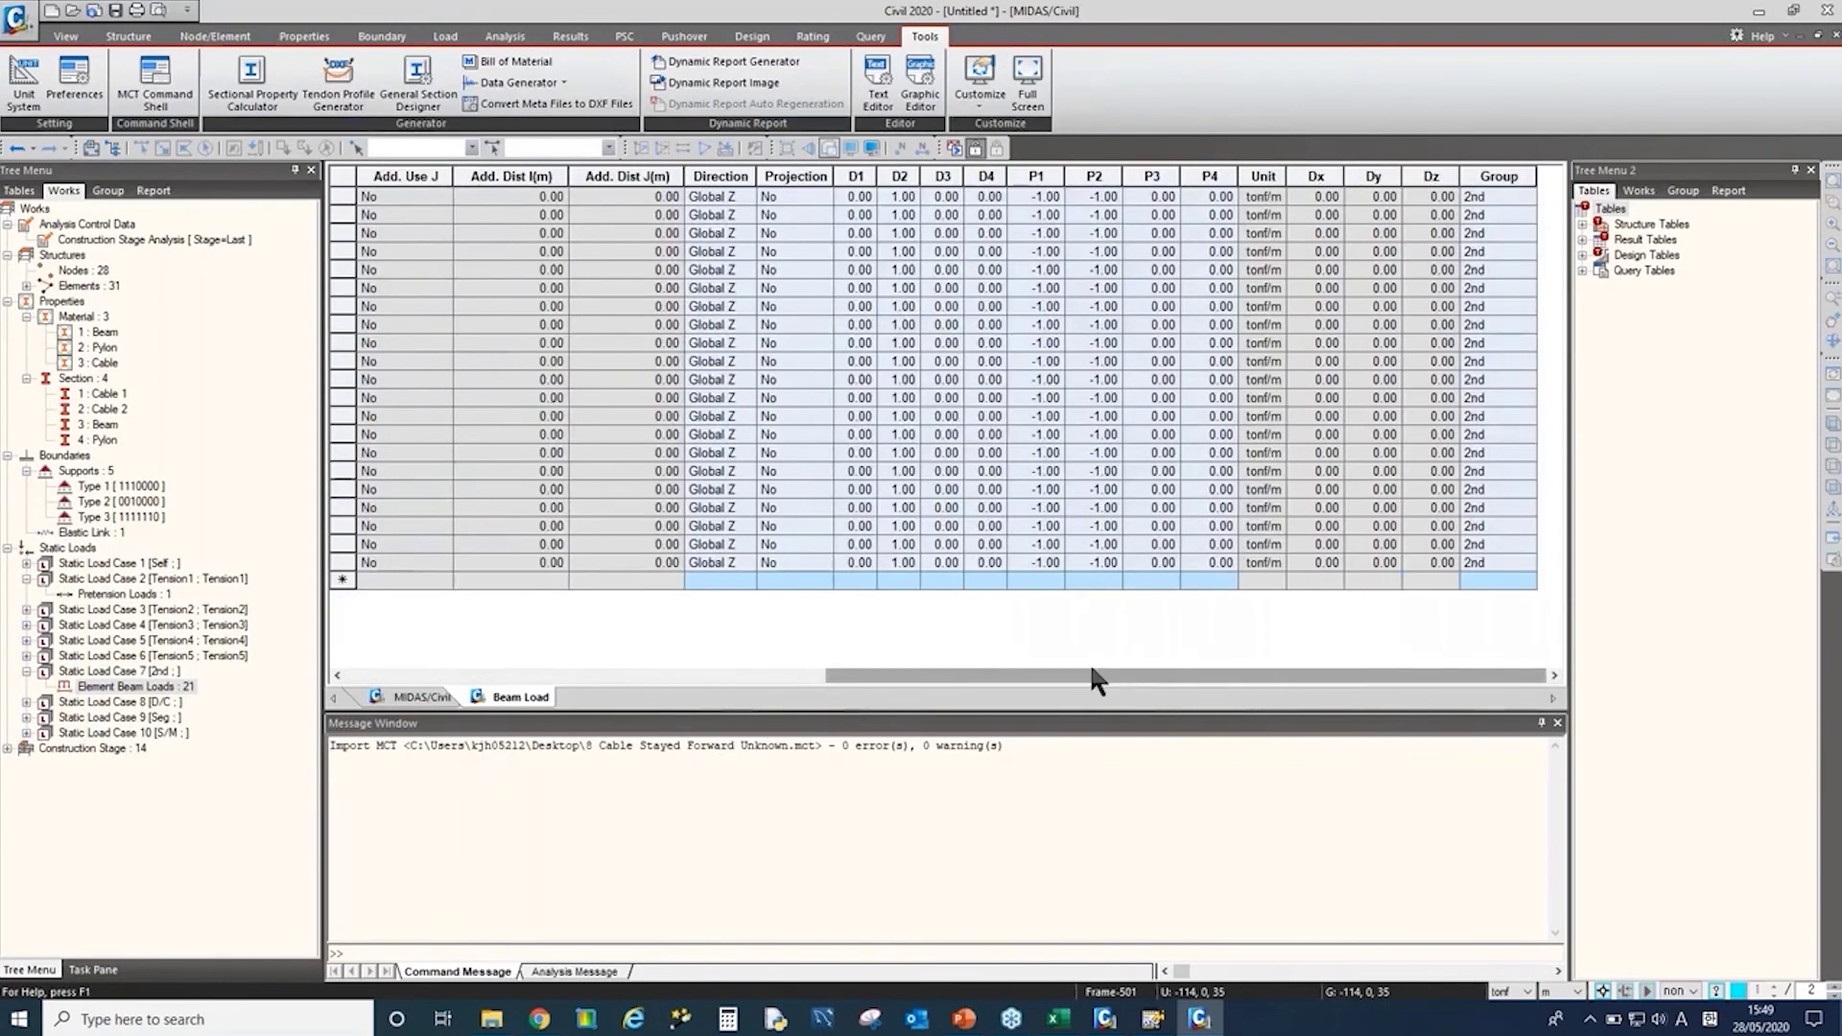
left_click_drag(1081, 676, 433, 671)
left_click(412, 507)
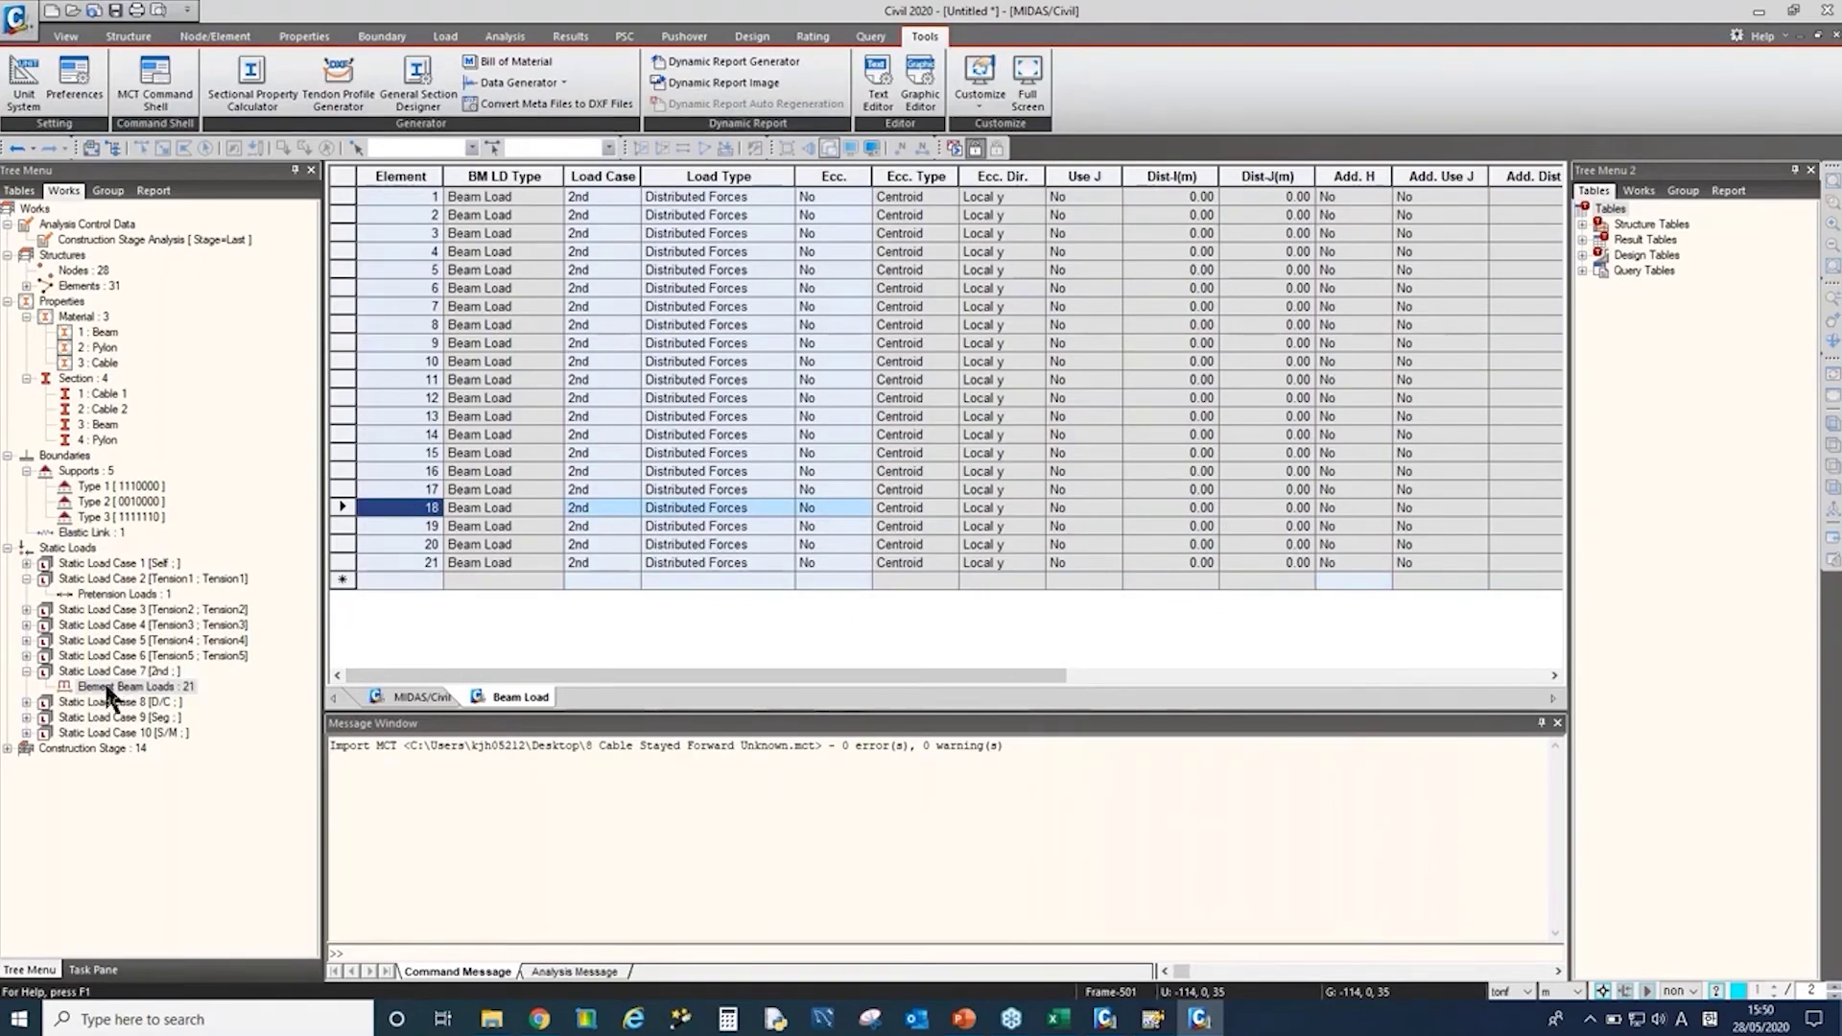
left_click(133, 683)
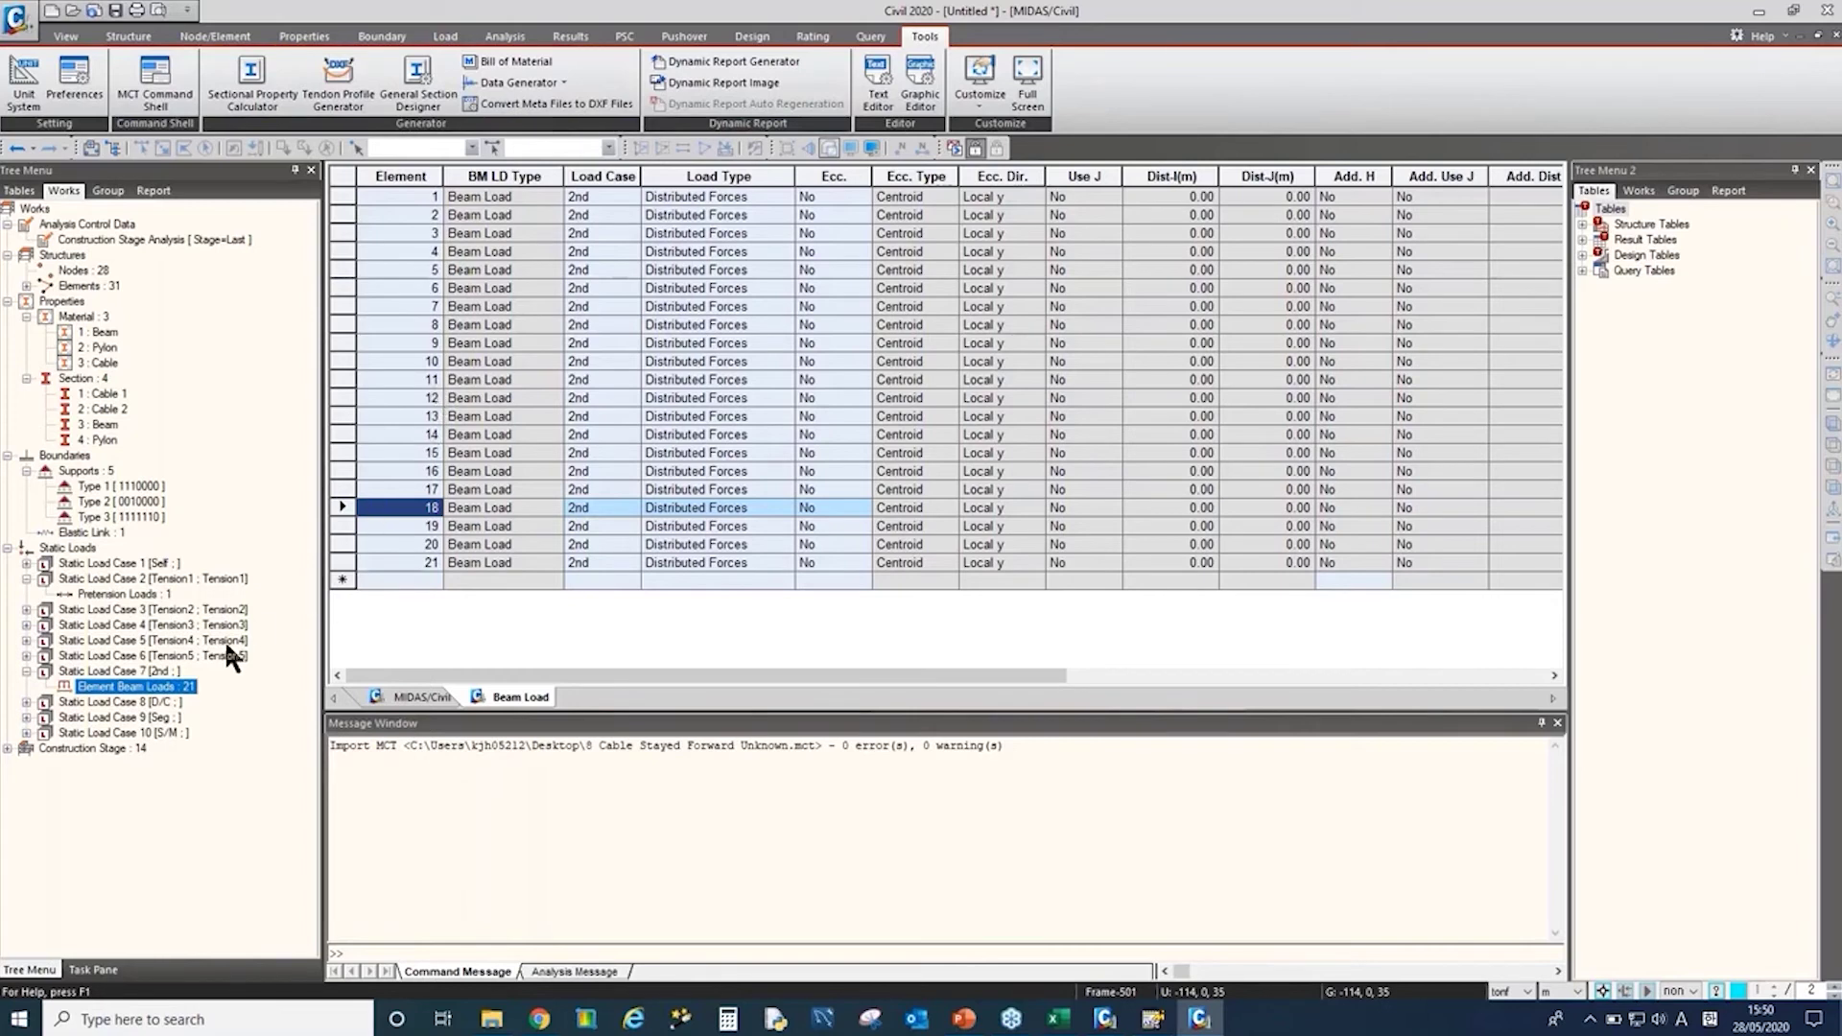
left_click_drag(451, 508, 1332, 515)
left_click(417, 513)
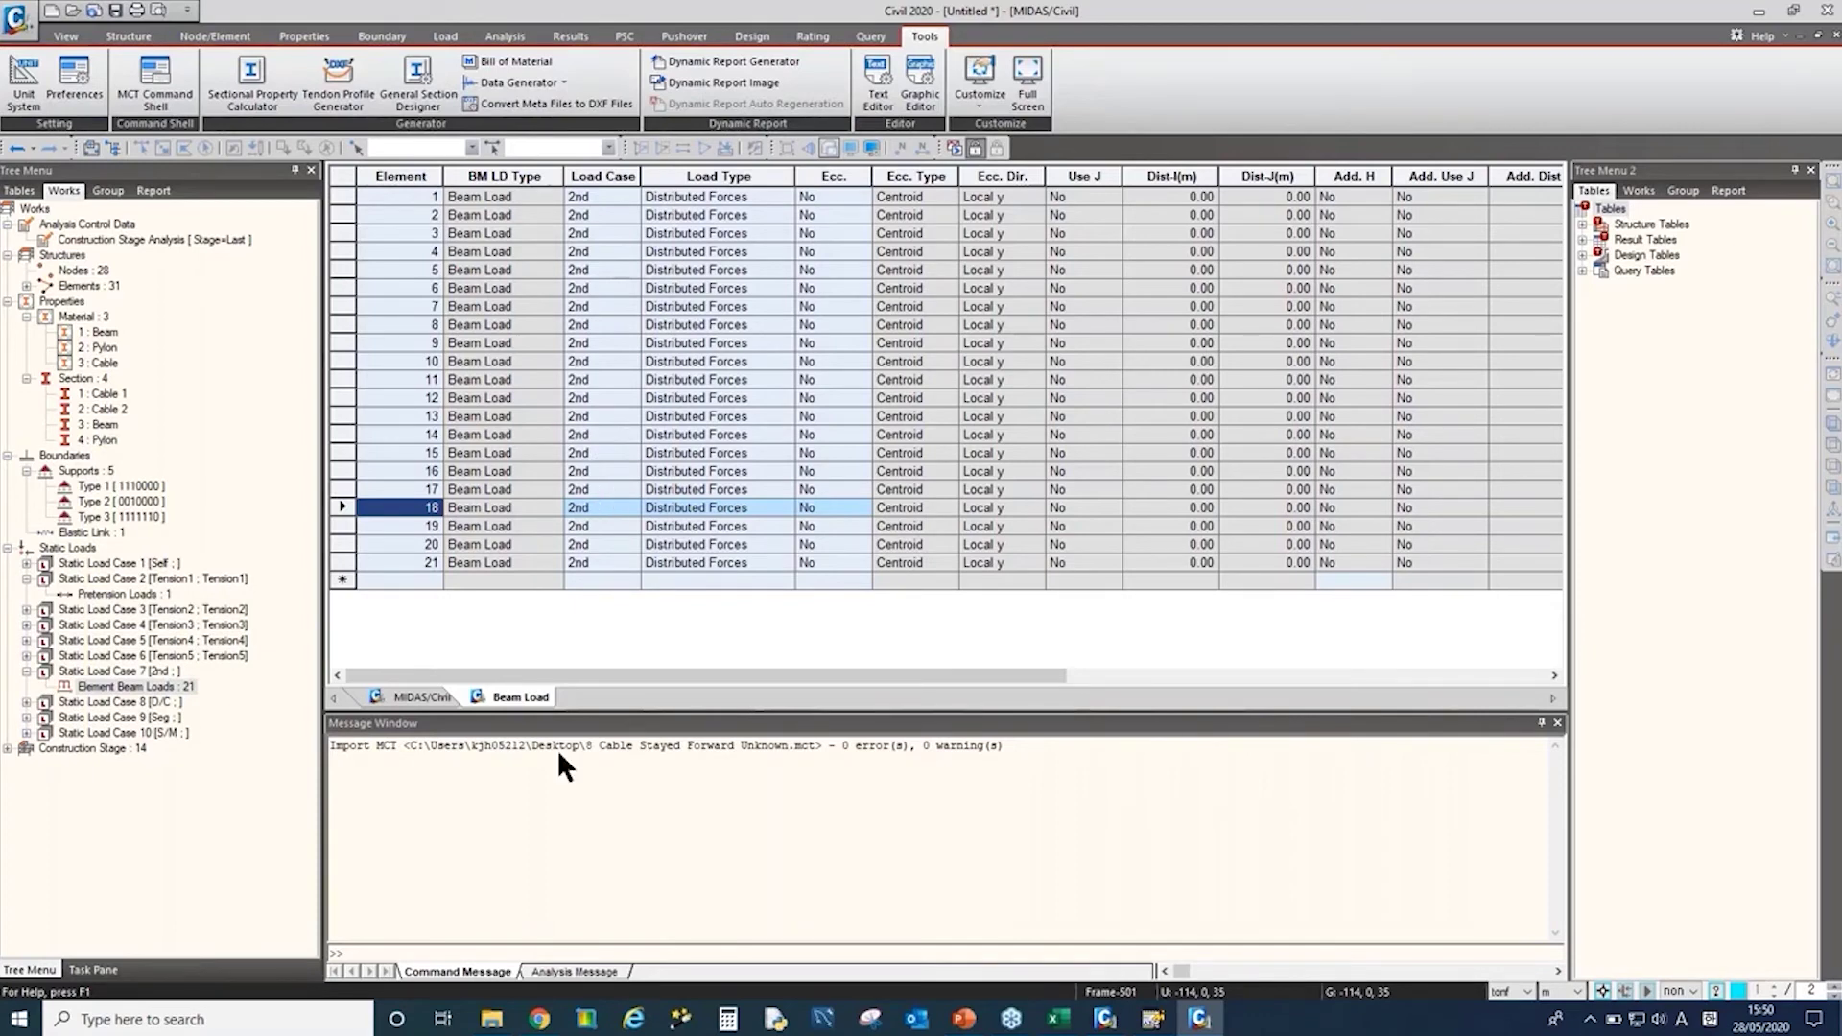
left_click(591, 770)
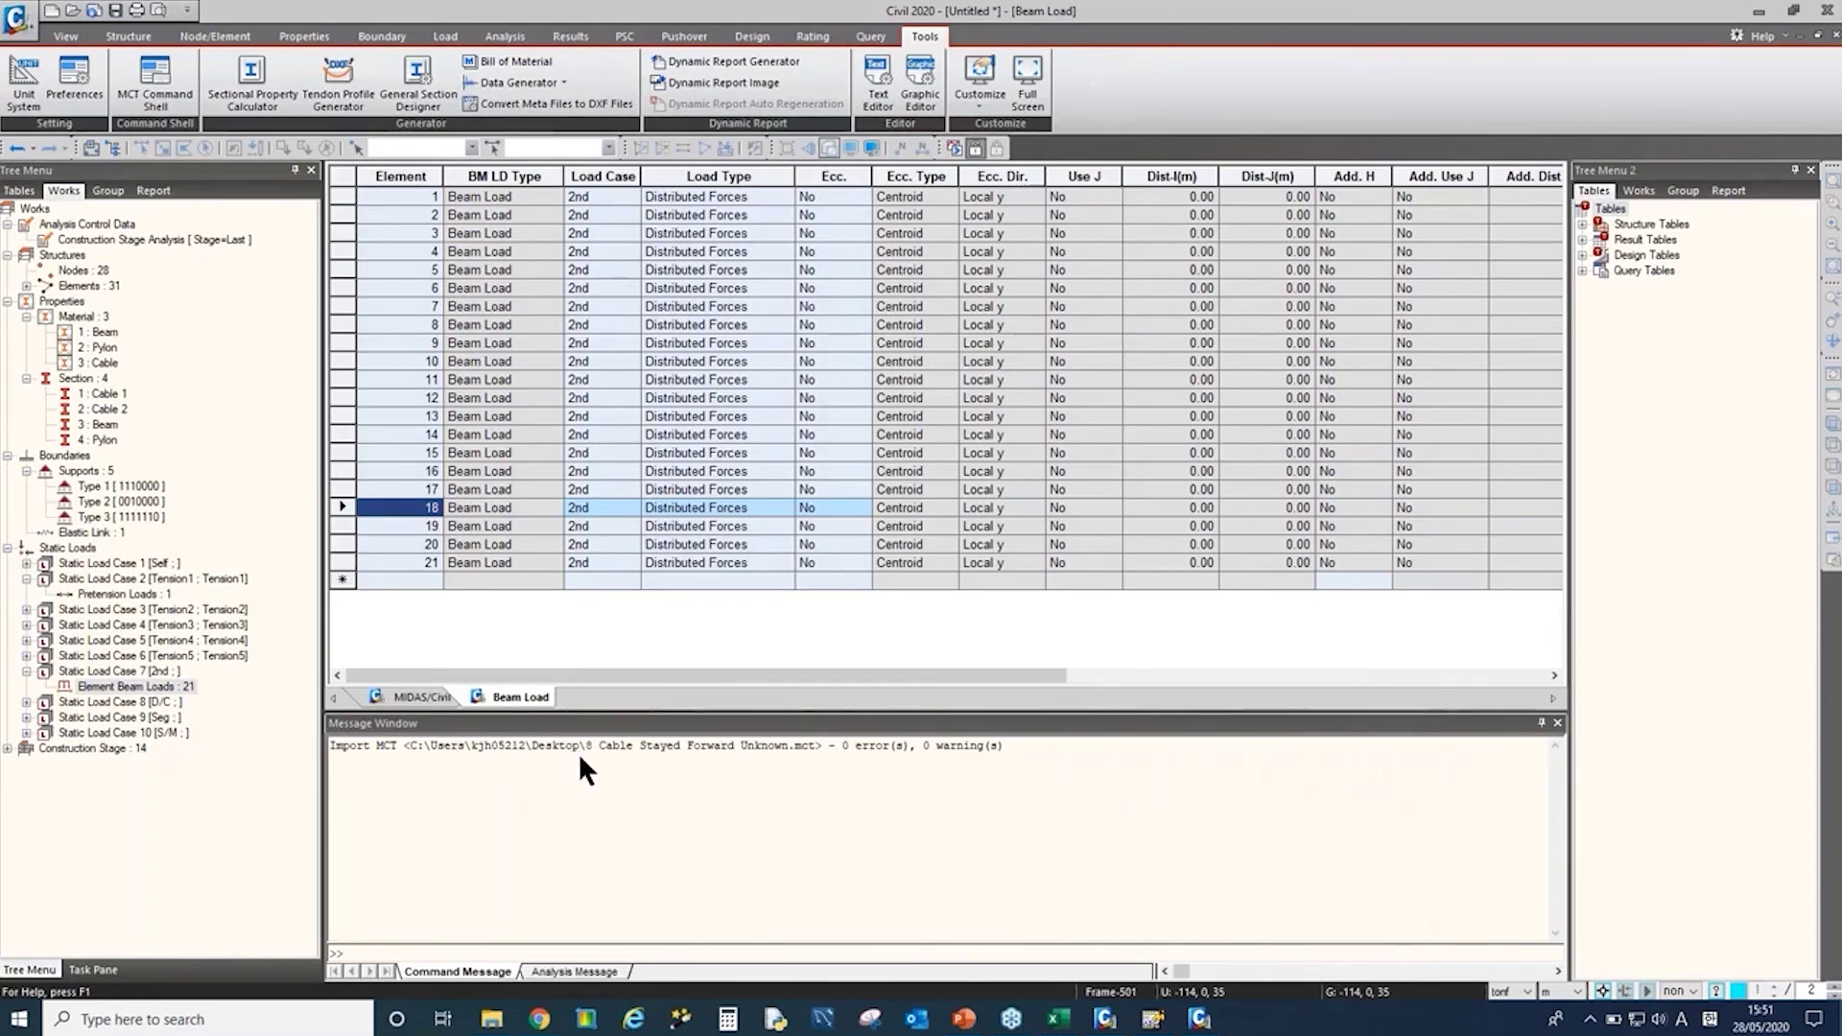
Step: Switch to the Excel workbook Book1 and examine the beam element rows beneath the *ELEMENT command on Sheet2
left_click(1058, 1019)
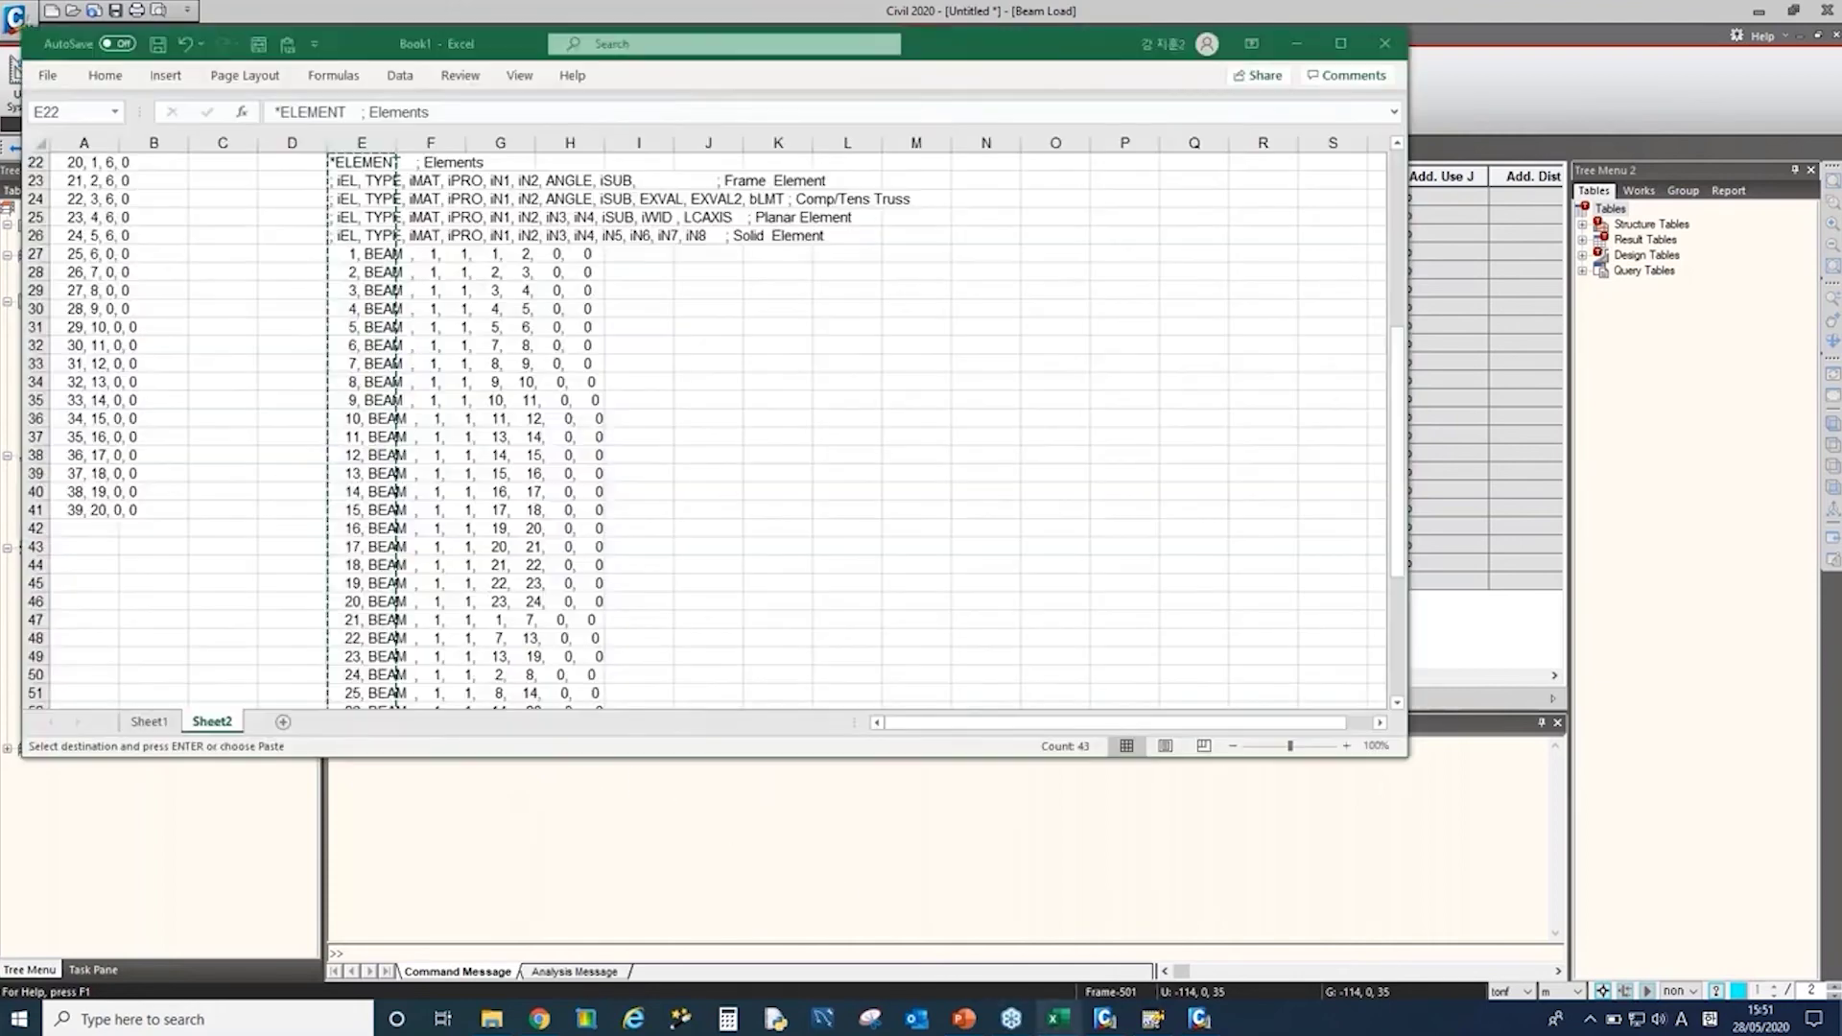
left_click(353, 437)
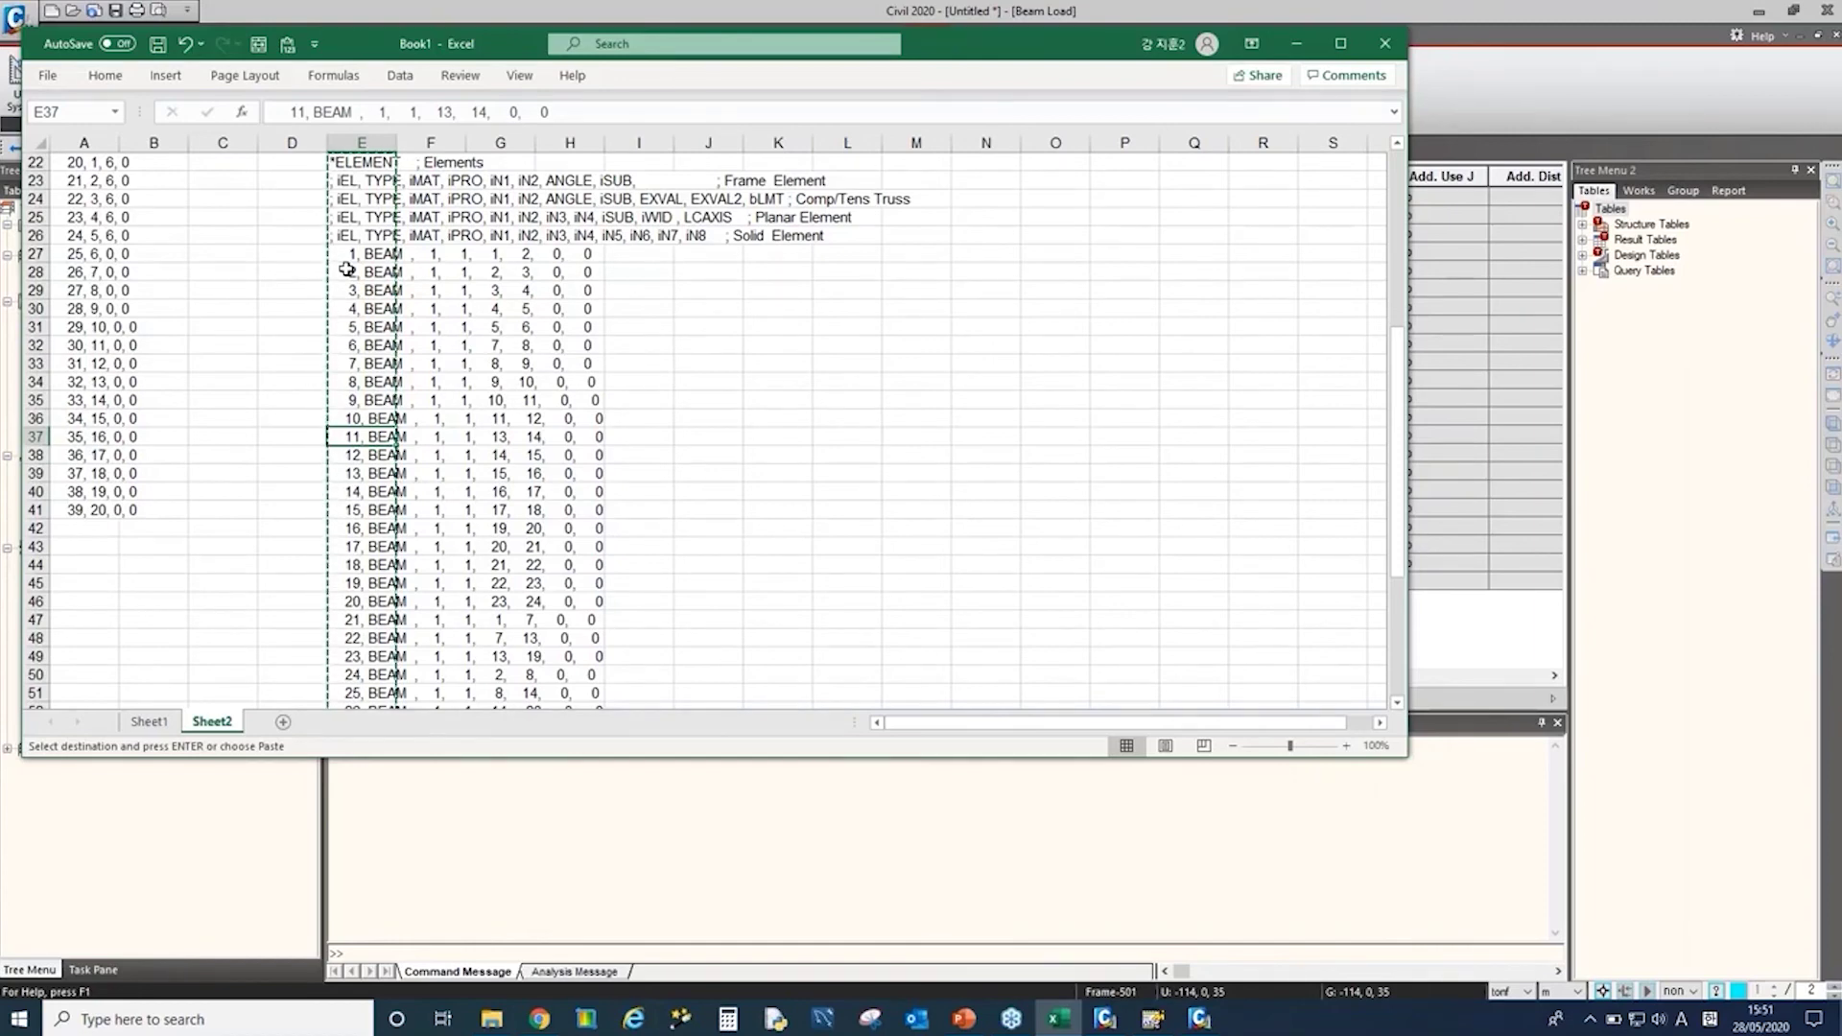
left_click_drag(348, 176, 370, 728)
left_click(374, 546)
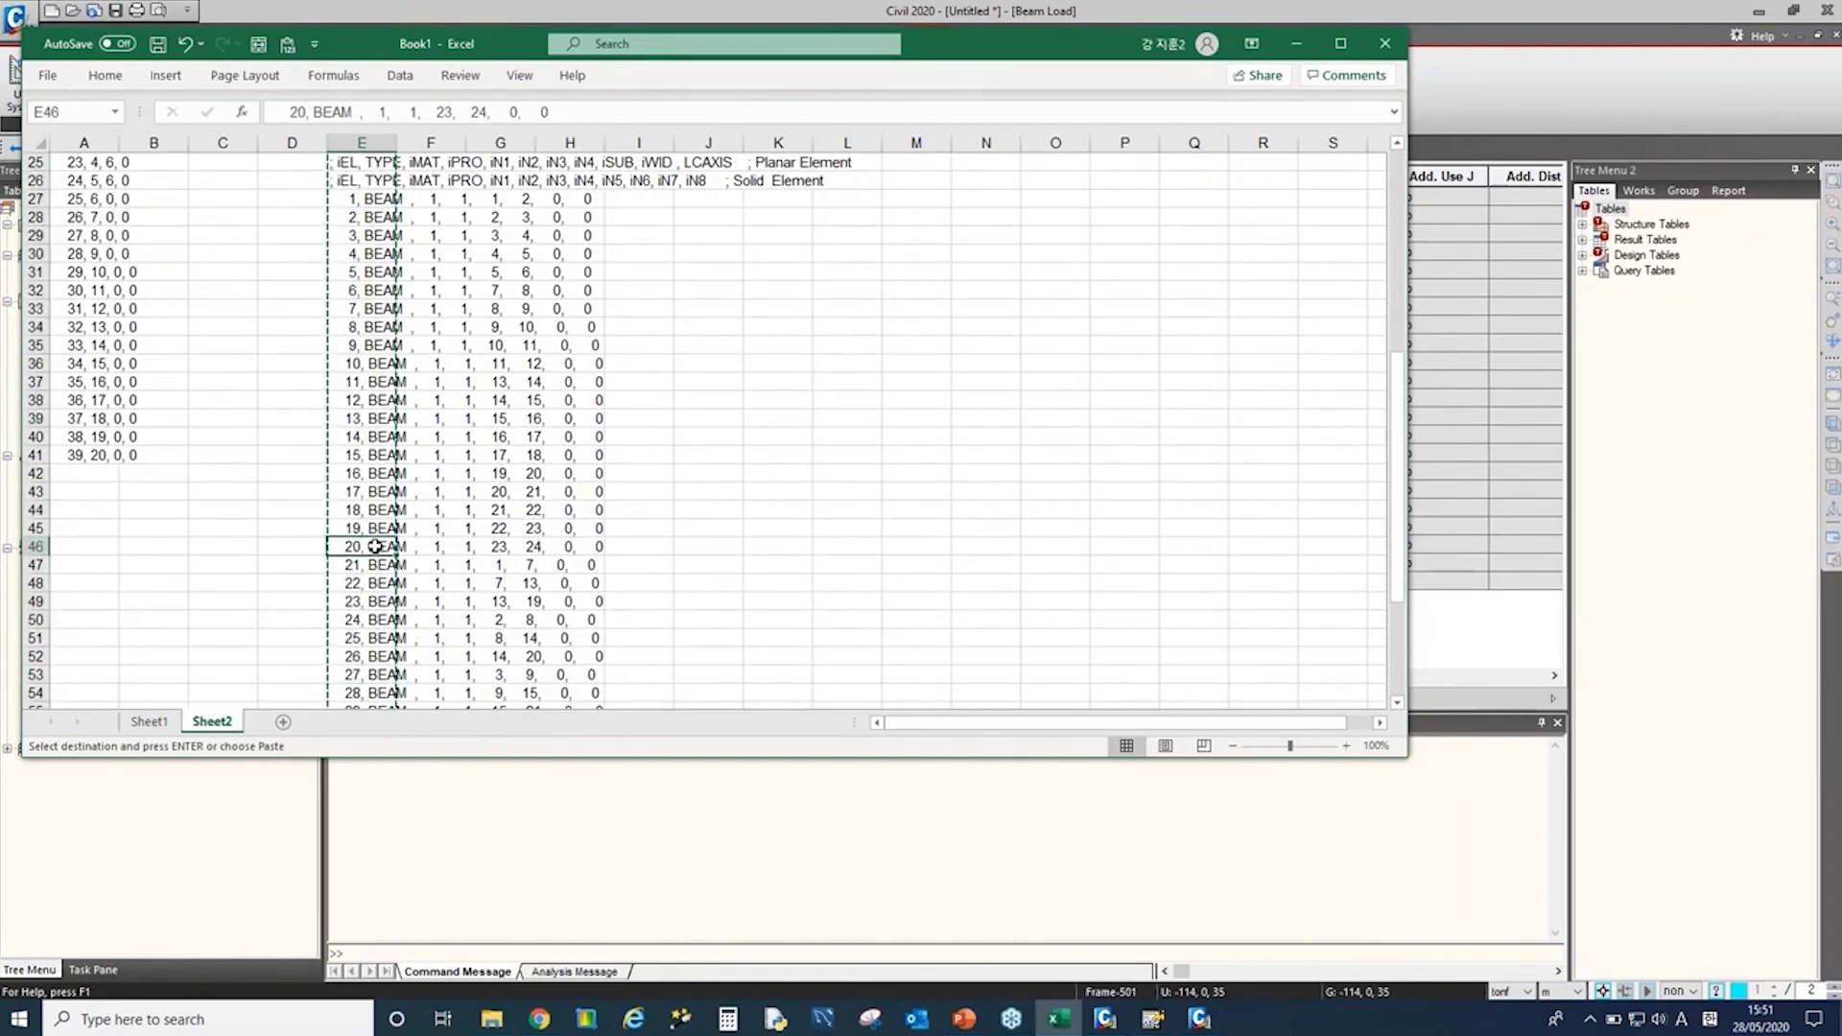
left_click_drag(269, 305, 271, 506)
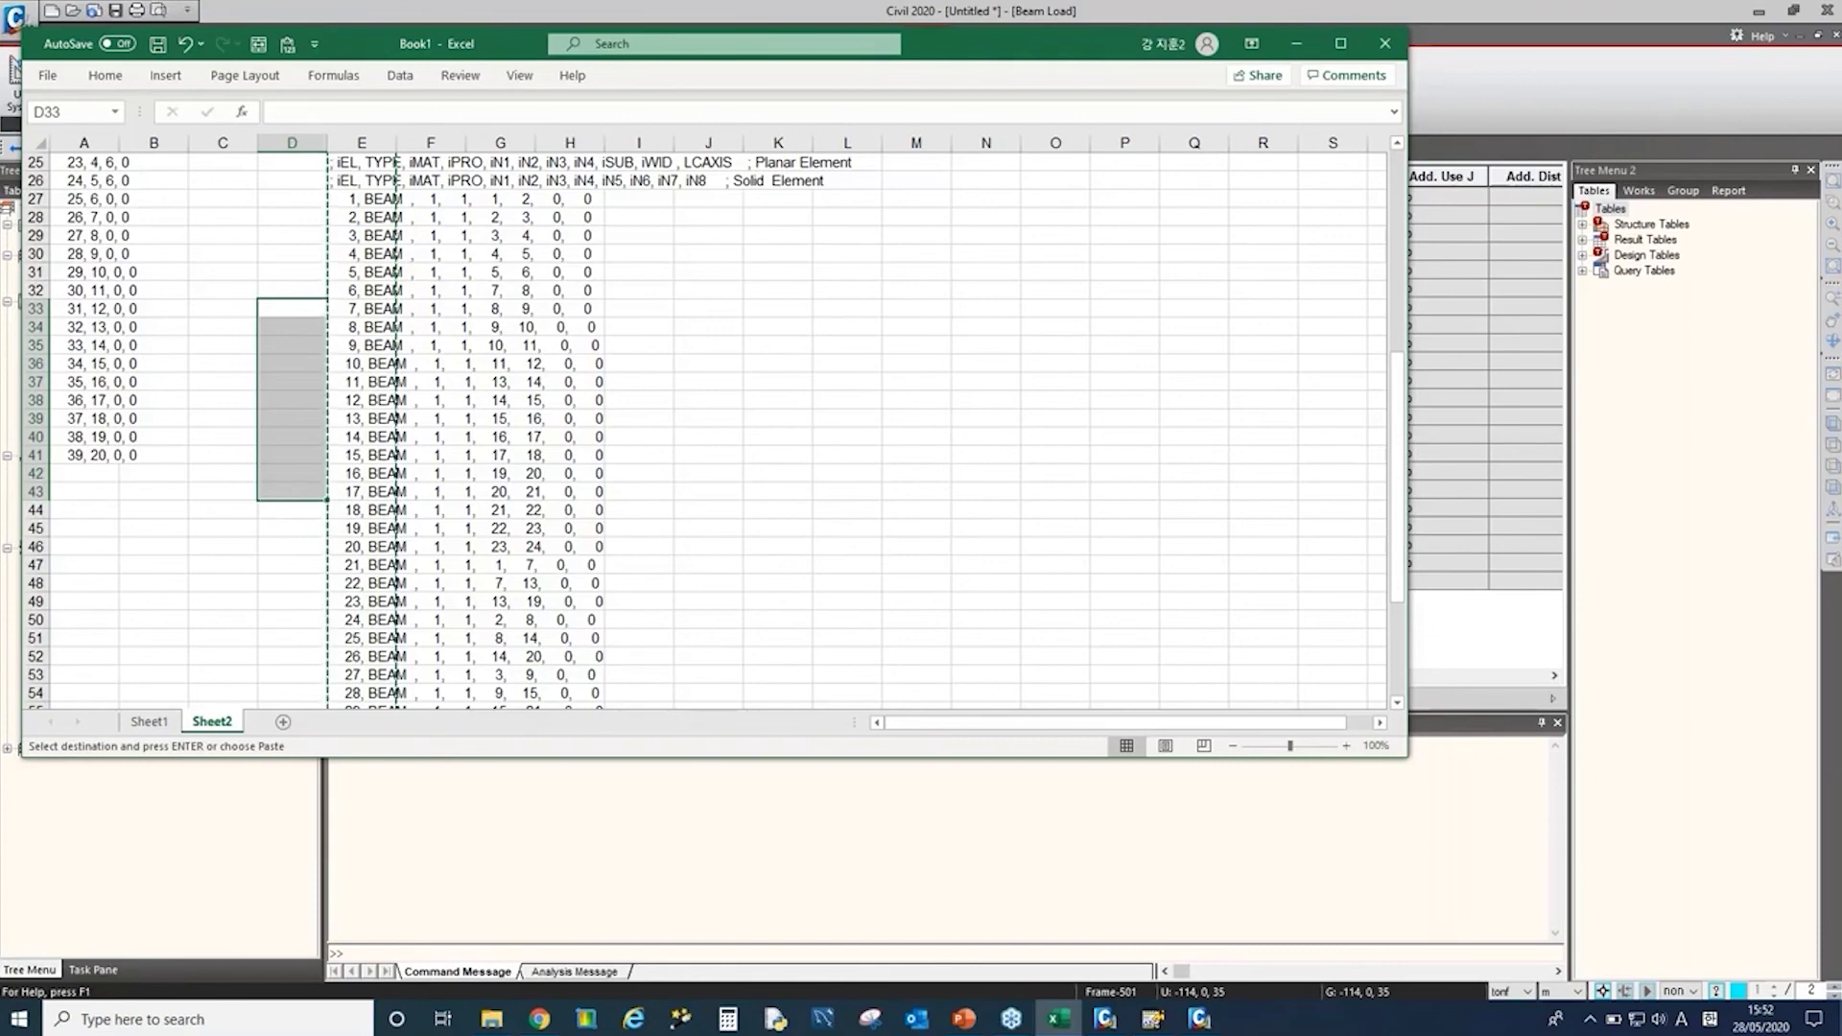
left_click_drag(364, 180, 364, 675)
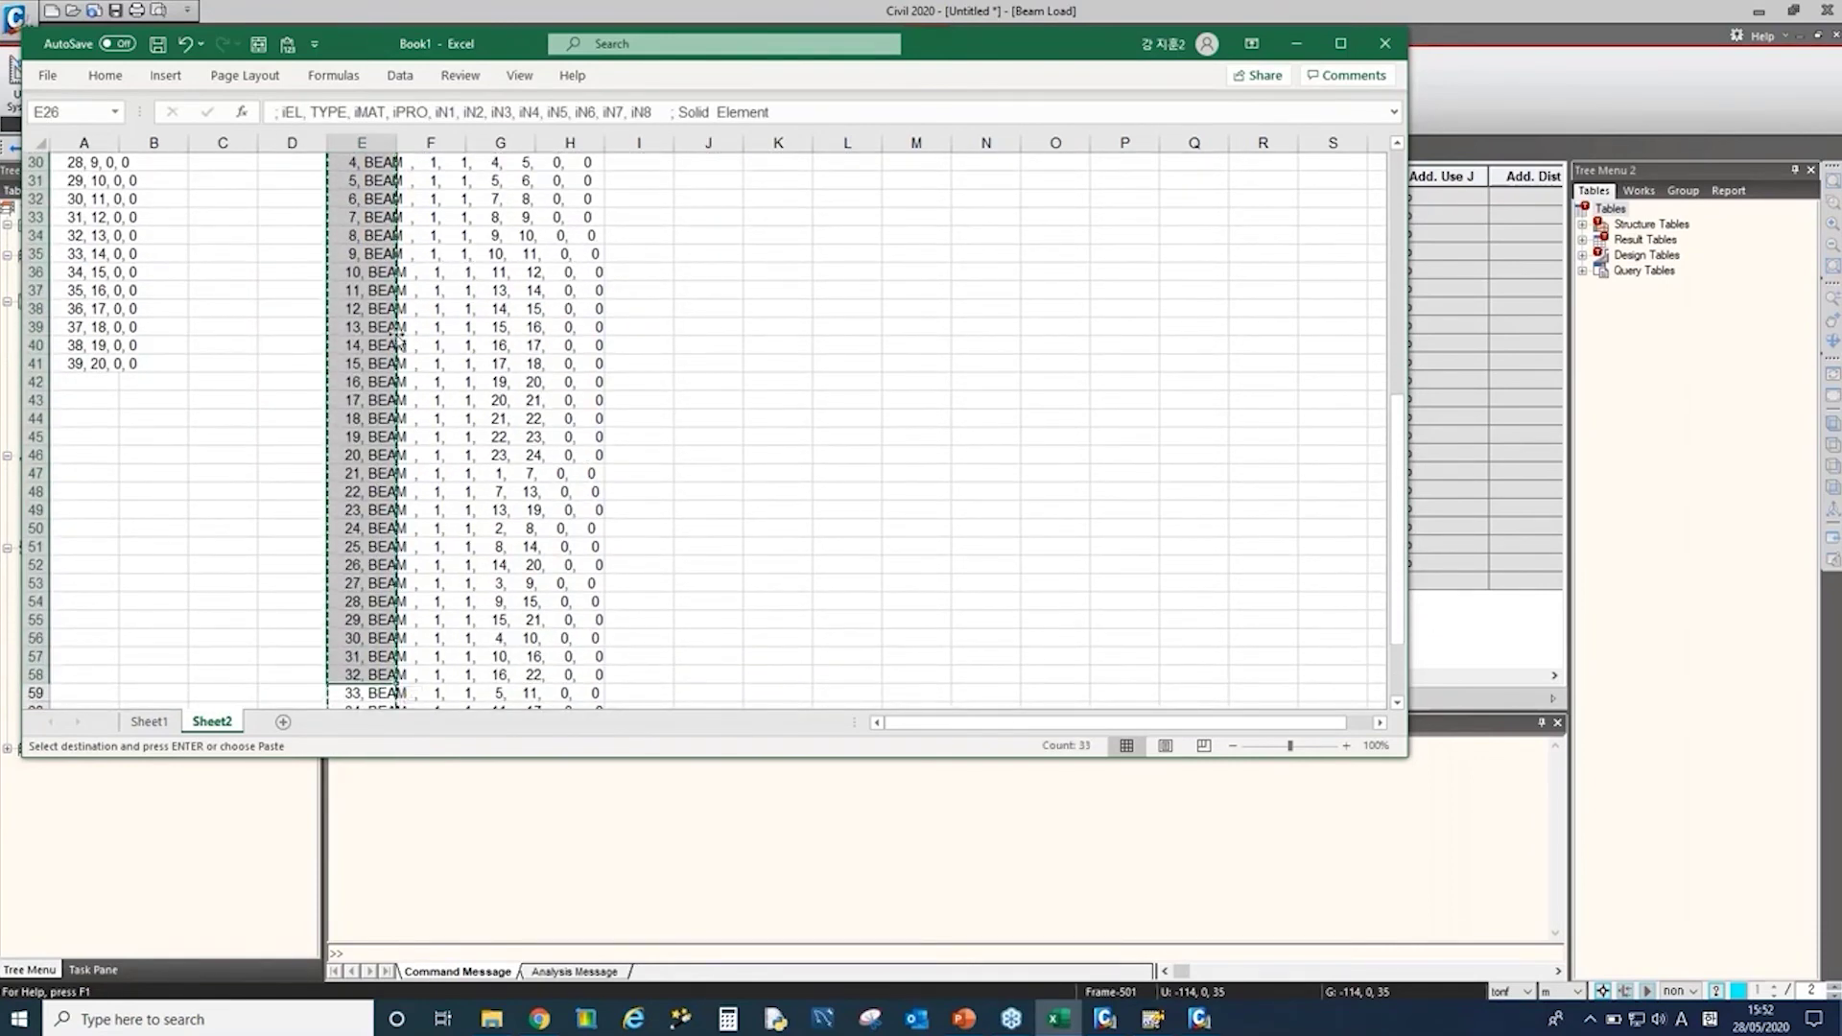
left_click_drag(350, 220, 608, 647)
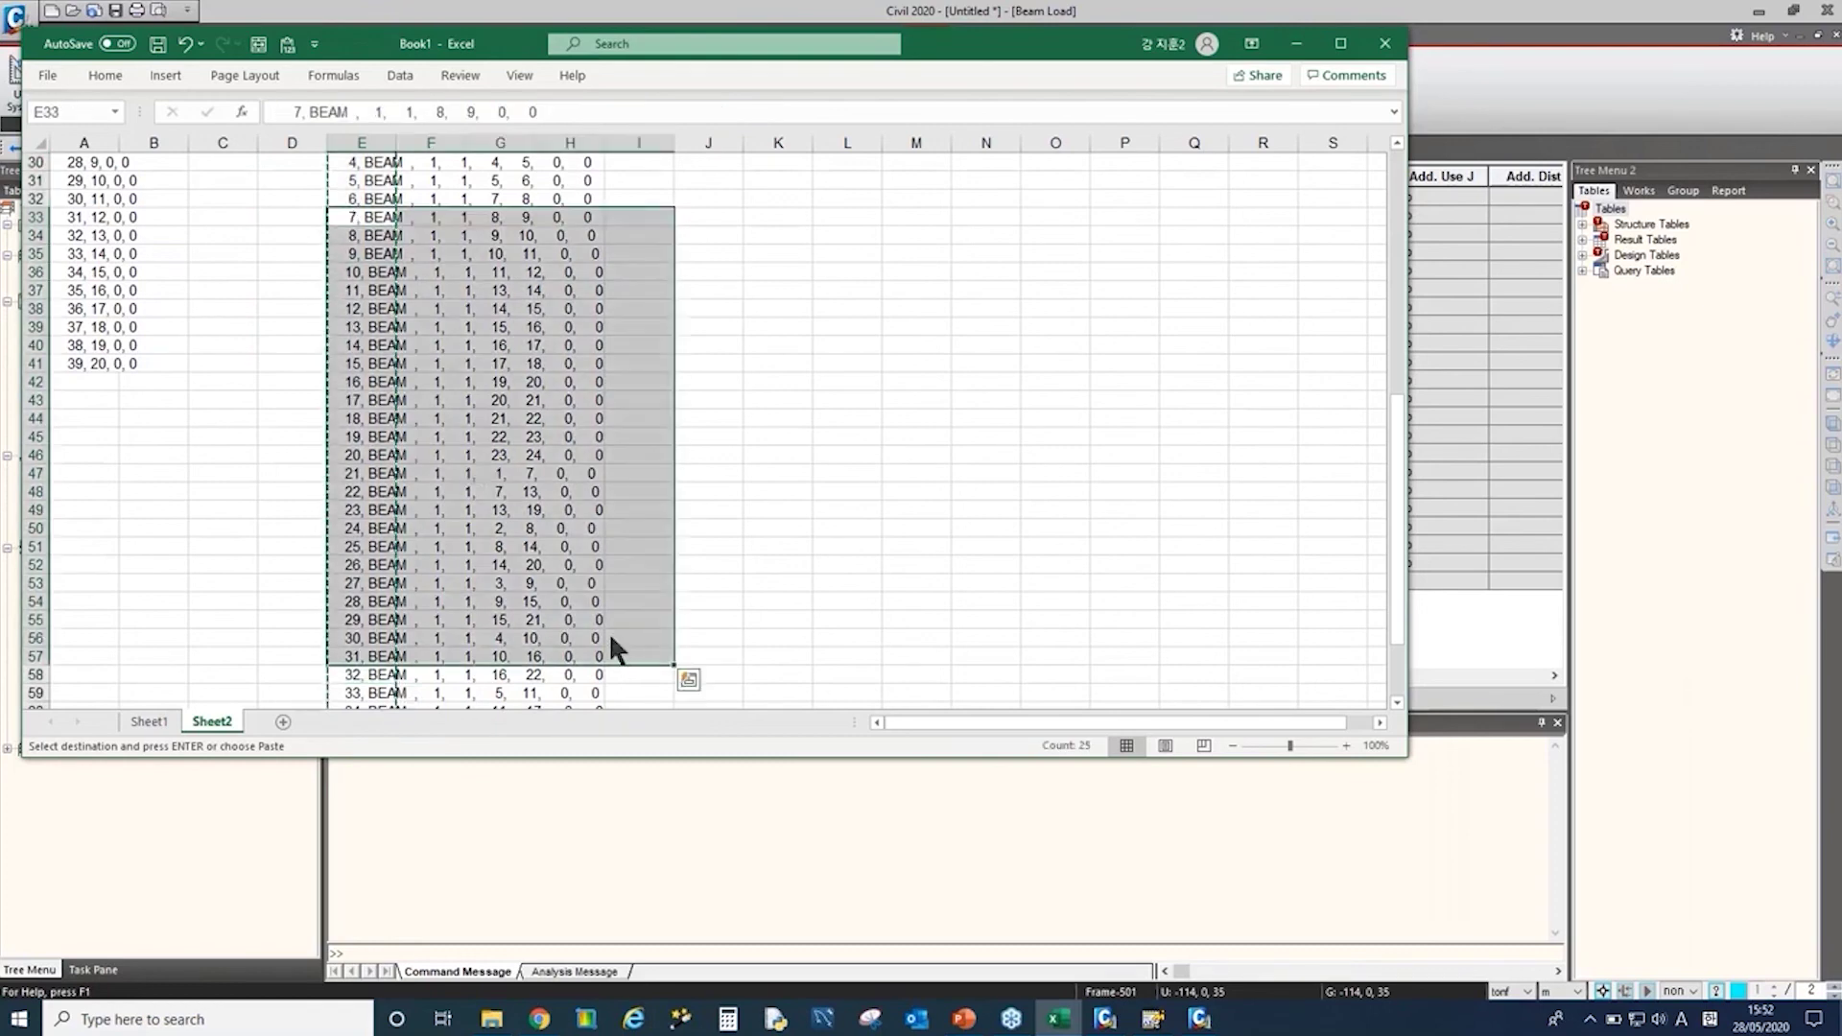
Step: Highlight node rows A27:A41 and element rows E26:E42 on Sheet2 to review the MCT-formatted data
left_click(561, 768)
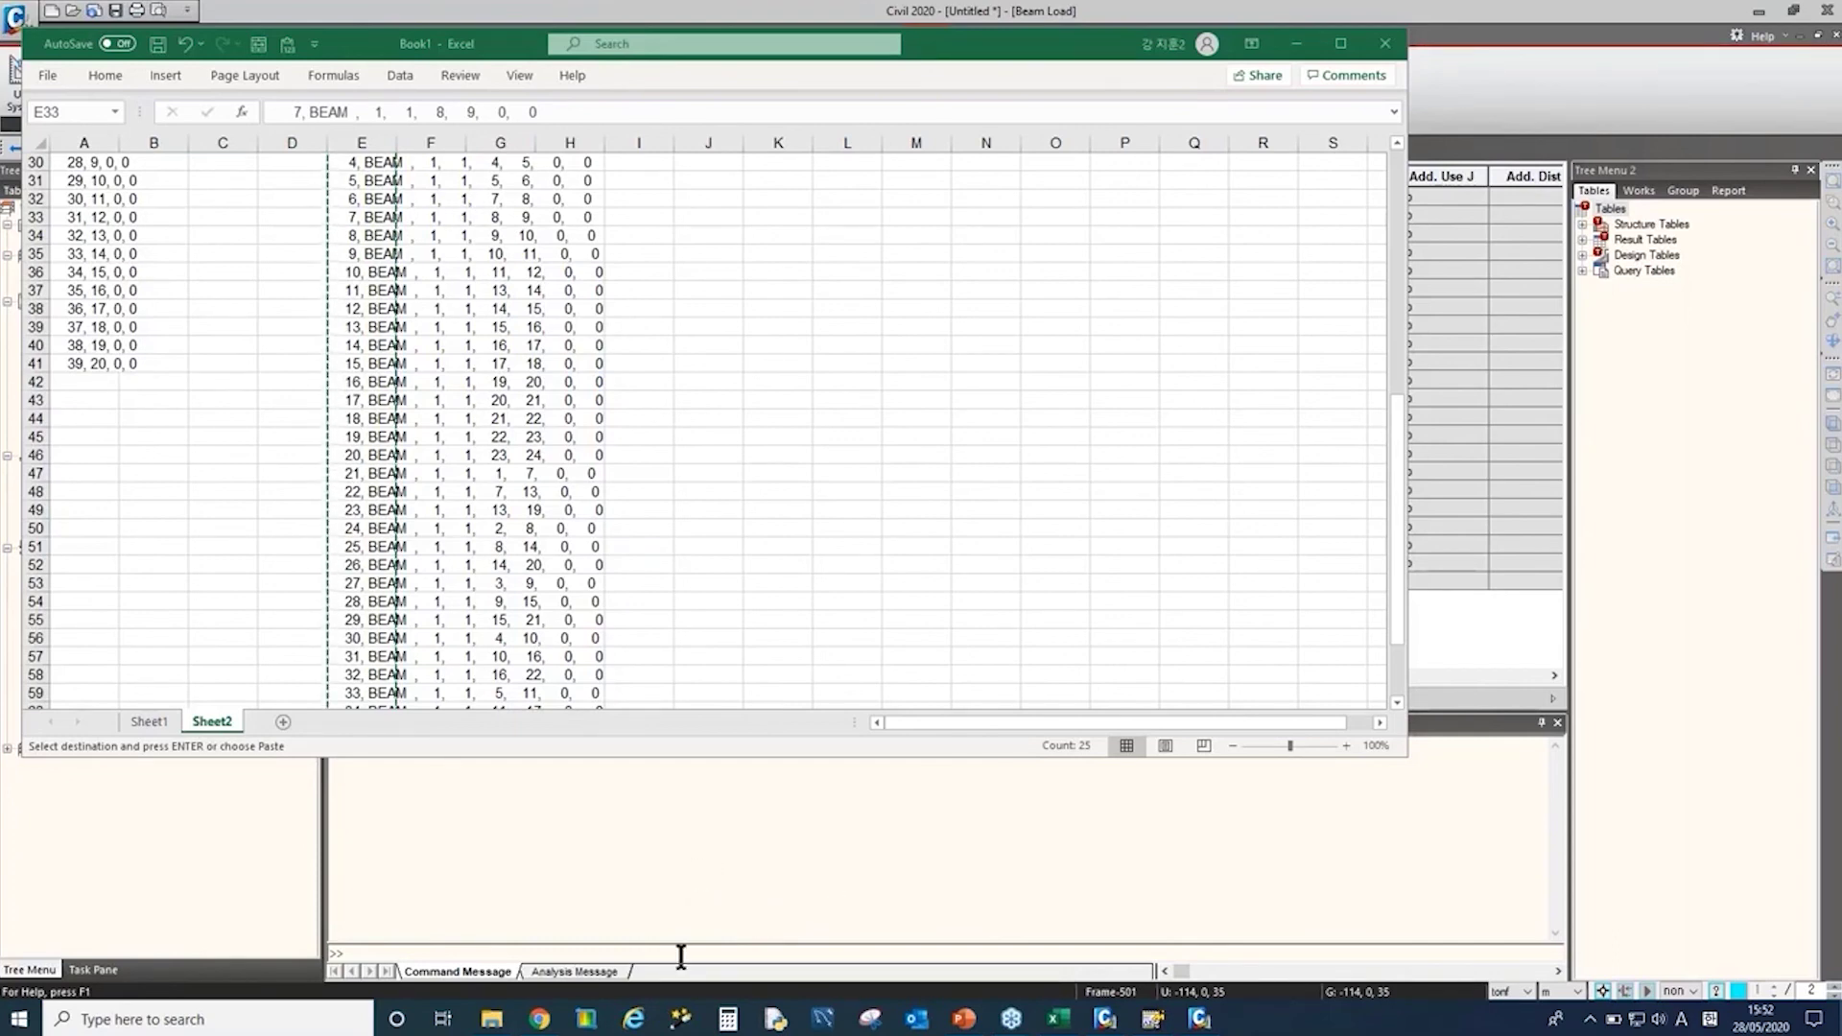
left_click(94, 362)
left_click_drag(83, 166, 84, 156)
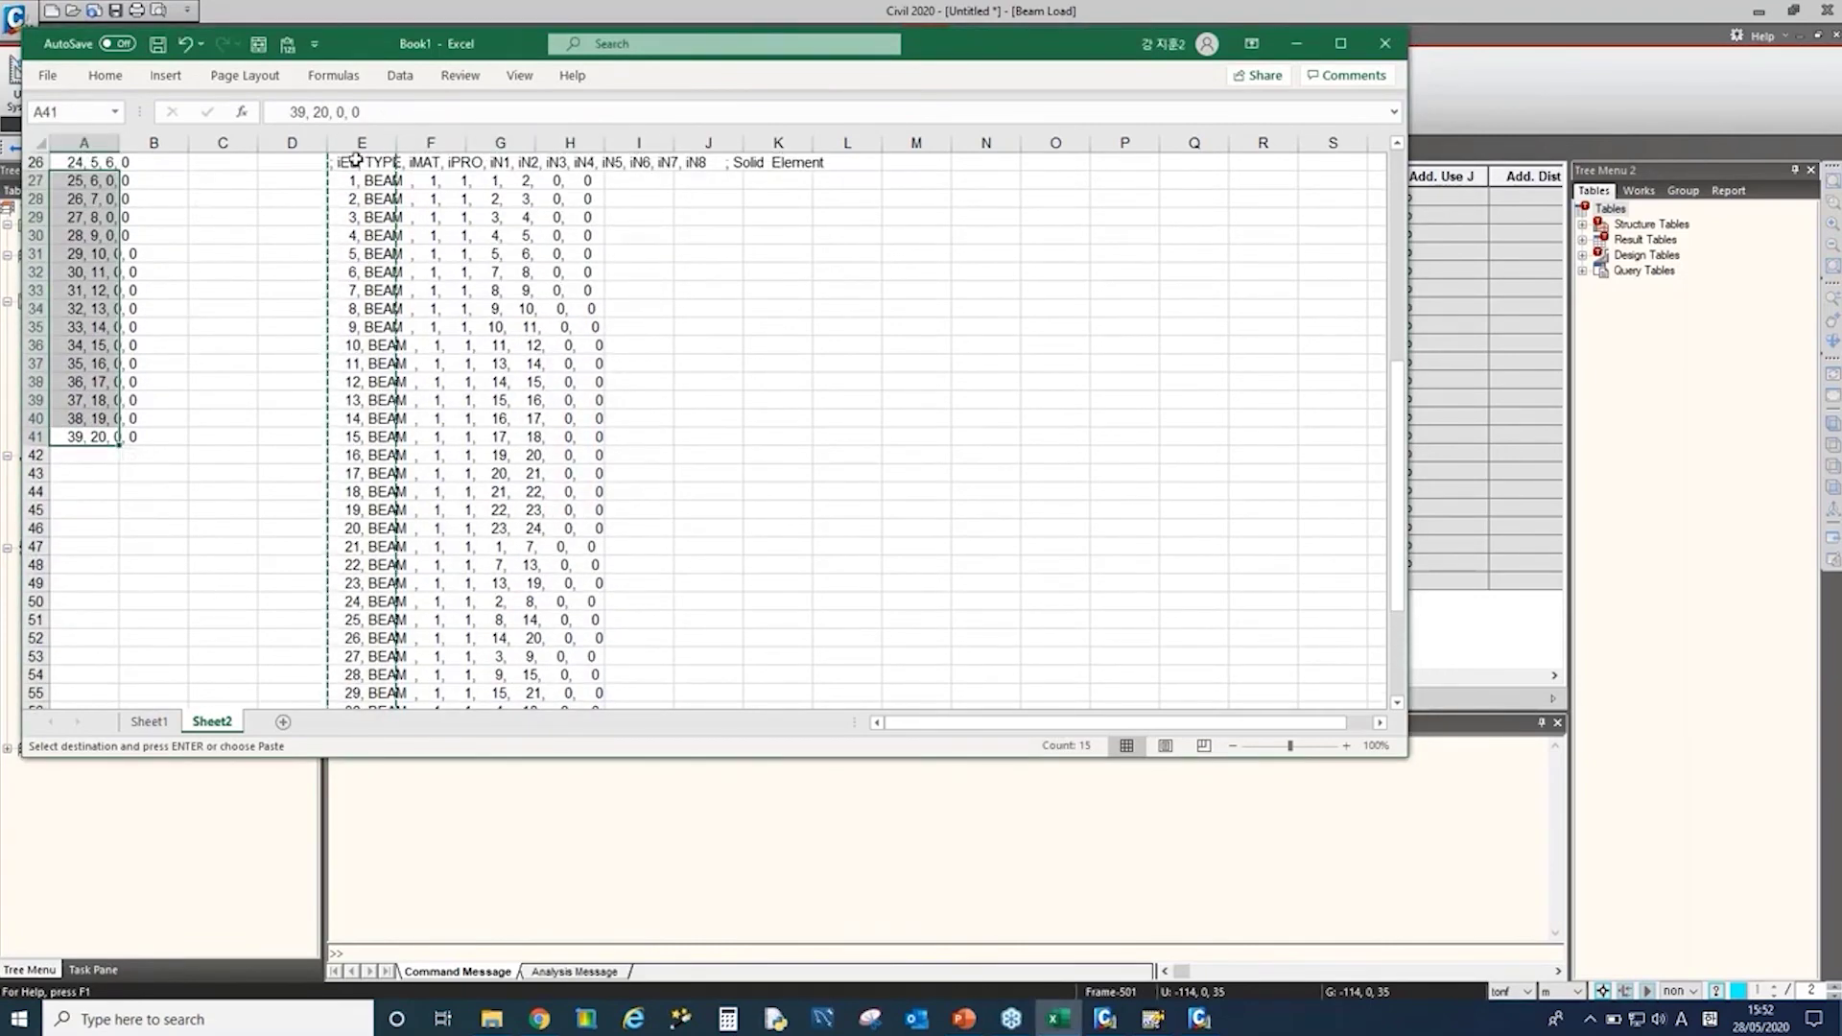
left_click_drag(353, 163, 357, 455)
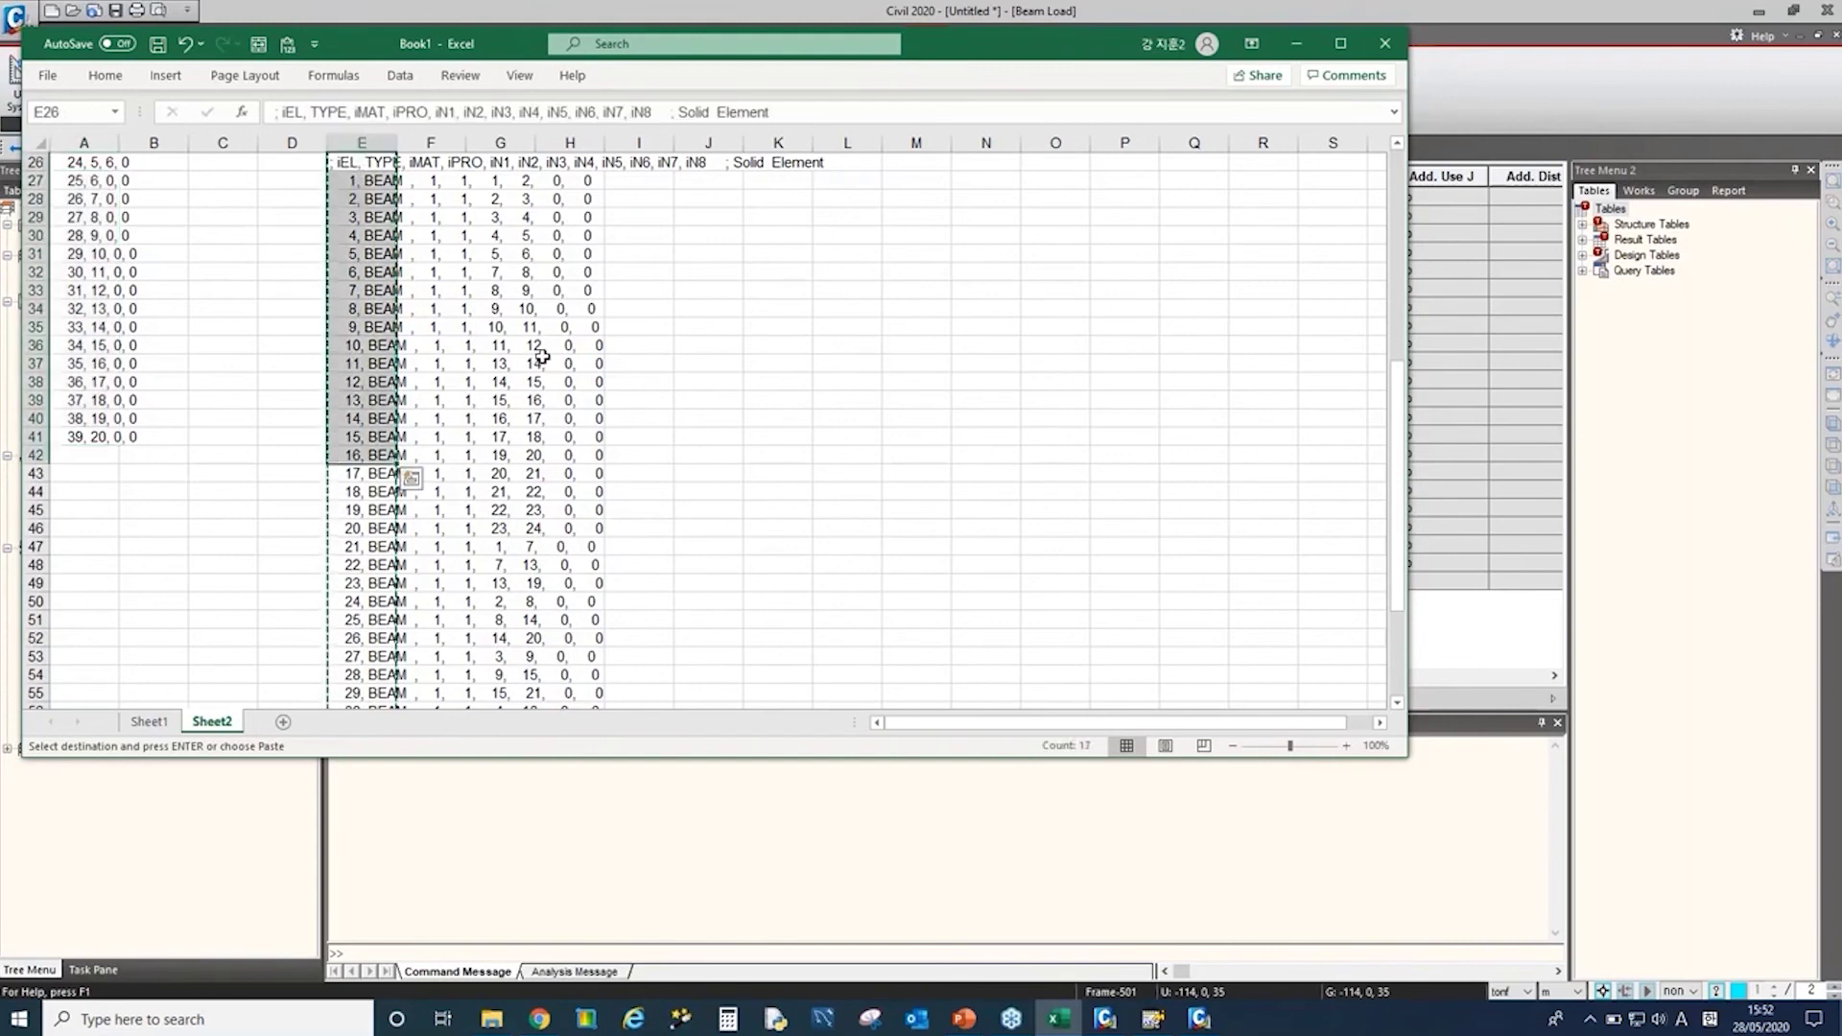